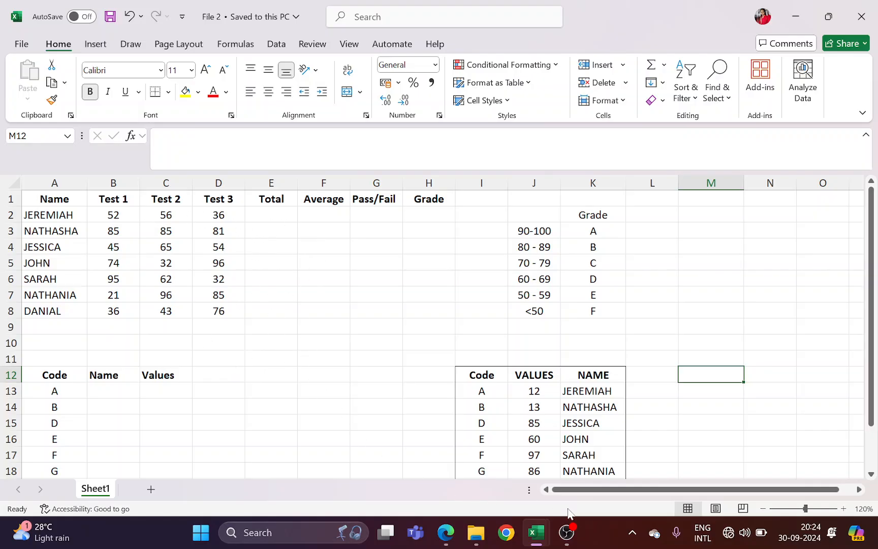
# Examine the code table in File 1, then the test scores and the empty result columns in File 2
pyautogui.moveTo(544, 533)
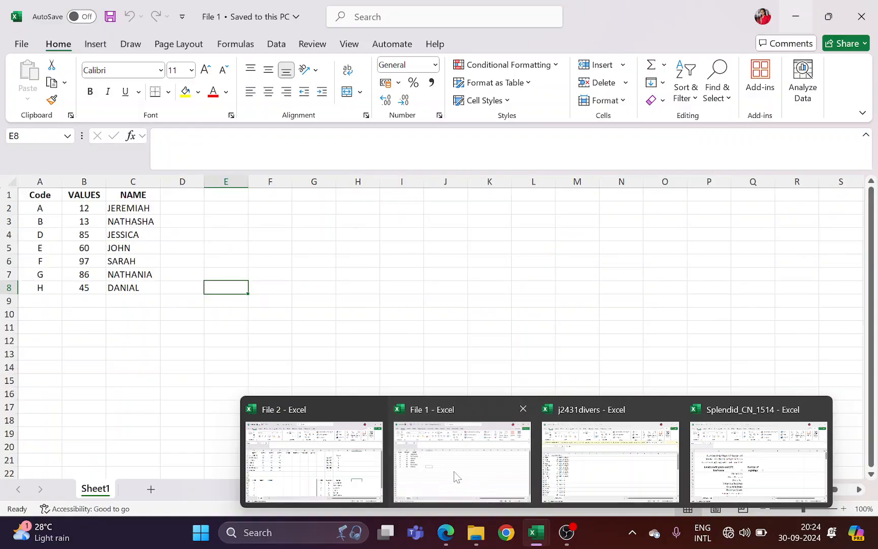
pyautogui.click(454, 476)
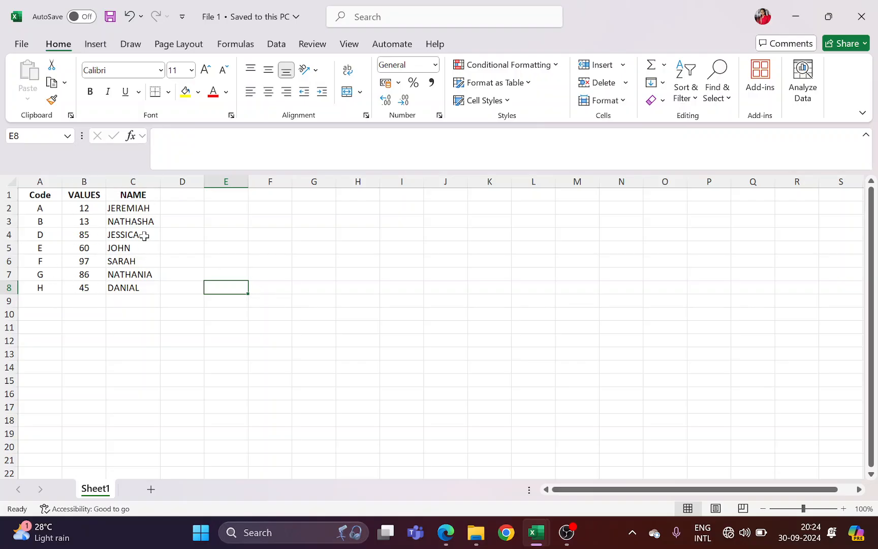
pyautogui.click(314, 458)
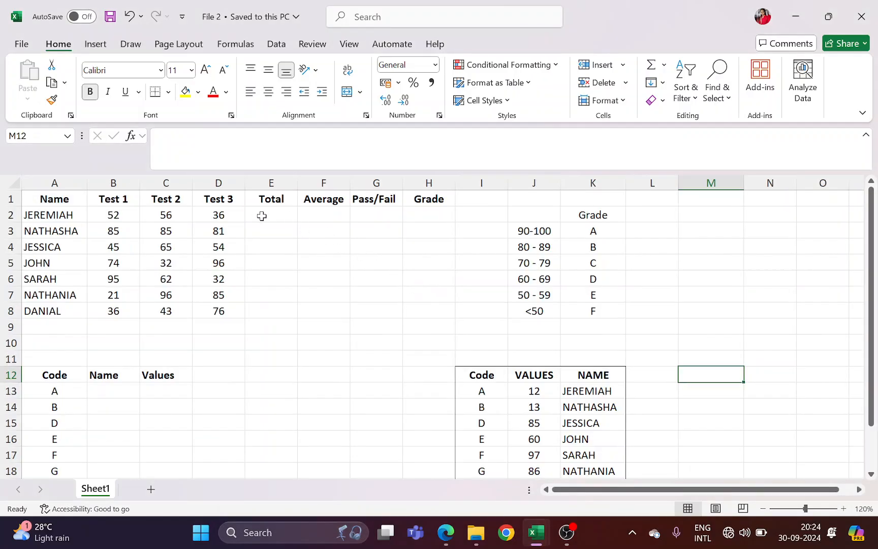
pyautogui.moveTo(74, 217); pyautogui.dragTo(73, 308)
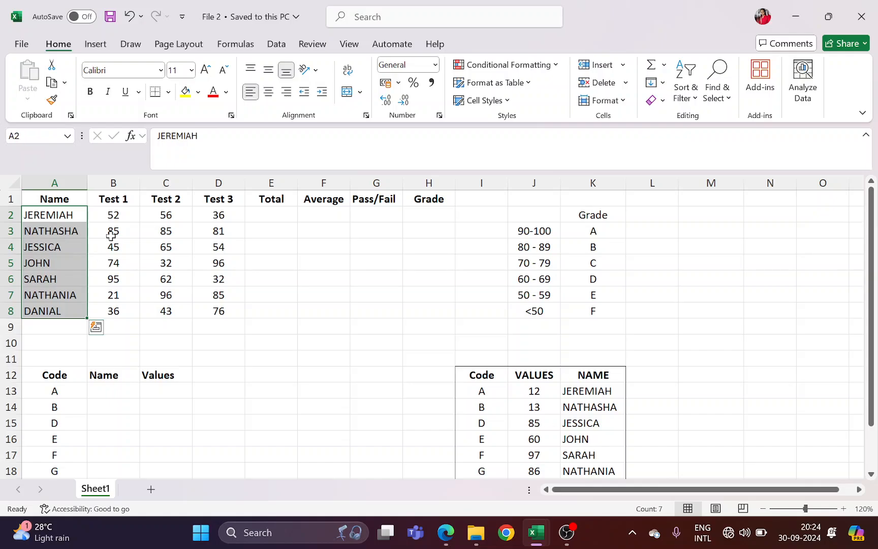
pyautogui.moveTo(113, 217); pyautogui.dragTo(220, 312)
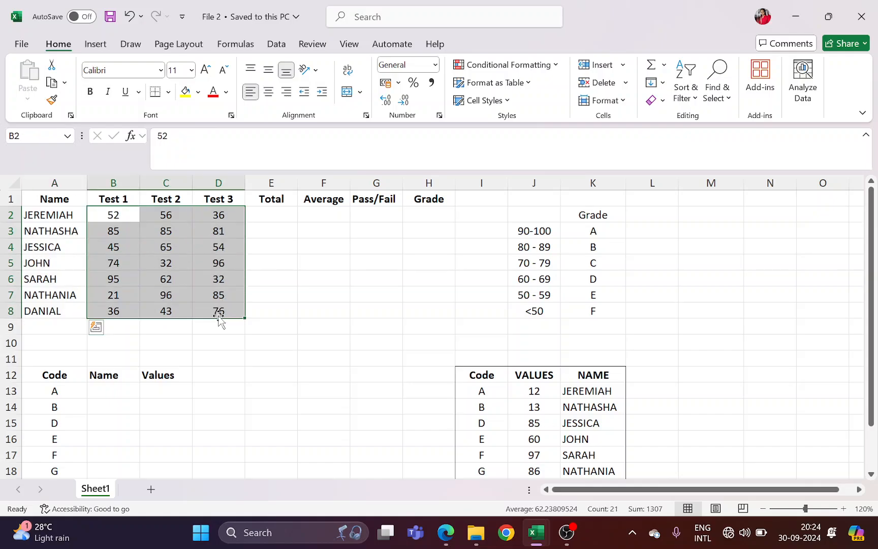
pyautogui.click(277, 219)
pyautogui.click(327, 225)
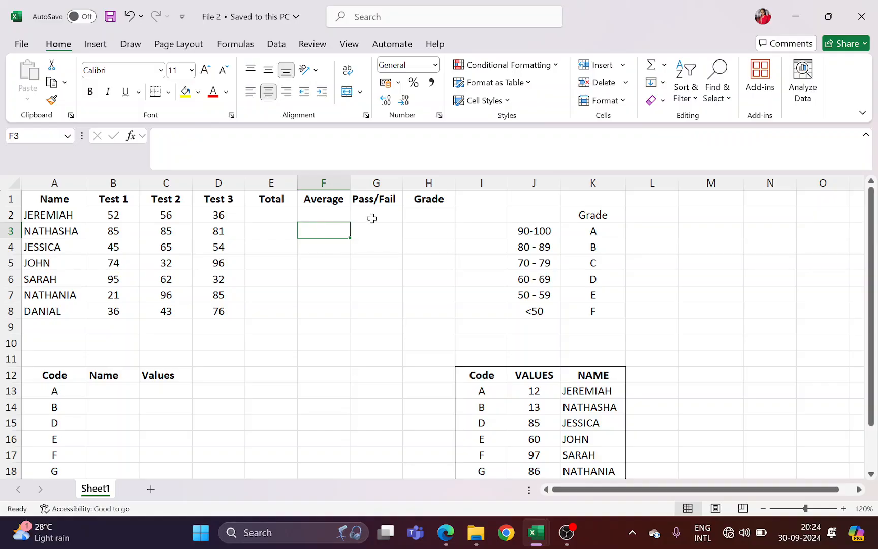
pyautogui.click(332, 218)
pyautogui.click(371, 218)
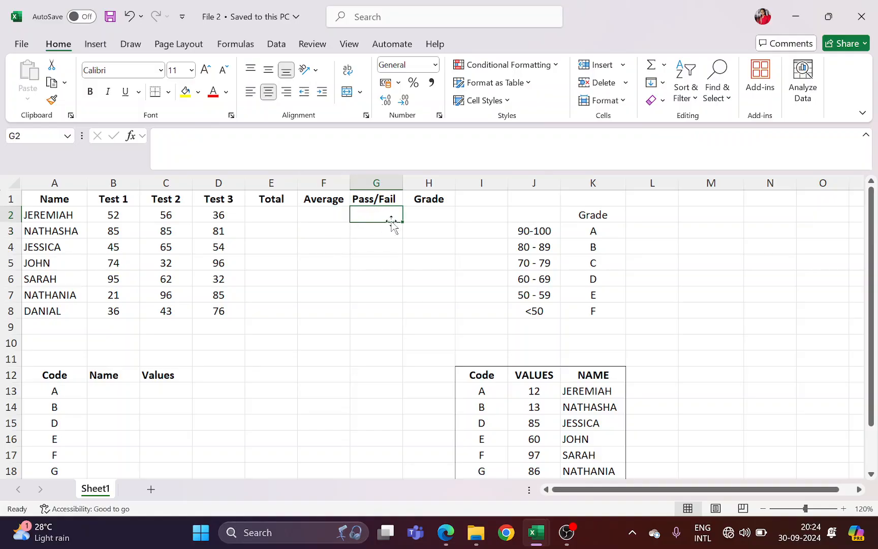
pyautogui.click(431, 221)
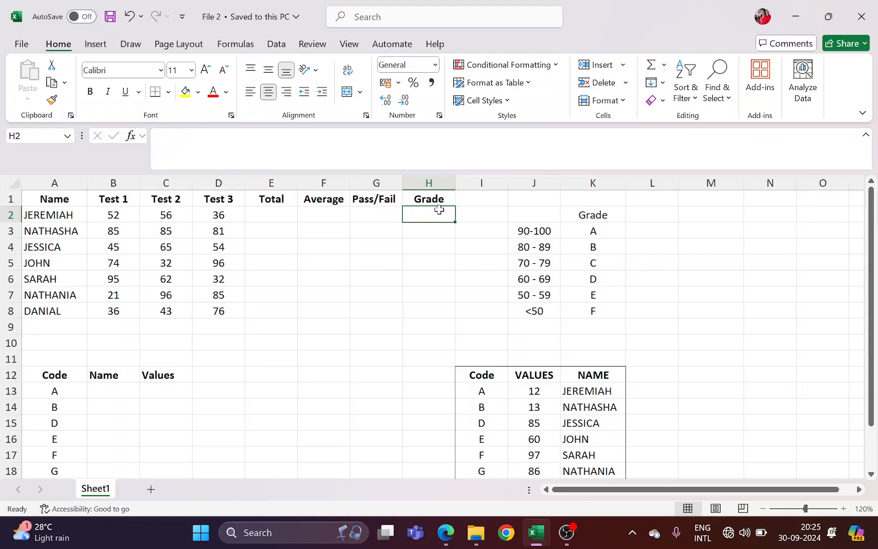
# Calculate each student's Total in E2:E8 by entering =SUM(B2:D2) in E2 and filling it down to row 8
pyautogui.click(283, 218)
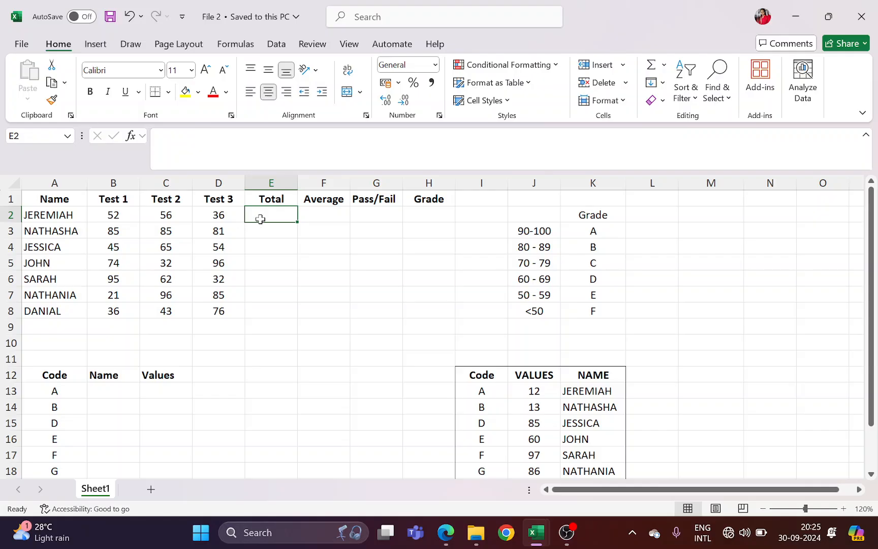
pyautogui.moveTo(104, 216); pyautogui.dragTo(212, 219)
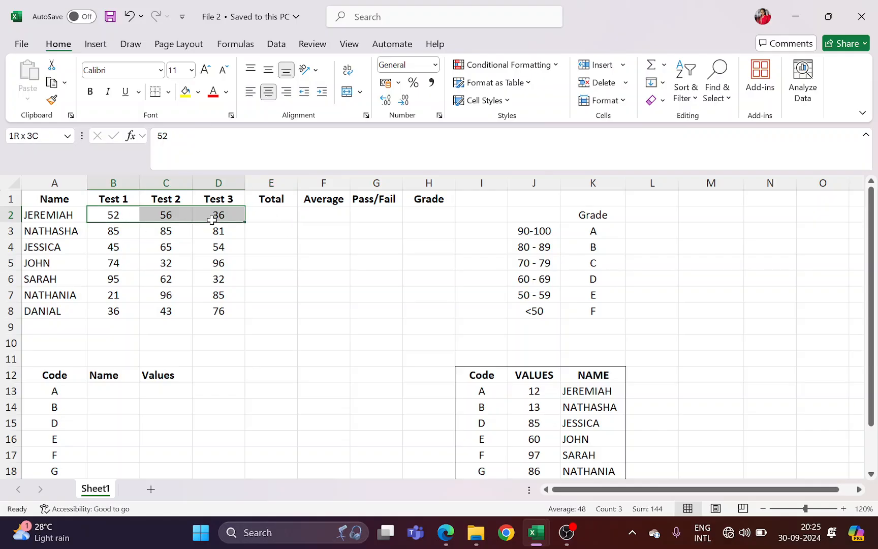
pyautogui.click(281, 220)
pyautogui.write('=sum(')
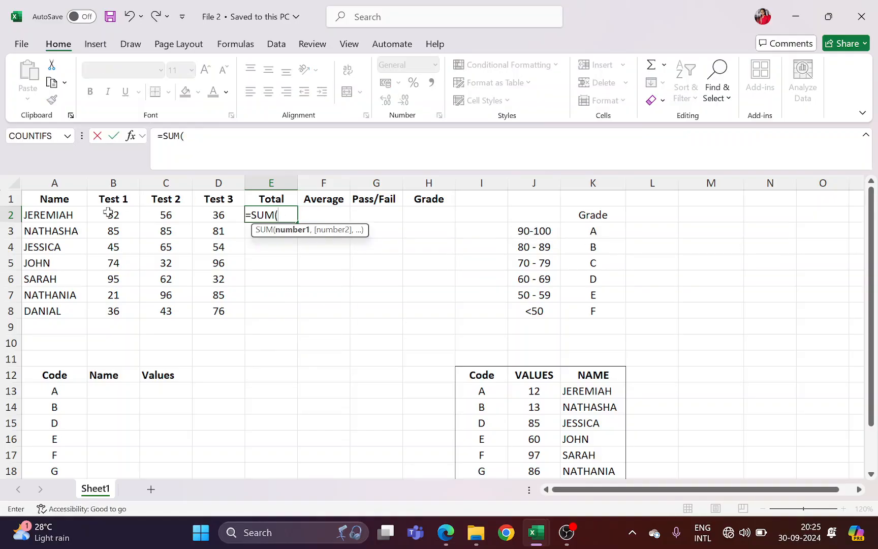
pyautogui.moveTo(108, 216); pyautogui.dragTo(223, 216)
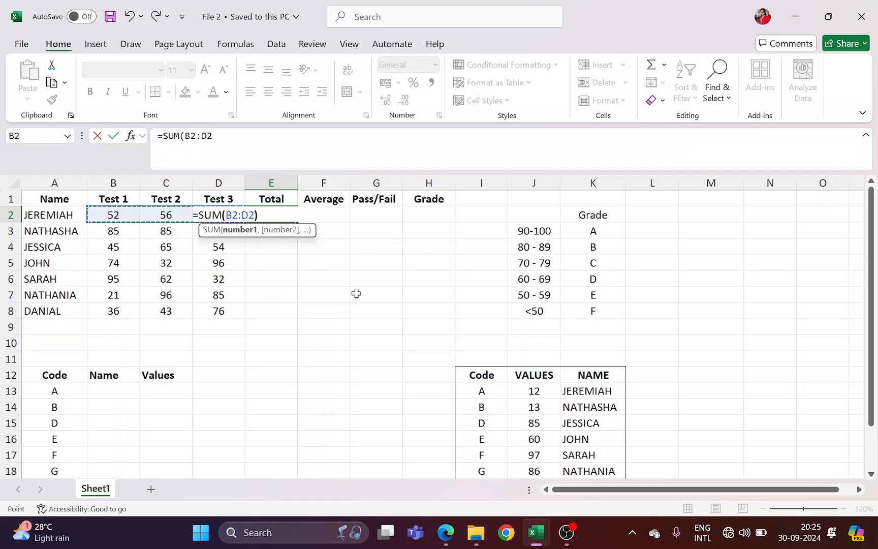
pyautogui.write(')')
pyautogui.press('Return')
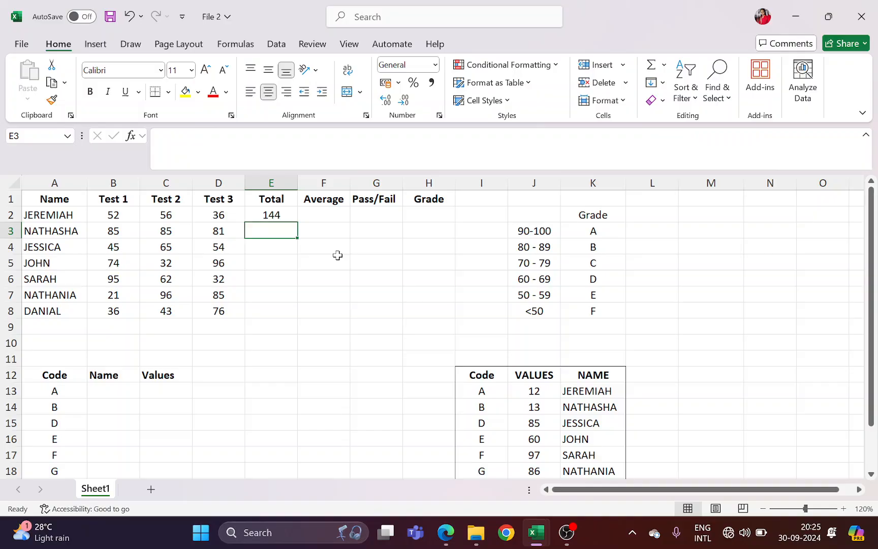
pyautogui.click(286, 214)
pyautogui.moveTo(298, 222); pyautogui.dragTo(288, 315)
# Calculate each student's Average in F2:F8 by entering =AVERAGE(B2:D2) in F2 and filling it down to row 8
pyautogui.click(334, 213)
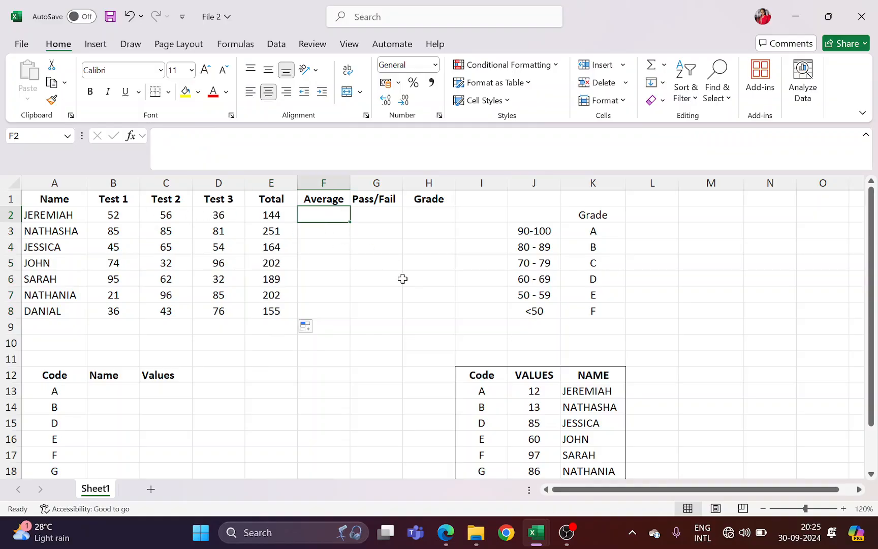
pyautogui.write('=ave')
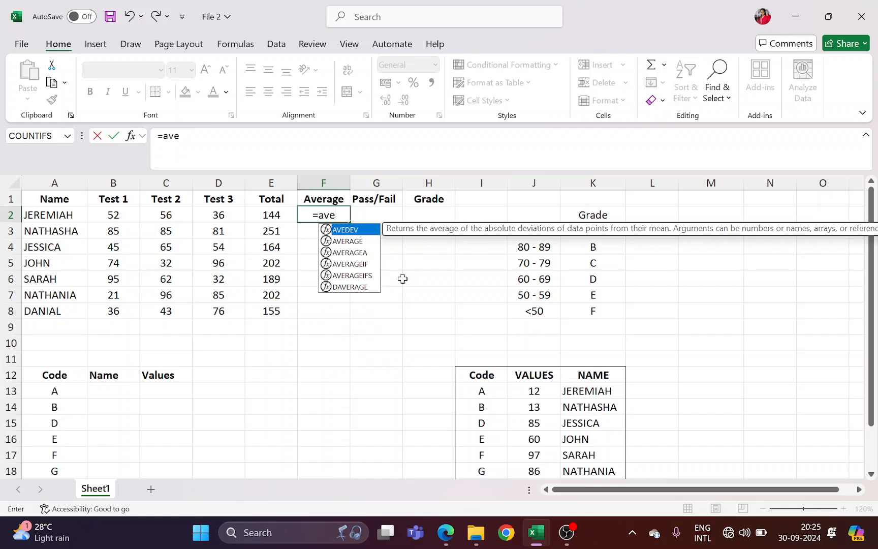
pyautogui.press('Down')
pyautogui.press('Tab')
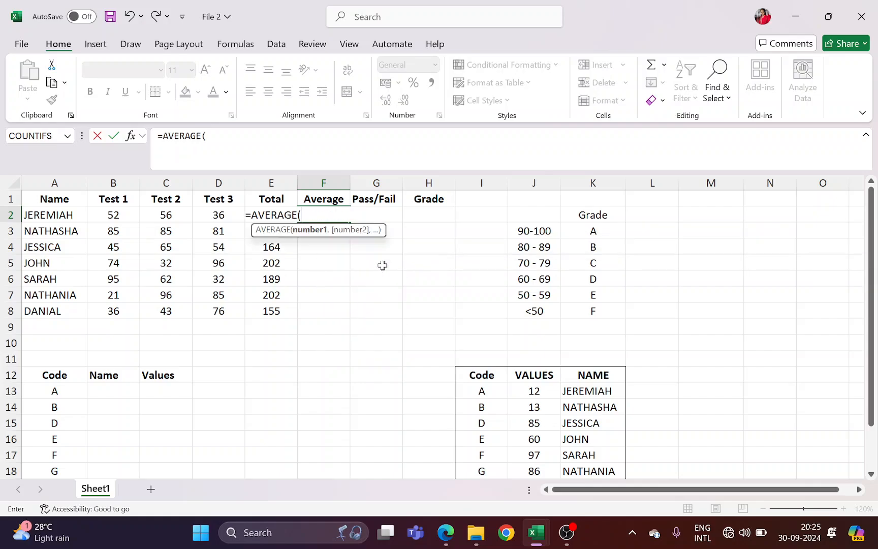
pyautogui.moveTo(108, 215); pyautogui.dragTo(214, 223)
pyautogui.write(')')
pyautogui.press('Return')
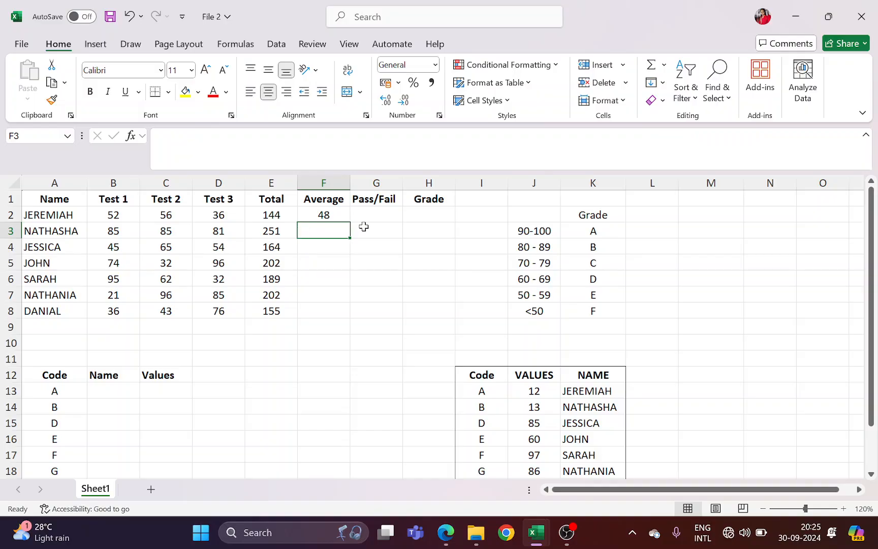
pyautogui.click(333, 214)
pyautogui.moveTo(349, 224); pyautogui.dragTo(345, 318)
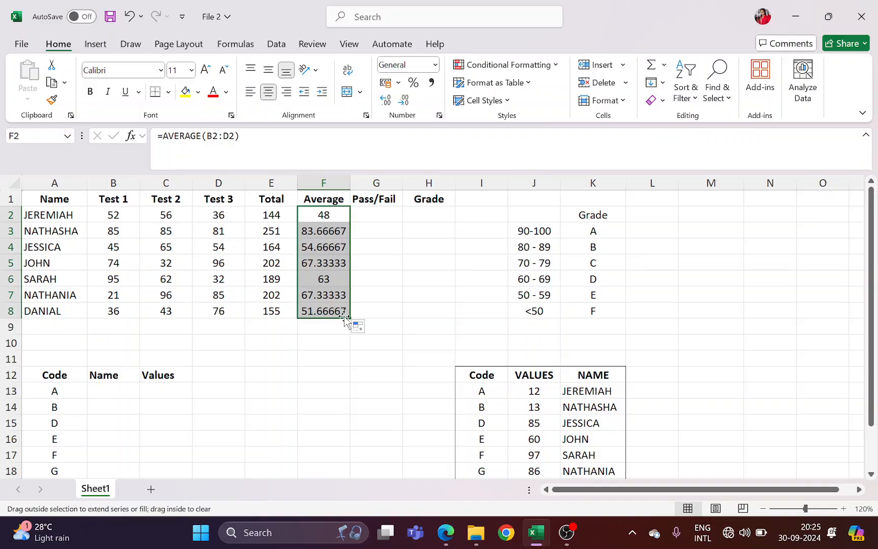
# Find the highest Test 1 score by entering =MAX(B2:B8) in cell B9
pyautogui.click(115, 326)
pyautogui.moveTo(112, 218); pyautogui.dragTo(116, 326)
pyautogui.click(118, 328)
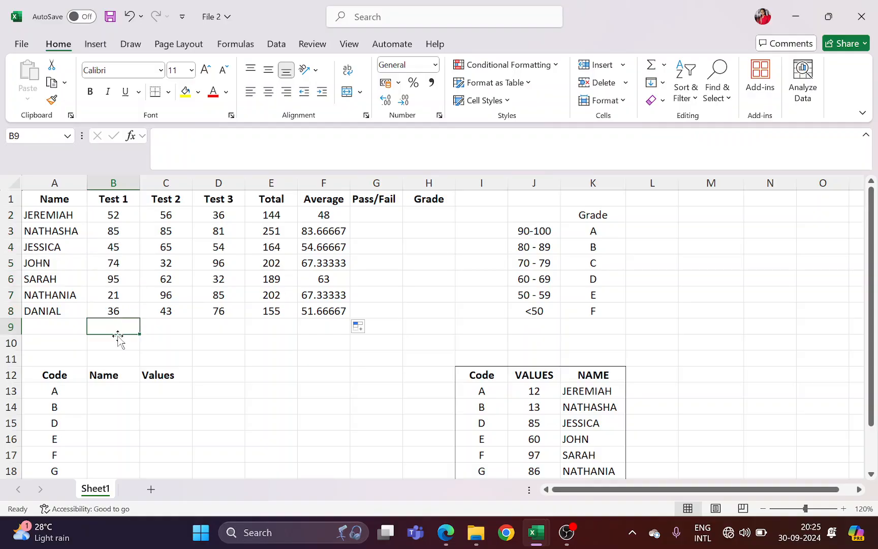
pyautogui.moveTo(113, 218); pyautogui.dragTo(112, 315)
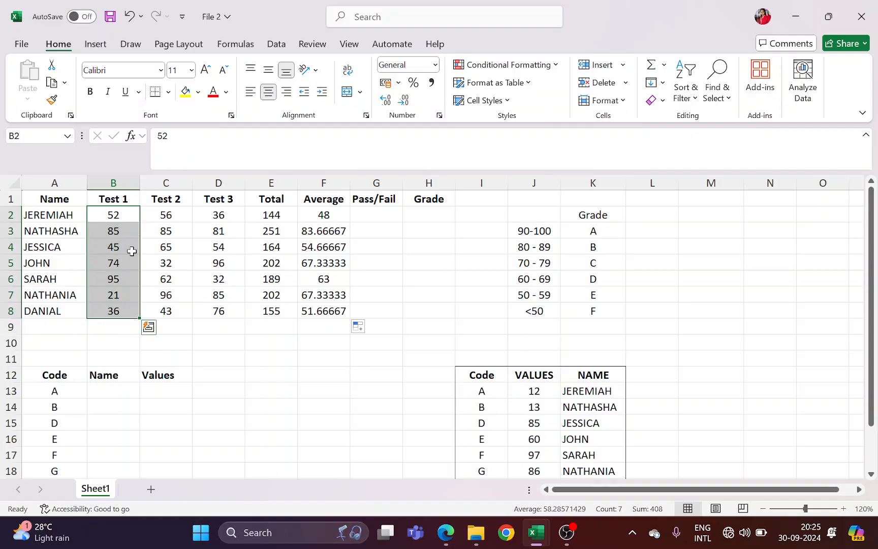
pyautogui.click(112, 326)
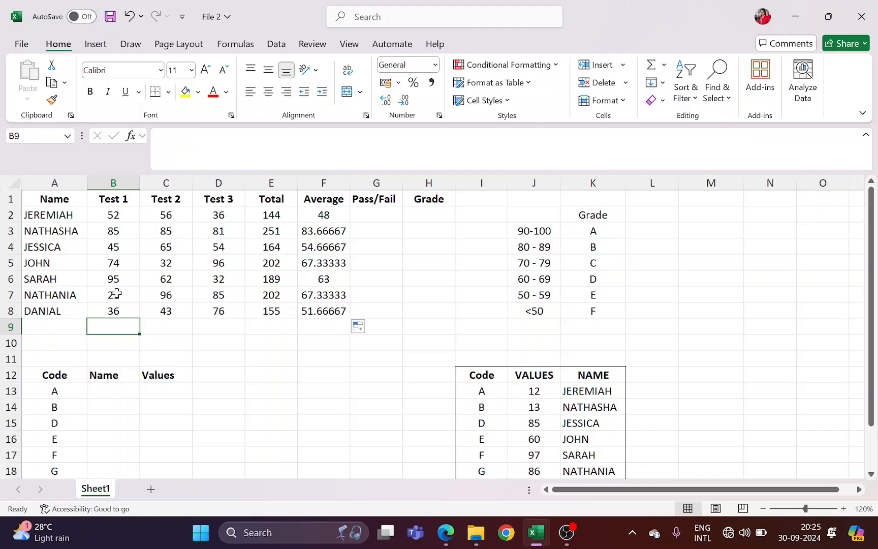
pyautogui.write('=Max')
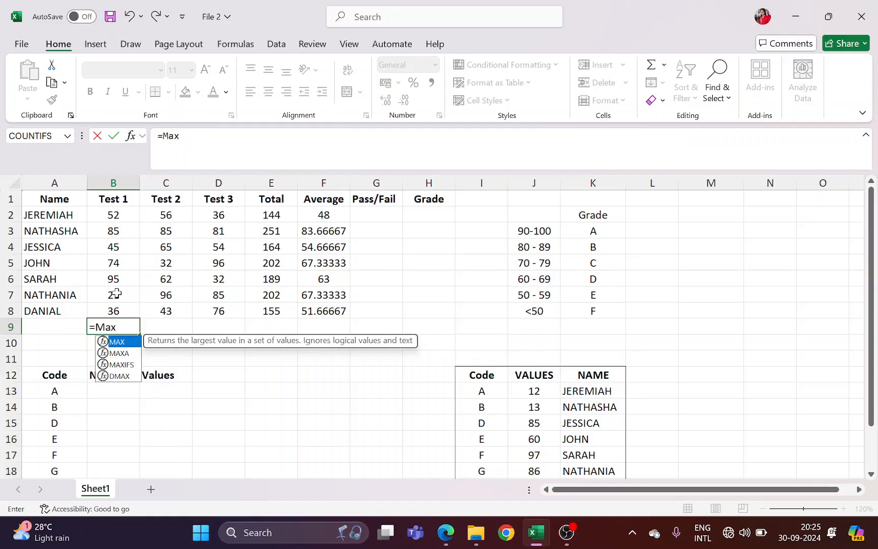
pyautogui.press('Tab')
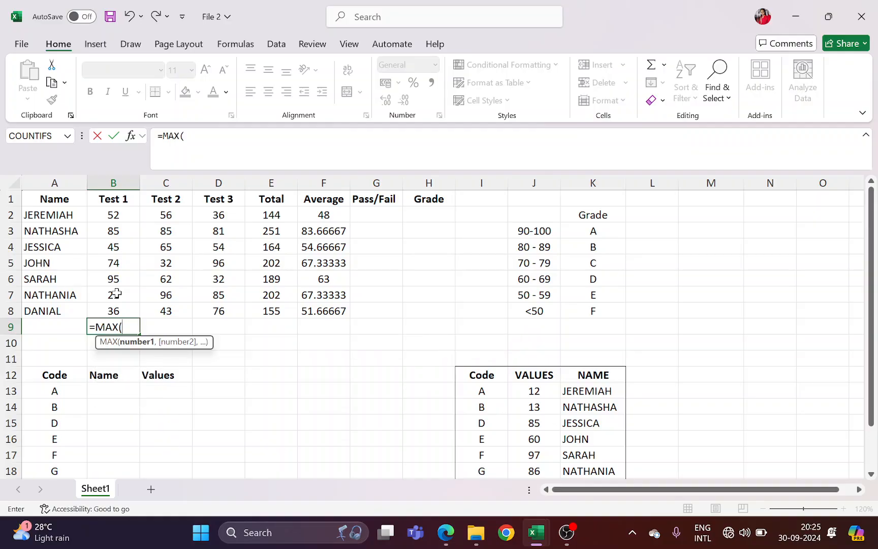
pyautogui.click(129, 222)
pyautogui.moveTo(128, 224); pyautogui.dragTo(120, 304)
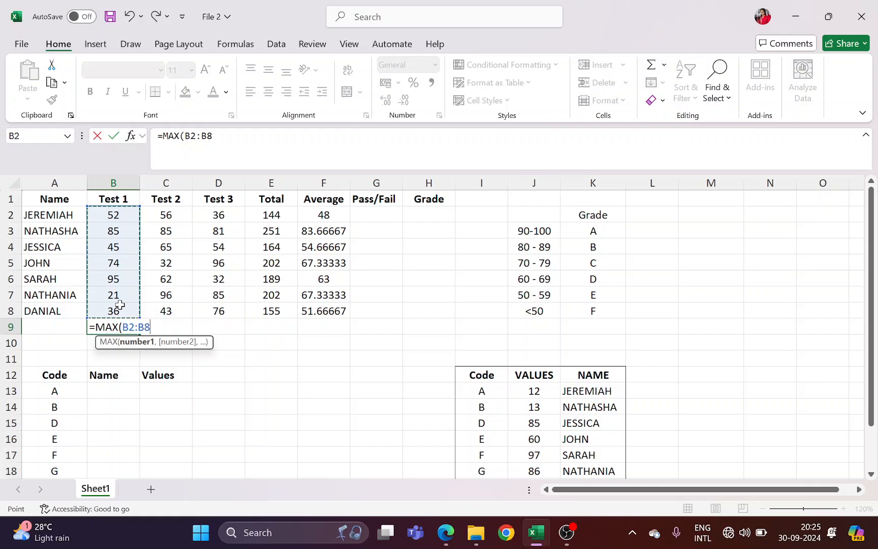
pyautogui.write(')')
pyautogui.press('Return')
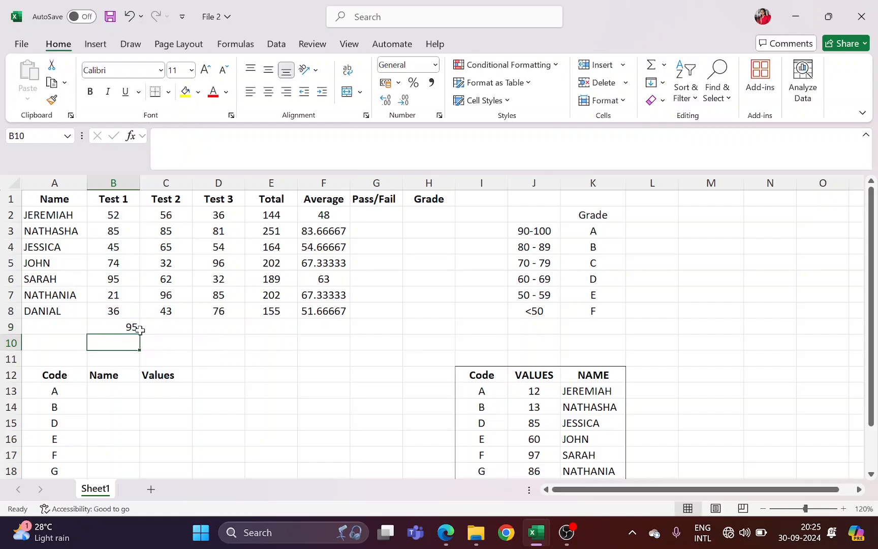
pyautogui.click(130, 328)
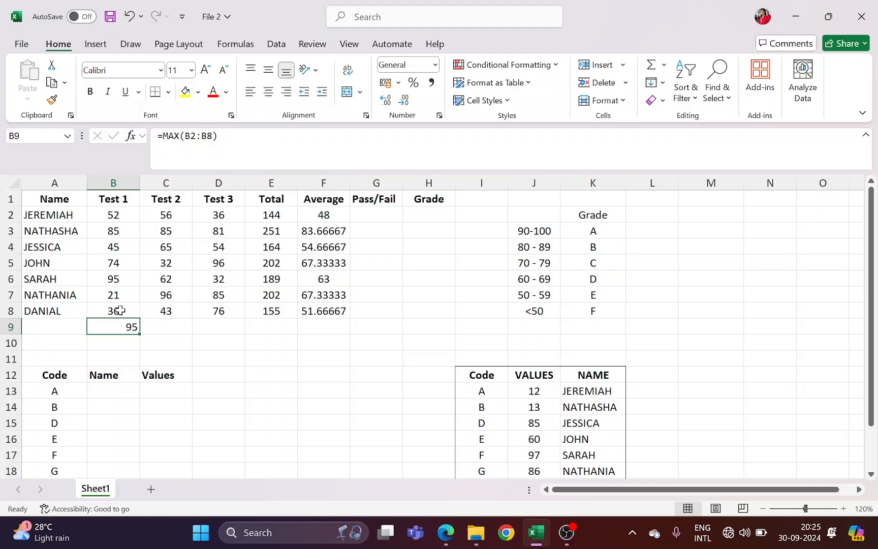
# Find the lowest Test 2 score by entering =MIN(C2:C8) in cell C9
pyautogui.click(166, 331)
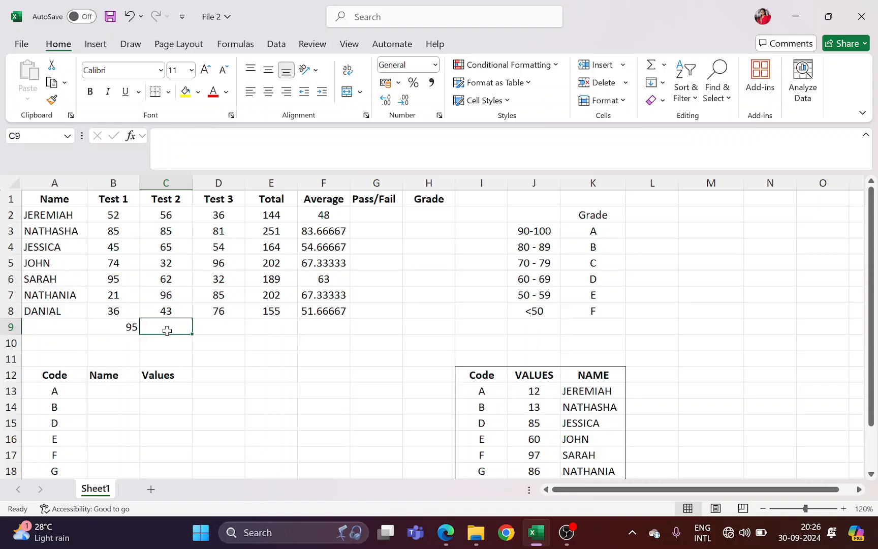
pyautogui.write('=')
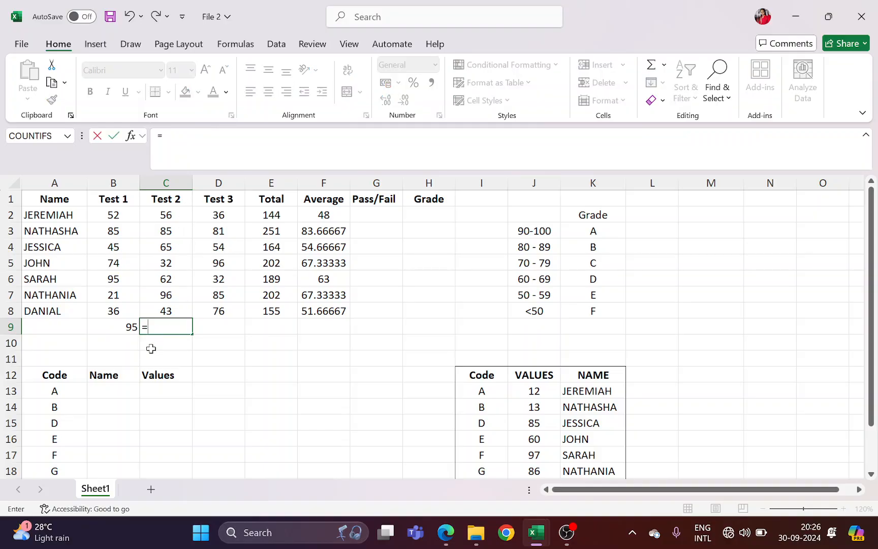
pyautogui.write('MIN(')
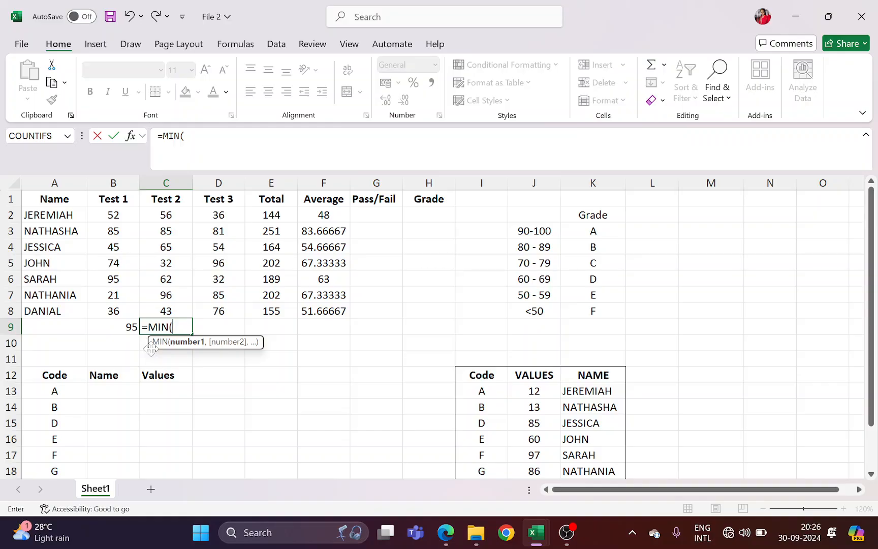
pyautogui.moveTo(178, 219); pyautogui.dragTo(176, 307)
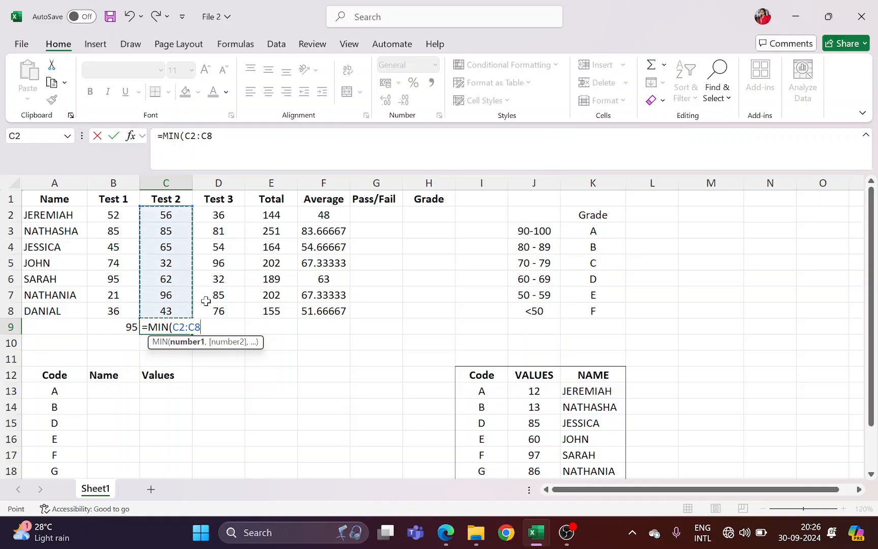
pyautogui.press('Return')
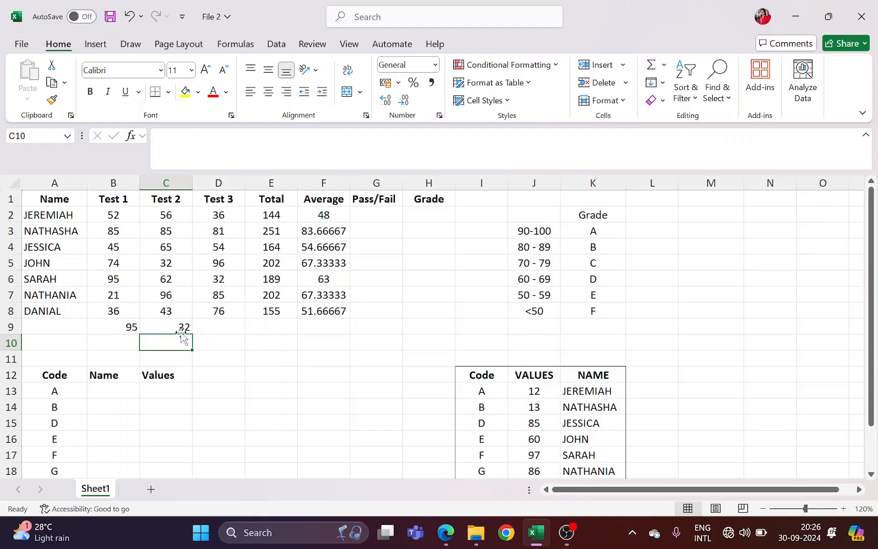
pyautogui.click(180, 329)
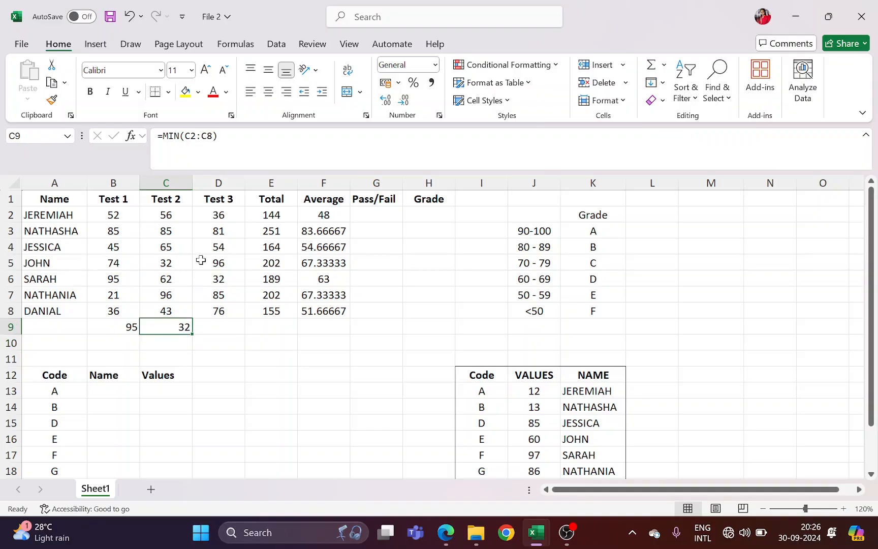
pyautogui.click(118, 328)
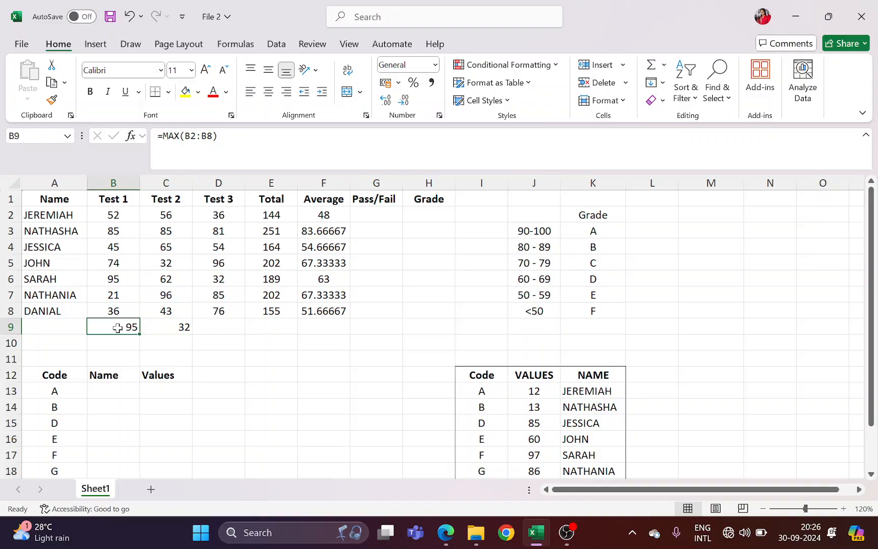
pyautogui.click(158, 327)
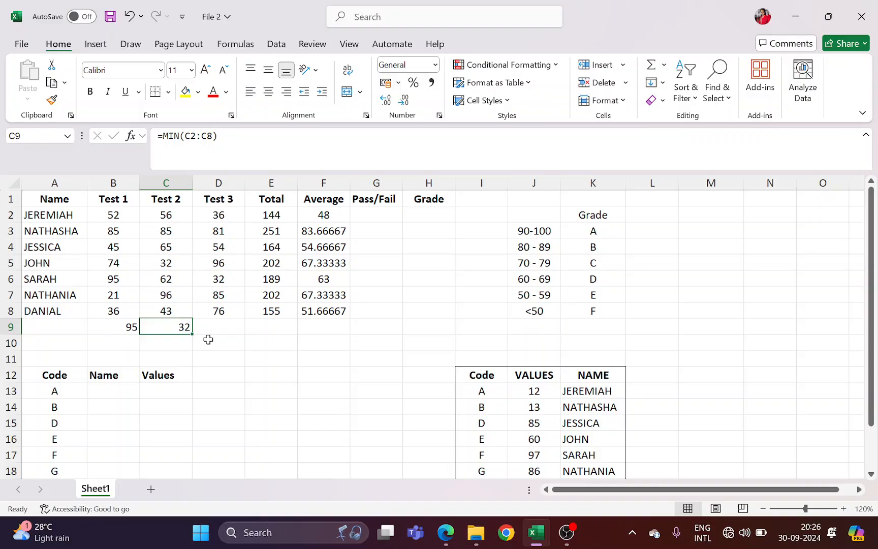
pyautogui.click(329, 218)
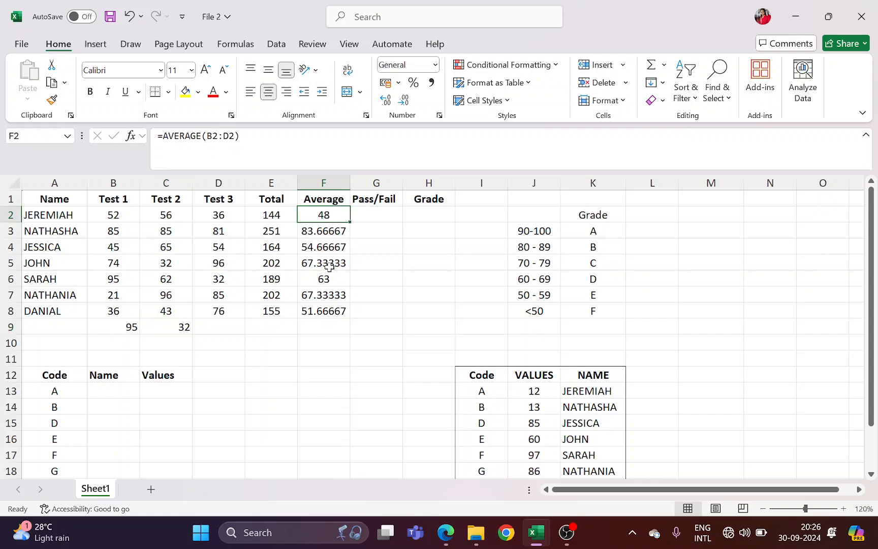
# Round the averages down to one decimal with =ROUNDDOWN(AVERAGE(B2:D2),1) in F2, filled down to row 8
pyautogui.moveTo(330, 215); pyautogui.dragTo(332, 301)
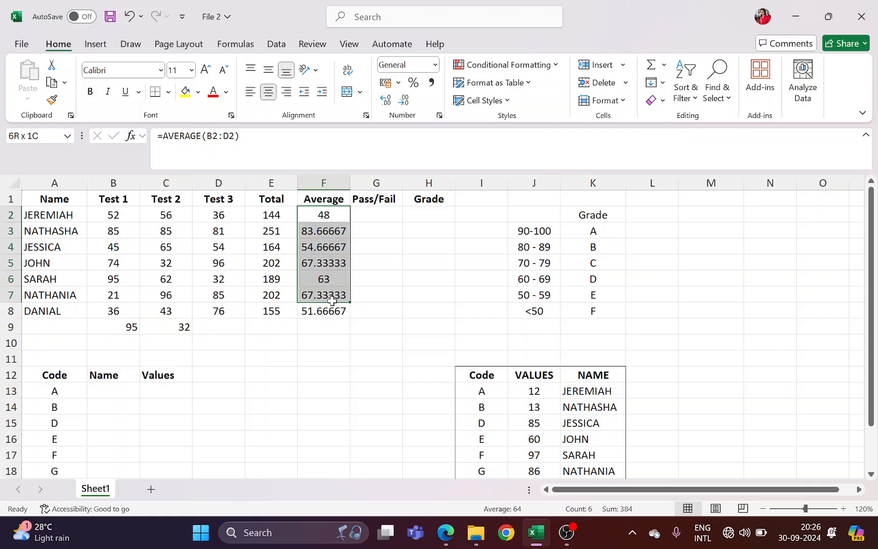
pyautogui.click(317, 213)
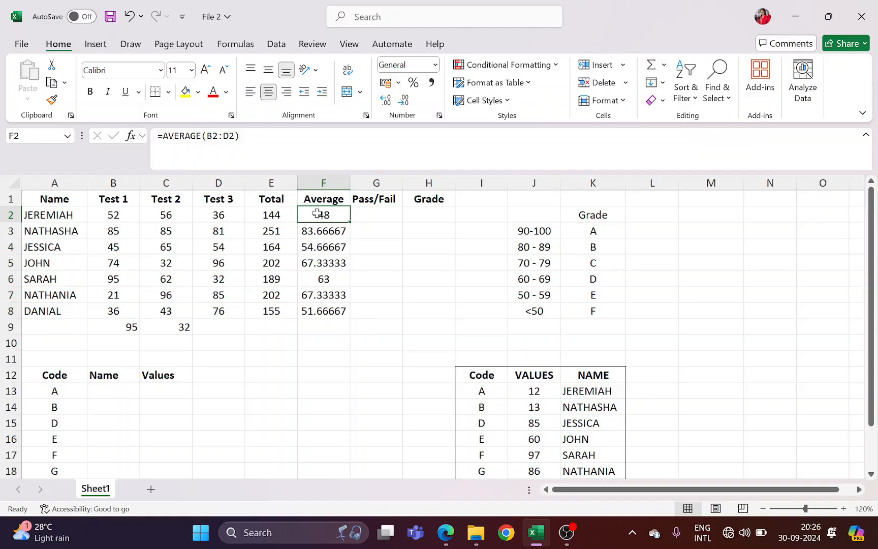
pyautogui.click(163, 136)
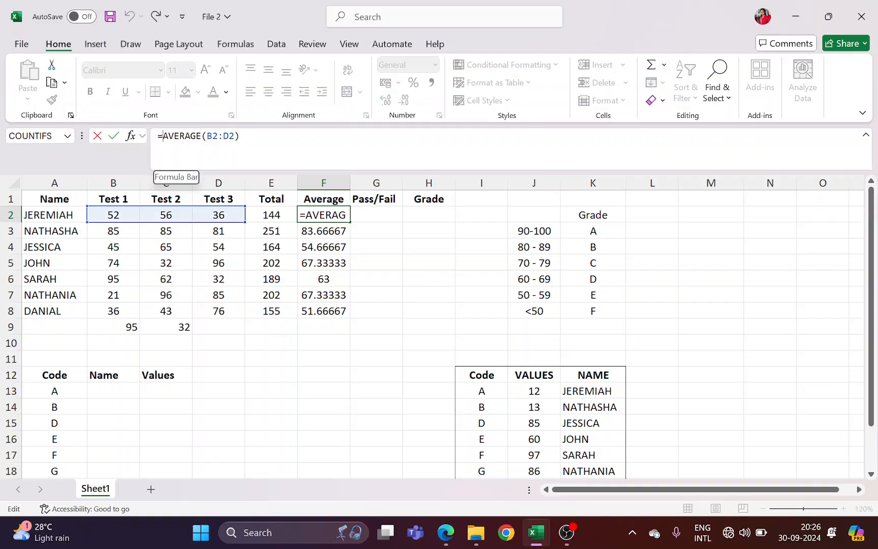
pyautogui.write('Rou')
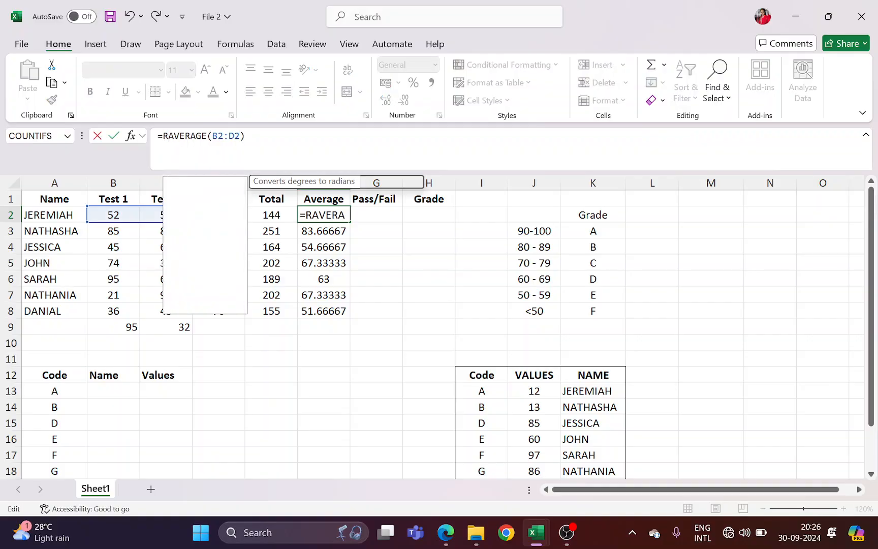
pyautogui.press('Down')
pyautogui.press('Tab')
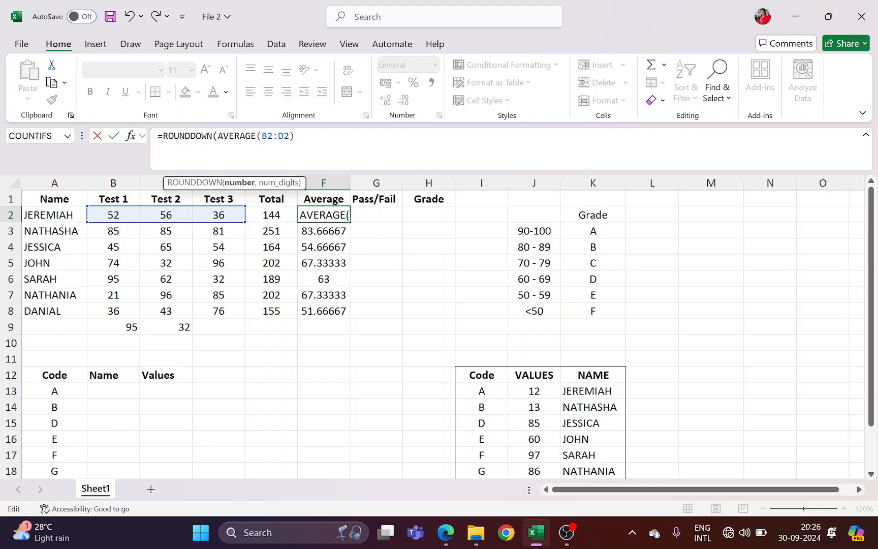
pyautogui.click(295, 136)
pyautogui.write(',1')
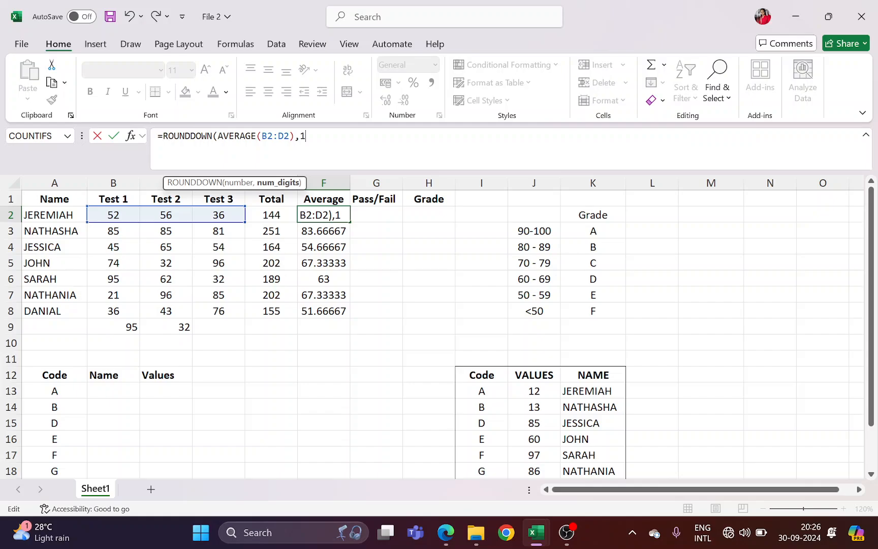
pyautogui.write(')')
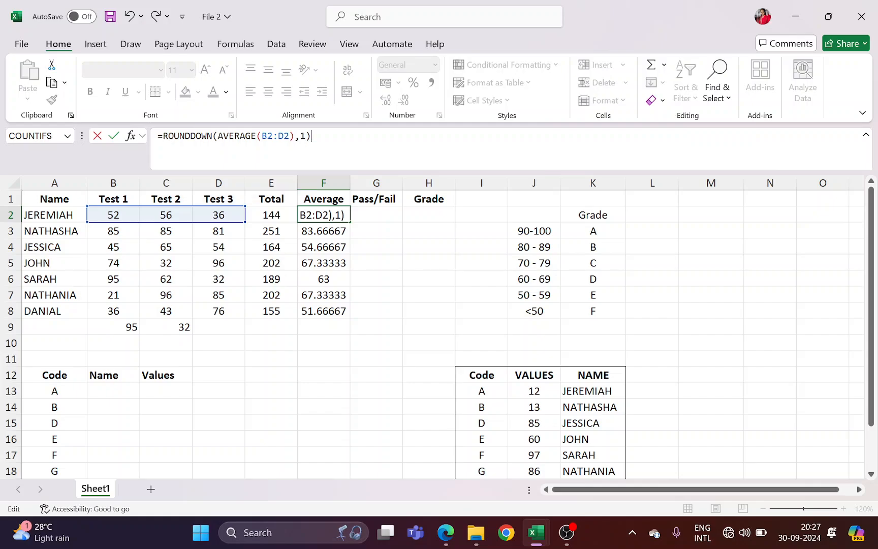
pyautogui.press('Return')
pyautogui.click(336, 215)
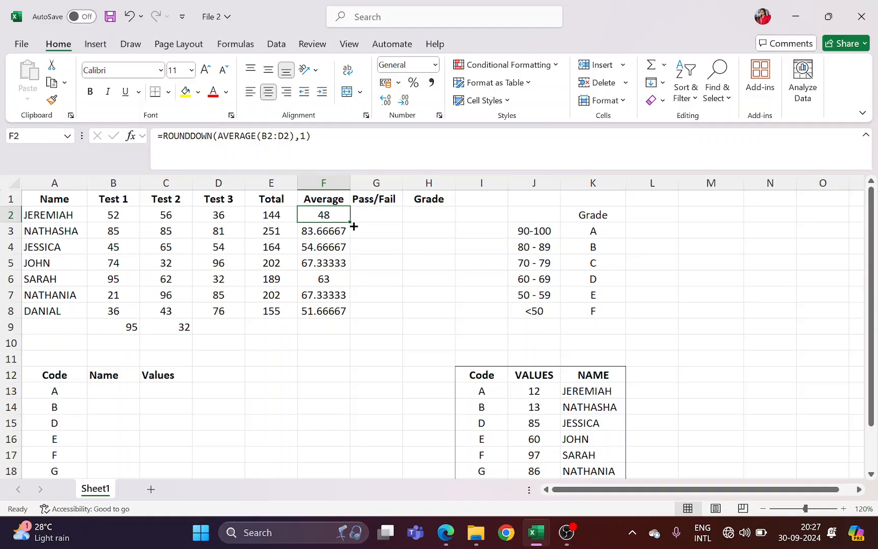
pyautogui.moveTo(352, 224); pyautogui.dragTo(354, 314)
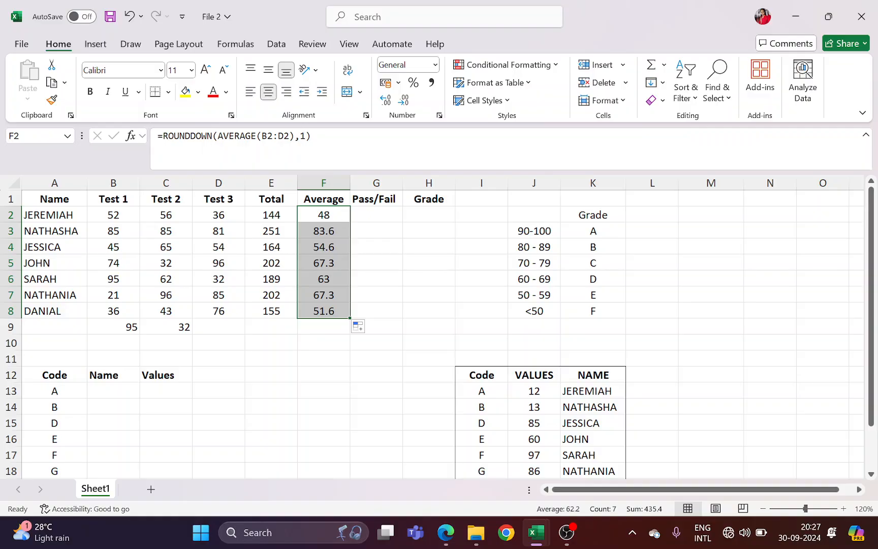
# Set the ROUNDDOWN digits argument in F2 to 0 and fill the formula down to row 8
pyautogui.click(306, 136)
pyautogui.press('BackSpace')
pyautogui.write('0')
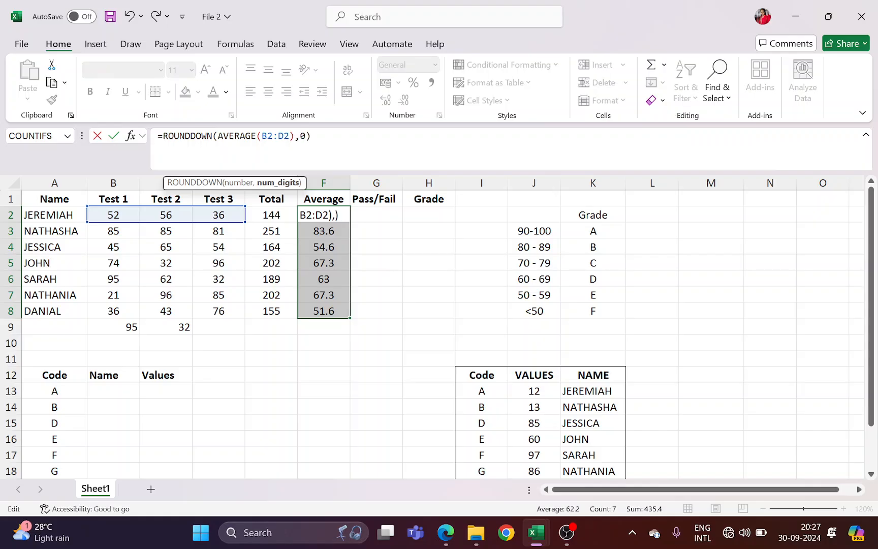
pyautogui.click(343, 214)
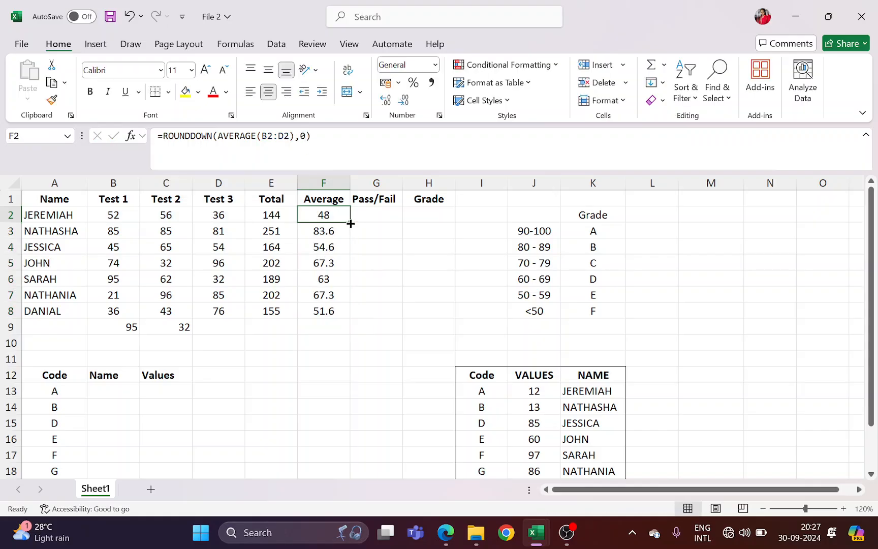
pyautogui.moveTo(351, 224); pyautogui.dragTo(347, 310)
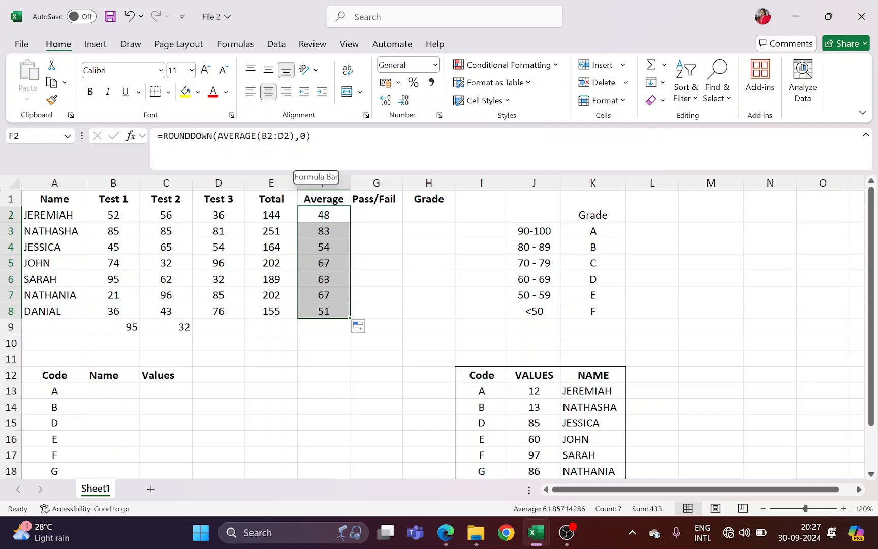
# Replace ROUNDDOWN with ROUNDUP in F2 so its formula reads =ROUNDUP(AVERAGE(B2:D2),0)
pyautogui.moveTo(190, 136); pyautogui.dragTo(202, 136)
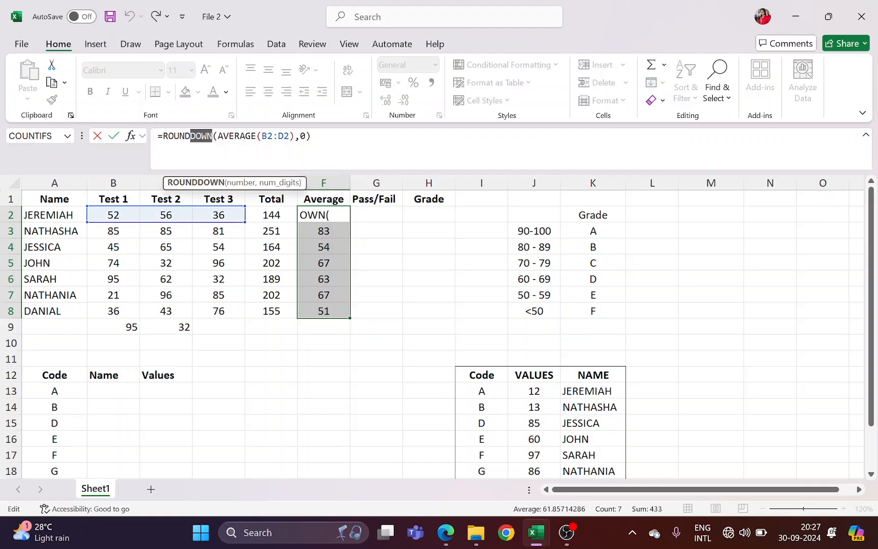
pyautogui.write('UP')
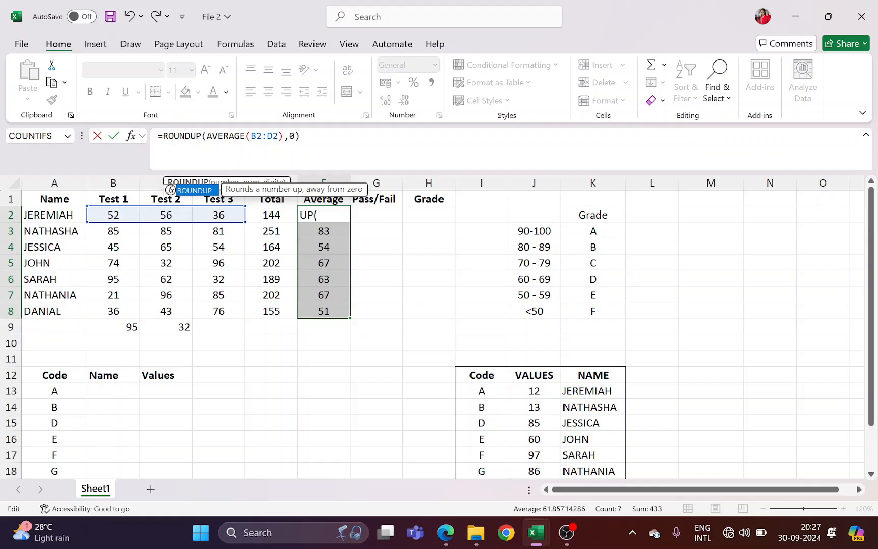
pyautogui.click(296, 137)
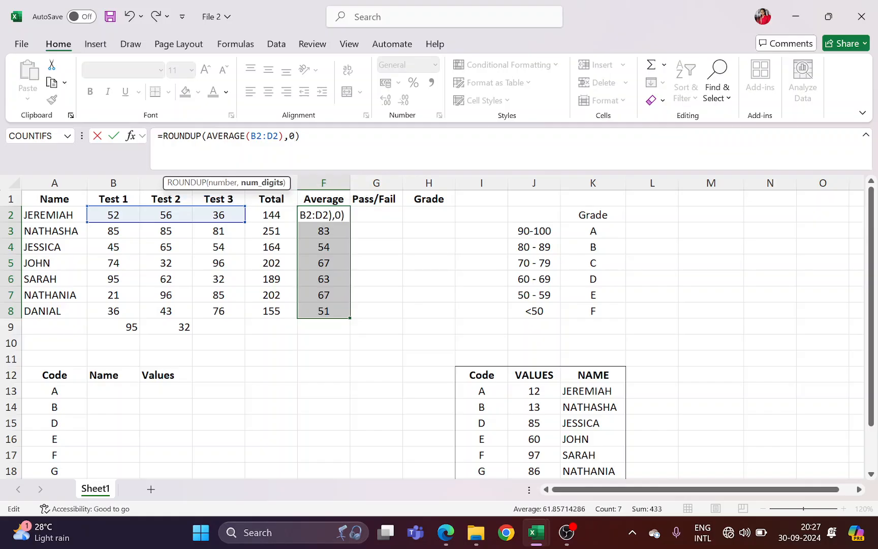
pyautogui.hotkey('ctrl', 'Return')
pyautogui.click(333, 215)
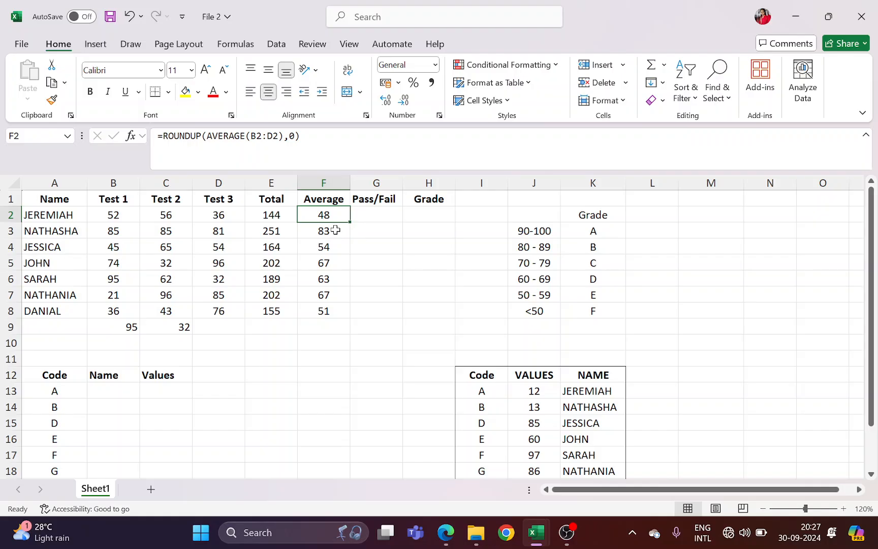
pyautogui.click(335, 231)
pyautogui.click(334, 249)
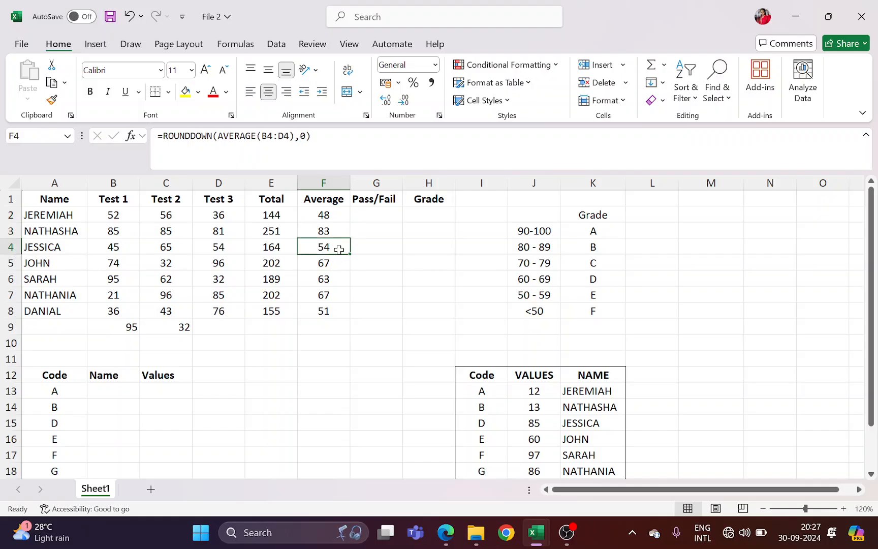
# Fill the ROUNDUP formula from F2 down to row 8, check the filled averages, and undo the fill
pyautogui.click(345, 216)
pyautogui.moveTo(349, 222); pyautogui.dragTo(355, 315)
pyautogui.click(331, 230)
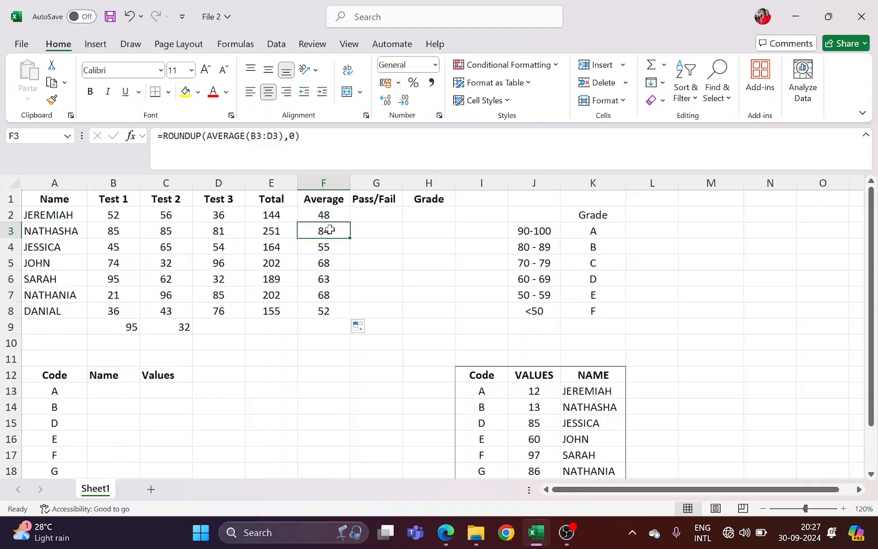
pyautogui.click(334, 249)
pyautogui.click(333, 262)
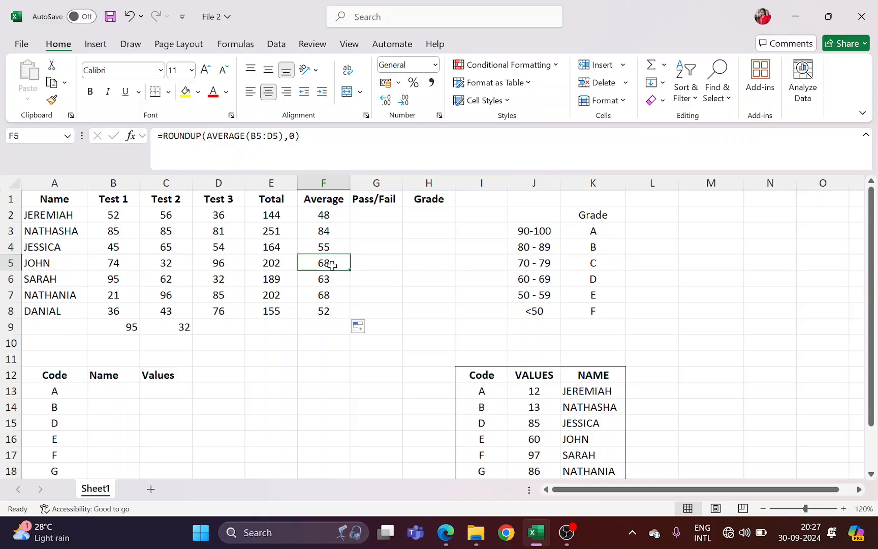
pyautogui.click(337, 233)
pyautogui.click(333, 249)
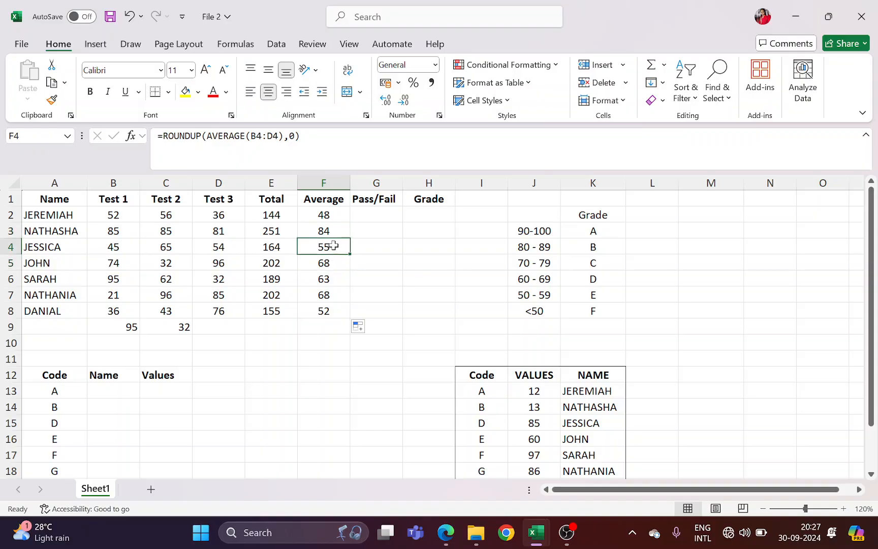
pyautogui.click(332, 217)
pyautogui.click(331, 231)
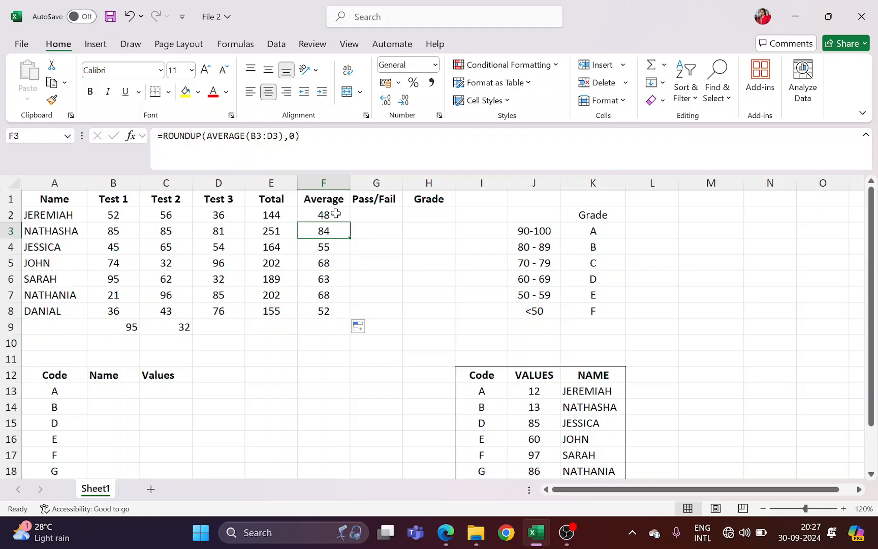
pyautogui.click(130, 16)
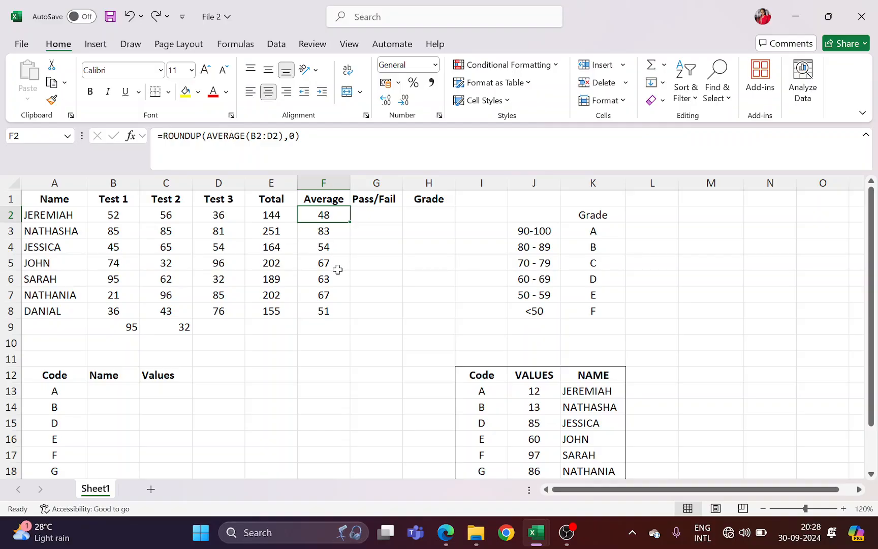
pyautogui.click(381, 216)
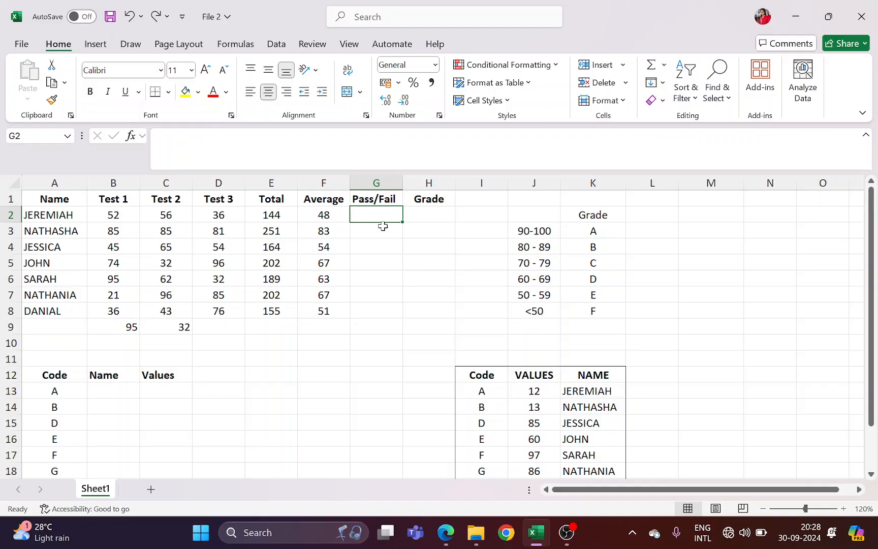
pyautogui.click(49, 213)
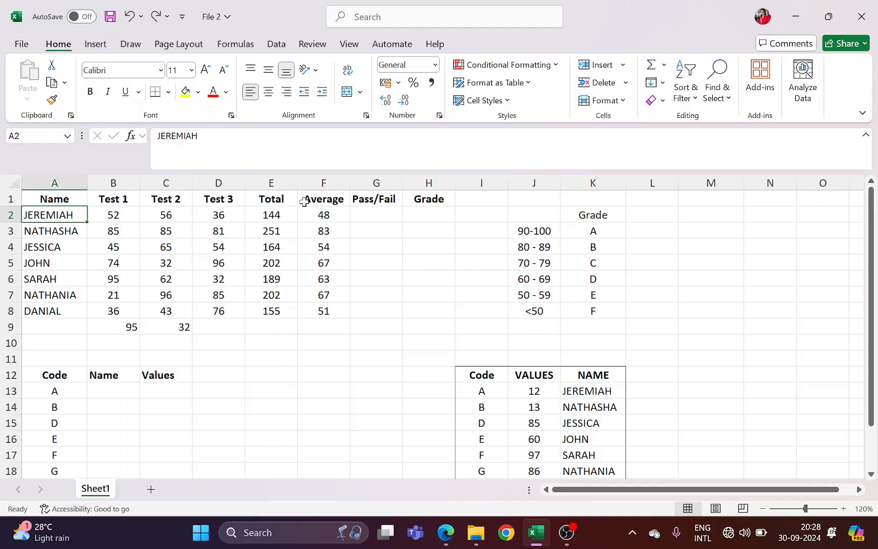
pyautogui.click(366, 214)
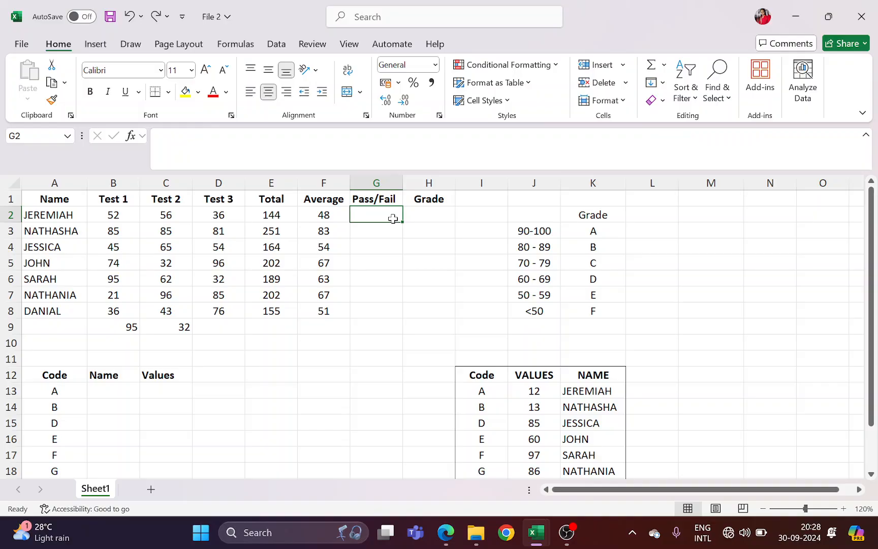
pyautogui.click(331, 218)
pyautogui.click(331, 235)
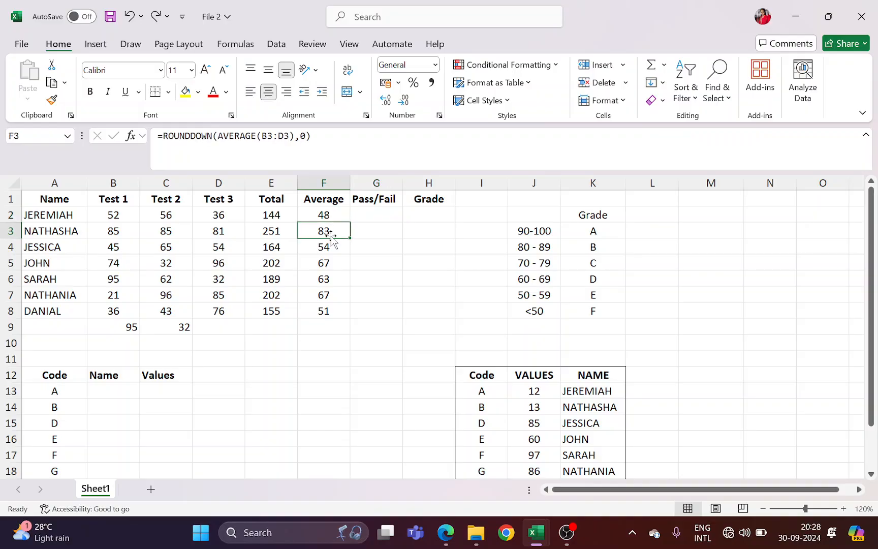
pyautogui.click(333, 248)
pyautogui.click(333, 266)
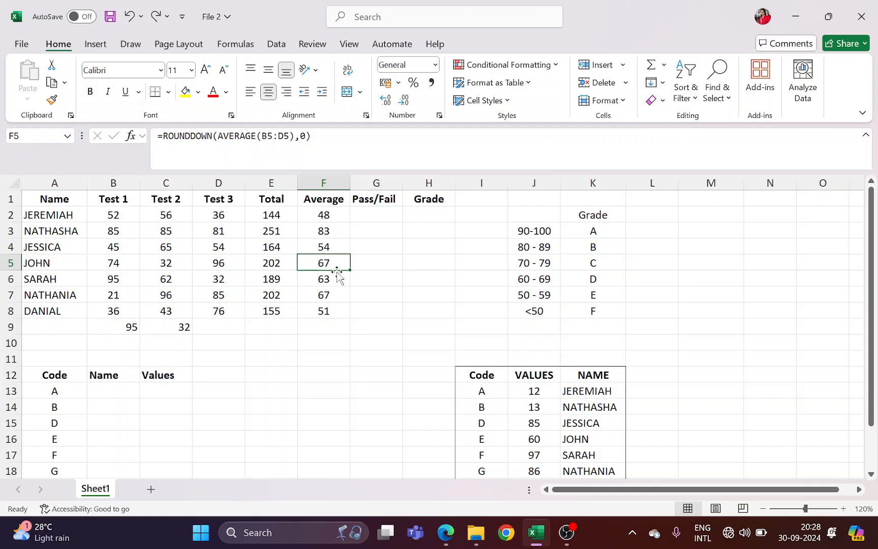
# Enter =IF(F2>=50,"Pass","Fail") in G2 to rate the first student's average in the Pass/Fail column
pyautogui.click(376, 215)
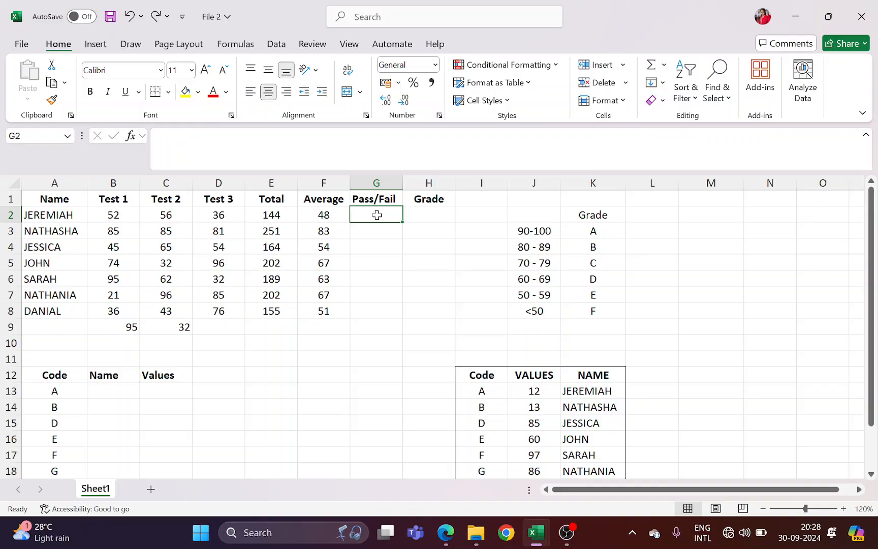
pyautogui.write('=IF(')
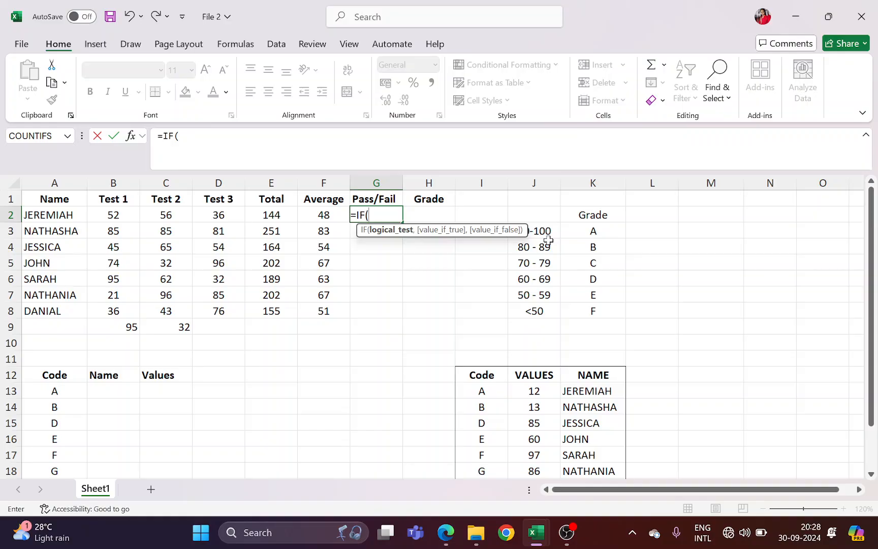
pyautogui.click(323, 214)
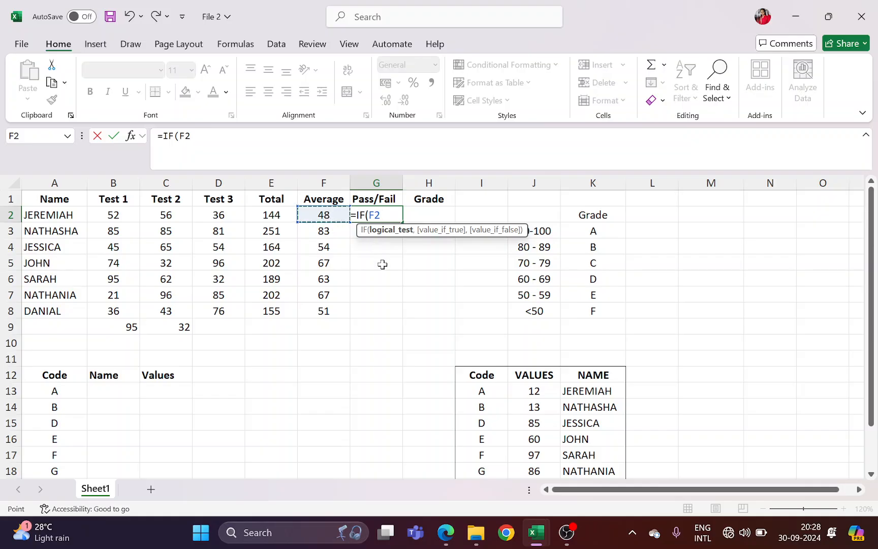
pyautogui.write('>=50')
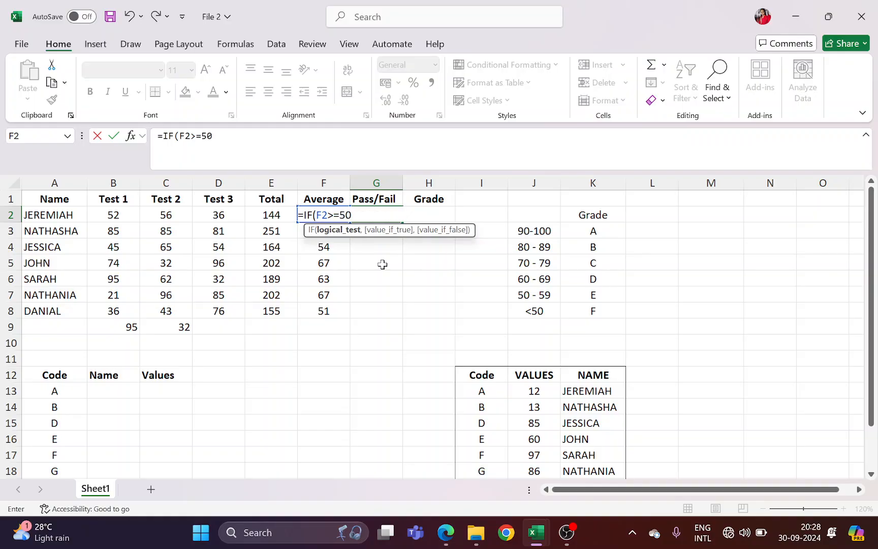
pyautogui.write(',')
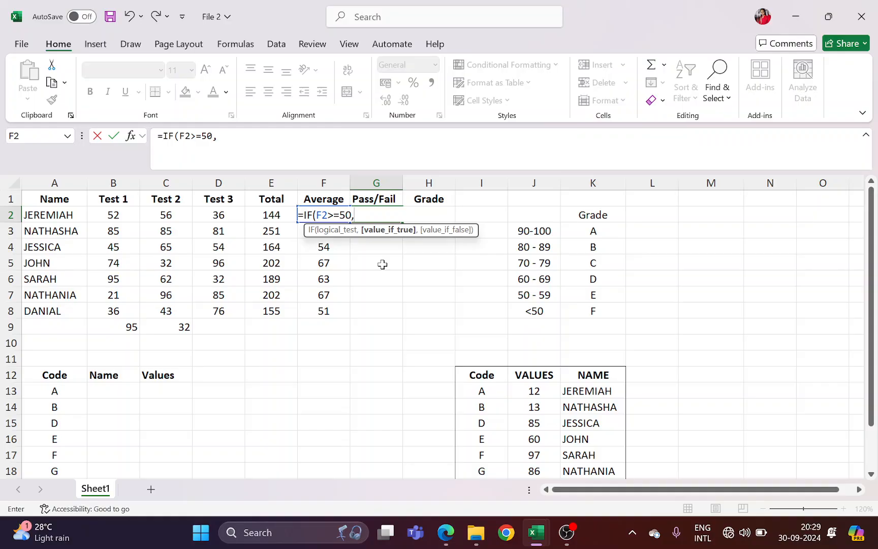
pyautogui.write('"Pass",')
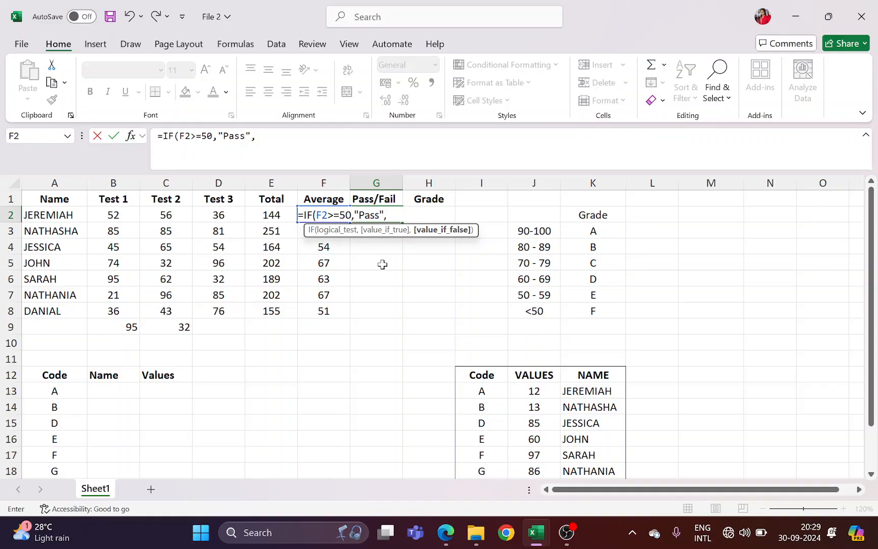
pyautogui.write('"Fail")')
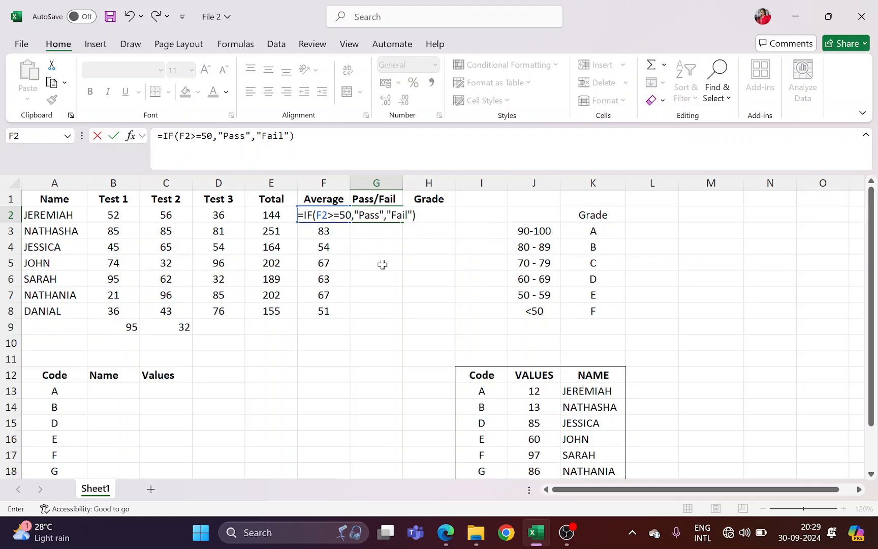
pyautogui.press('Return')
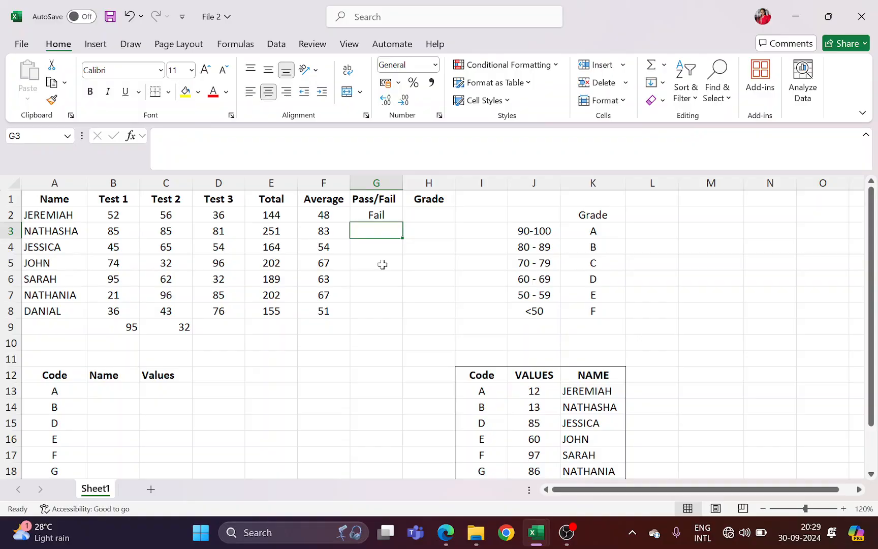
# Fill the Pass/Fail IF formula from G2 down to row 8
pyautogui.click(392, 218)
pyautogui.moveTo(402, 222); pyautogui.dragTo(390, 313)
pyautogui.click(375, 230)
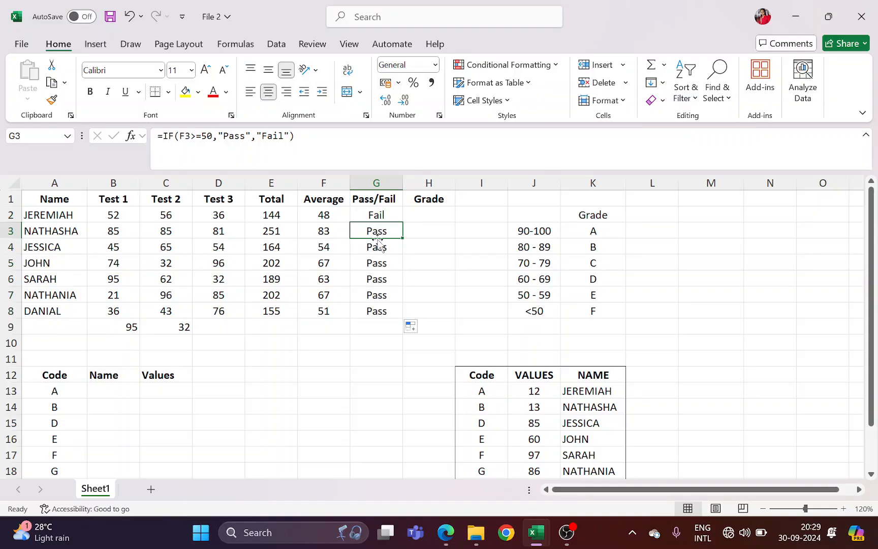
# Examine the Pass/Fail formula in G2 and the score ranges with their letter grades in J3:K8
pyautogui.click(434, 213)
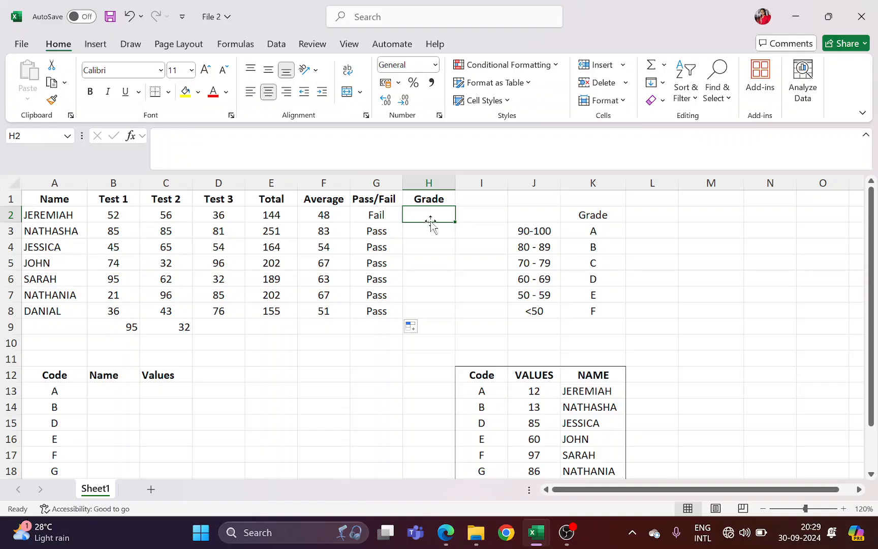
pyautogui.click(373, 214)
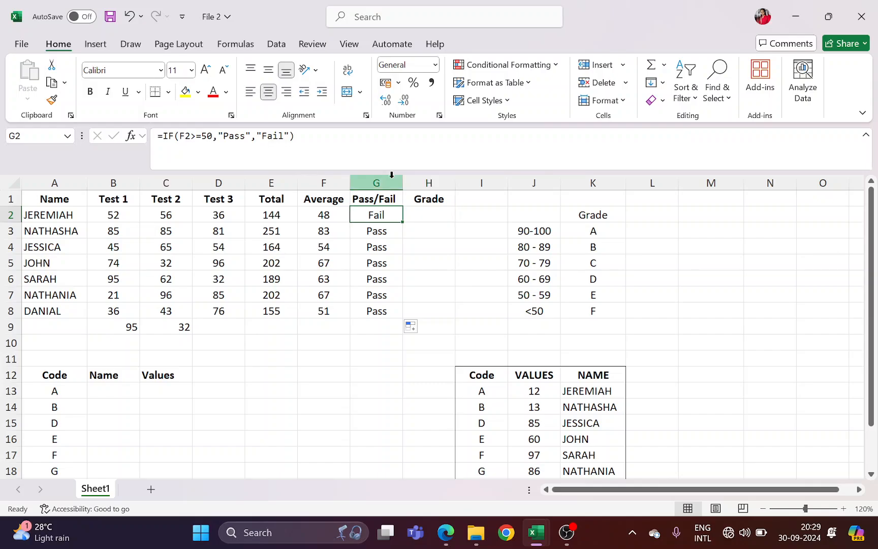
pyautogui.click(431, 212)
pyautogui.moveTo(523, 231); pyautogui.dragTo(588, 306)
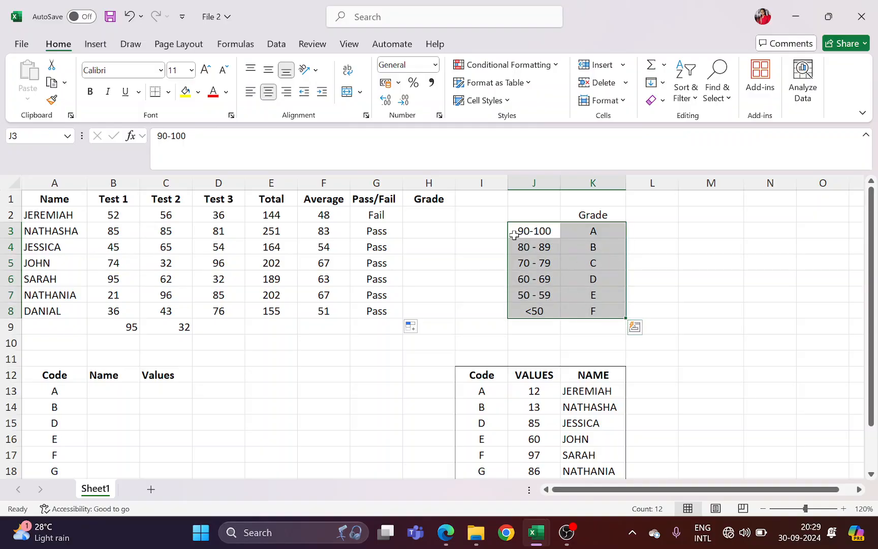
pyautogui.click(442, 215)
pyautogui.click(566, 232)
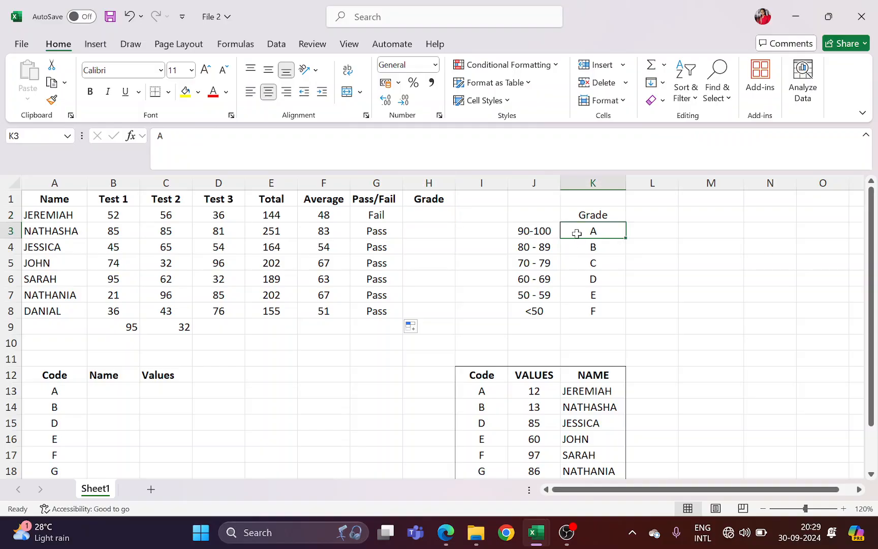
pyautogui.click(579, 246)
pyautogui.click(582, 262)
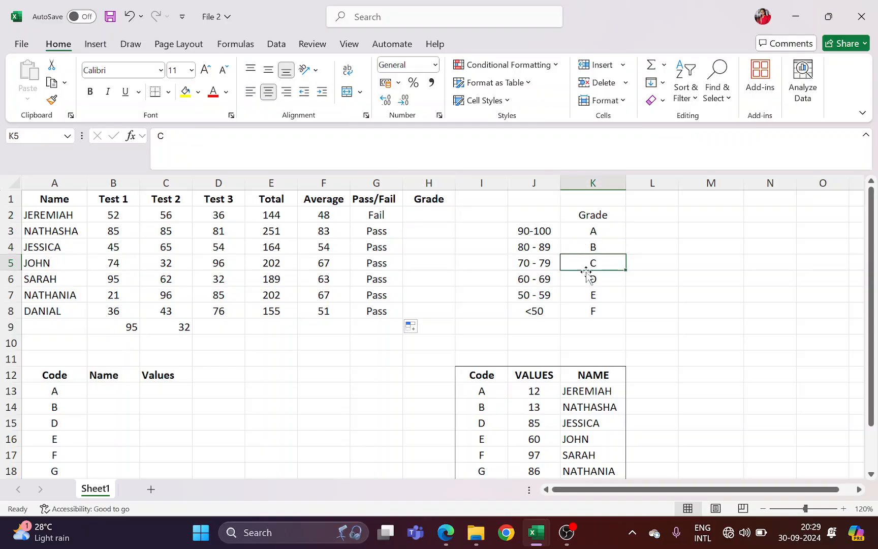
pyautogui.click(526, 235)
pyautogui.click(529, 249)
pyautogui.click(538, 263)
pyautogui.click(535, 280)
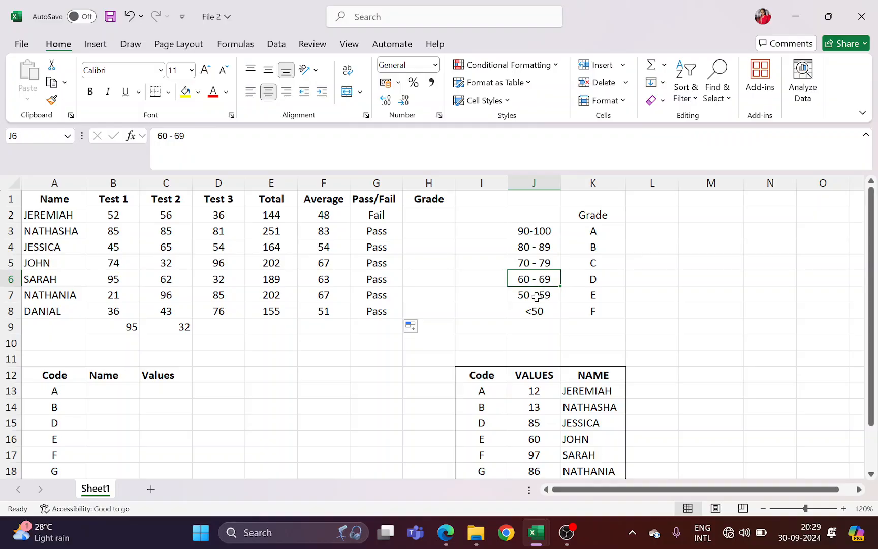
pyautogui.click(535, 294)
pyautogui.click(526, 232)
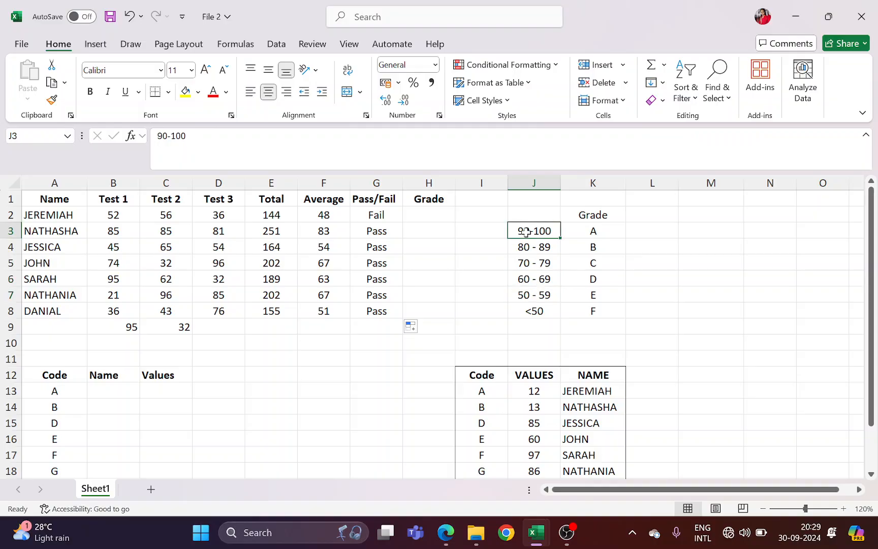
# Start an IF function in H2 with the logical test F2>89 and K3 as the value if true
pyautogui.click(422, 215)
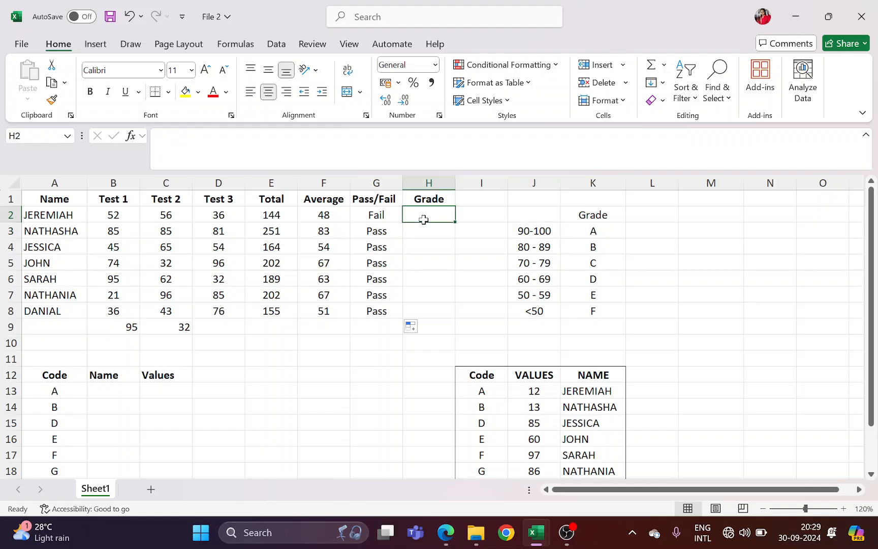
pyautogui.click(131, 136)
pyautogui.click(432, 177)
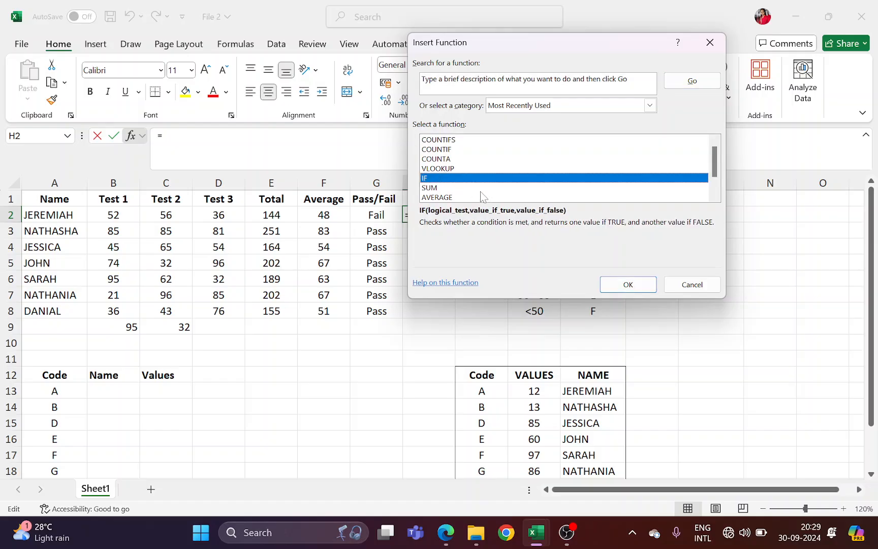
pyautogui.click(621, 285)
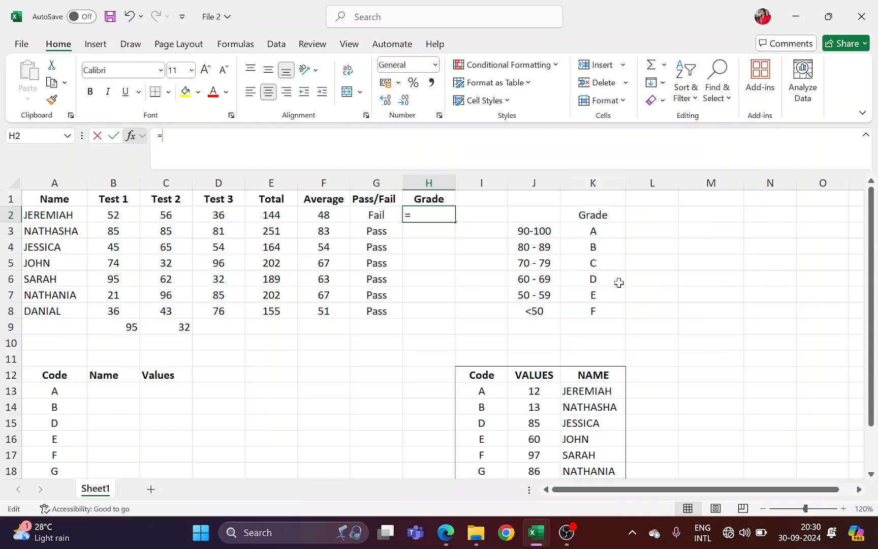
pyautogui.moveTo(506, 71); pyautogui.dragTo(731, 17)
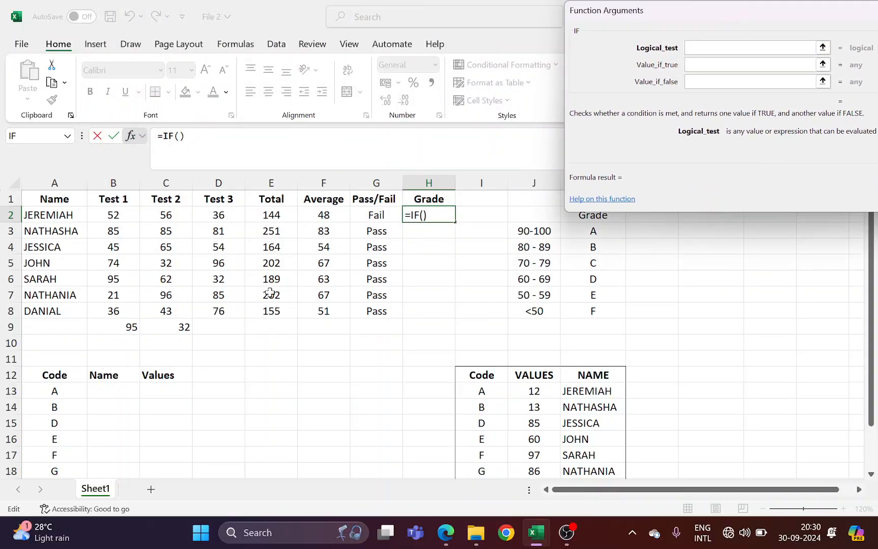
pyautogui.click(328, 218)
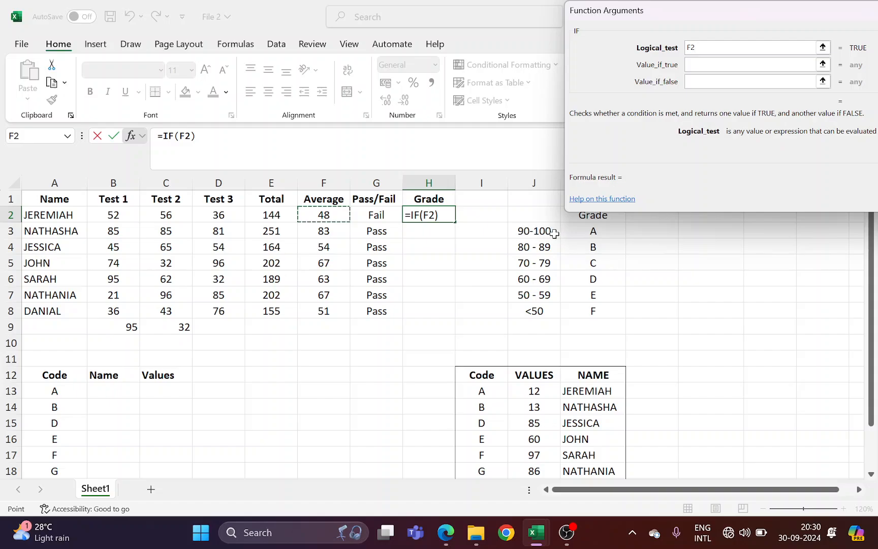
pyautogui.write('>')
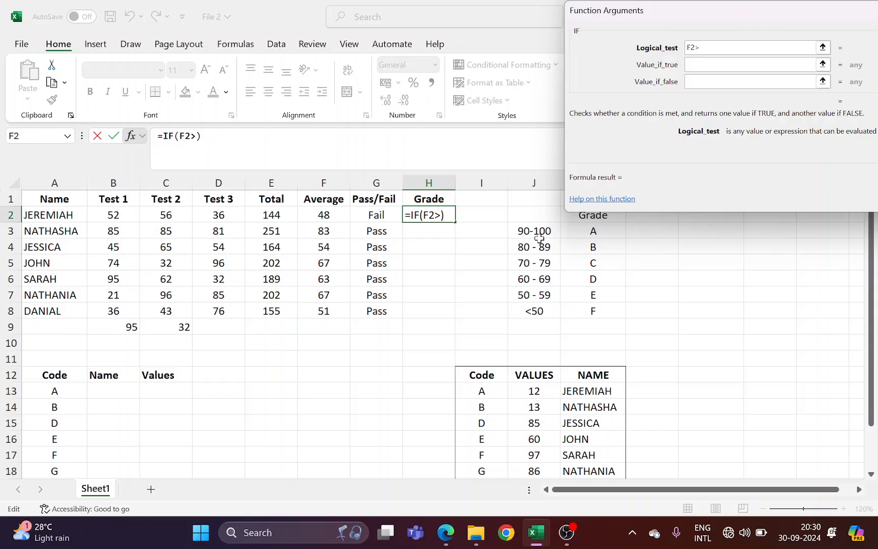
pyautogui.write('89')
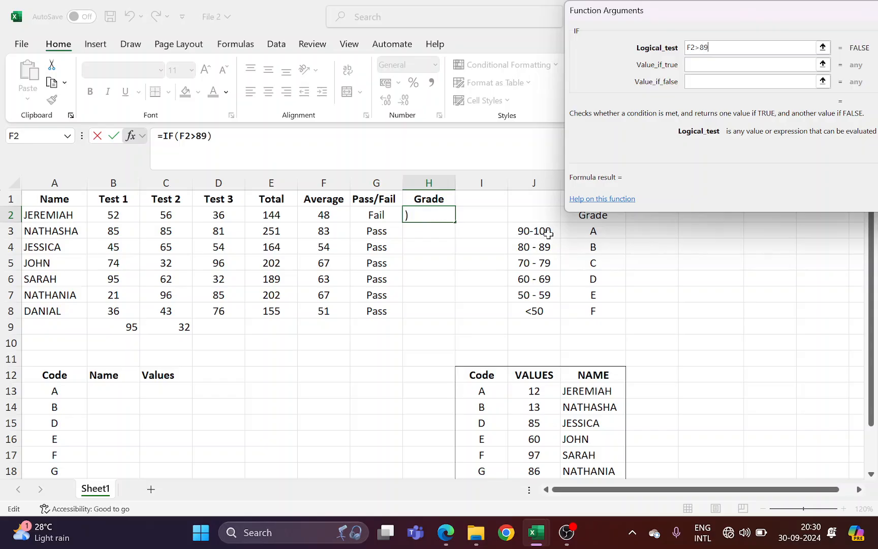
pyautogui.click(703, 62)
pyautogui.click(699, 66)
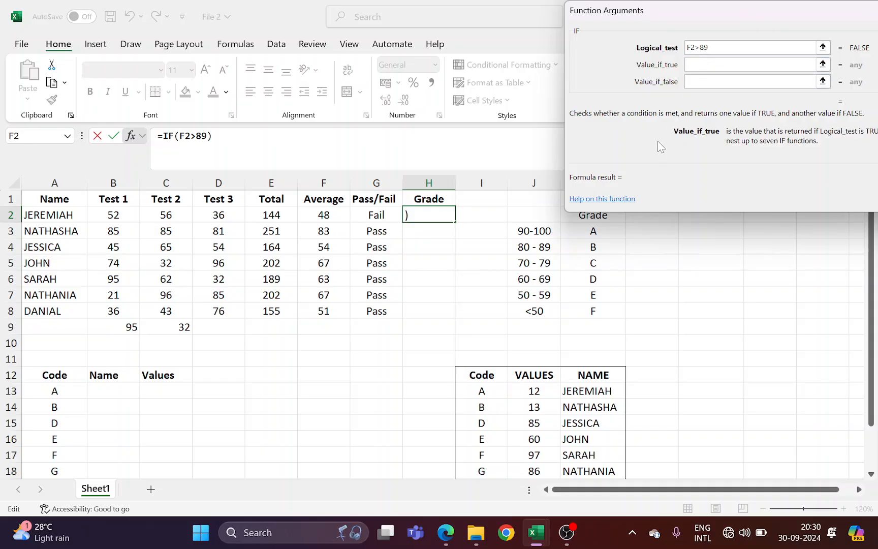
pyautogui.click(597, 233)
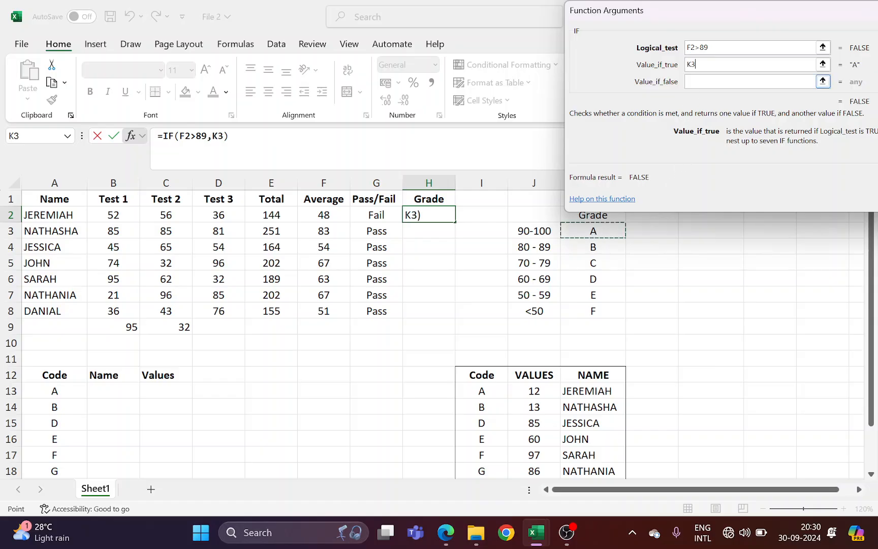
# Nest a second IF as the value if false, with the logical test F2>79 and K4 as its value if true
pyautogui.click(697, 82)
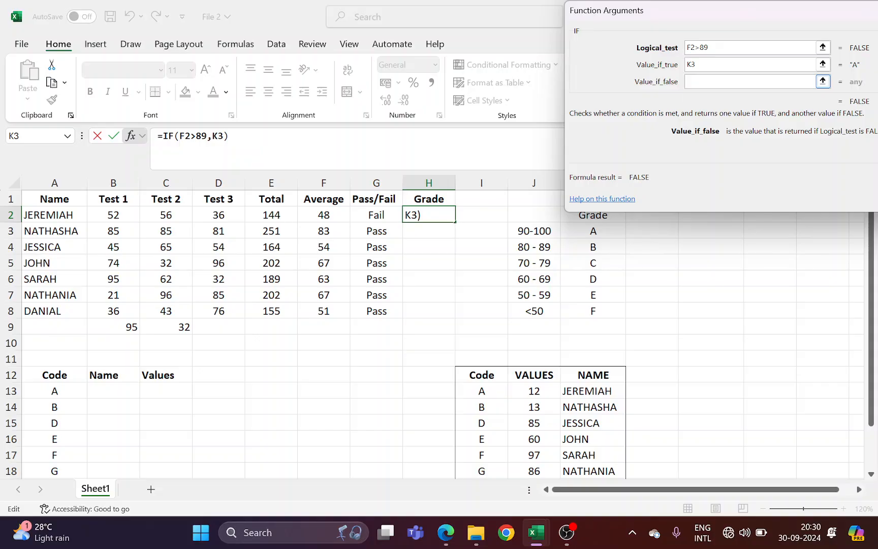
pyautogui.click(37, 139)
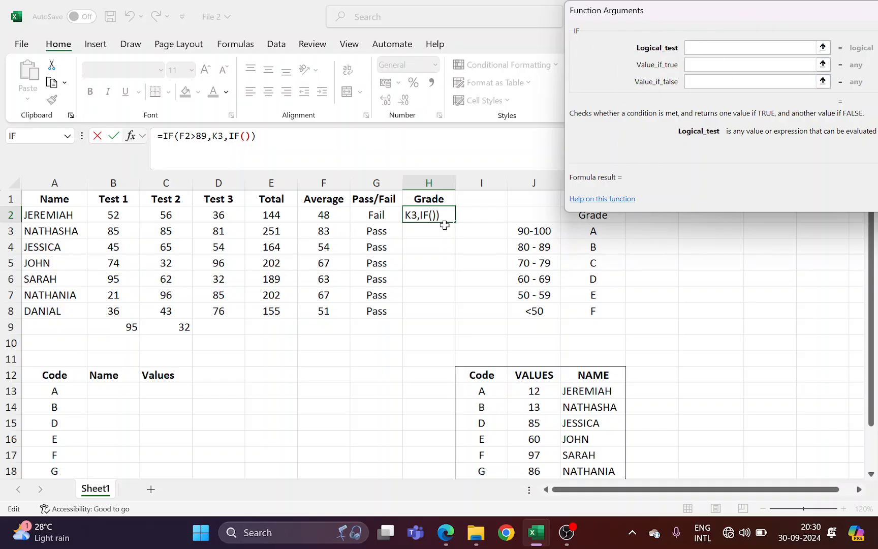
pyautogui.click(332, 216)
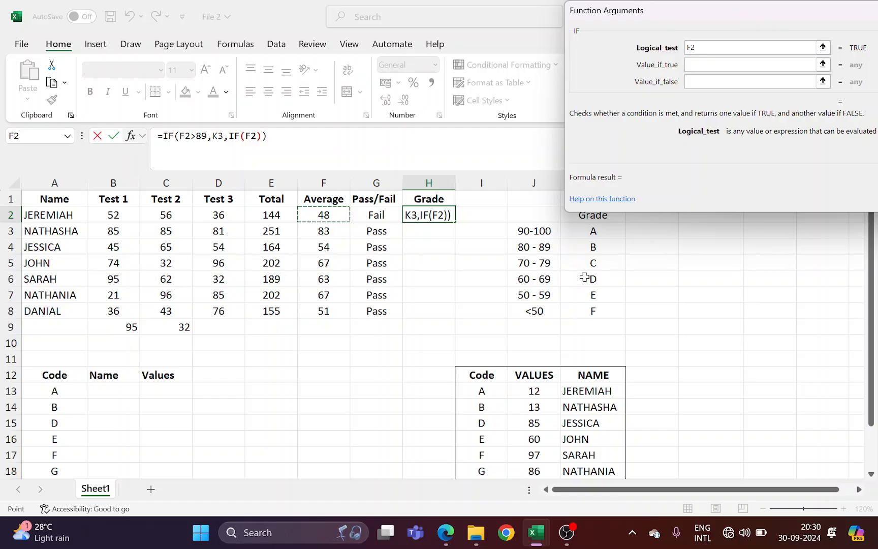
pyautogui.write('>79')
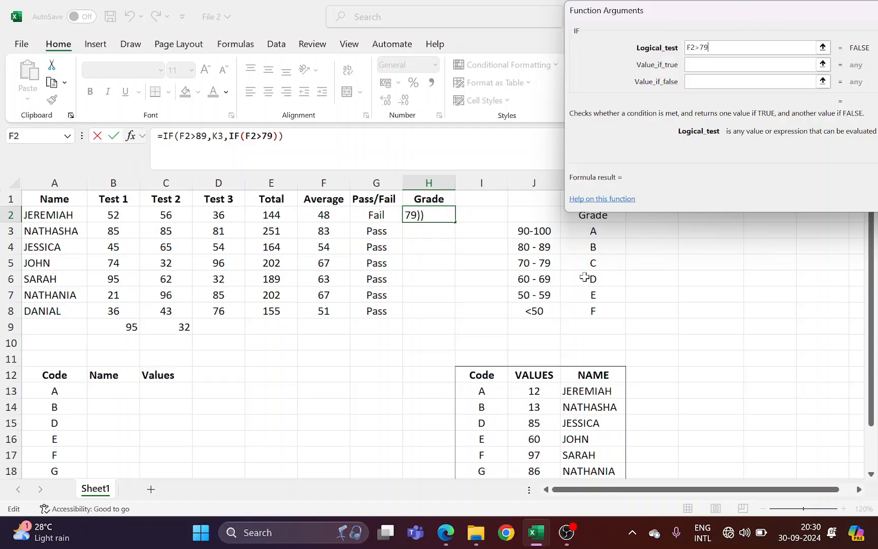
pyautogui.click(692, 64)
pyautogui.click(607, 247)
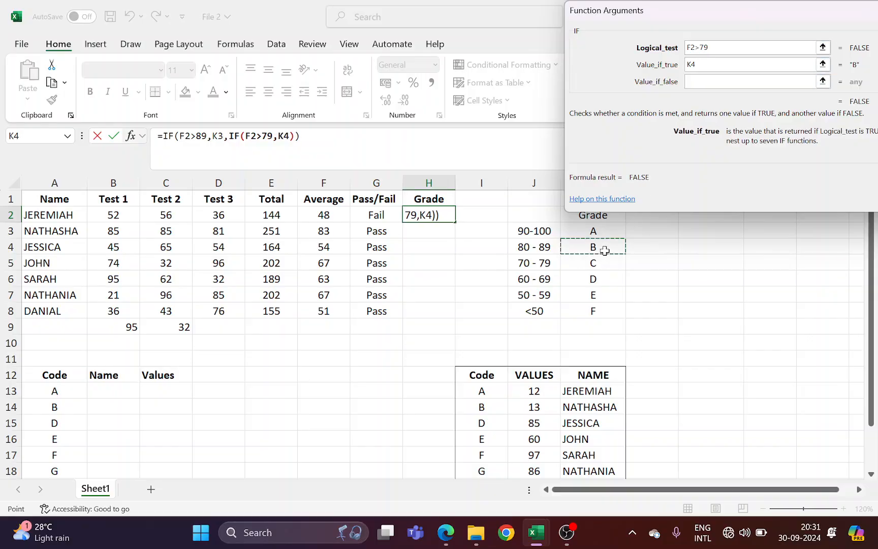
# Nest a third IF as the value if false, testing F2>69 and returning K5 if true
pyautogui.press('Tab')
pyautogui.click(21, 136)
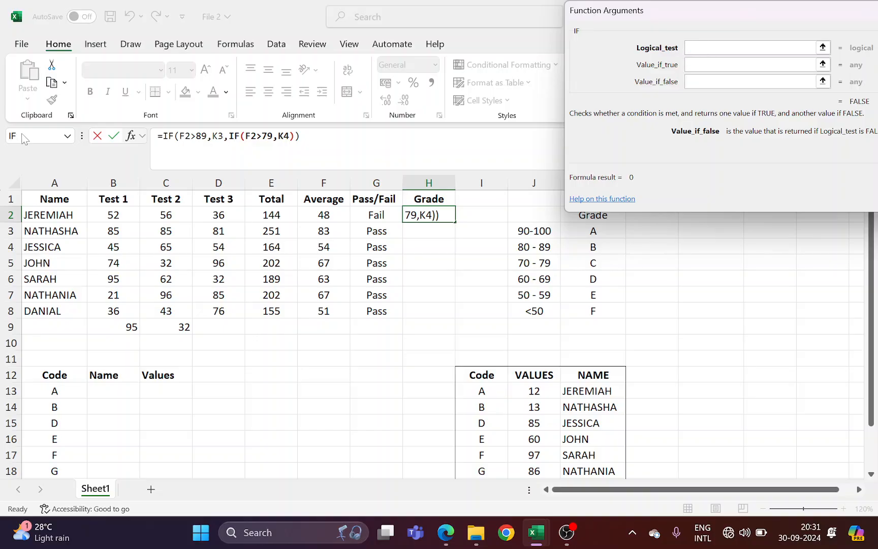
pyautogui.click(322, 215)
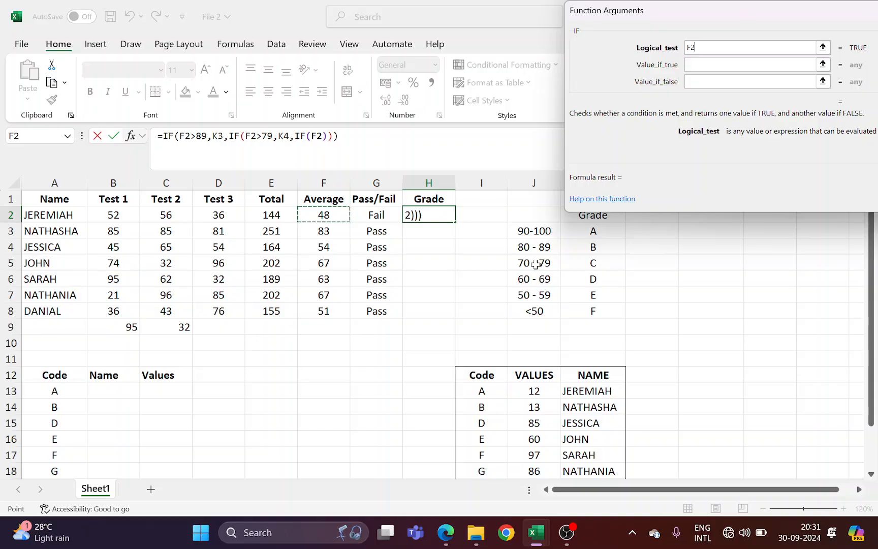
pyautogui.write('>69')
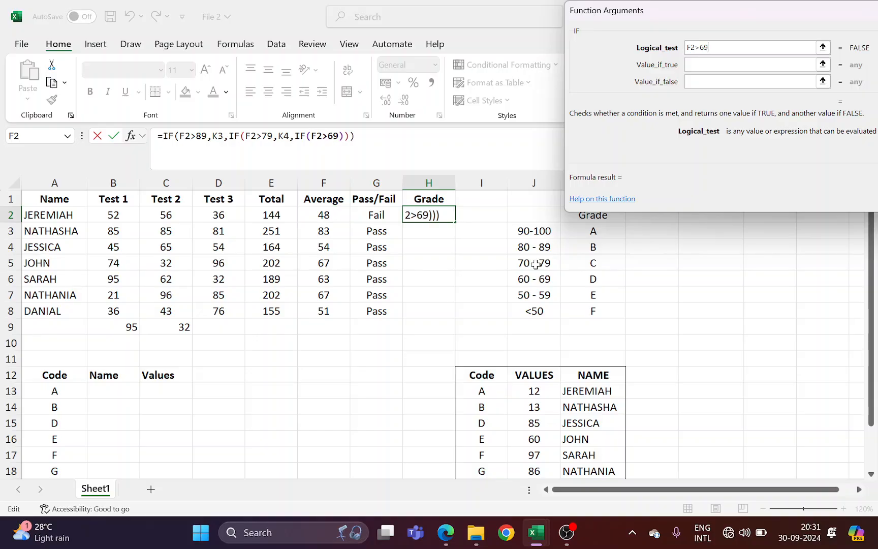
pyautogui.press('Tab')
pyautogui.click(596, 265)
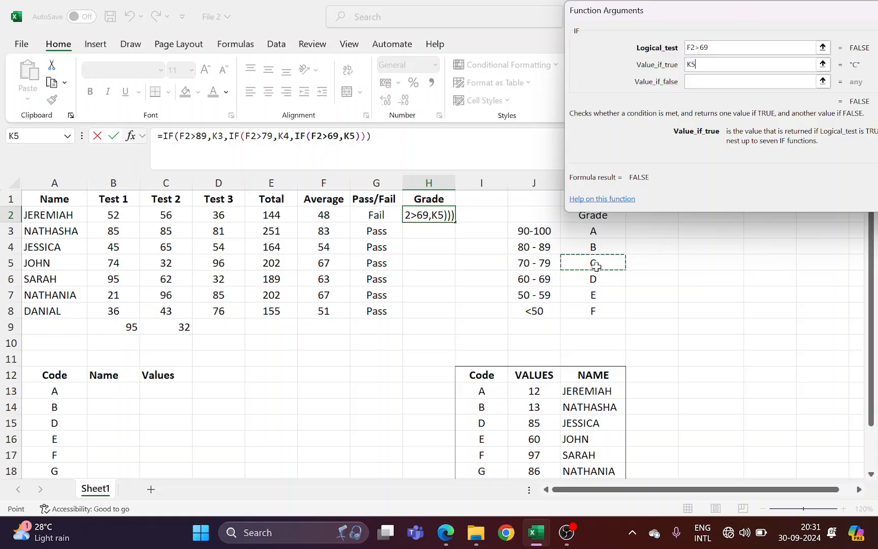
# Nest a fourth IF as the value if false, testing F2>59 and returning K6 if true
pyautogui.press('Tab')
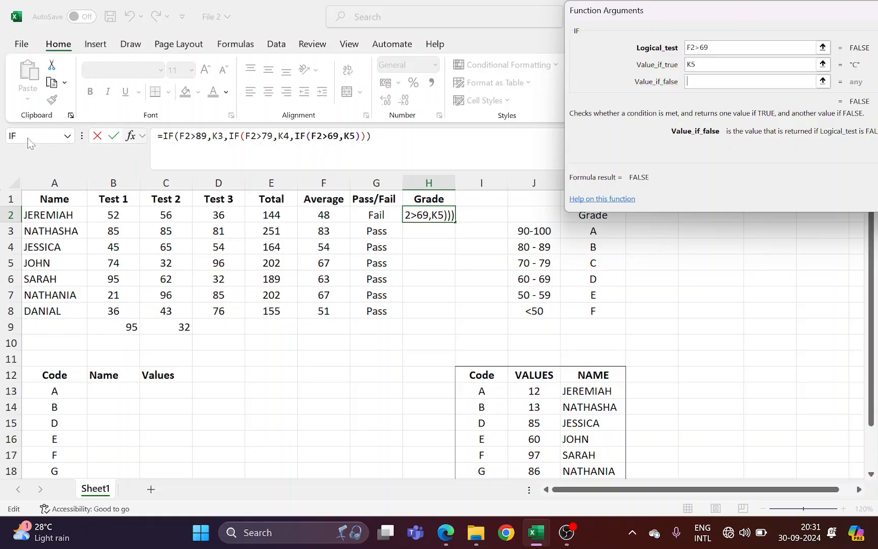
pyautogui.click(27, 136)
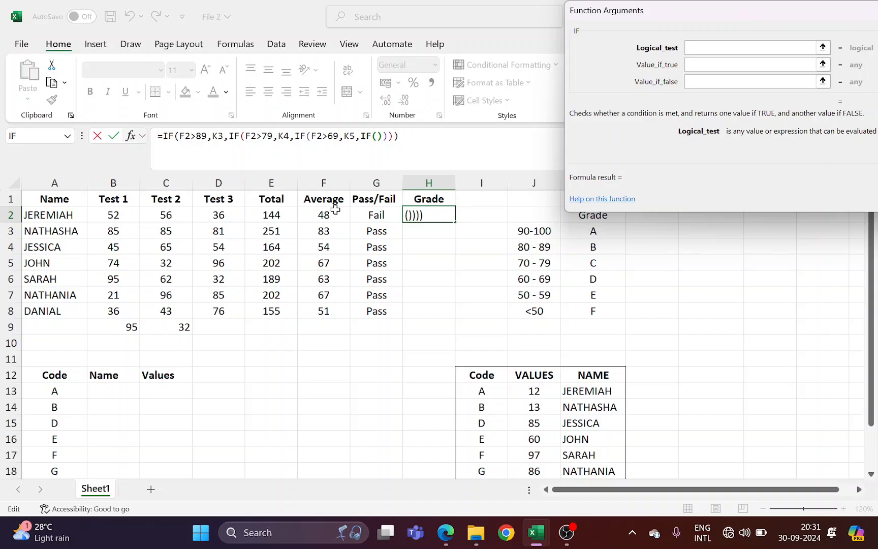
pyautogui.click(318, 216)
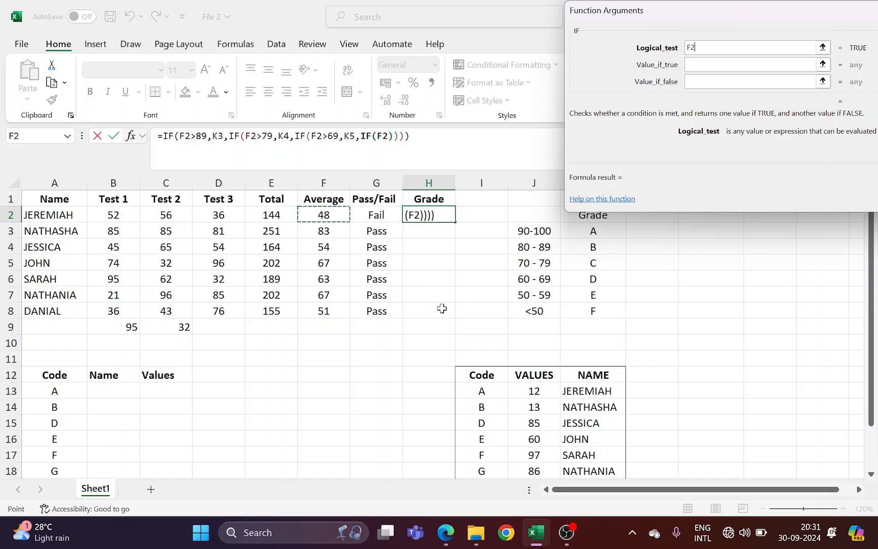
pyautogui.write('>')
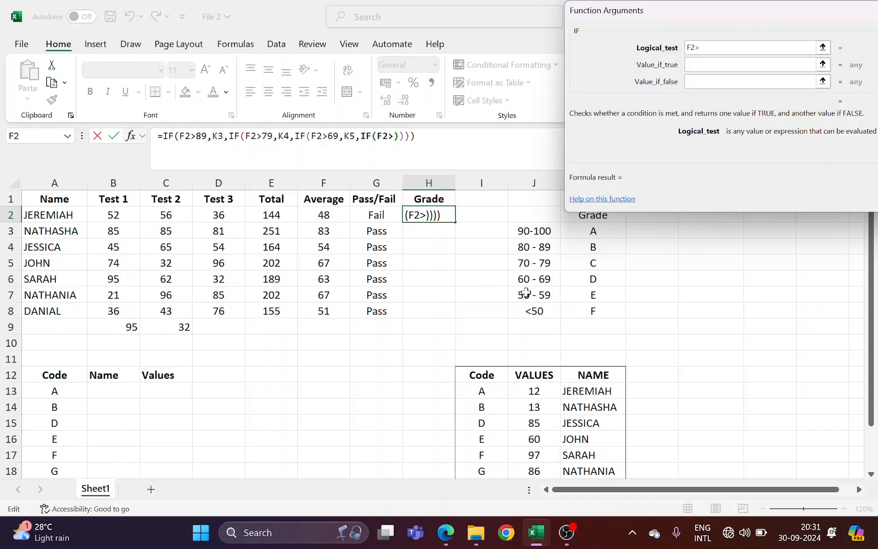
pyautogui.write('59')
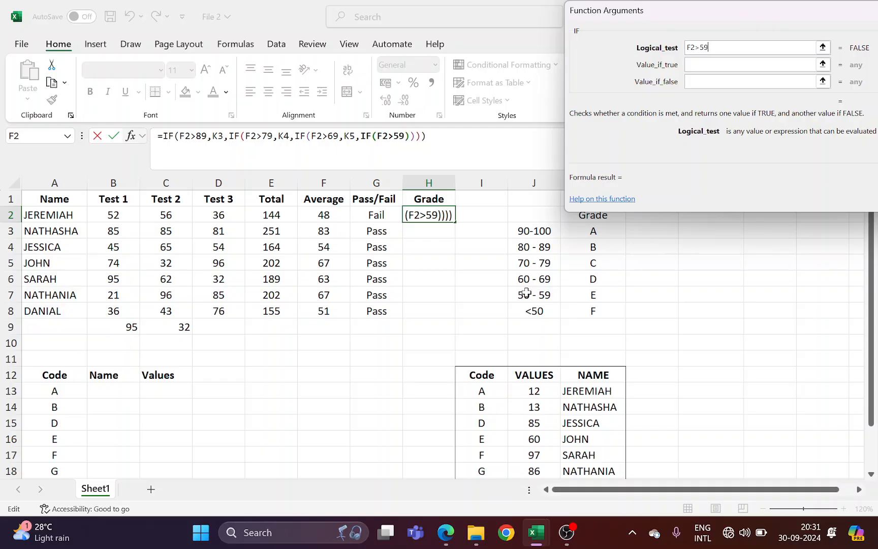
pyautogui.press('Tab')
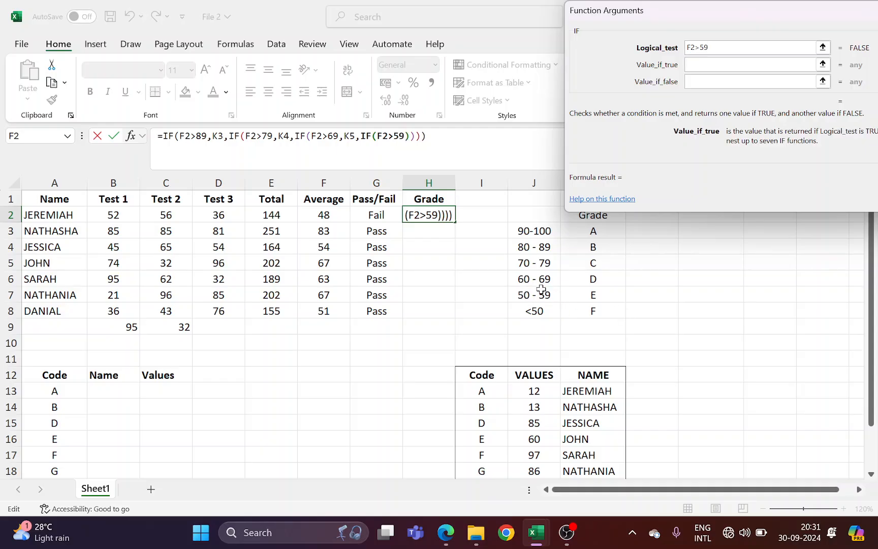
pyautogui.click(595, 280)
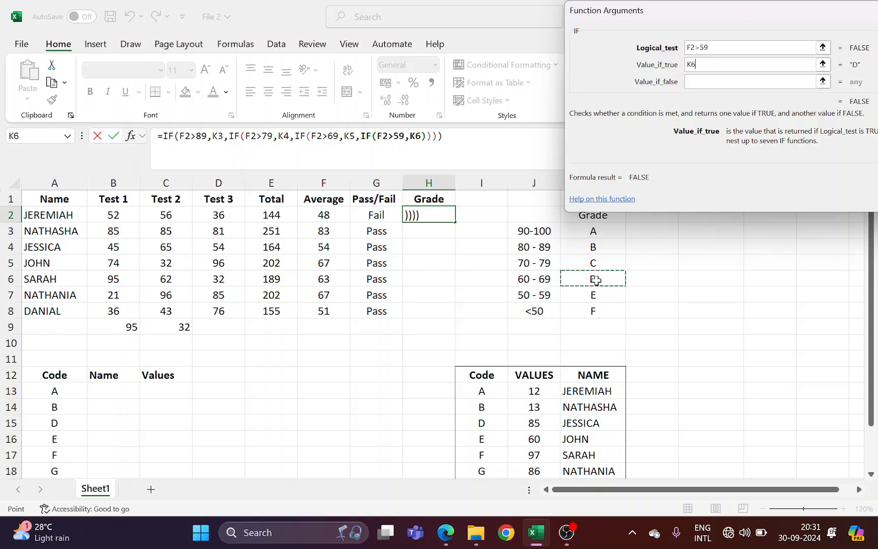
# Nest a fifth IF testing F2>49 with K7 if true and K8 if false, and complete the grade formula in H2
pyautogui.press('Tab')
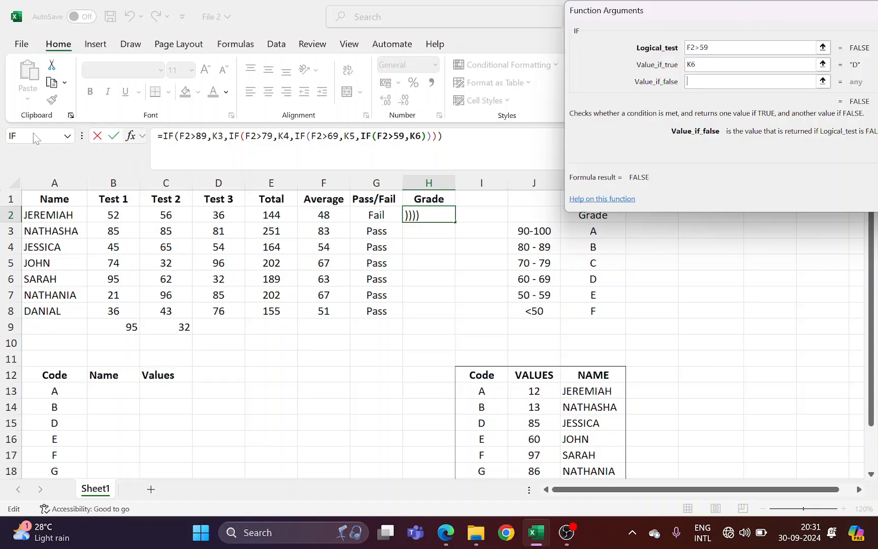
pyautogui.click(33, 132)
pyautogui.click(325, 215)
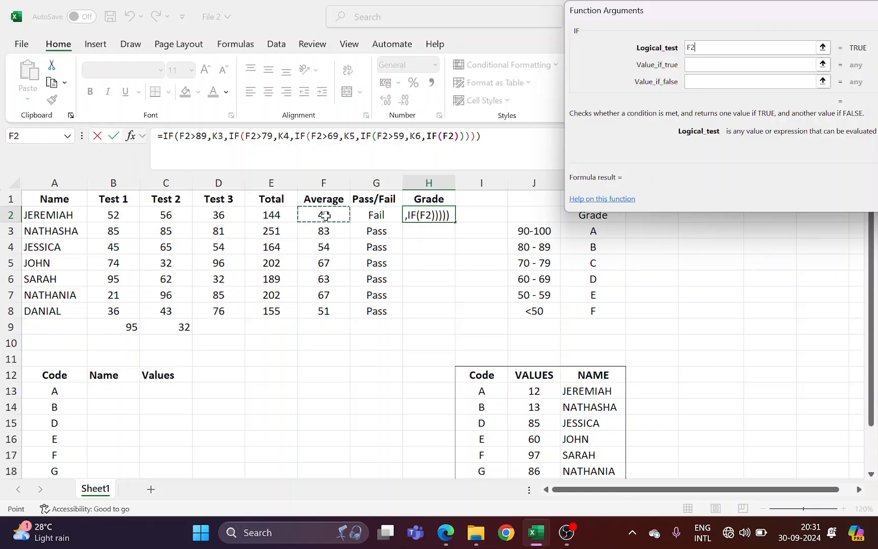
pyautogui.write('>')
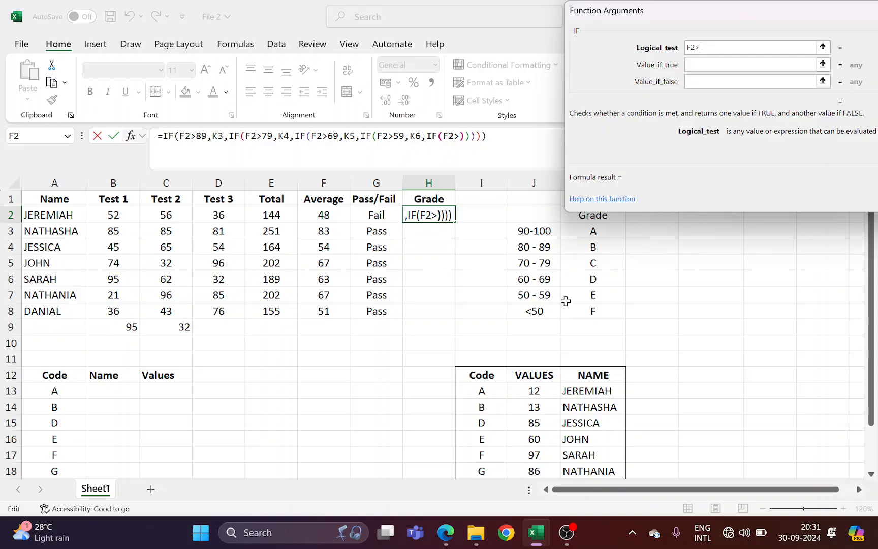
pyautogui.write('49')
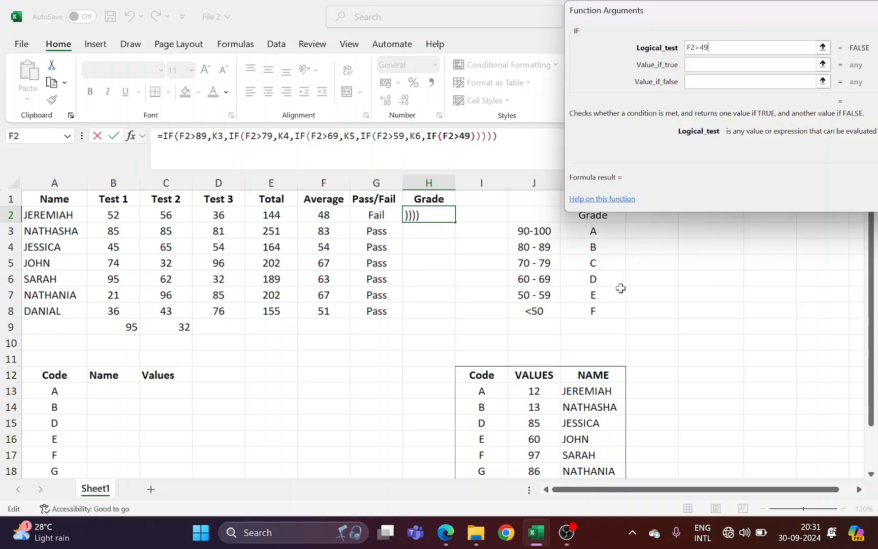
pyautogui.click(698, 66)
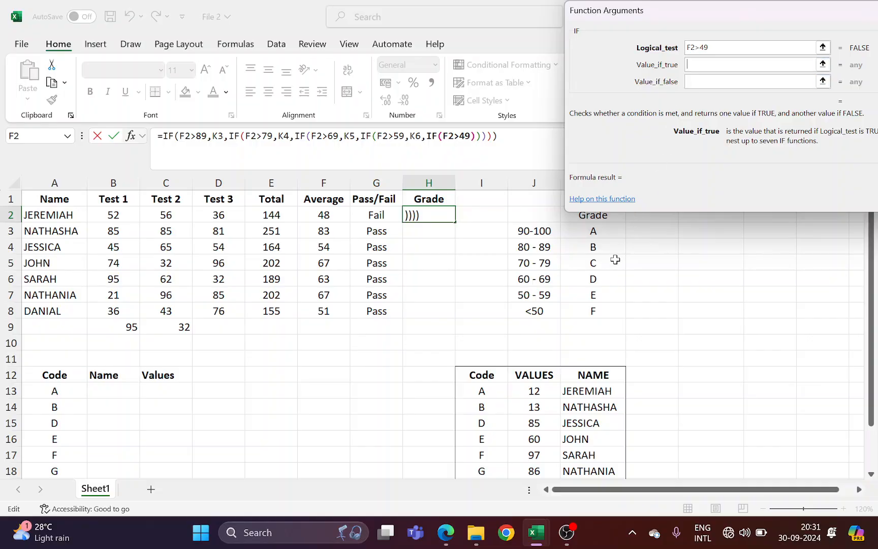
pyautogui.click(592, 296)
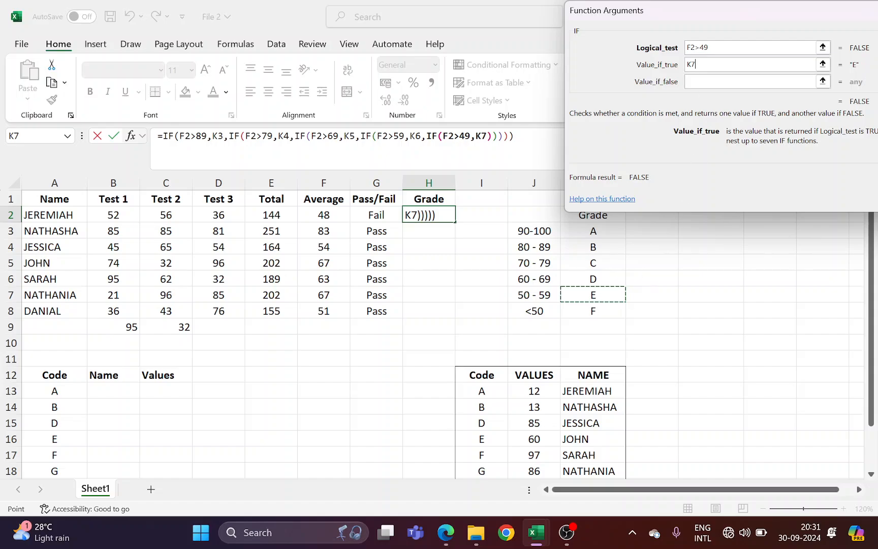
pyautogui.press('Tab')
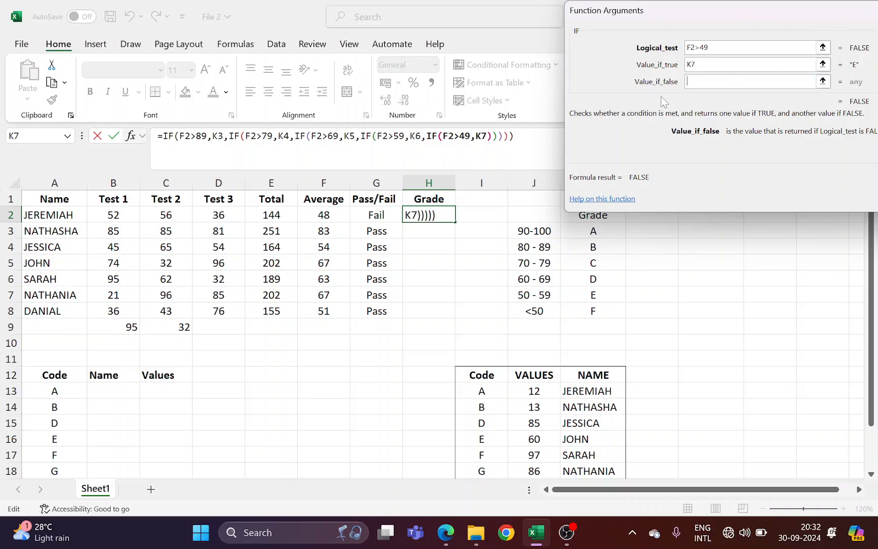
pyautogui.click(599, 310)
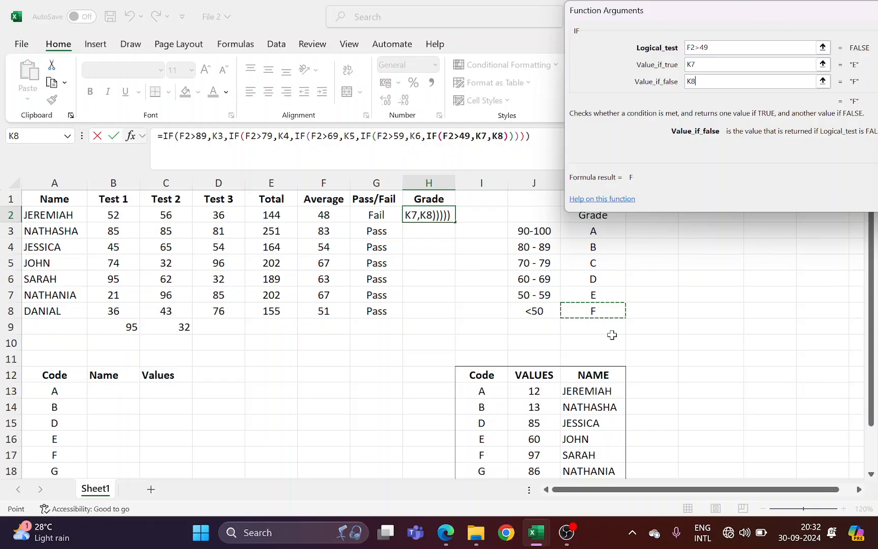
pyautogui.press('Return')
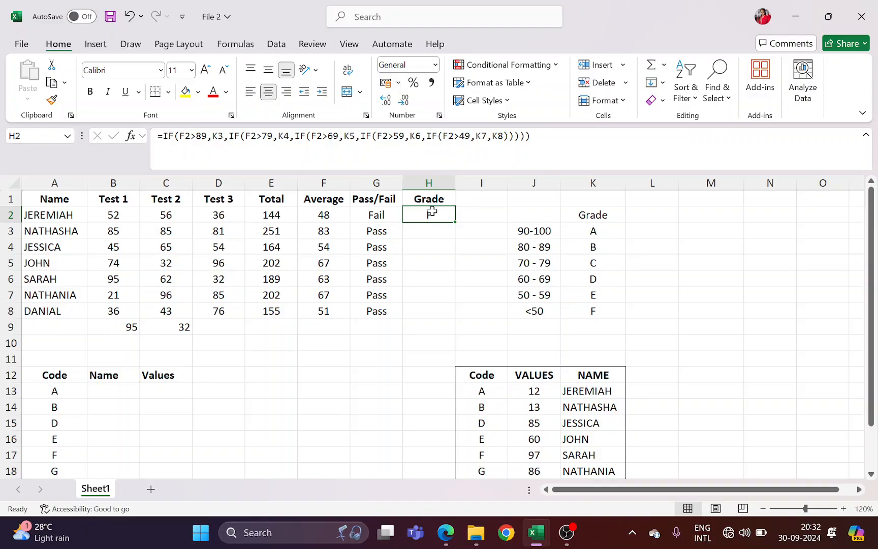
# Try to fill the nested IF formula from H2 down to H8, inspect the copied references in H8, and undo the fill
pyautogui.click(334, 215)
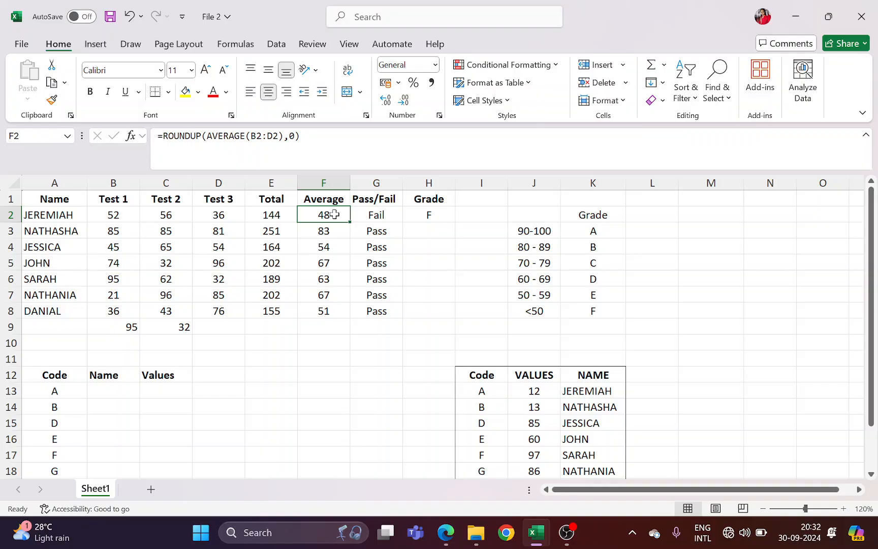
pyautogui.click(436, 212)
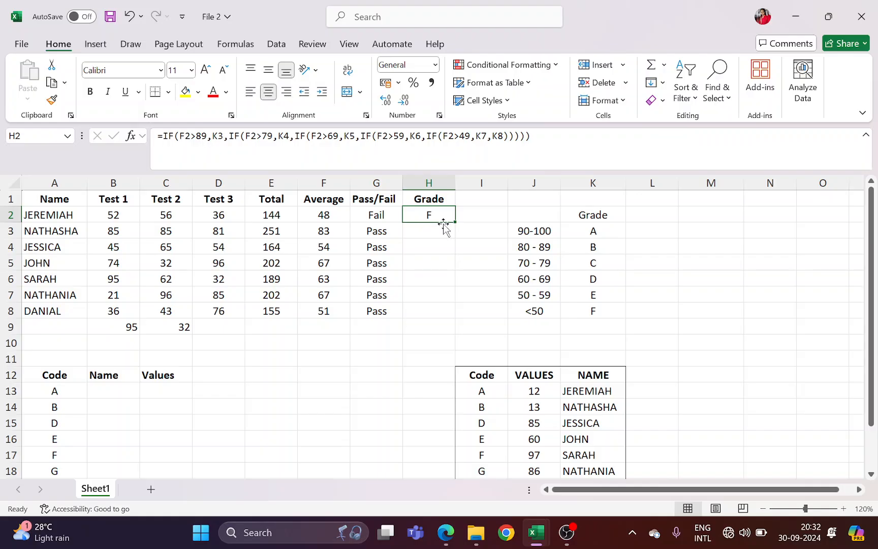
pyautogui.moveTo(456, 223); pyautogui.dragTo(452, 311)
pyautogui.click(443, 311)
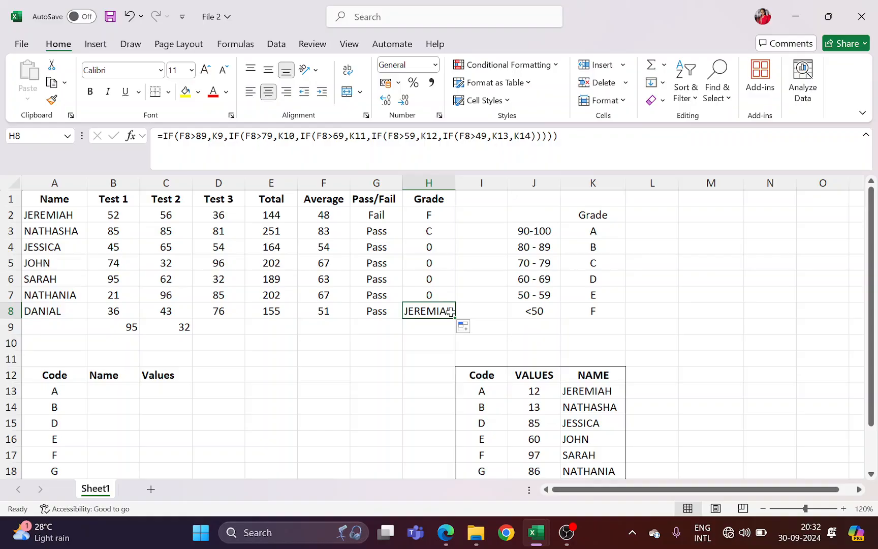
pyautogui.click(586, 234)
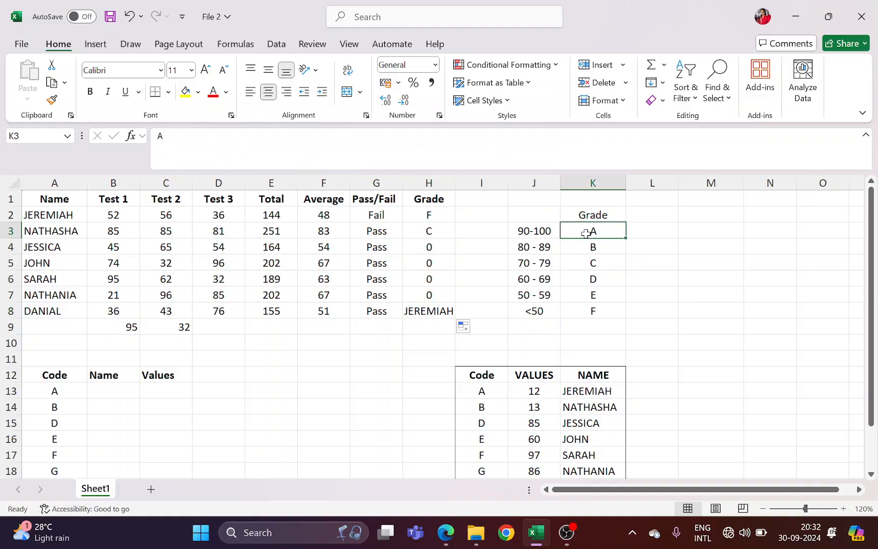
pyautogui.click(446, 310)
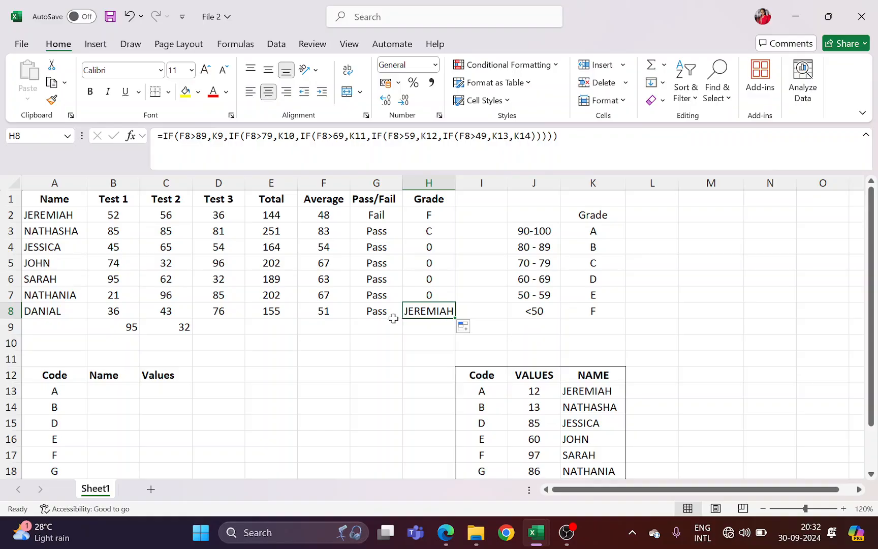
pyautogui.click(335, 313)
pyautogui.click(416, 312)
pyautogui.hotkey('ctrl', 'z')
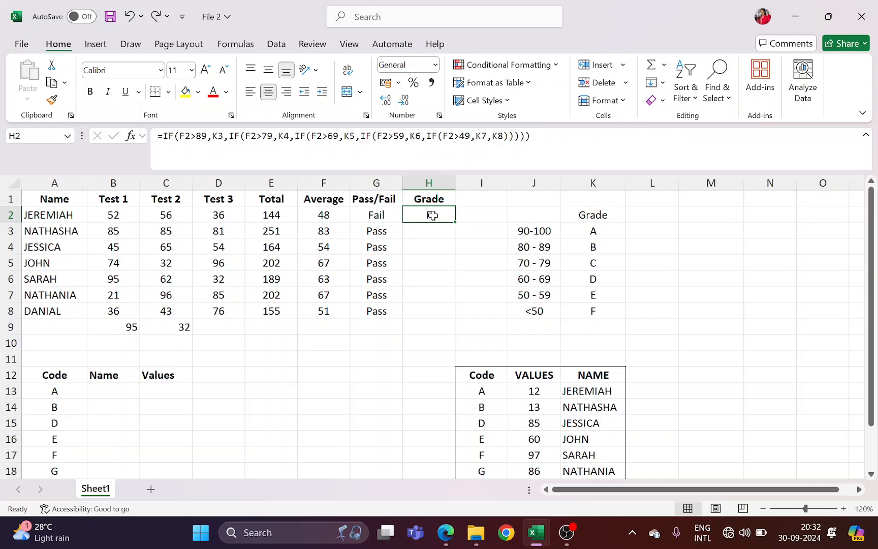
# Fill the grade formula from H2 through H8 again to compare it with the grade table in J1:K8, and undo it
pyautogui.click(447, 232)
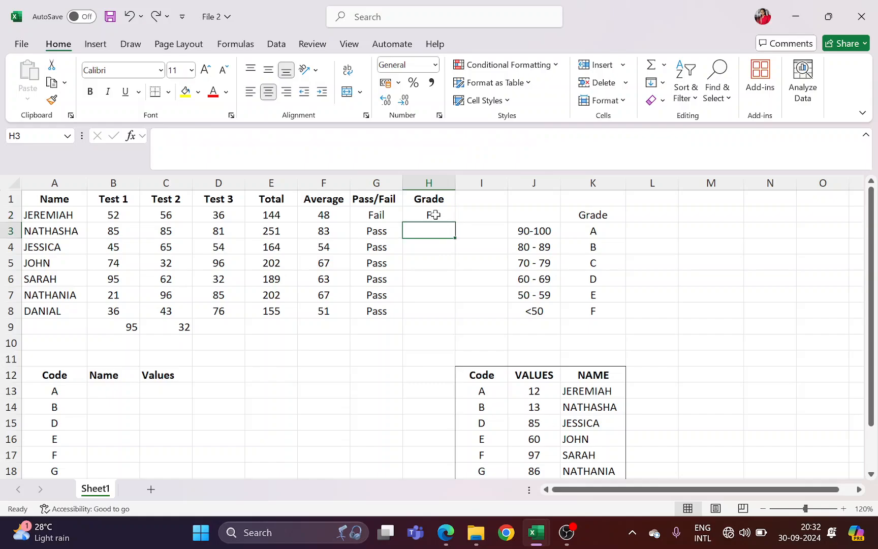
pyautogui.click(435, 215)
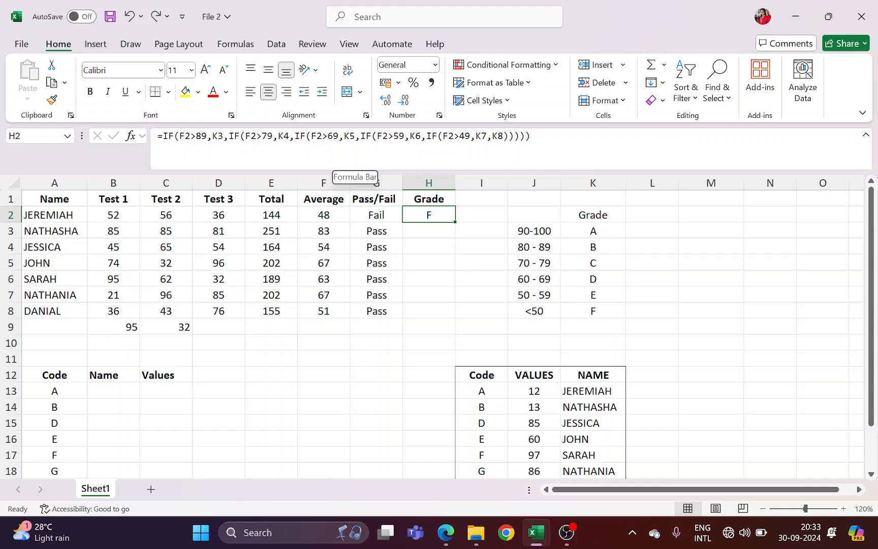
pyautogui.scroll(-1, 351, 373)
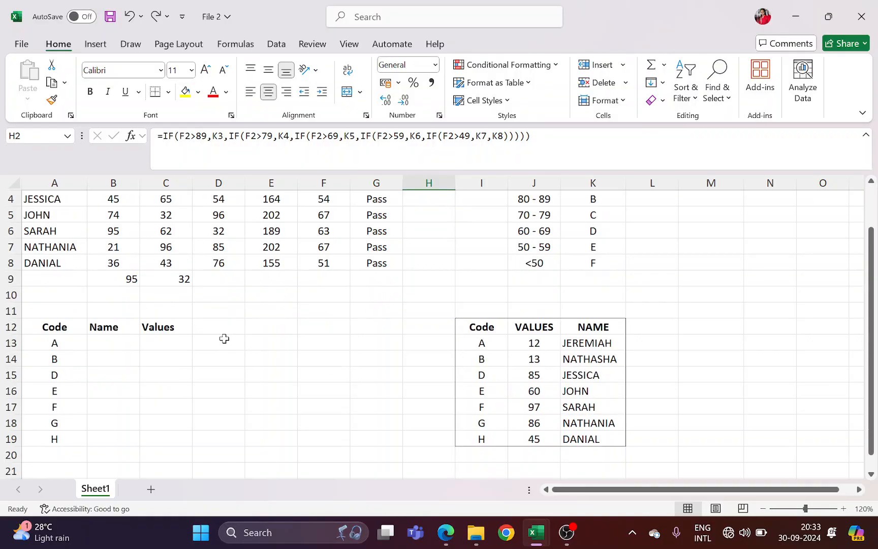
pyautogui.scroll(1, 305, 401)
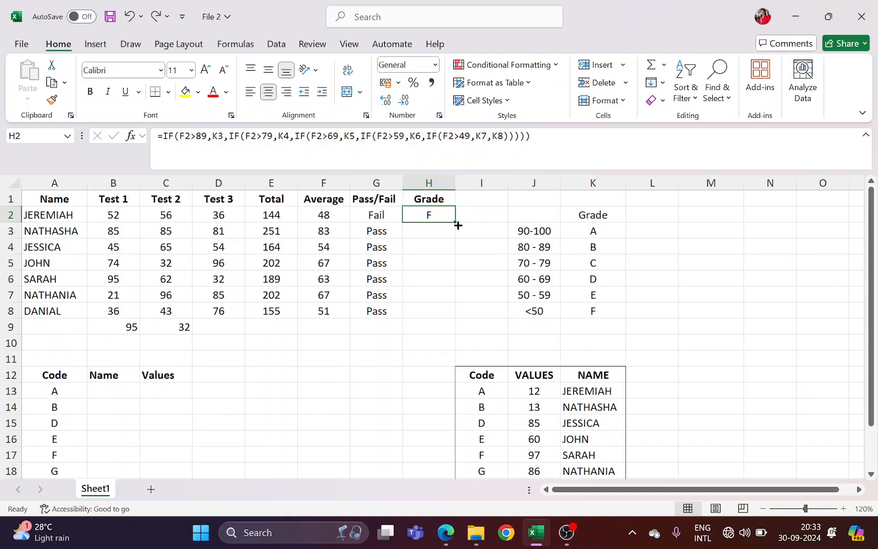
pyautogui.moveTo(458, 226); pyautogui.dragTo(456, 315)
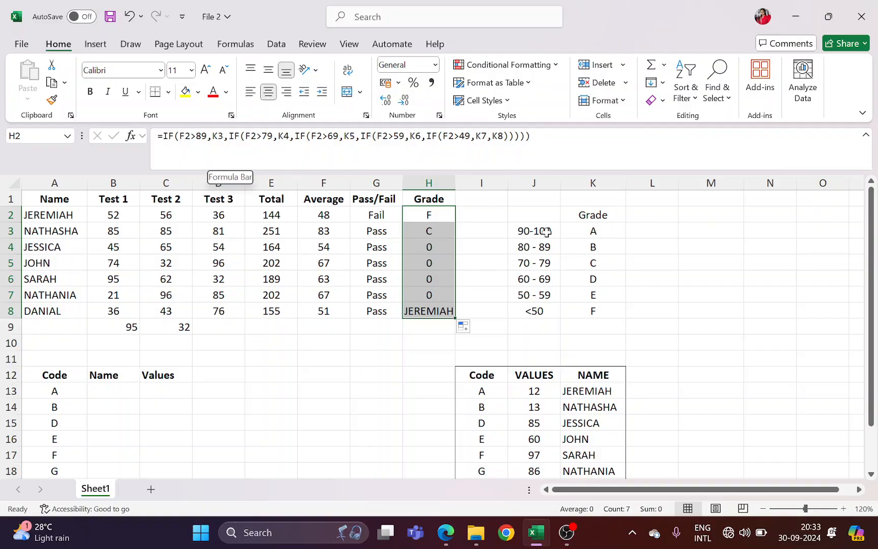
pyautogui.moveTo(521, 202); pyautogui.dragTo(588, 316)
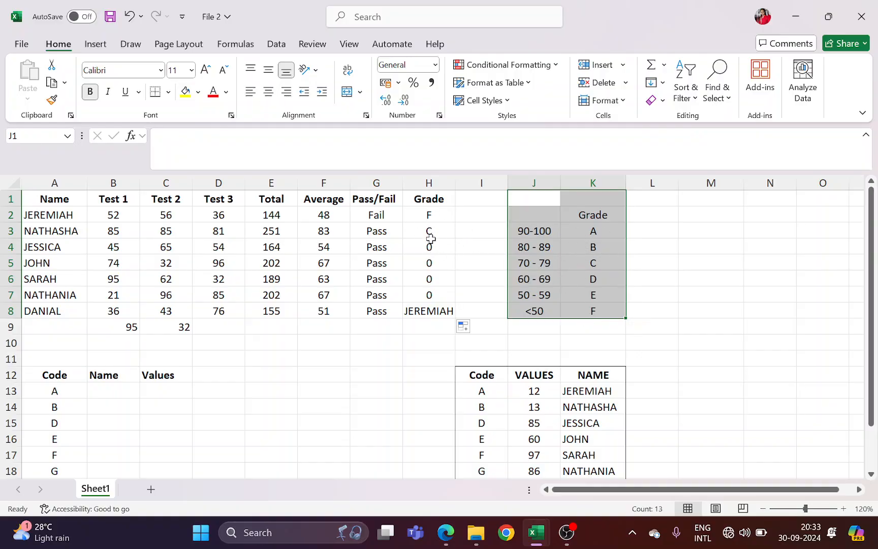
pyautogui.click(499, 277)
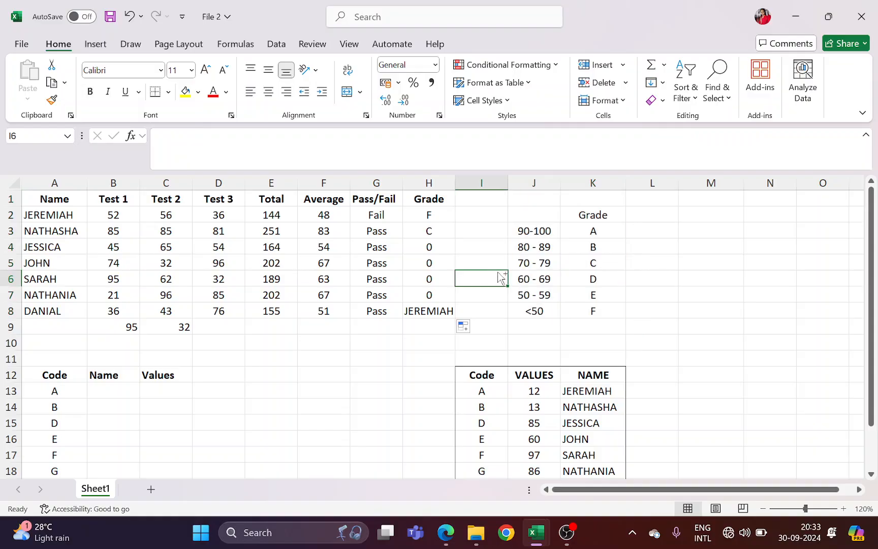
pyautogui.hotkey('ctrl', 'z')
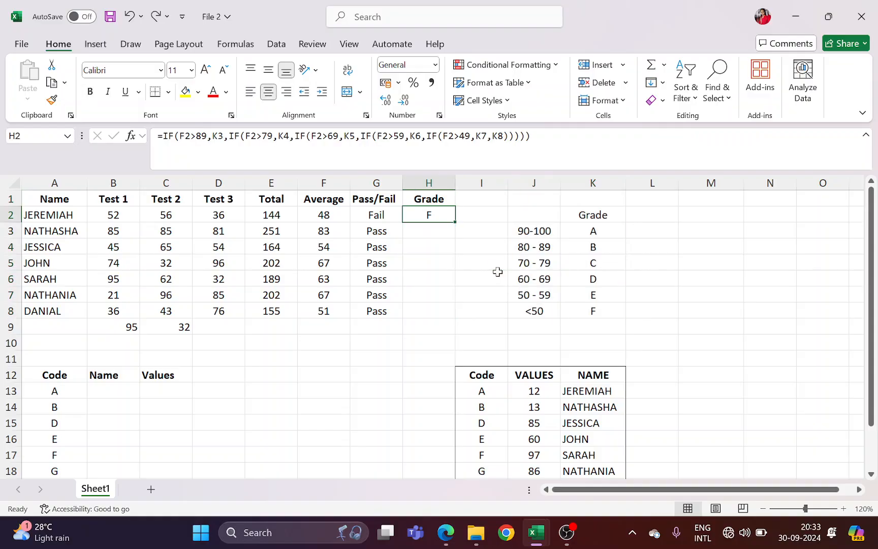
# Switch to the File 1 workbook and examine its Code, VALUES and NAME columns
pyautogui.click(430, 232)
pyautogui.scroll(-1, 263, 364)
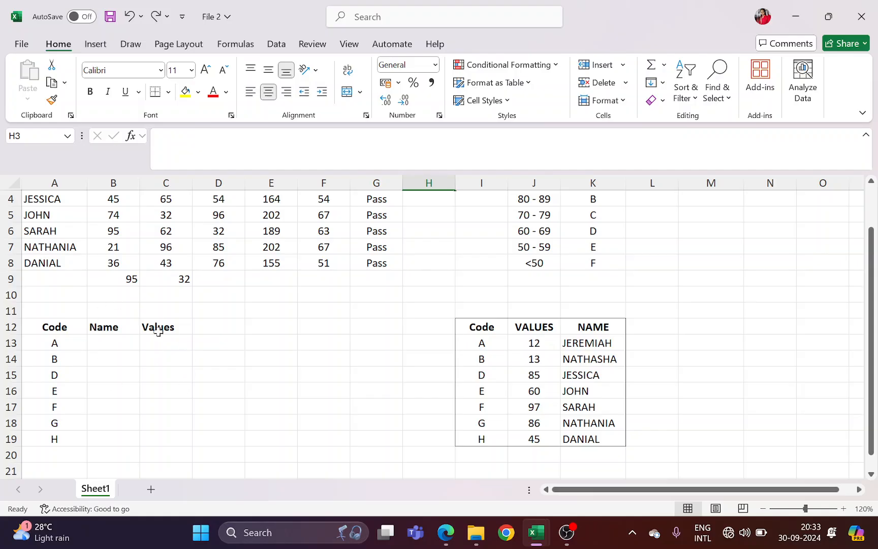
pyautogui.scroll(1, 284, 374)
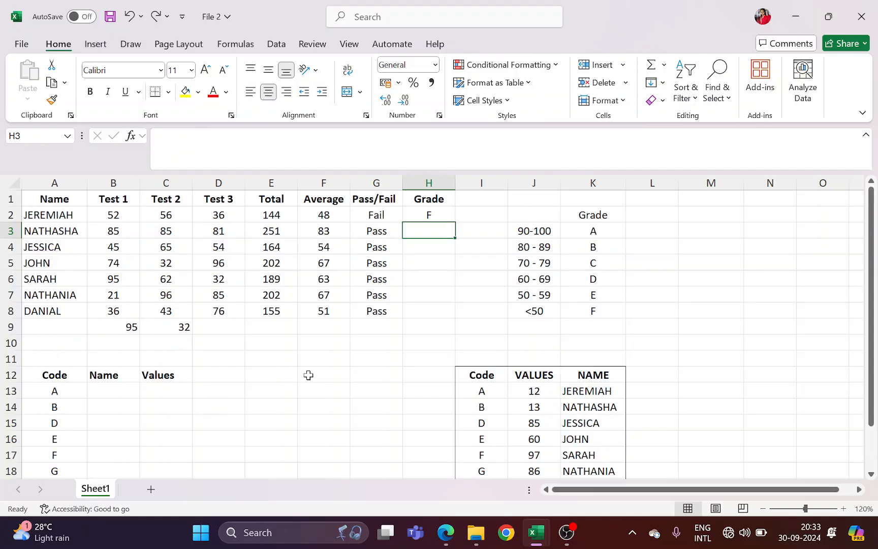
pyautogui.scroll(-1, 162, 394)
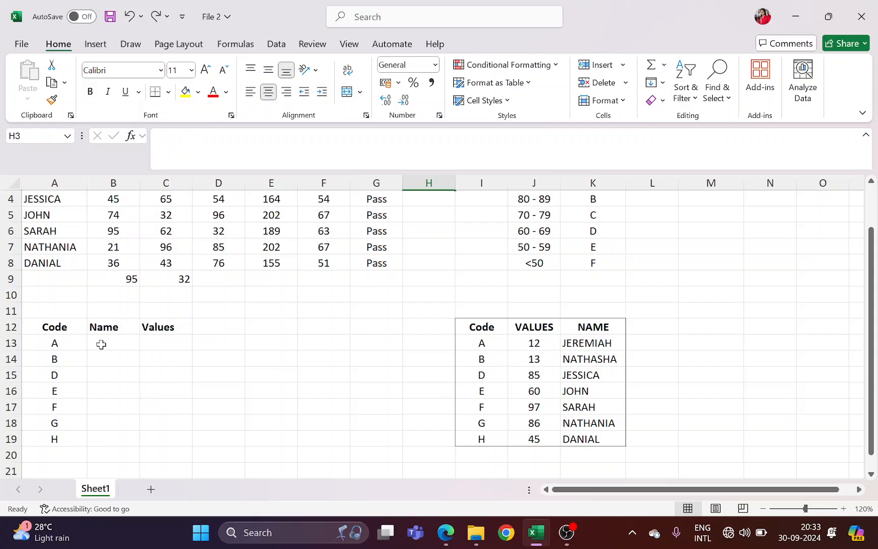
pyautogui.scroll(-1, 101, 350)
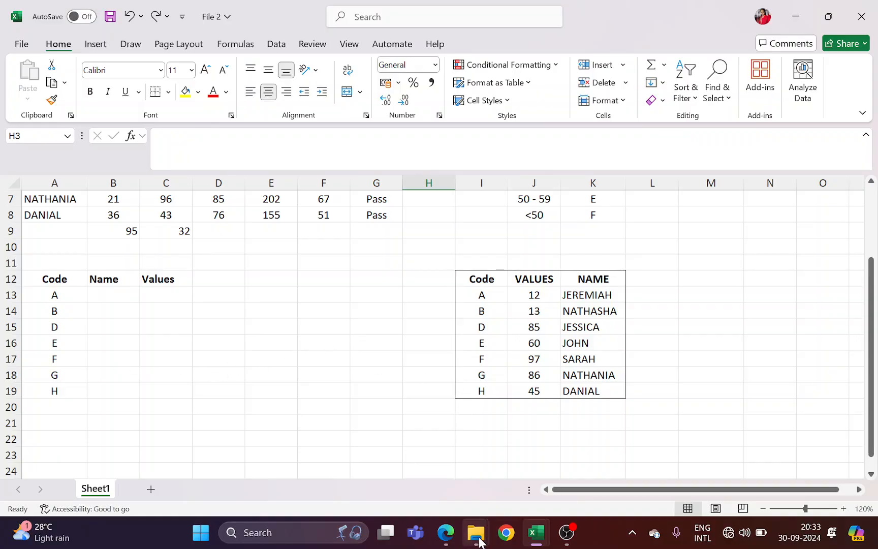
pyautogui.moveTo(543, 536)
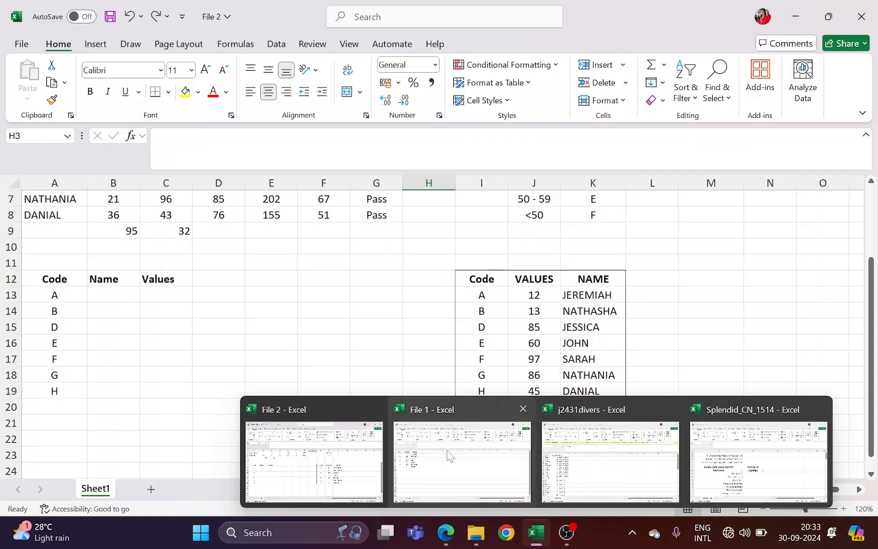
pyautogui.click(431, 460)
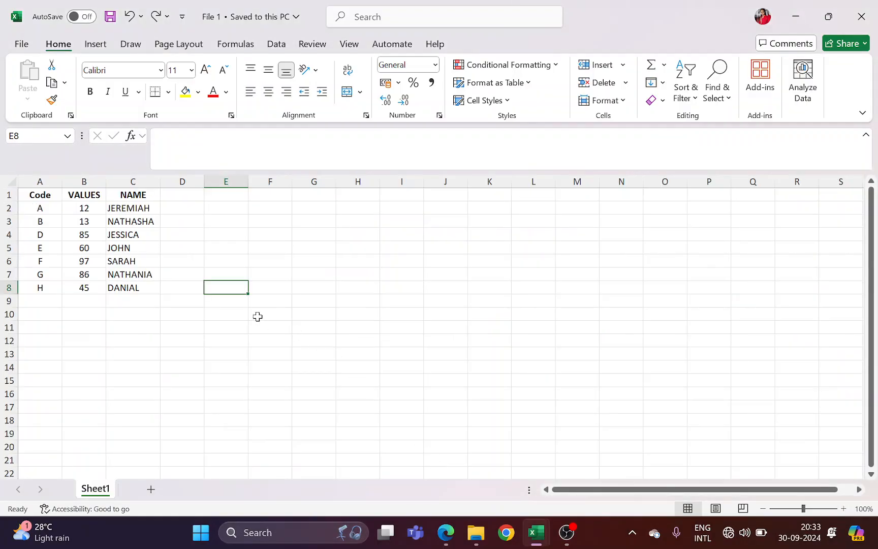
pyautogui.click(38, 182)
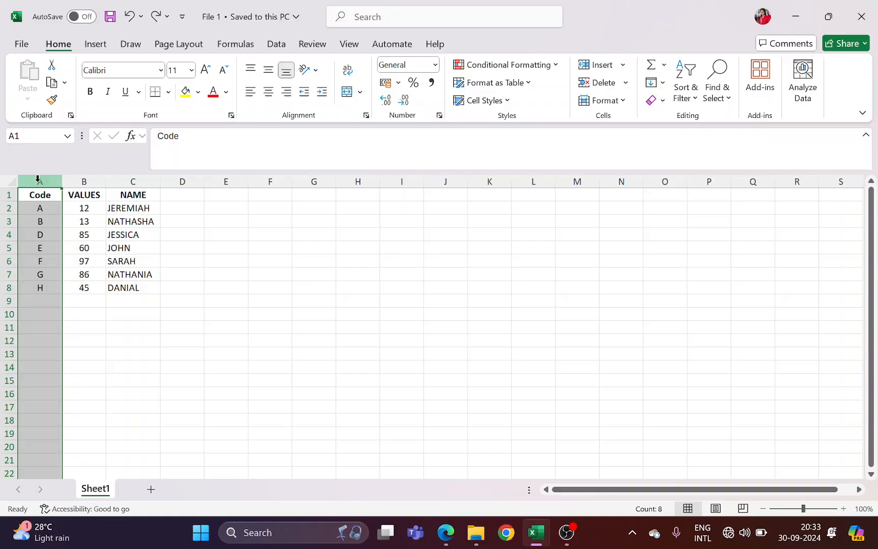
pyautogui.click(84, 182)
pyautogui.click(124, 182)
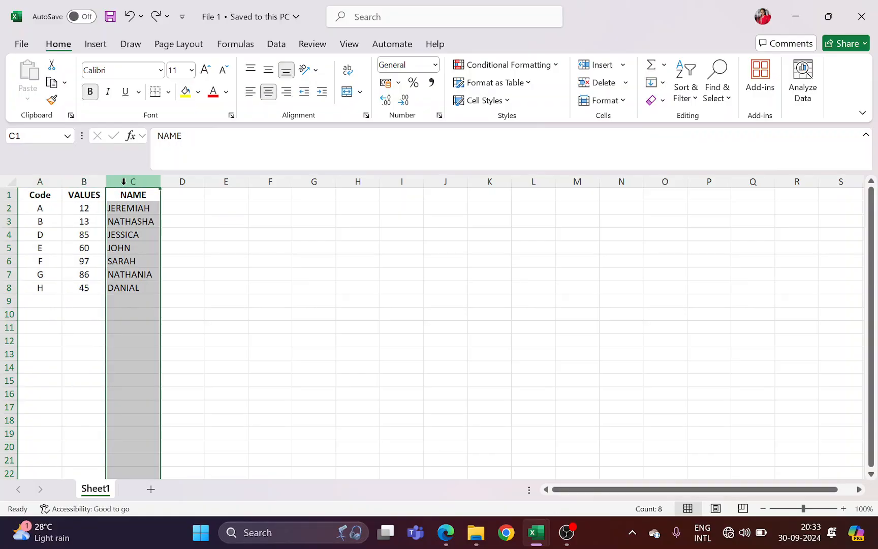
# Compare with File 2's Code column and the Name and Values cells B13 and C13, and return to File 1
pyautogui.hotkey('alt', 'Tab')
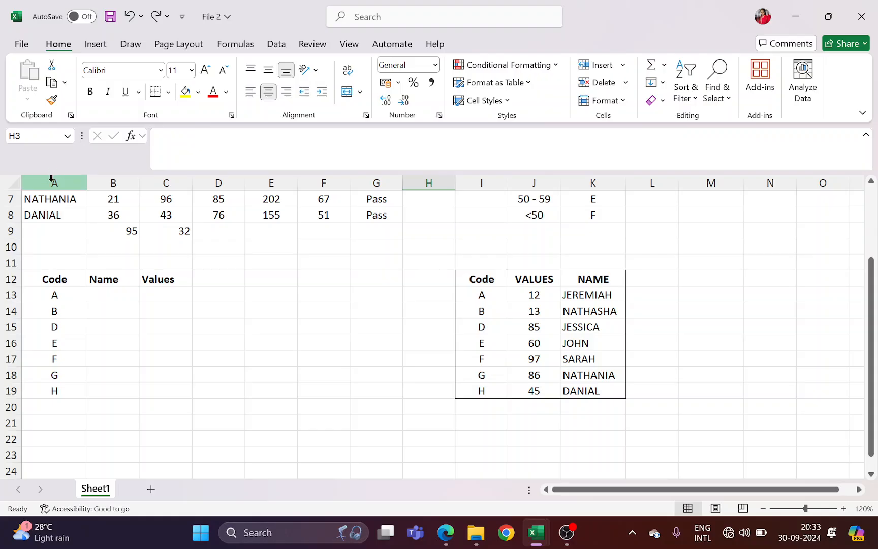
pyautogui.click(51, 180)
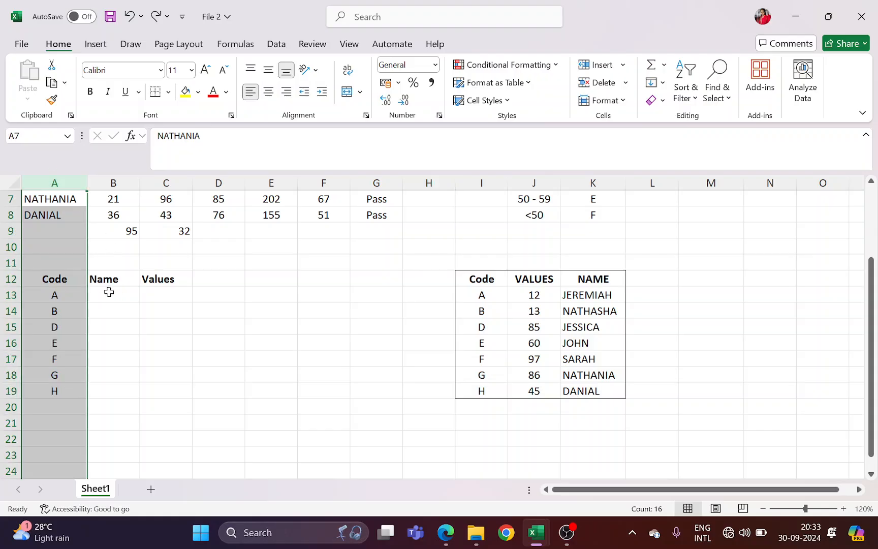
pyautogui.click(109, 292)
pyautogui.click(156, 295)
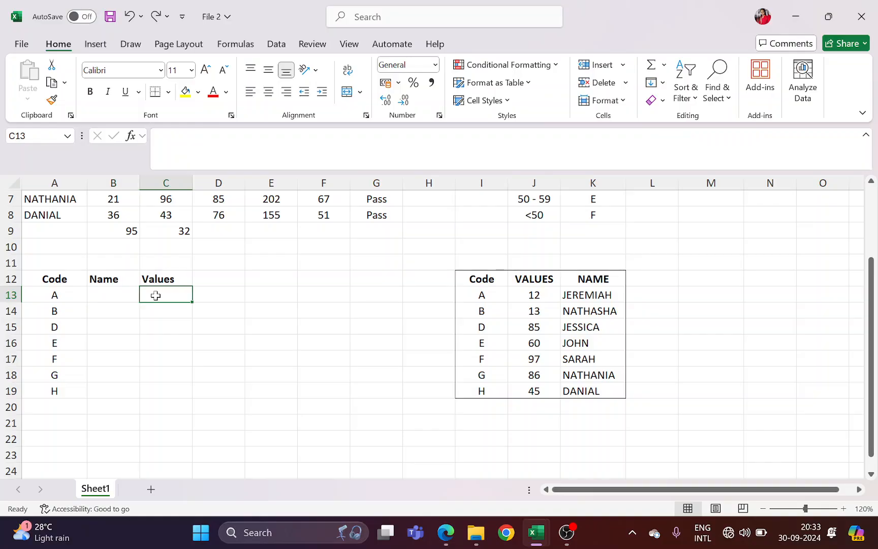
pyautogui.hotkey('alt', 'Tab')
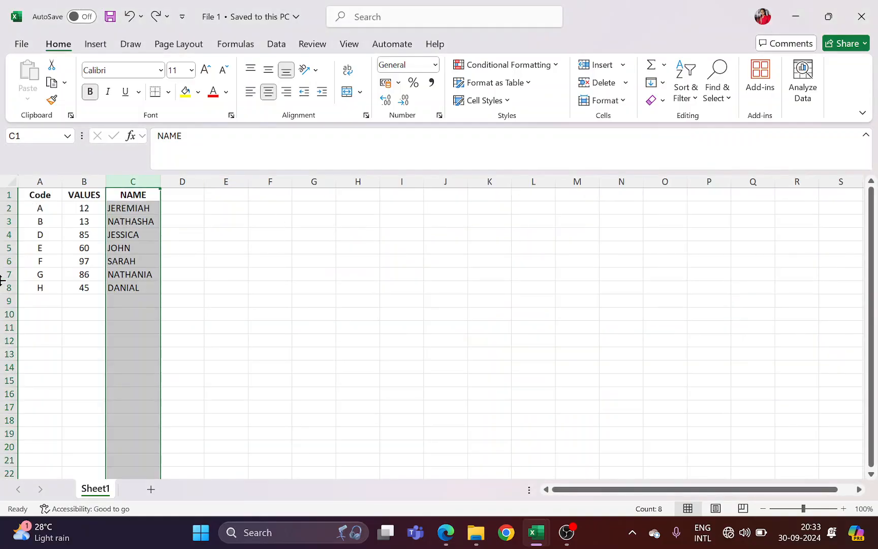
# Switch to File 2 and start a VLOOKUP formula in Name cell B13 with code cell A13 as the lookup value
pyautogui.click(151, 329)
pyautogui.hotkey('alt', 'Tab')
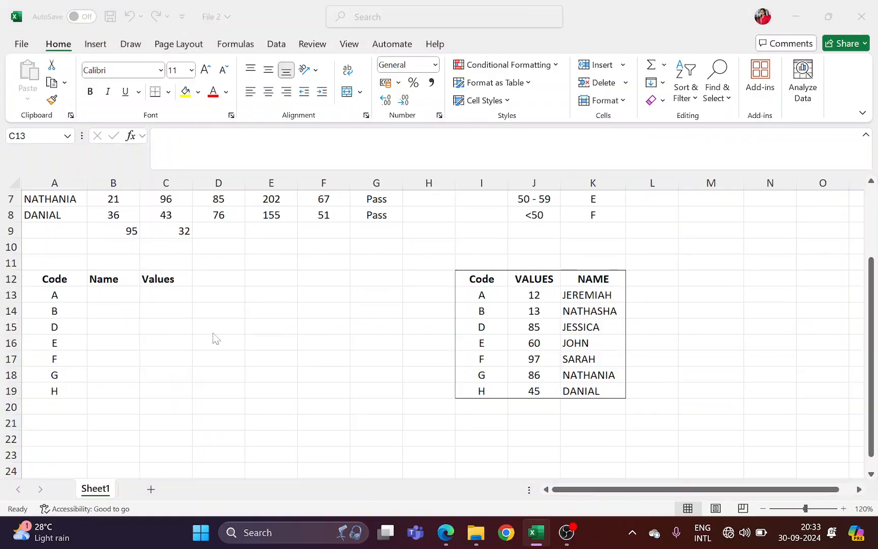
pyautogui.click(121, 298)
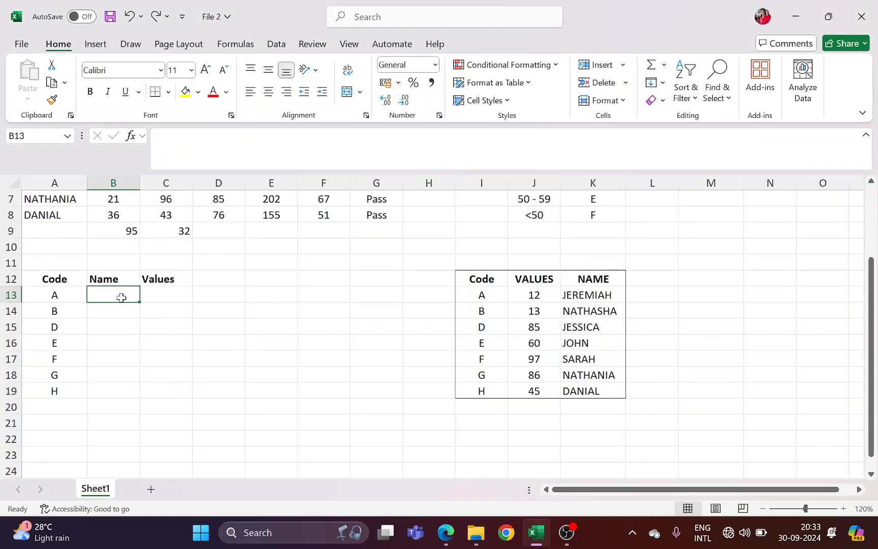
pyautogui.write('=vl')
pyautogui.press('Tab')
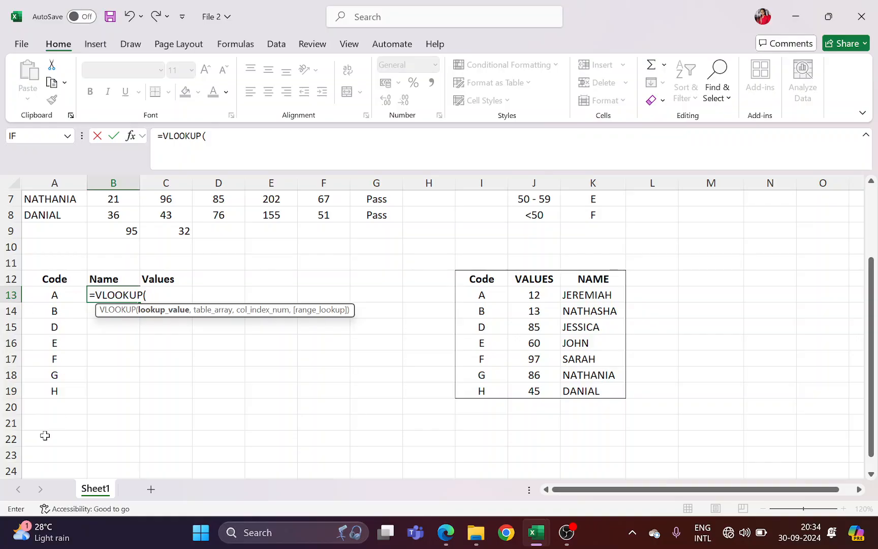
pyautogui.hotkey('alt', 'Tab')
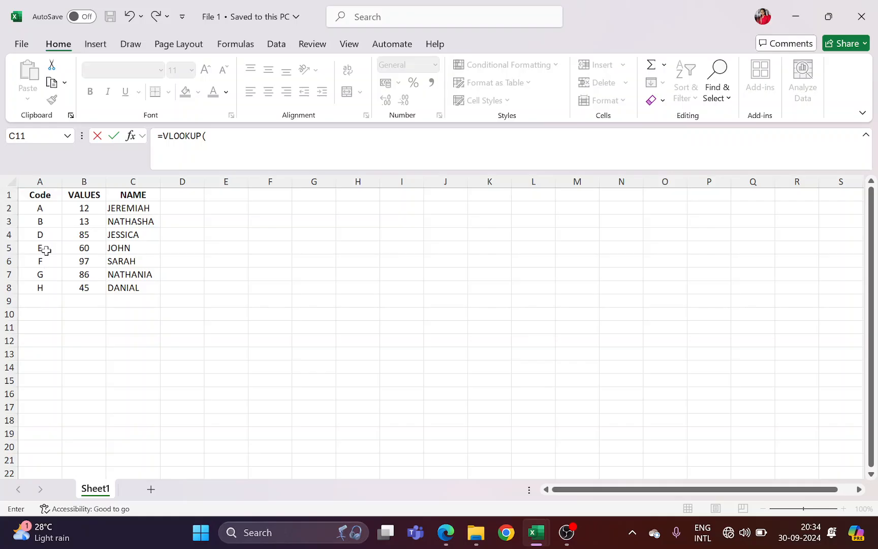
pyautogui.hotkey('alt', 'Tab')
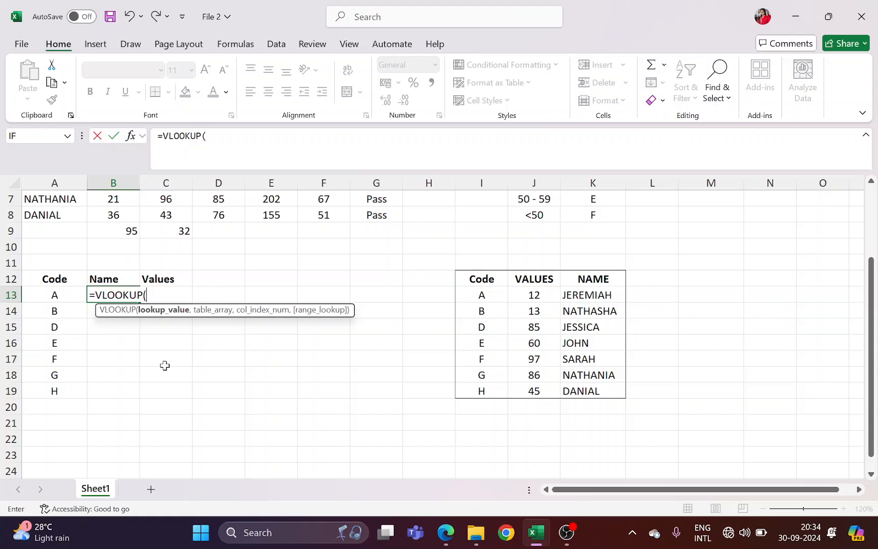
pyautogui.click(63, 296)
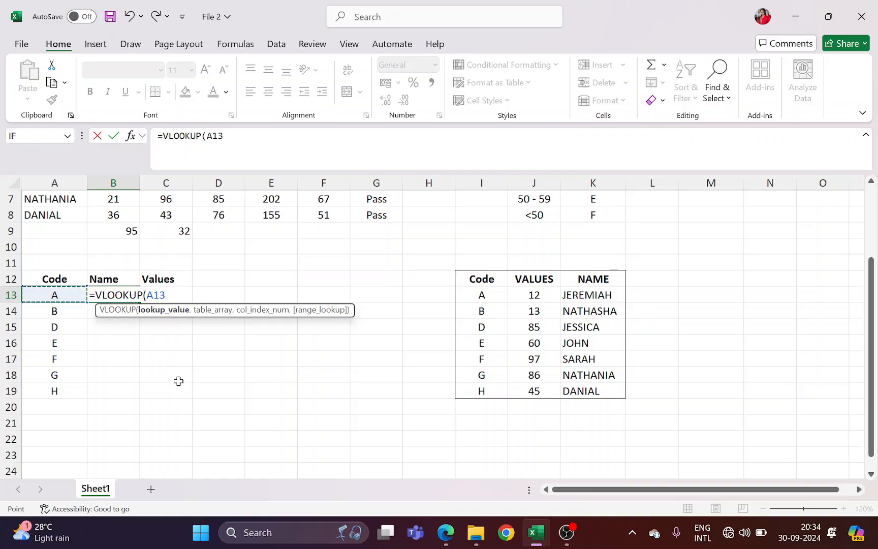
pyautogui.write(',')
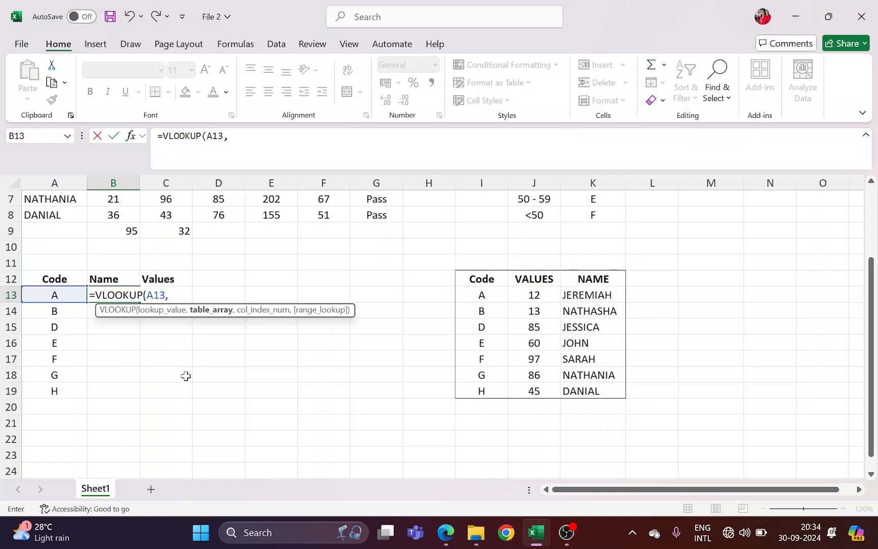
# Set the table array of B13's VLOOKUP to the absolute range $A$2:$C$8 on Sheet1 of File 1
pyautogui.hotkey('ctrl', 'Tab')
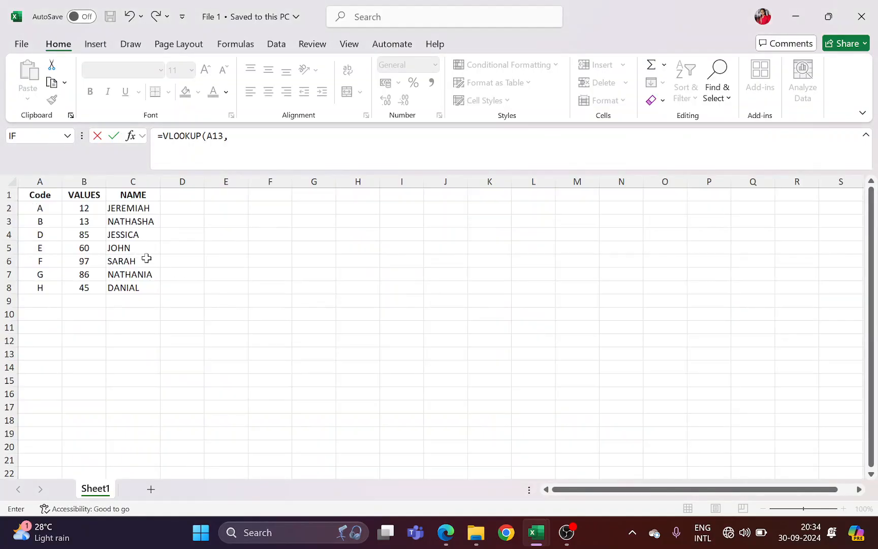
pyautogui.moveTo(39, 207); pyautogui.dragTo(121, 285)
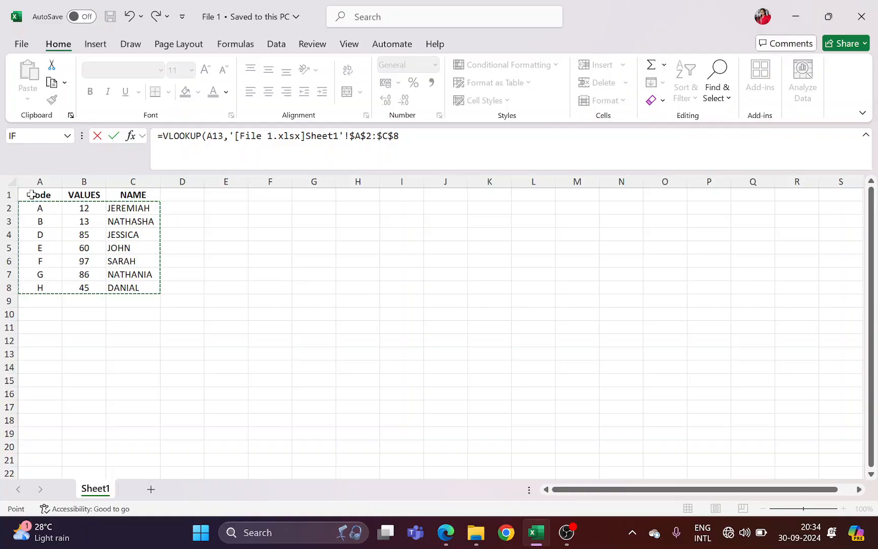
pyautogui.hotkey('alt', 'Tab')
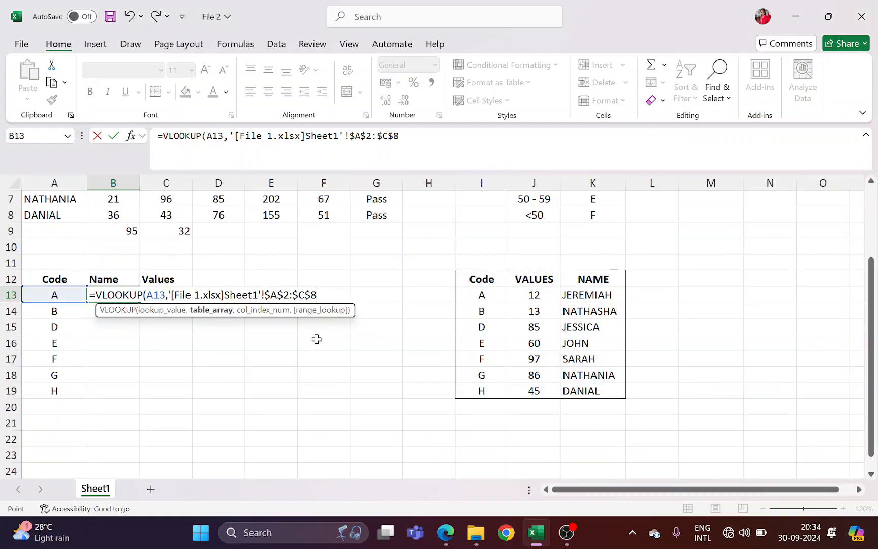
pyautogui.write(',')
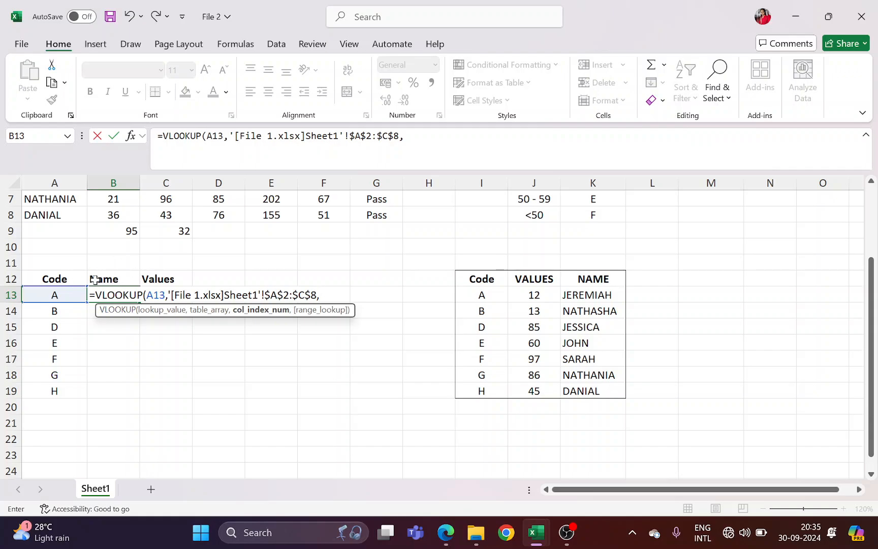
# Complete B13's VLOOKUP with column index 3 for the NAME column and FALSE for an exact match
pyautogui.hotkey('alt', 'Tab')
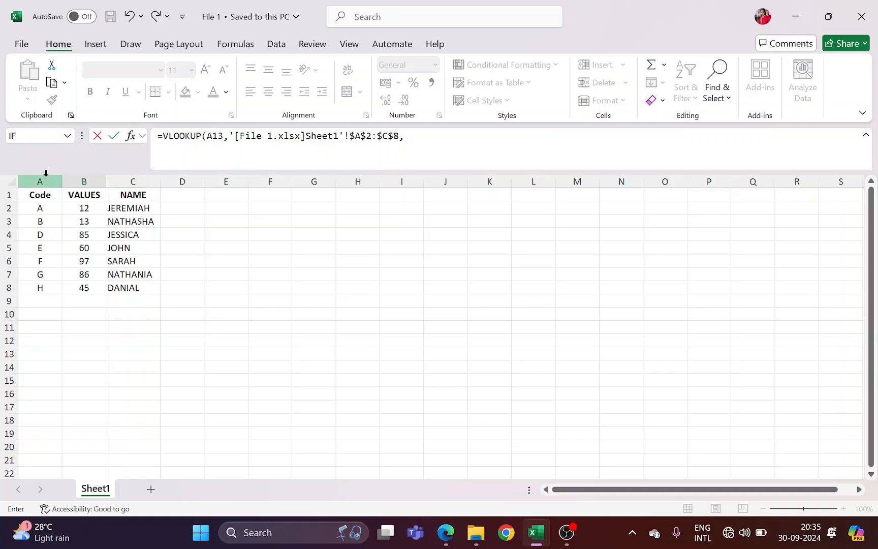
pyautogui.hotkey('alt', 'Tab')
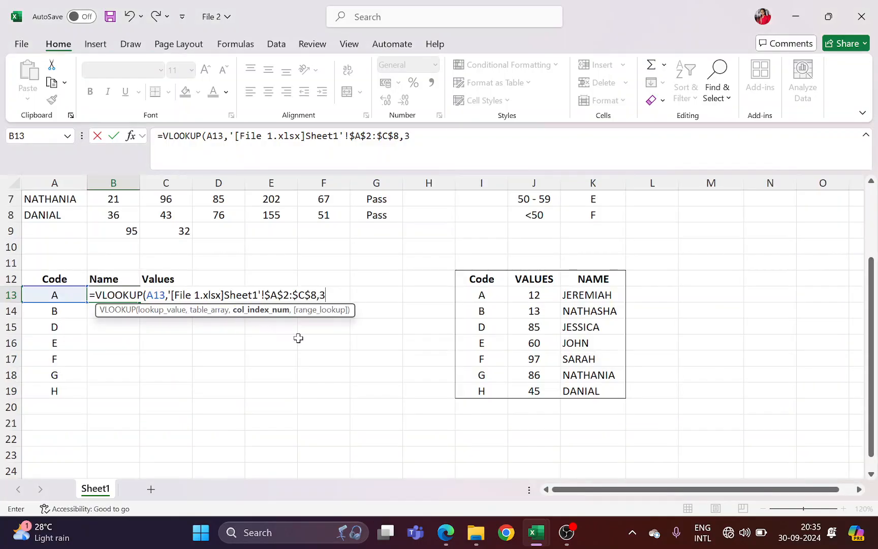
pyautogui.write(',')
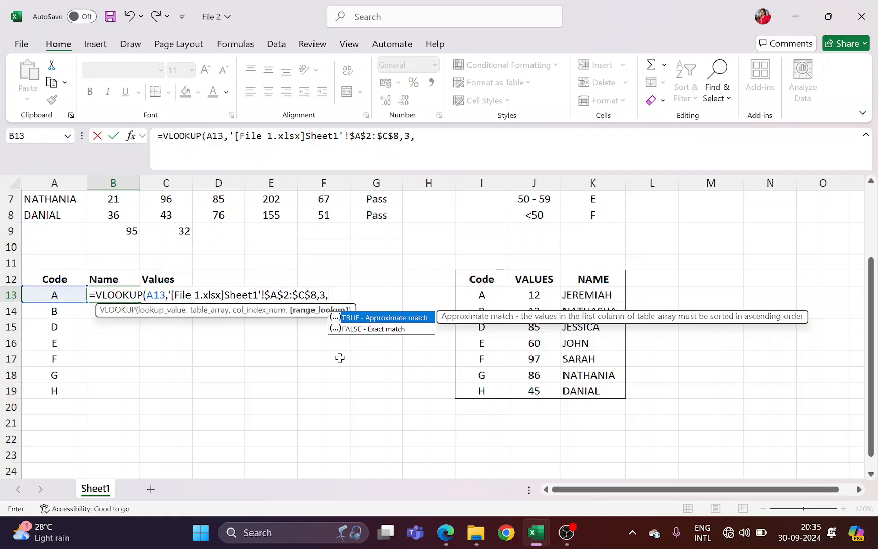
pyautogui.write('False)')
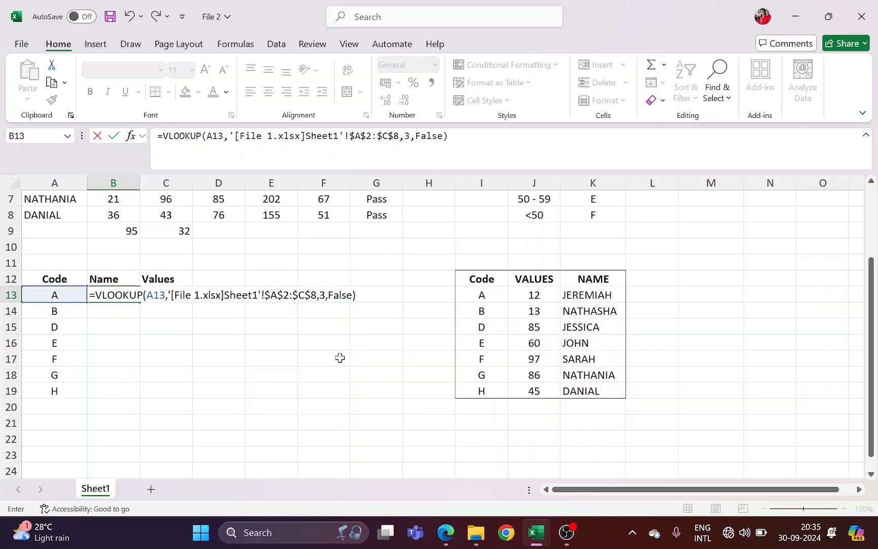
pyautogui.press('Return')
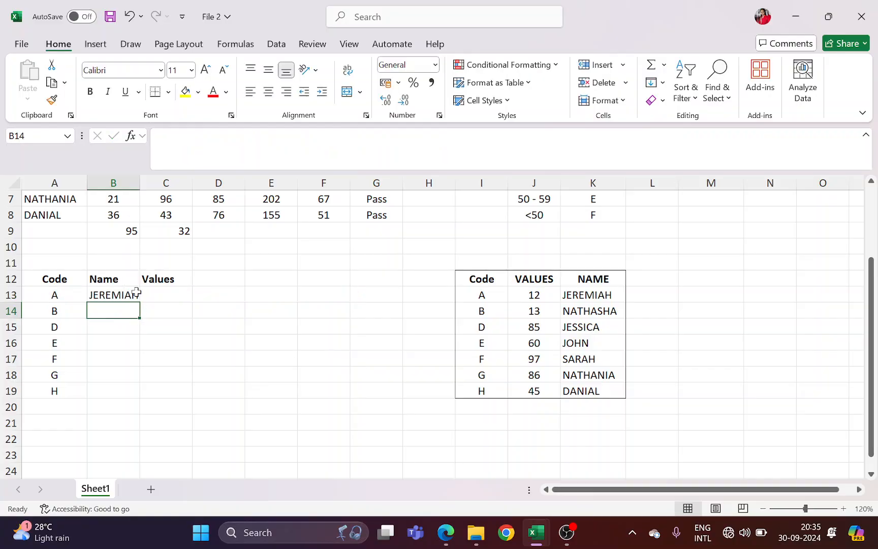
# Compare the lookup result in B13 with code cell A2 and name cell C2 in File 1, and return to File 2
pyautogui.click(135, 294)
pyautogui.hotkey('alt', 'Tab')
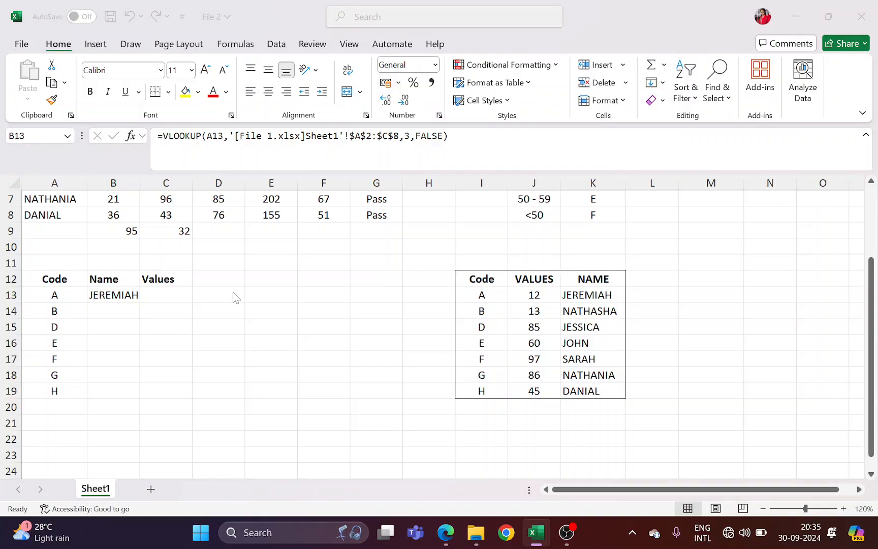
pyautogui.click(30, 211)
pyautogui.click(129, 208)
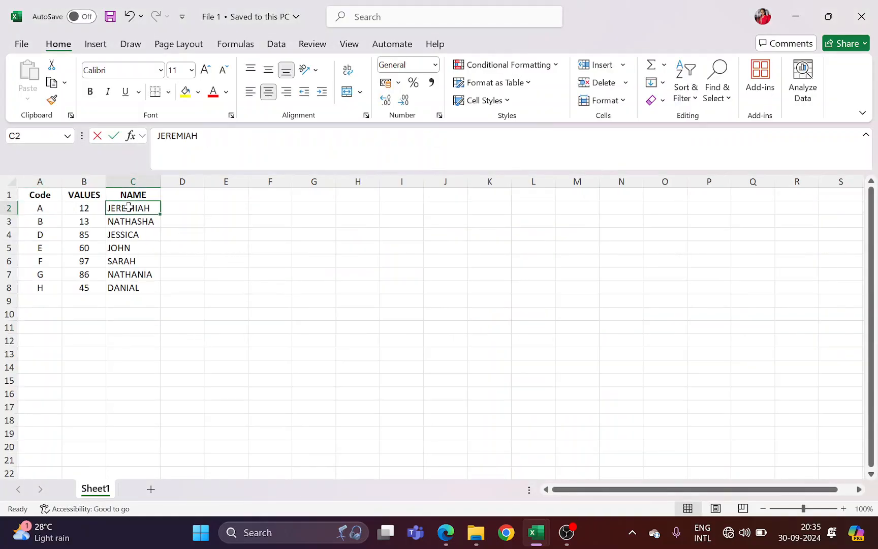
pyautogui.hotkey('alt', 'Tab')
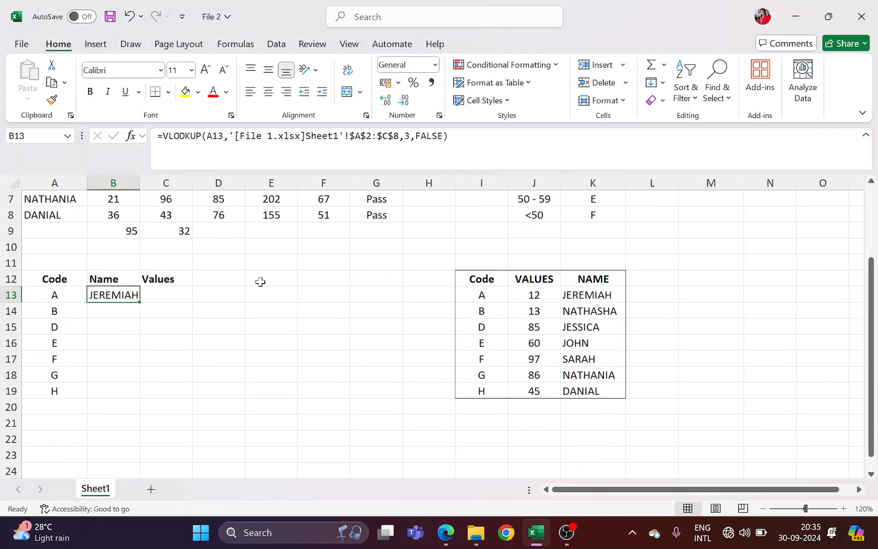
# Start a VLOOKUP formula in Values cell C13 with code cell A13 as the lookup value
pyautogui.click(175, 301)
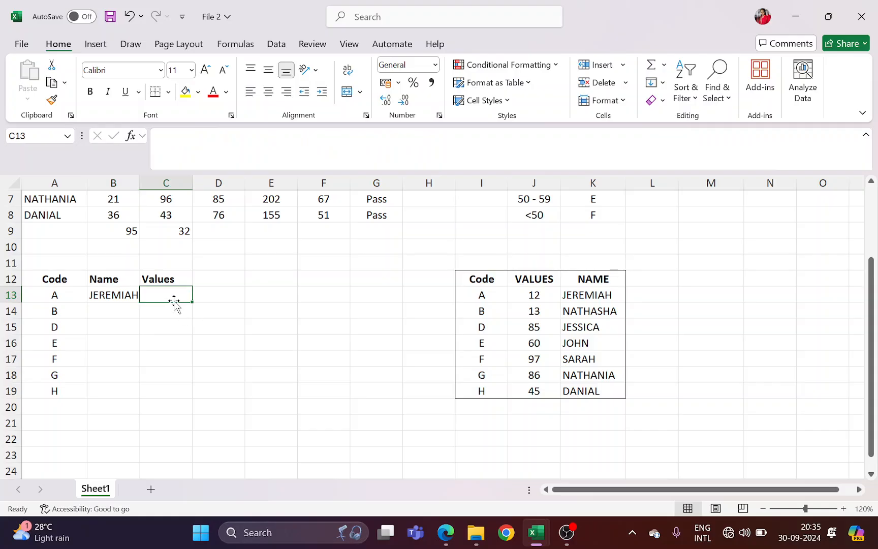
pyautogui.write('=vl')
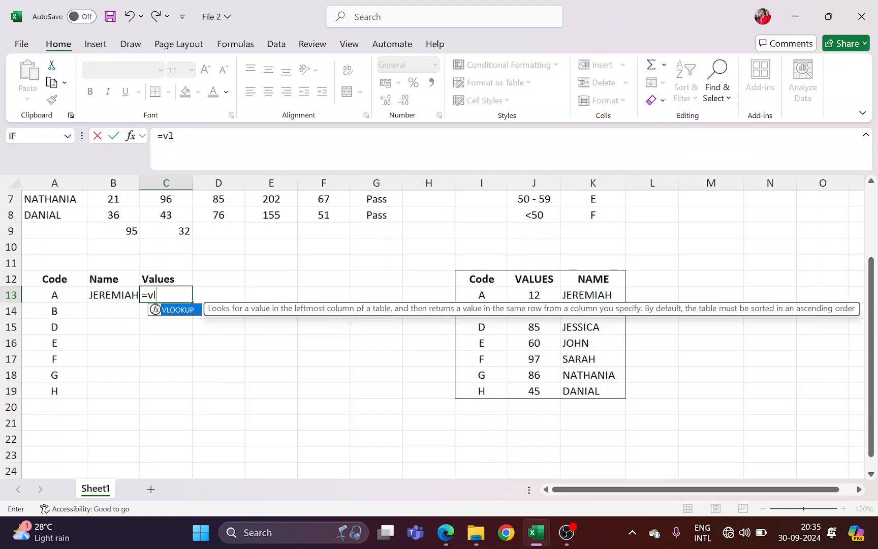
pyautogui.press('Tab')
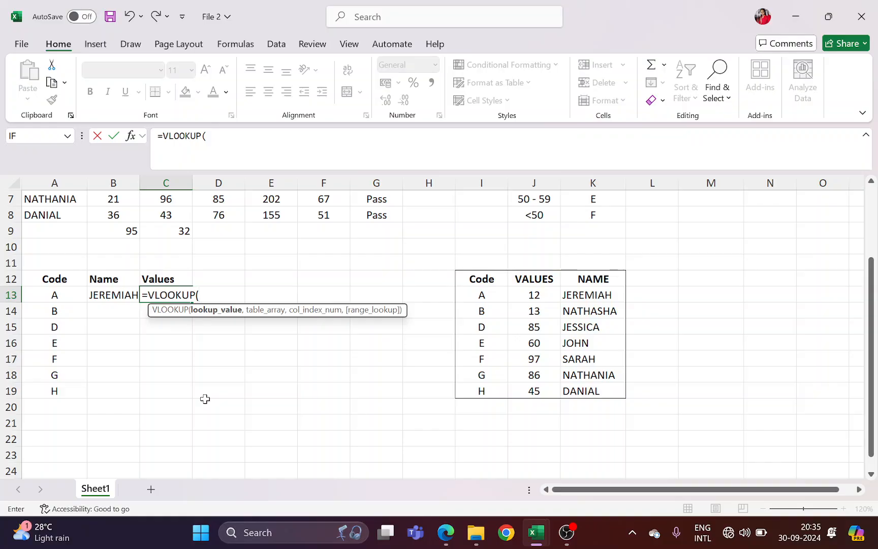
pyautogui.hotkey('alt', 'Tab')
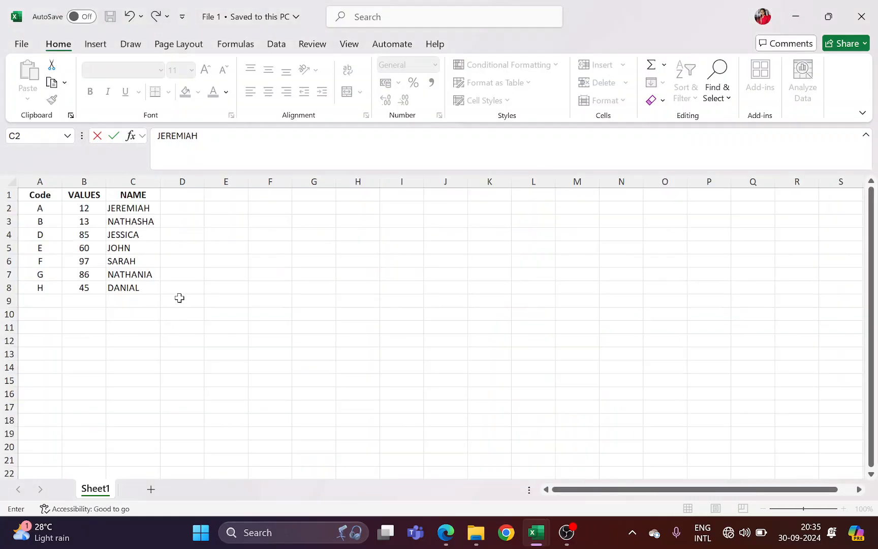
pyautogui.hotkey('alt', 'Tab')
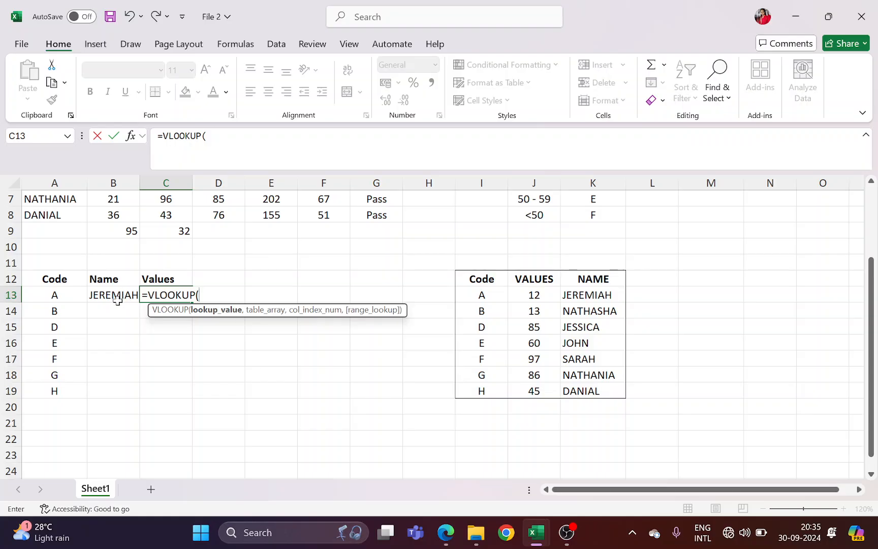
pyautogui.hotkey('alt', 'Tab')
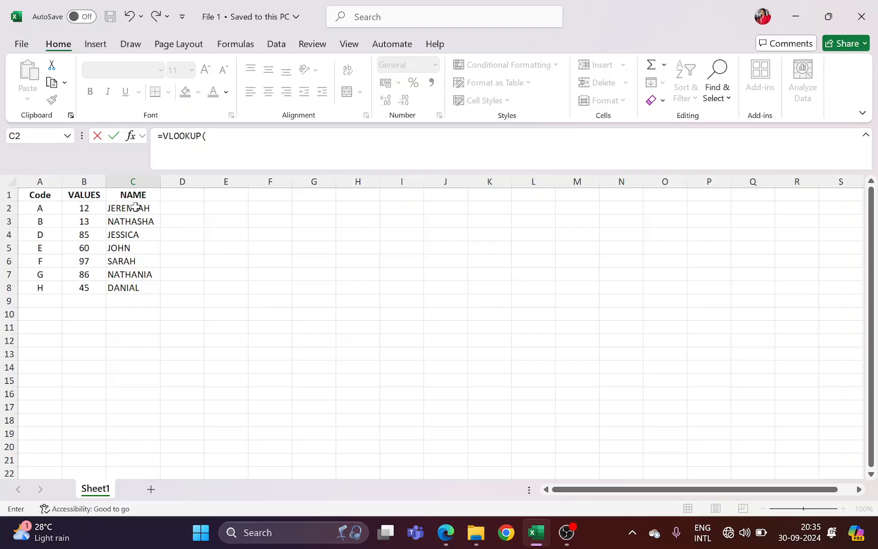
pyautogui.hotkey('alt', 'Tab')
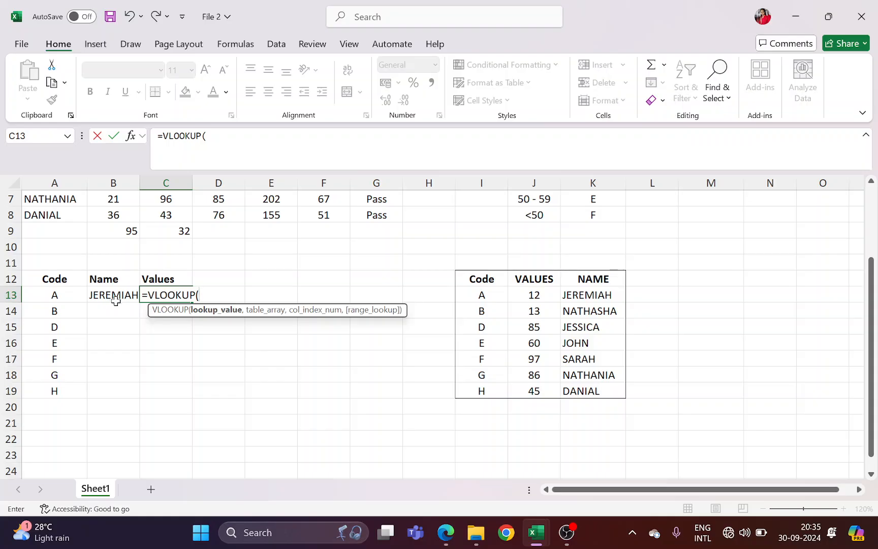
pyautogui.click(70, 296)
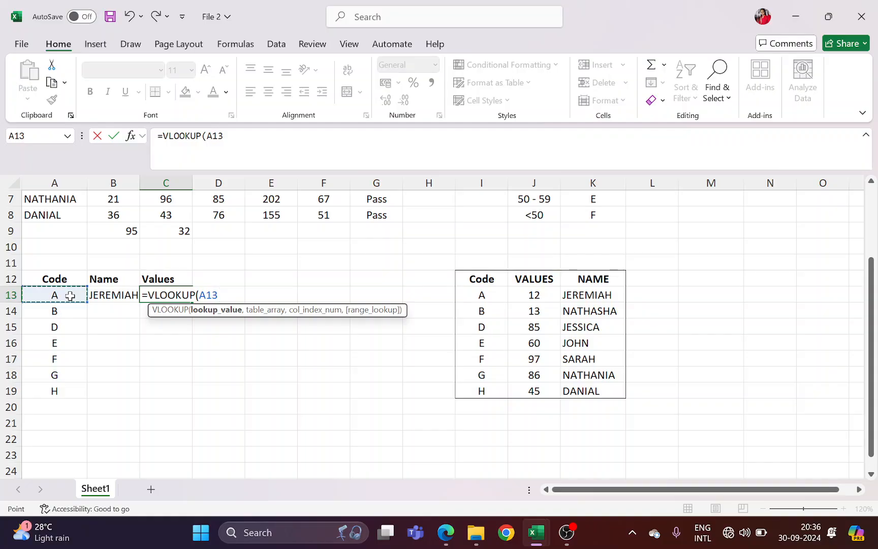
pyautogui.write(',')
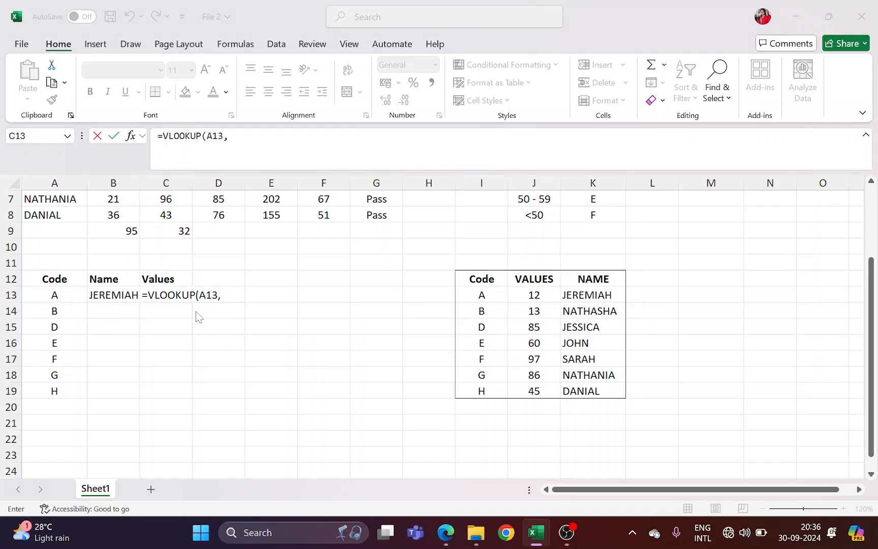
# Set the table array of C13's VLOOKUP to File 1's Sheet1 range $A$2:$C$8
pyautogui.hotkey('ctrl', 'Tab')
pyautogui.moveTo(51, 208); pyautogui.dragTo(127, 285)
pyautogui.hotkey('ctrl', 'Tab')
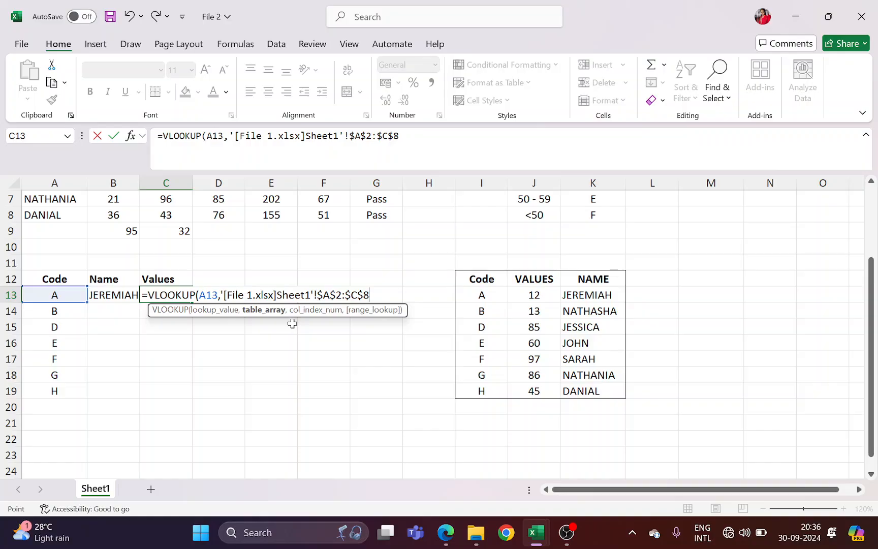
pyautogui.write(',')
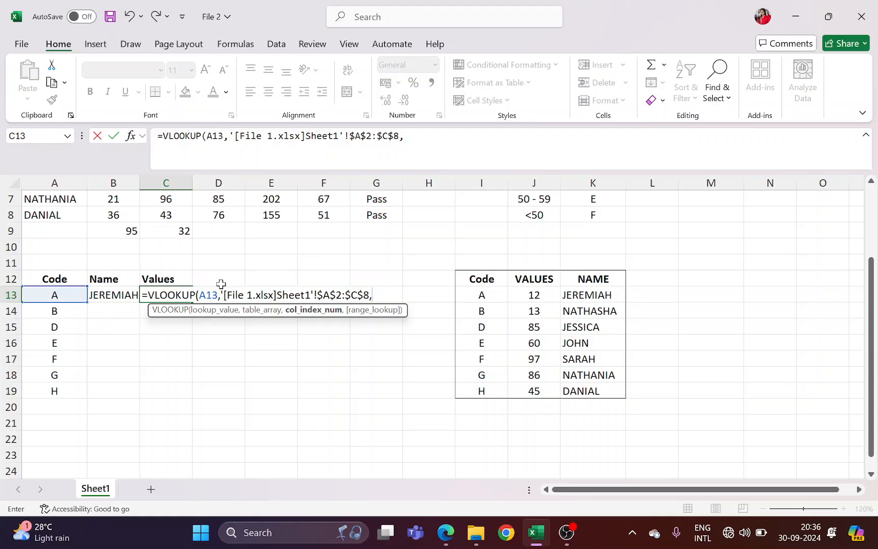
# Finish C13's VLOOKUP with column index 2 for the VALUES column and FALSE for an exact match
pyautogui.hotkey('ctrl', 'Tab')
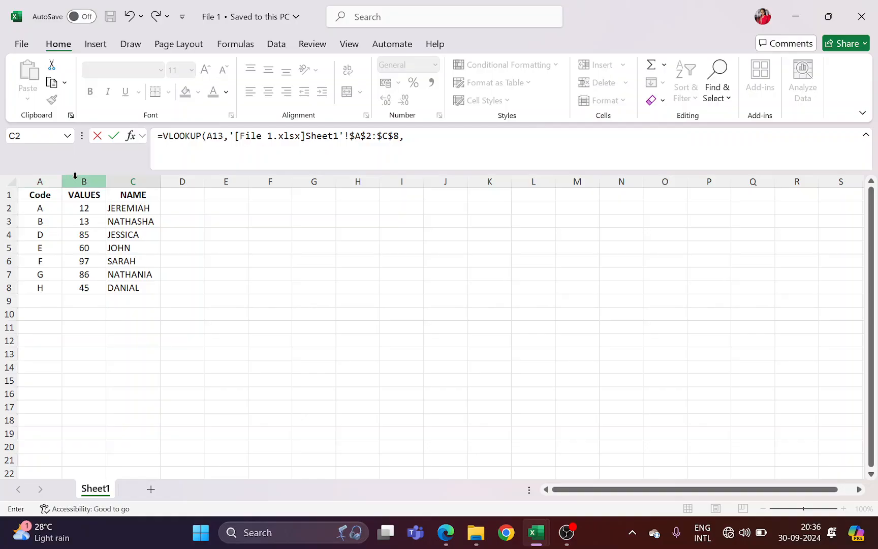
pyautogui.hotkey('ctrl', 'Tab')
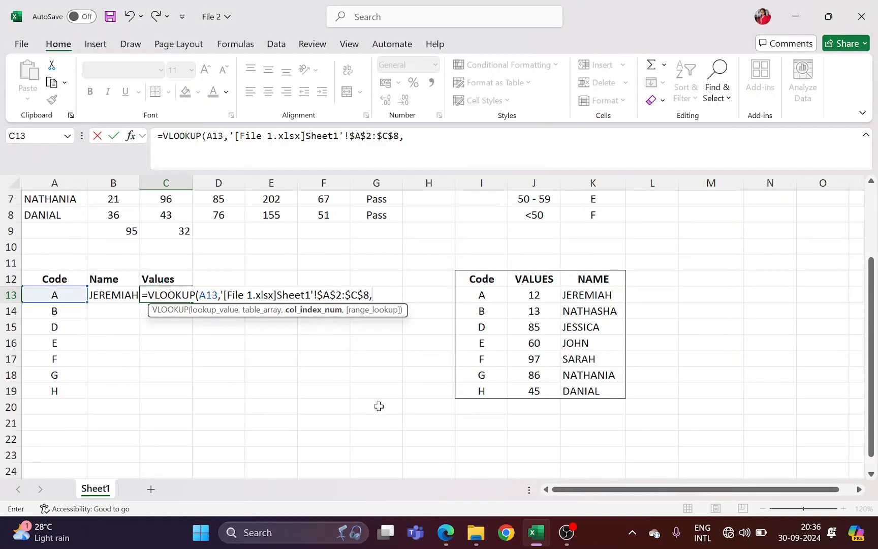
pyautogui.write(',false')
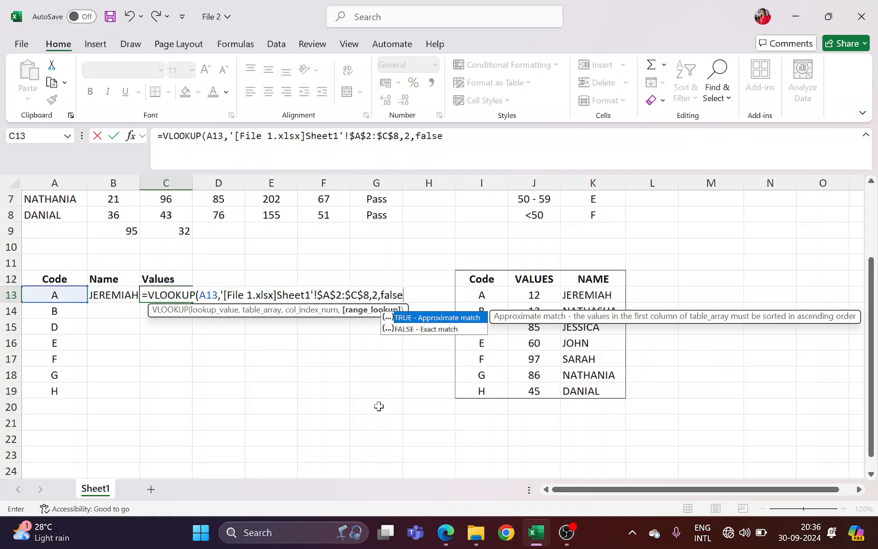
pyautogui.press('Return')
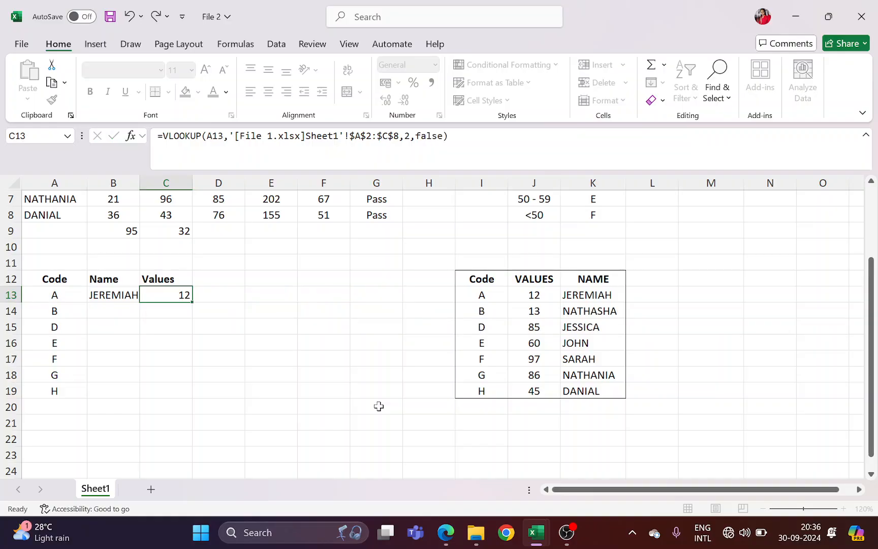
pyautogui.click(184, 297)
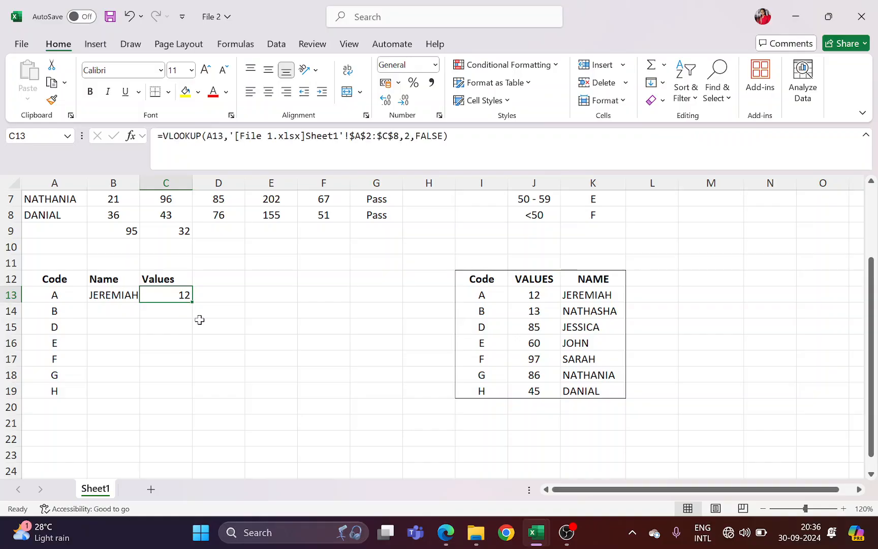
# Compare the Values result in C13 with the row for code A in File 1, and return to File 2
pyautogui.hotkey('alt', 'Tab')
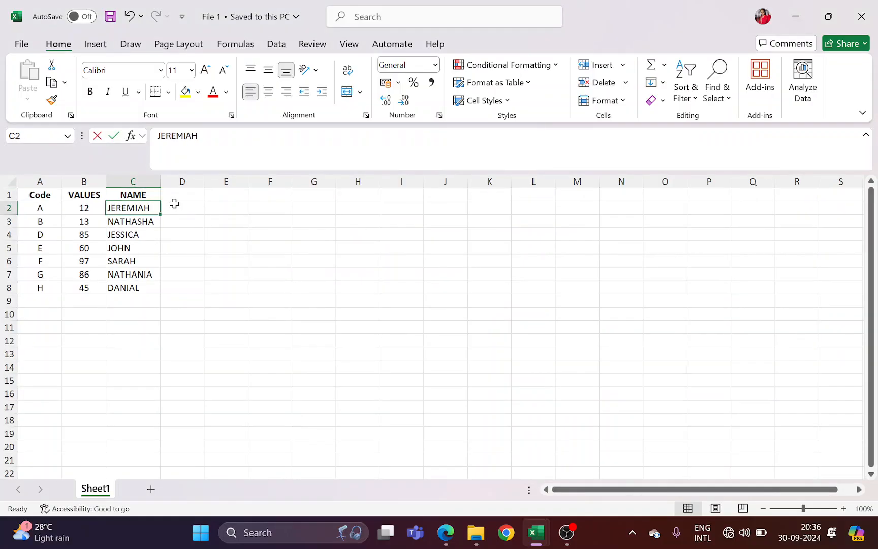
pyautogui.click(91, 208)
pyautogui.hotkey('alt', 'Tab')
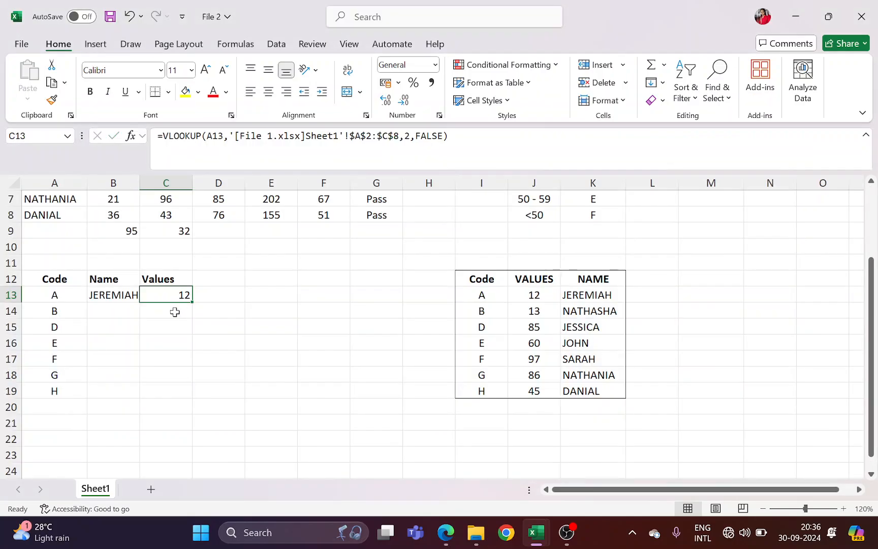
# Examine the Code, VALUES and NAME table in I12:K19 of File 2 as a lookup source on the same sheet
pyautogui.click(123, 316)
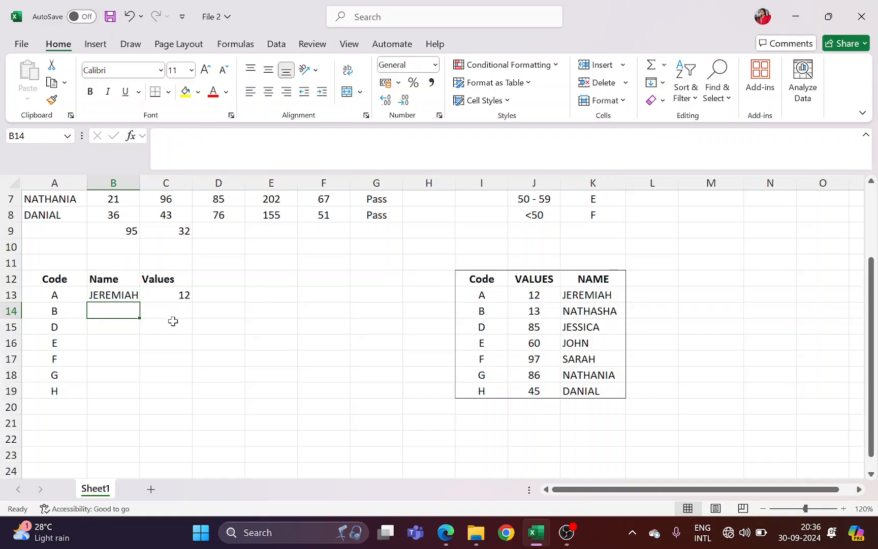
pyautogui.moveTo(484, 278); pyautogui.dragTo(601, 388)
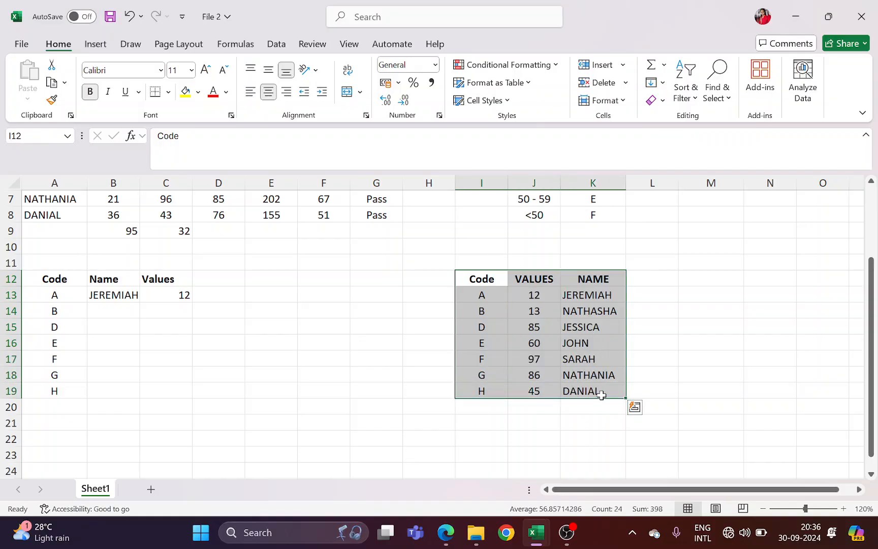
pyautogui.hotkey('alt', 'Tab')
pyautogui.hotkey('alt', 'Tab')
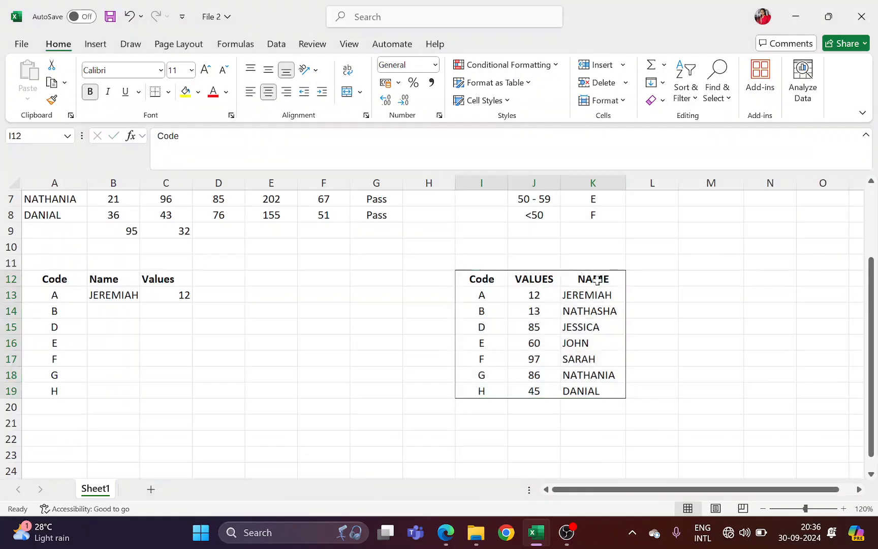
pyautogui.click(485, 277)
pyautogui.click(447, 246)
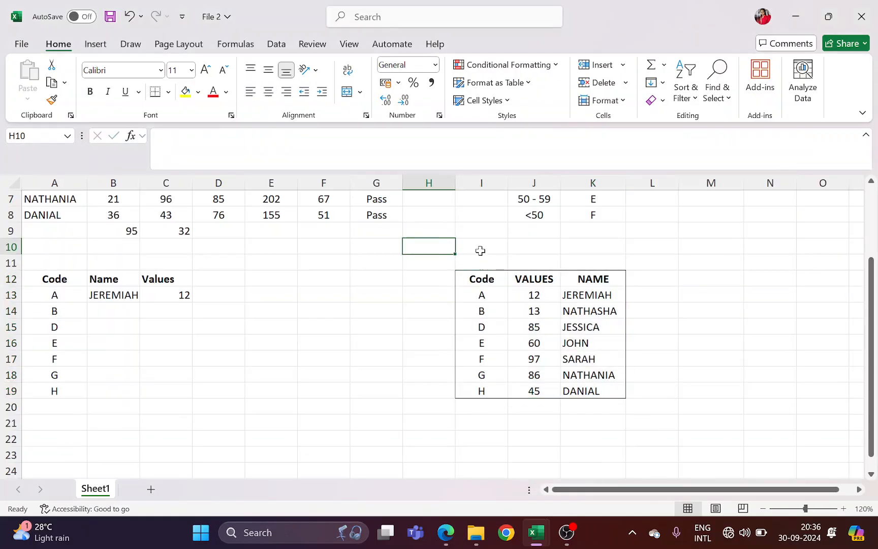
pyautogui.click(115, 312)
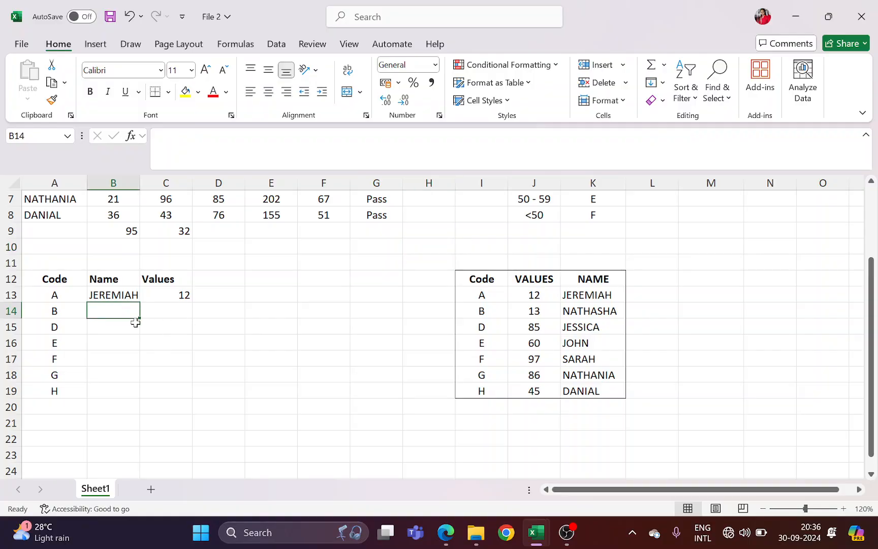
pyautogui.moveTo(471, 280); pyautogui.dragTo(586, 398)
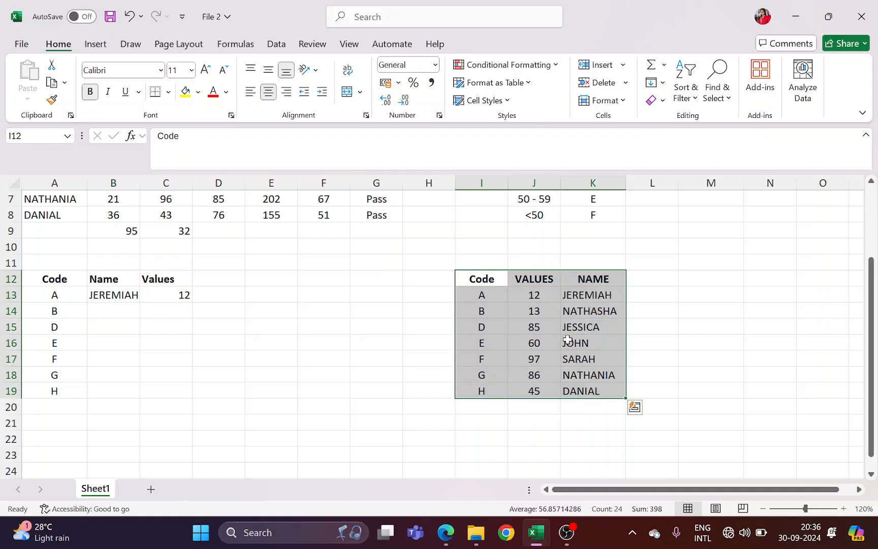
pyautogui.moveTo(483, 280); pyautogui.dragTo(582, 391)
# Start a VLOOKUP formula in Name cell B14 with code cell A14 as the lookup value
pyautogui.click(116, 309)
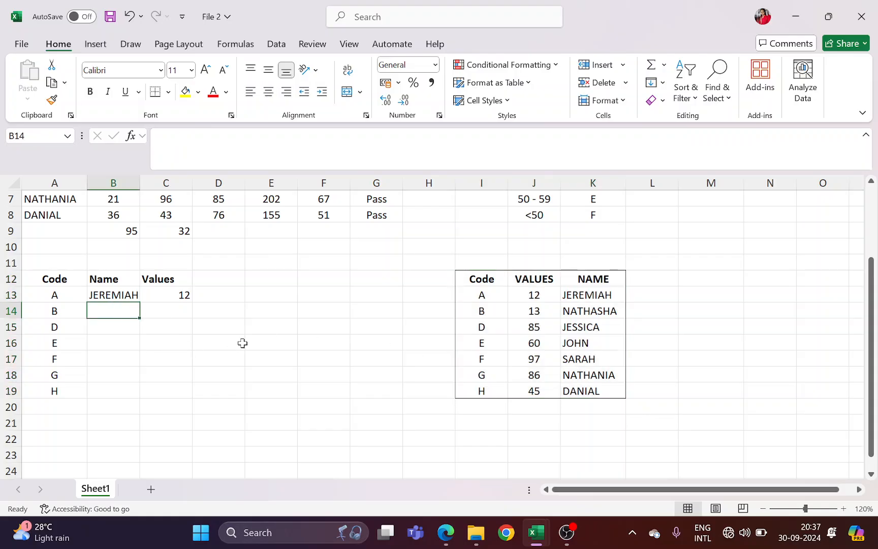
pyautogui.write('=vl')
pyautogui.press('Tab')
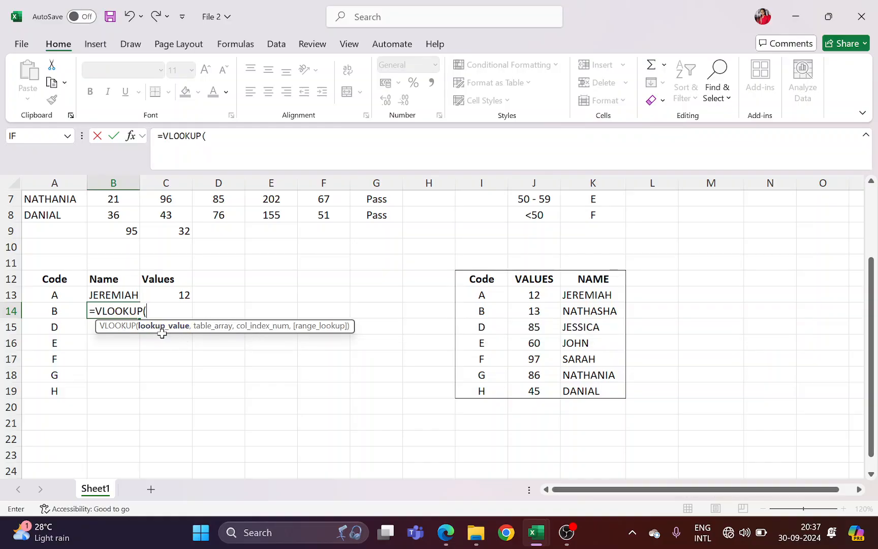
pyautogui.click(66, 311)
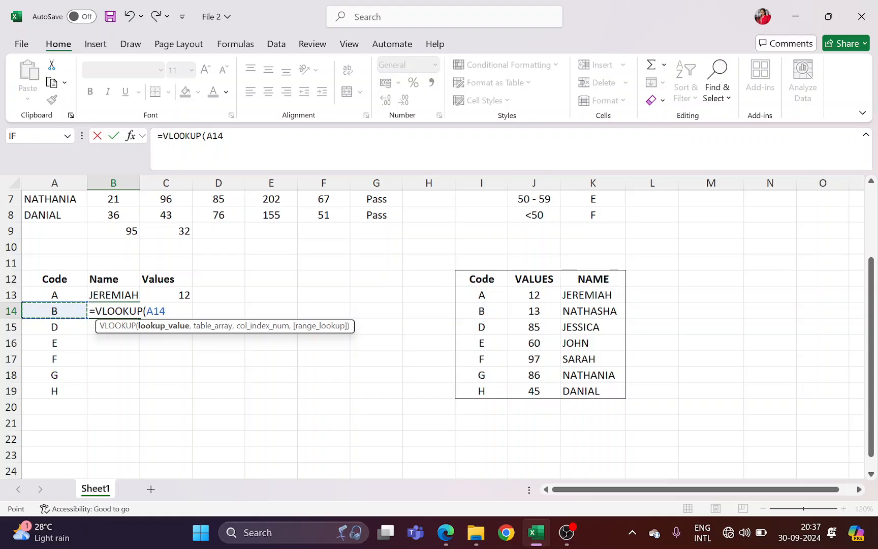
pyautogui.write(',')
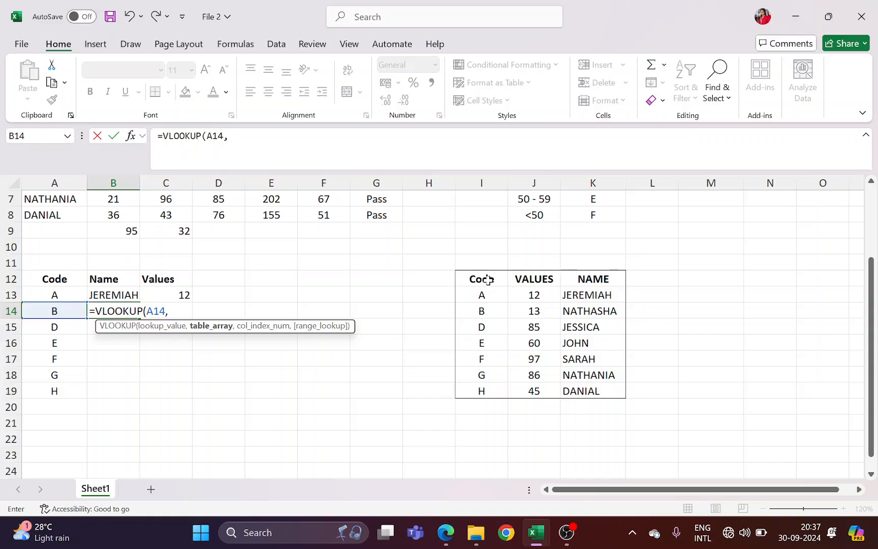
# Complete B14's VLOOKUP with table array I12:K19, column index 3 for the NAME column and False for an exact match
pyautogui.moveTo(480, 278); pyautogui.dragTo(577, 398)
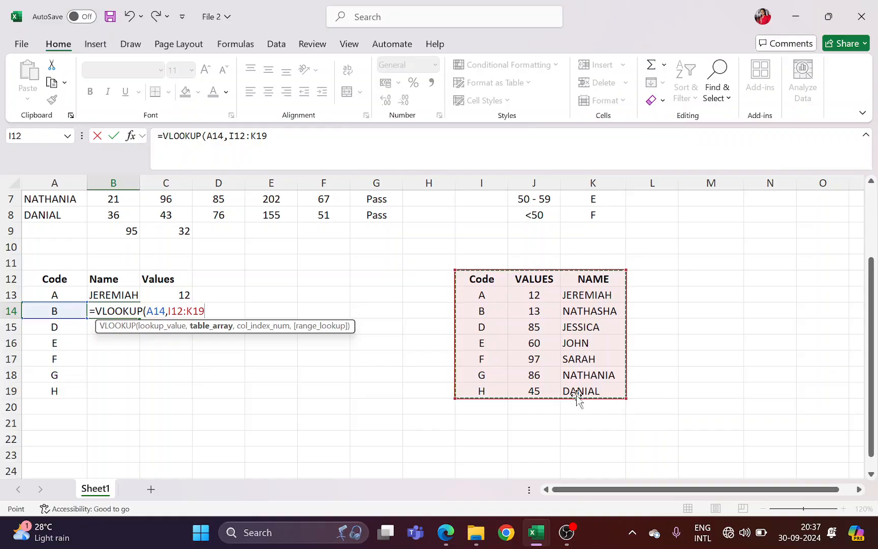
pyautogui.write(',3')
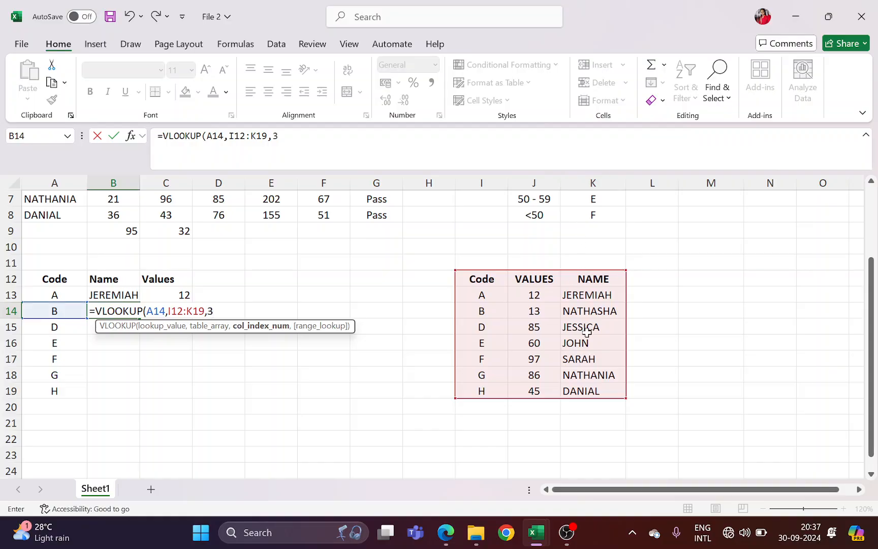
pyautogui.write(',False')
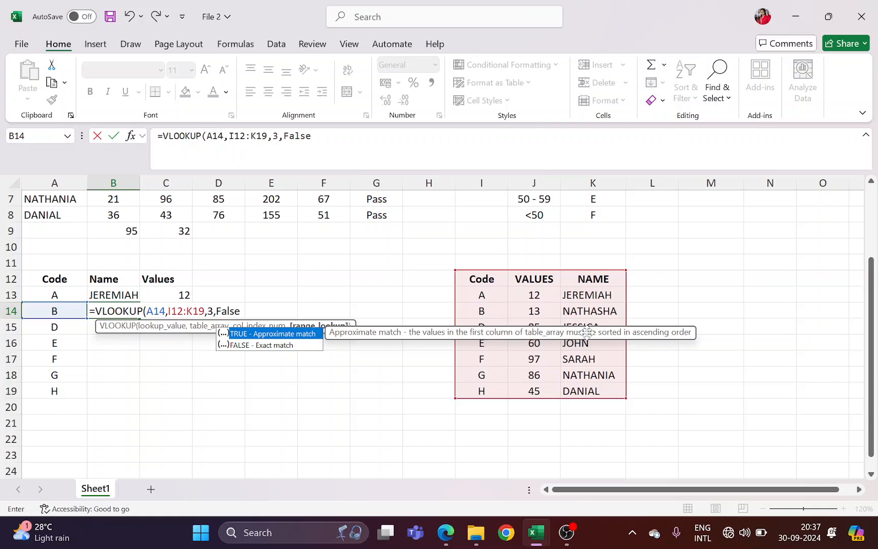
pyautogui.write(')')
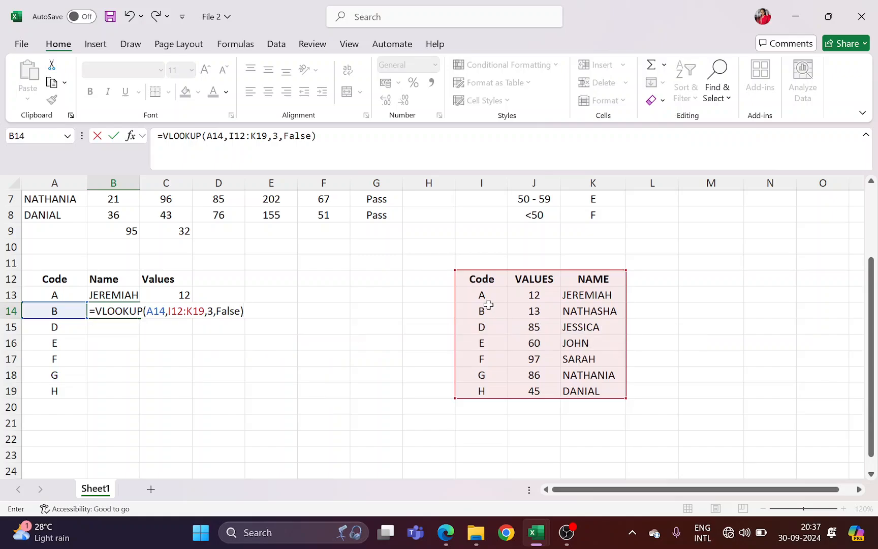
# Make the table array in B14's VLOOKUP absolute as $I$12:$K$19 and enter the formula
pyautogui.scroll(-1, 396, 333)
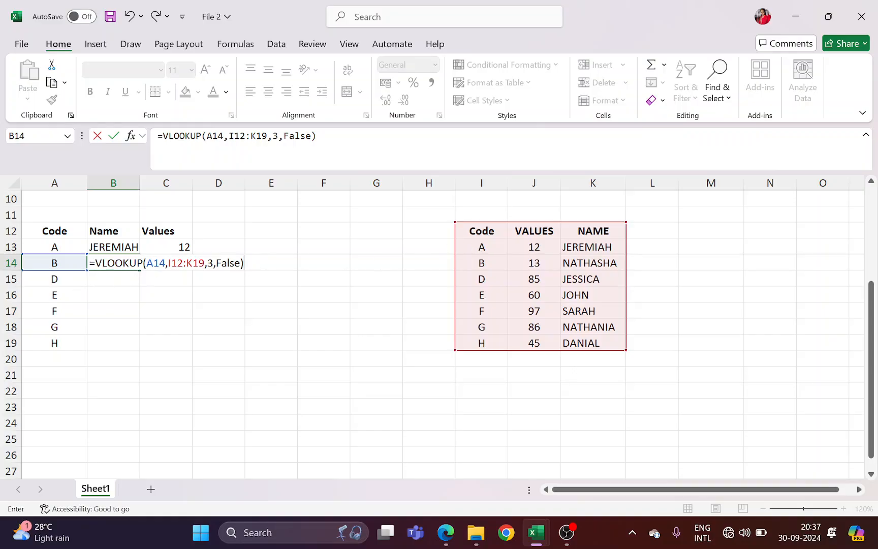
pyautogui.hotkey('shift', 'Right')
pyautogui.hotkey('shift', 'Right')
pyautogui.hotkey('shift', 'Right')
pyautogui.hotkey('shift', 'Right')
pyautogui.hotkey('shift', 'Right')
pyautogui.hotkey('shift', 'Right')
pyautogui.hotkey('shift', 'Right')
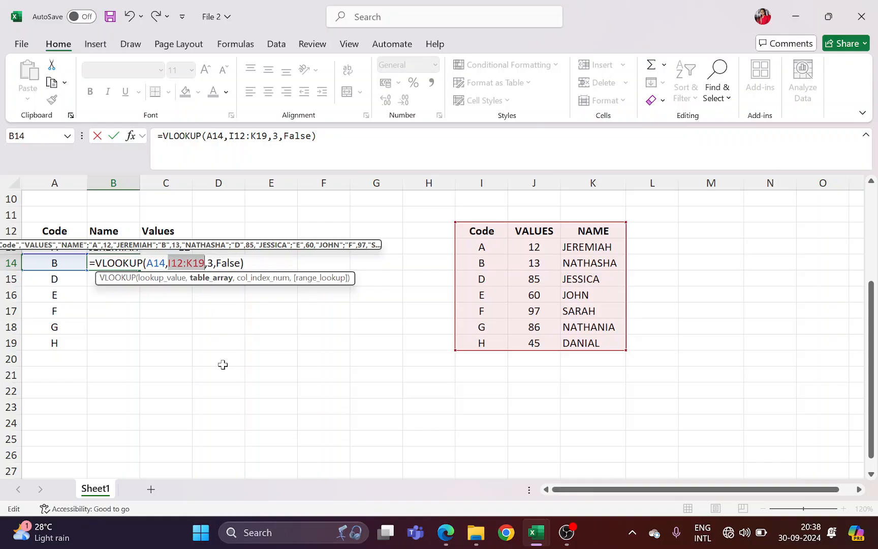
pyautogui.press('F4')
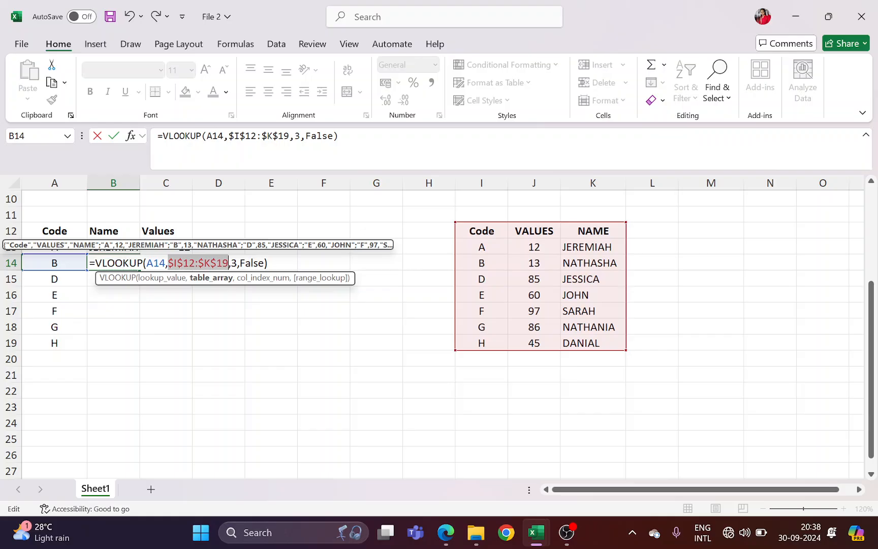
pyautogui.click(224, 263)
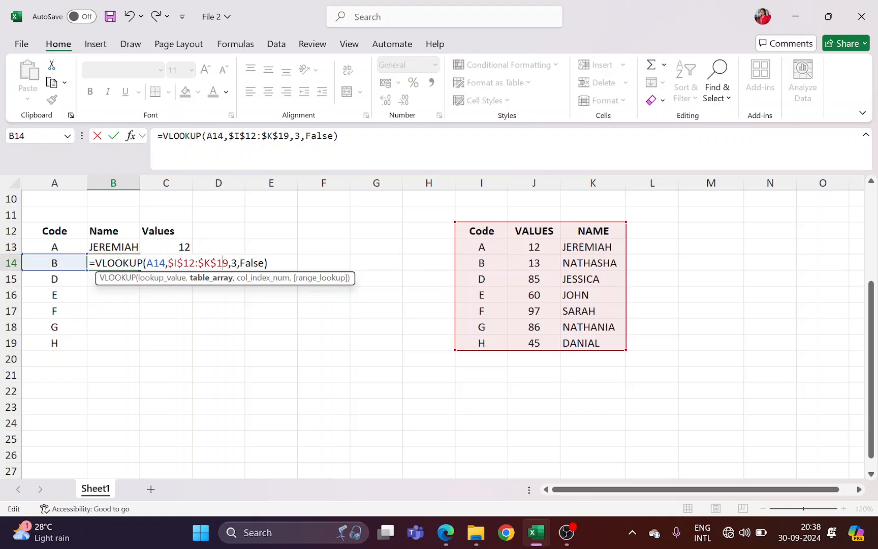
pyautogui.moveTo(168, 263); pyautogui.dragTo(228, 263)
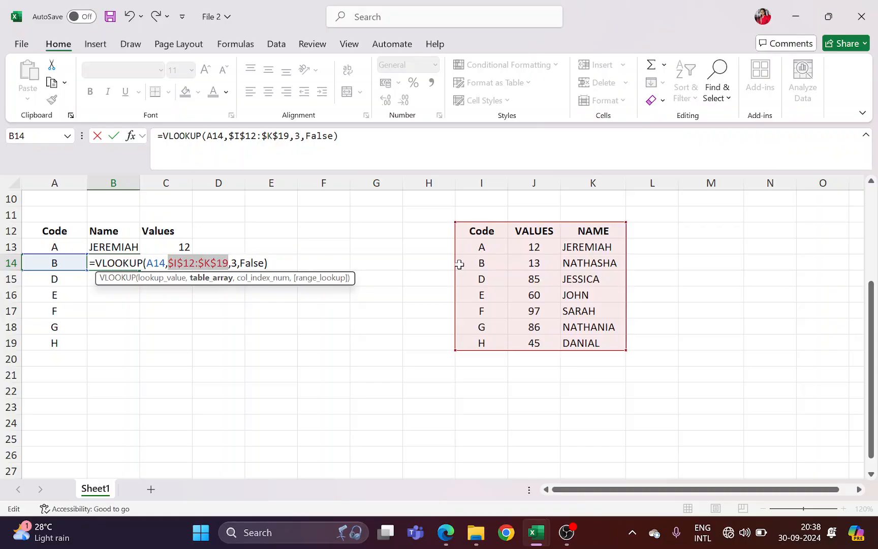
pyautogui.press('Return')
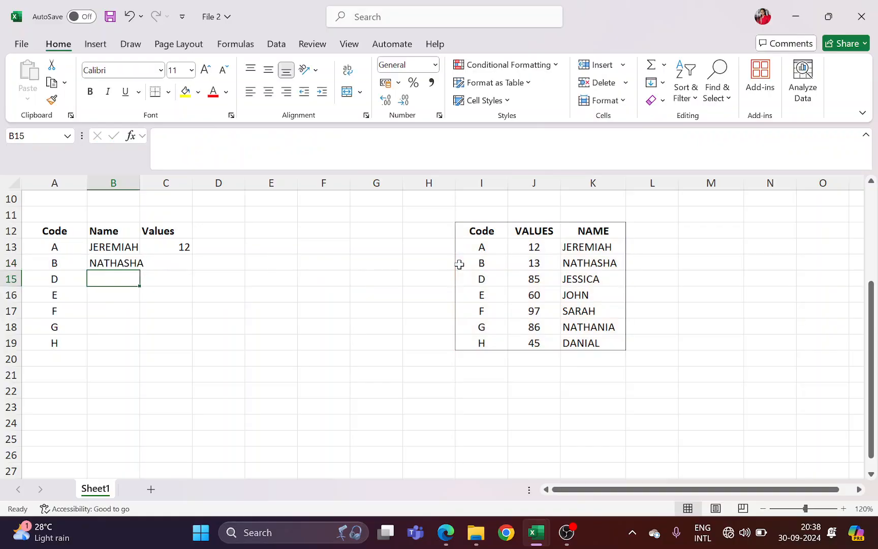
pyautogui.click(166, 259)
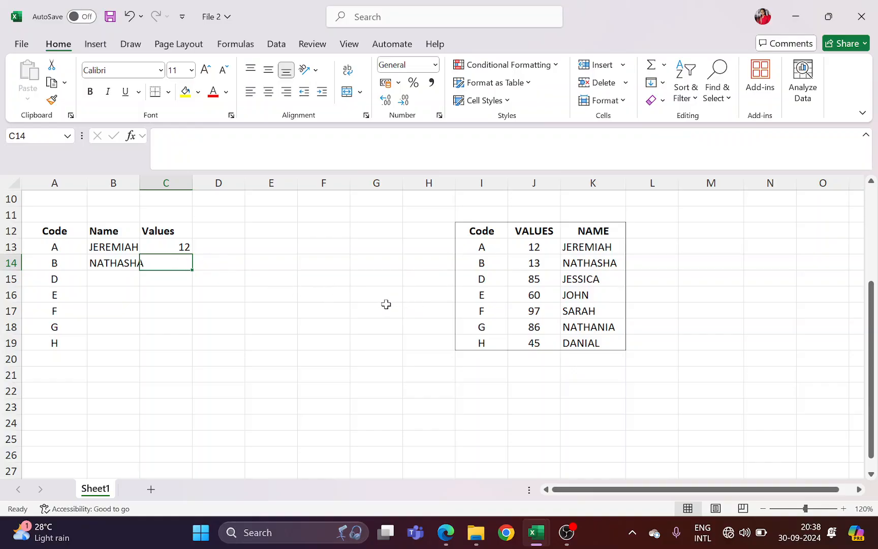
pyautogui.moveTo(476, 231); pyautogui.dragTo(510, 337)
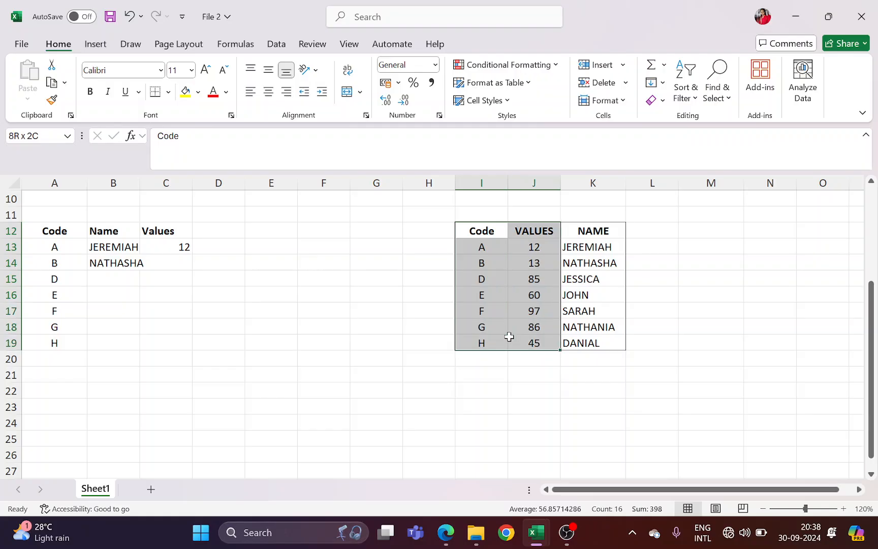
pyautogui.click(482, 248)
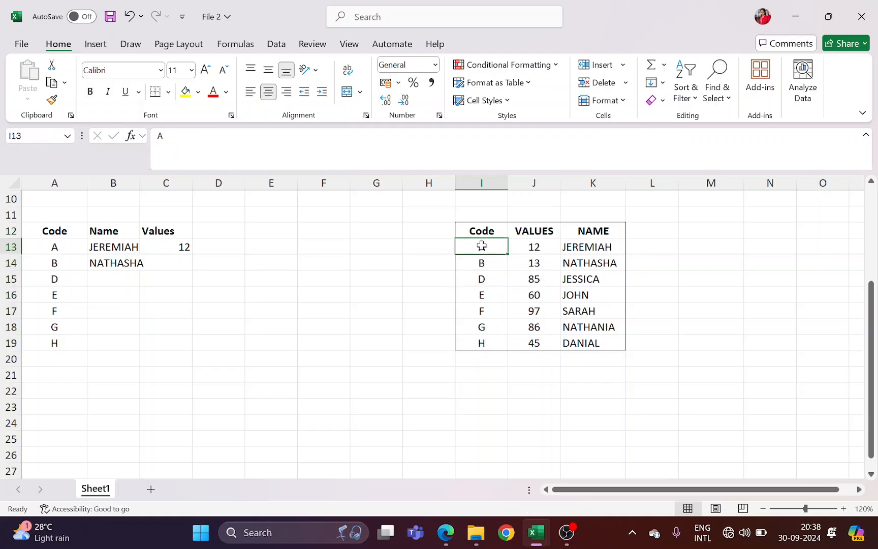
pyautogui.moveTo(481, 245); pyautogui.dragTo(590, 346)
pyautogui.rightClick(571, 270)
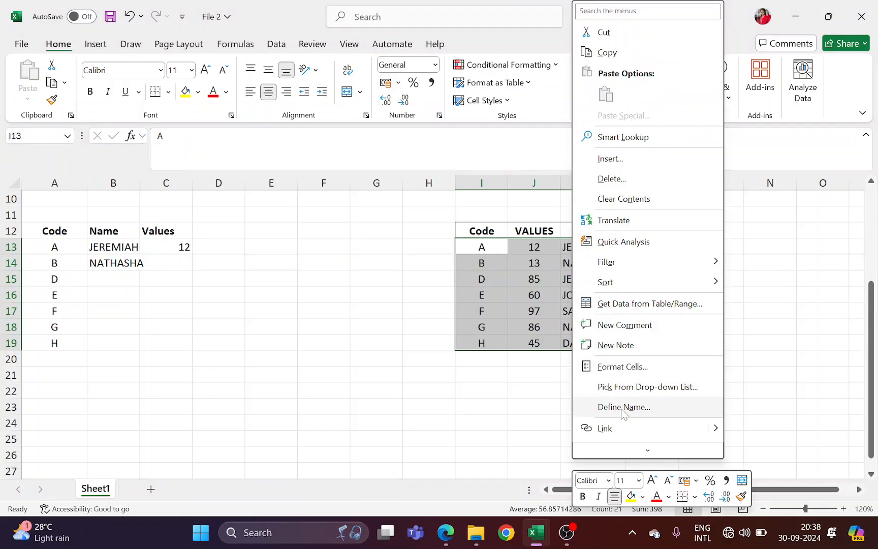
pyautogui.click(496, 248)
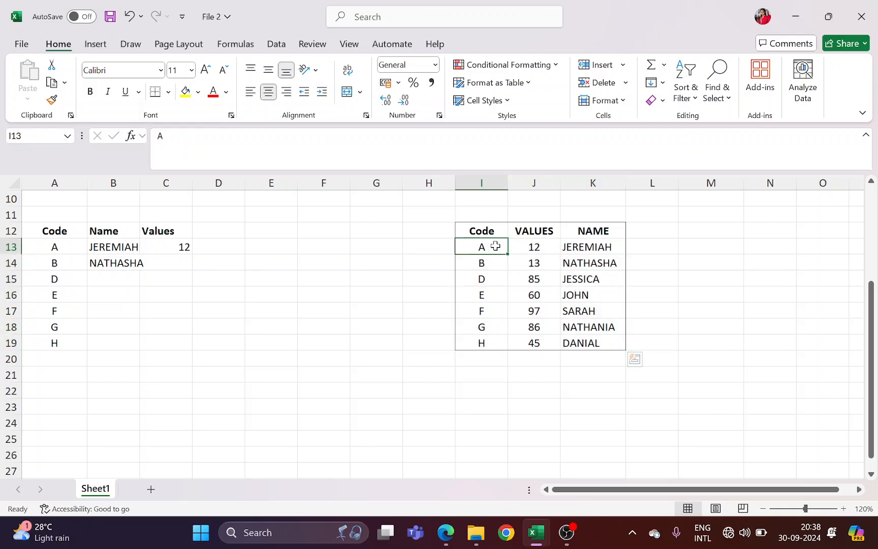
# Define the name Student for the lookup data range I13:K19, leaving out the header row
pyautogui.click(496, 246)
pyautogui.moveTo(495, 246); pyautogui.dragTo(577, 344)
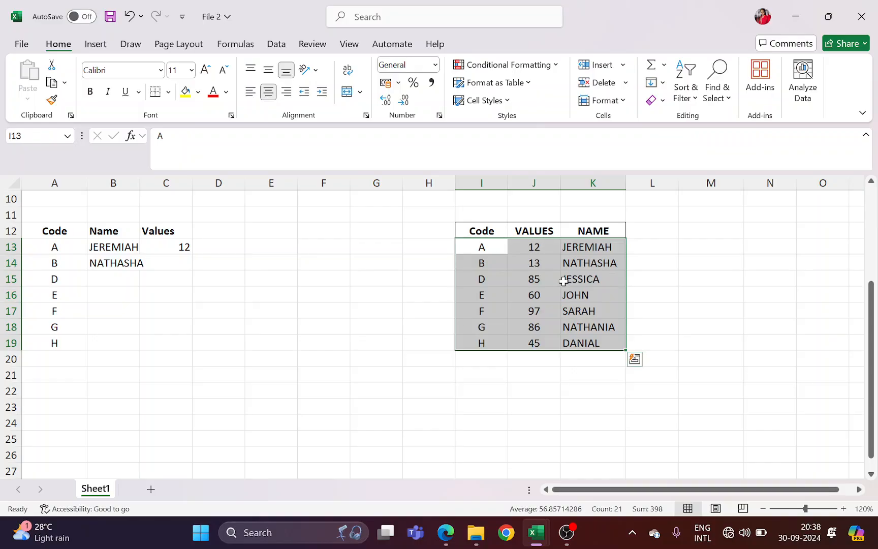
pyautogui.rightClick(565, 277)
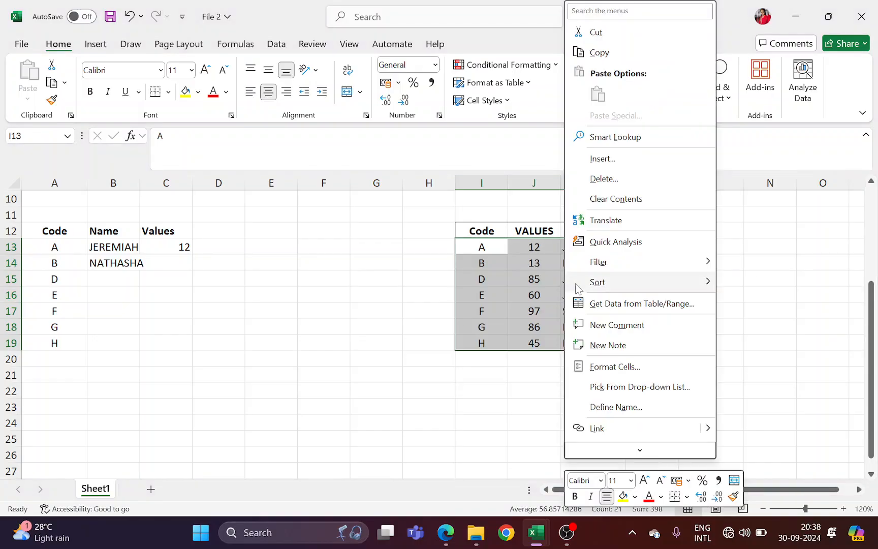
pyautogui.click(611, 407)
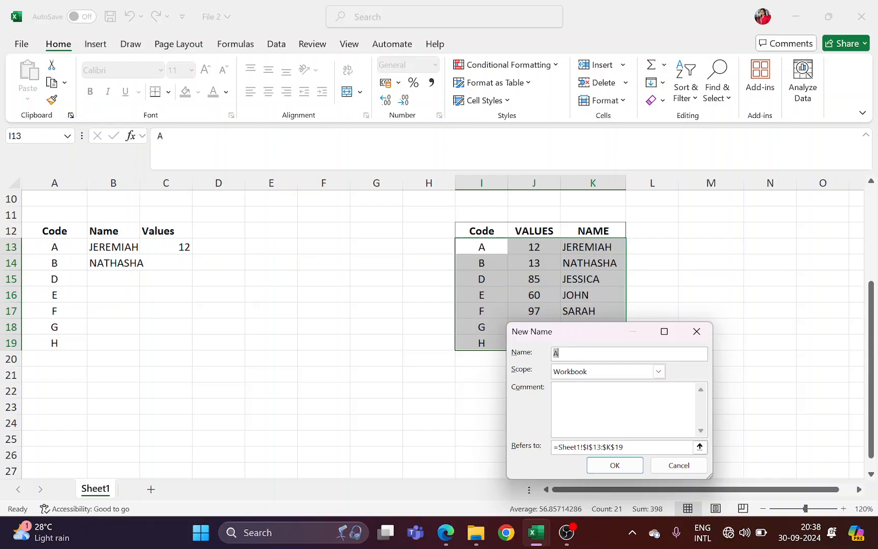
pyautogui.write('Student')
pyautogui.press('Return')
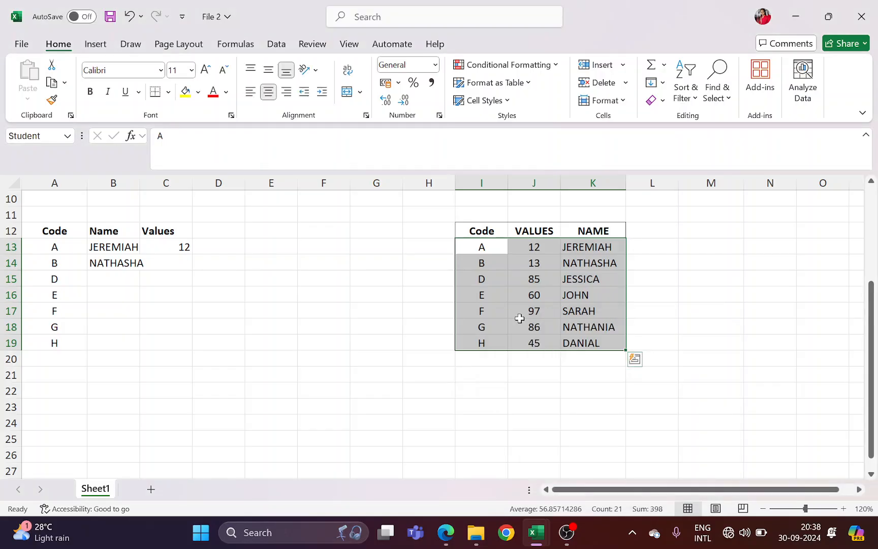
pyautogui.click(662, 276)
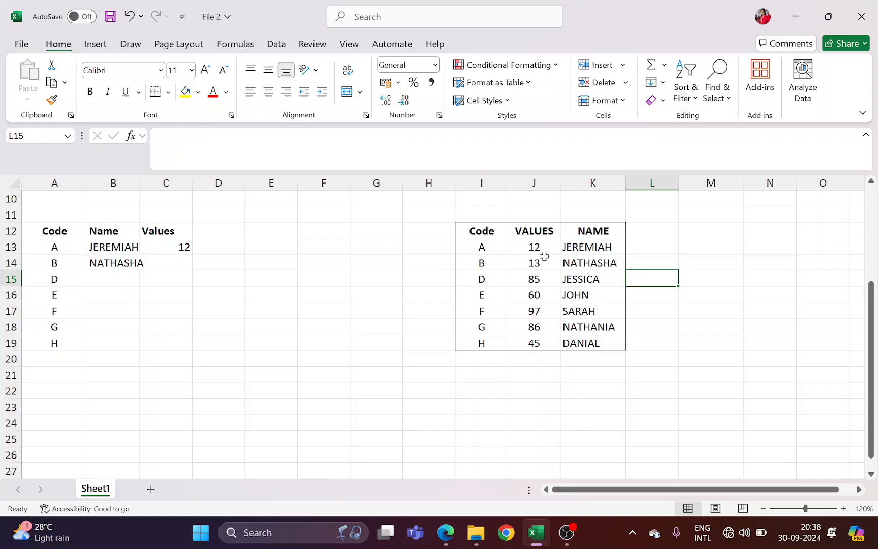
# Review the codes in column I of the Student range, from I13 down to I17
pyautogui.click(482, 249)
pyautogui.click(483, 267)
pyautogui.click(487, 285)
pyautogui.click(488, 305)
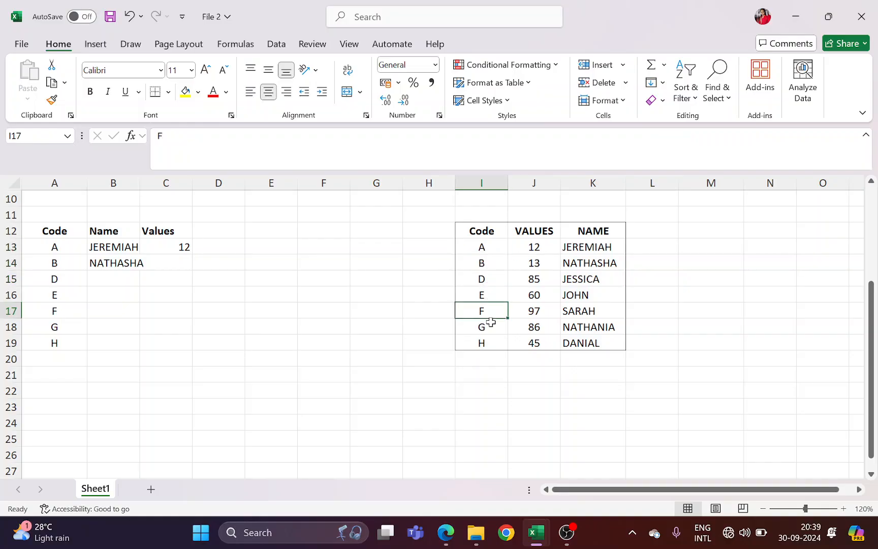
# Select the code, value and name data in I13:K19 to check the defined name of that range
pyautogui.click(490, 327)
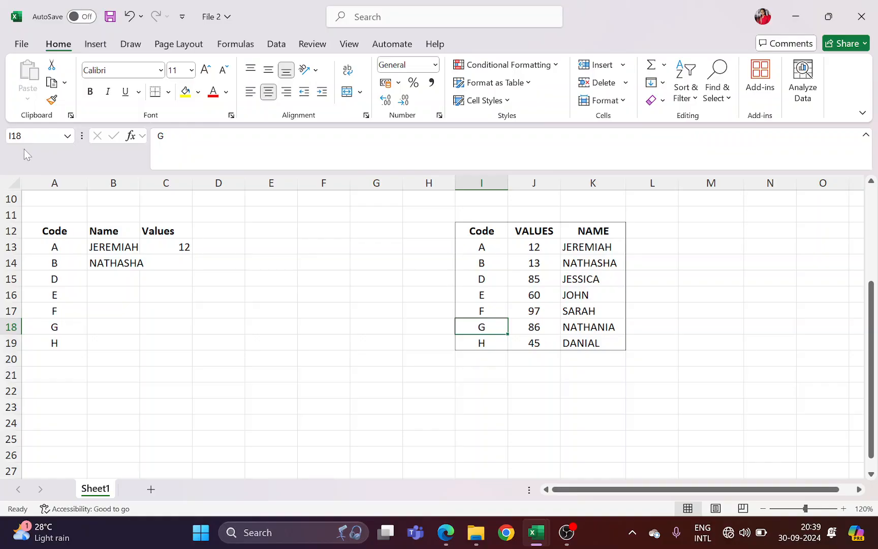
pyautogui.click(592, 300)
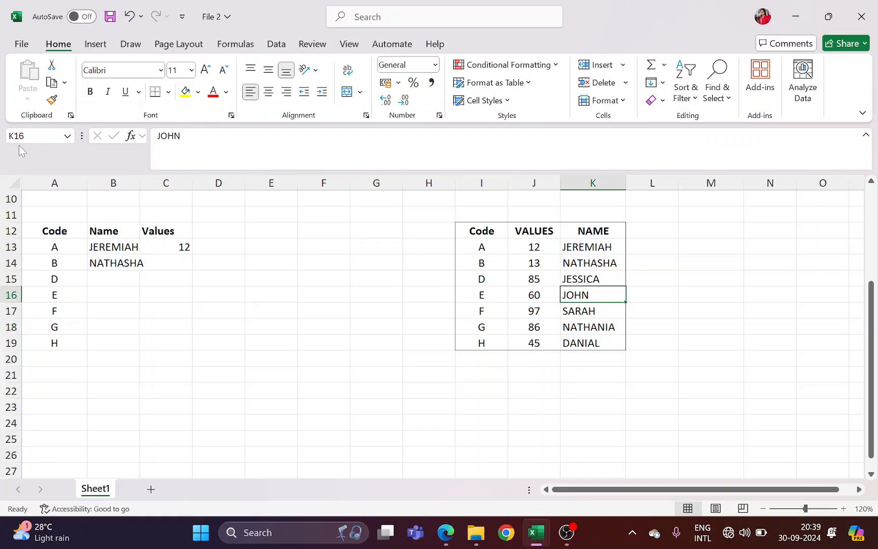
pyautogui.click(550, 278)
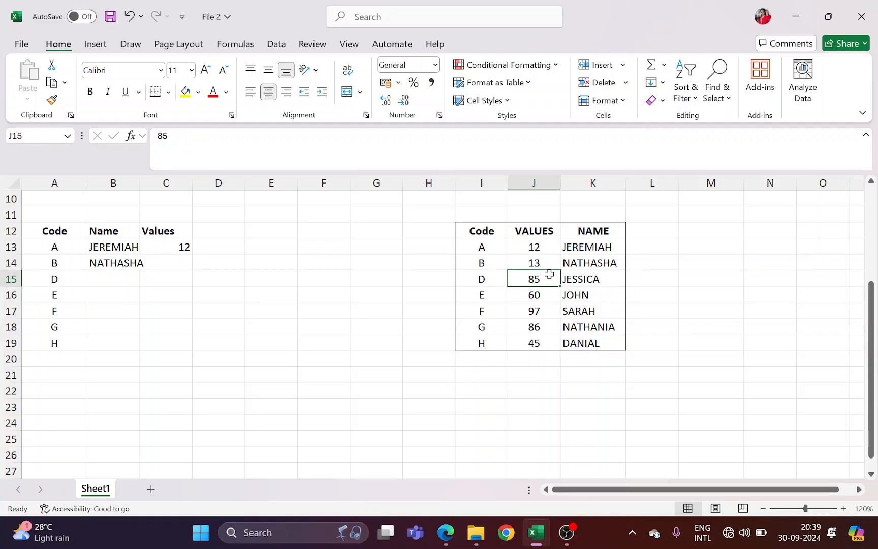
pyautogui.moveTo(482, 247); pyautogui.dragTo(576, 337)
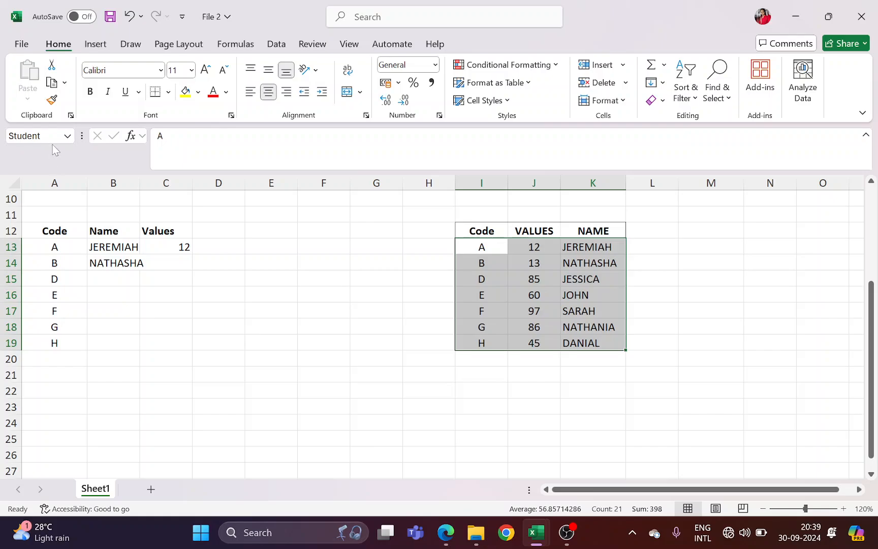
# Enter =VLOOKUP(A14,Student,2,FALSE) in C14 to look up the value for code B from the named range
pyautogui.click(177, 264)
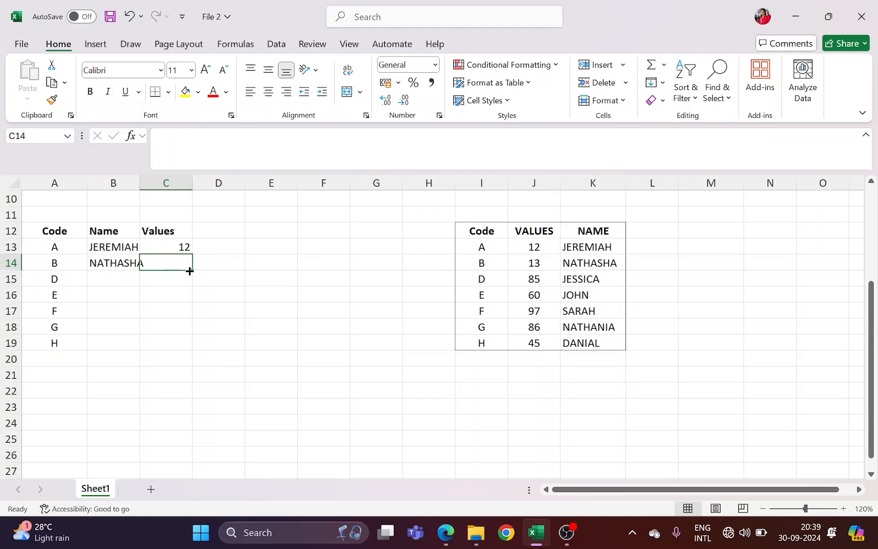
pyautogui.write('=vl')
pyautogui.press('Tab')
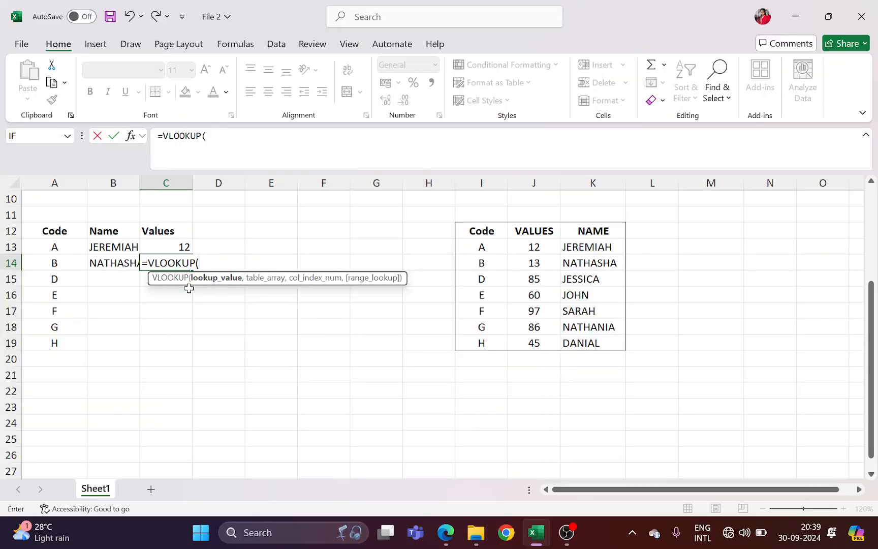
pyautogui.click(47, 264)
pyautogui.write(',')
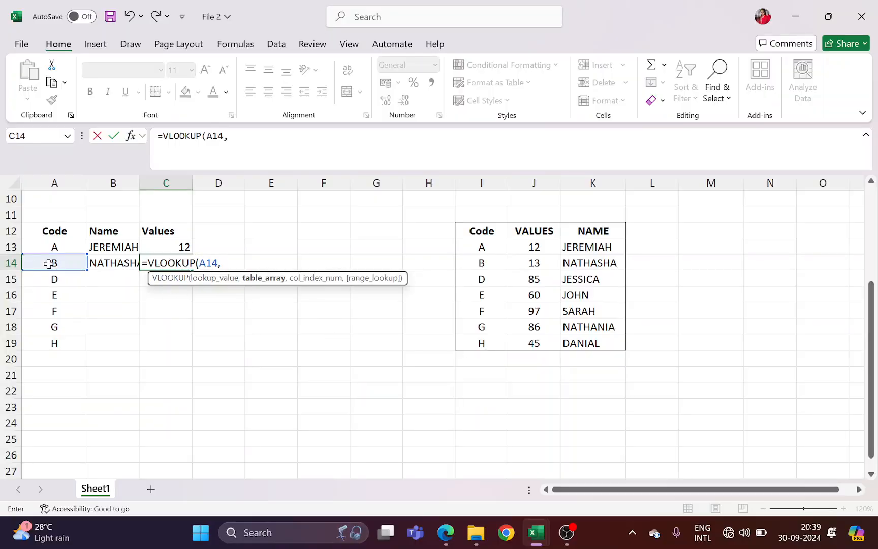
pyautogui.moveTo(475, 249); pyautogui.dragTo(592, 343)
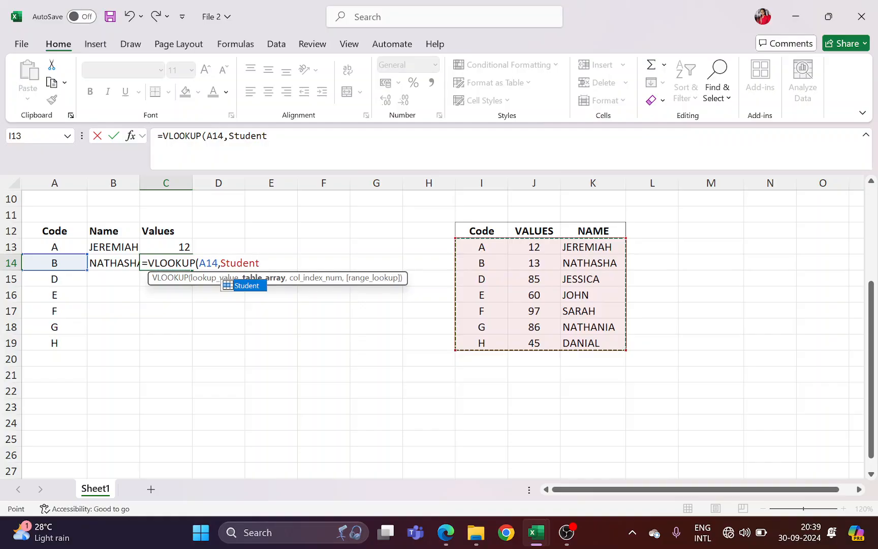
pyautogui.write(',')
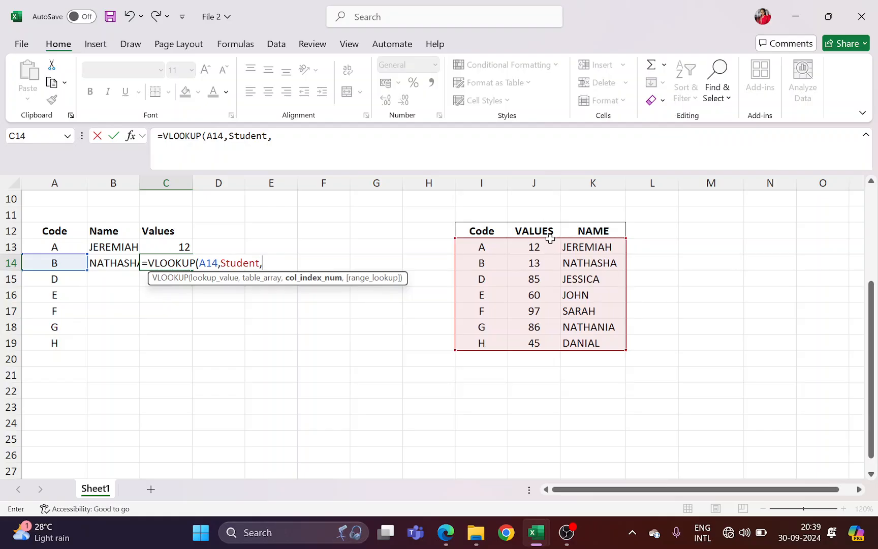
pyautogui.write('2,')
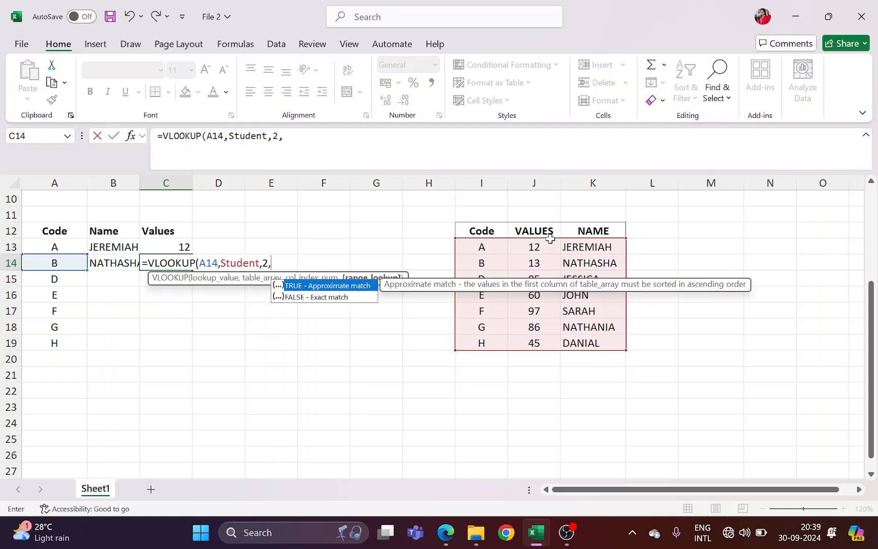
pyautogui.write('false)')
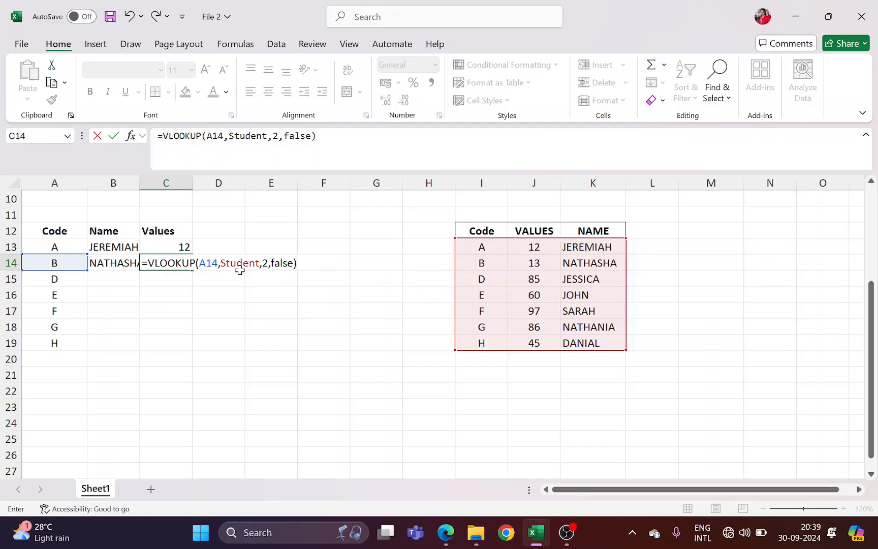
pyautogui.moveTo(220, 263); pyautogui.dragTo(260, 262)
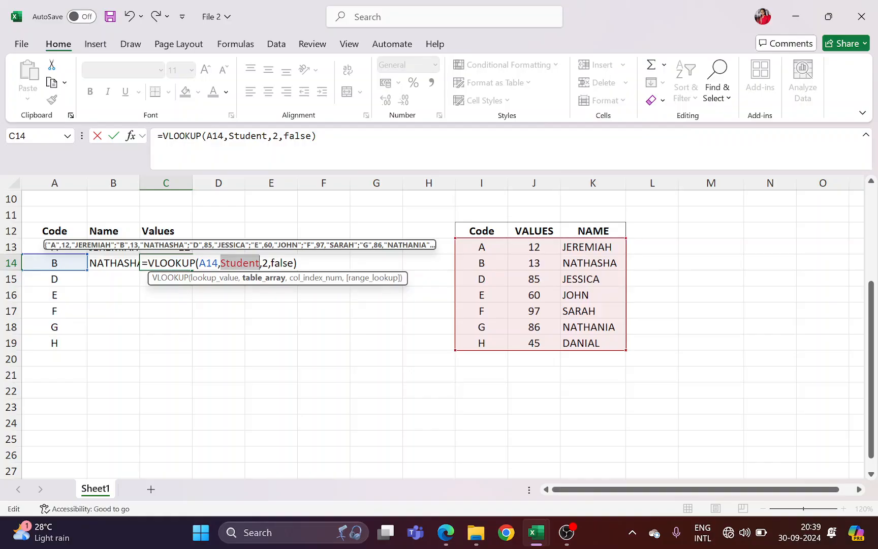
pyautogui.press('Return')
pyautogui.click(186, 261)
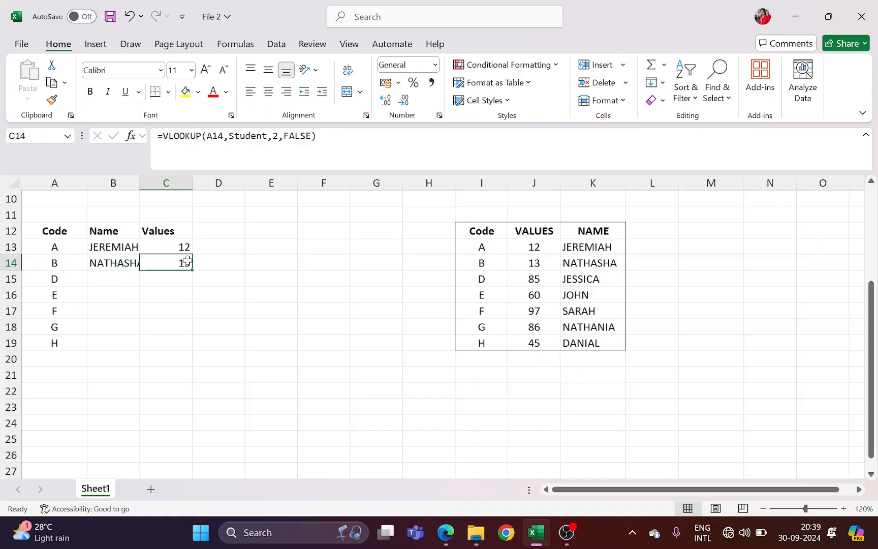
# Fill the Name formula in B14 and the Values formula in C14 down to row 19
pyautogui.scroll(2, 296, 361)
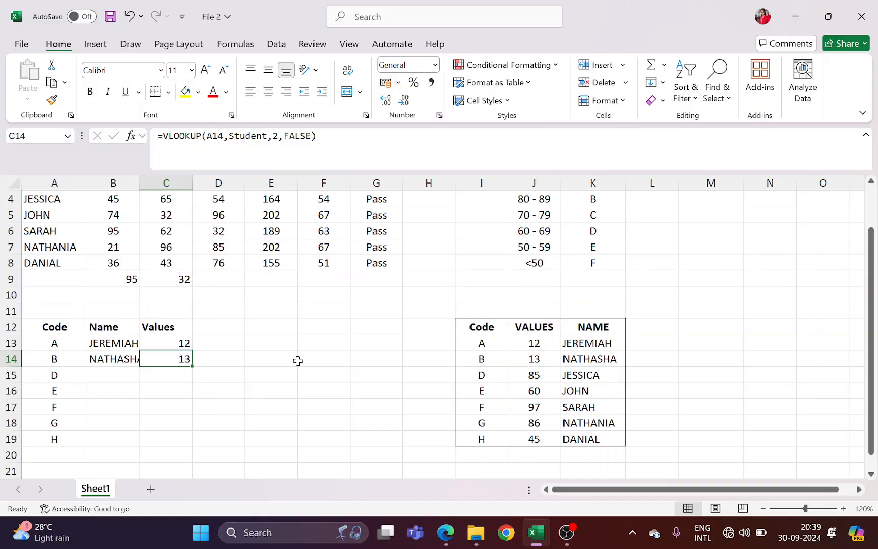
pyautogui.scroll(1, 298, 361)
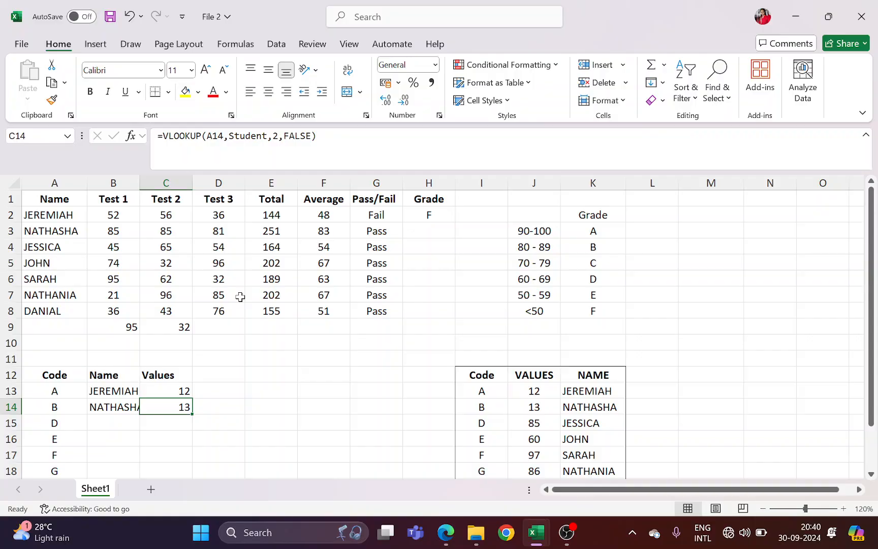
pyautogui.scroll(-1, 173, 406)
pyautogui.click(135, 359)
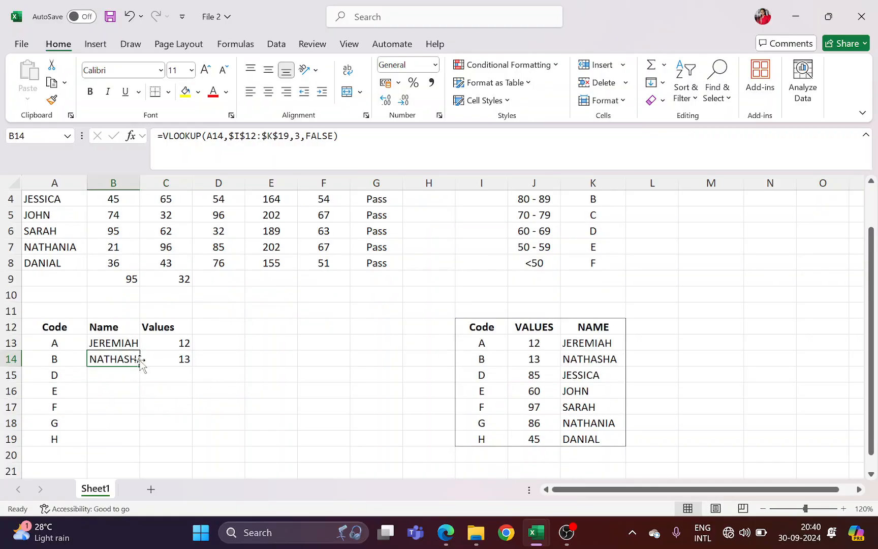
pyautogui.moveTo(141, 366); pyautogui.dragTo(133, 440)
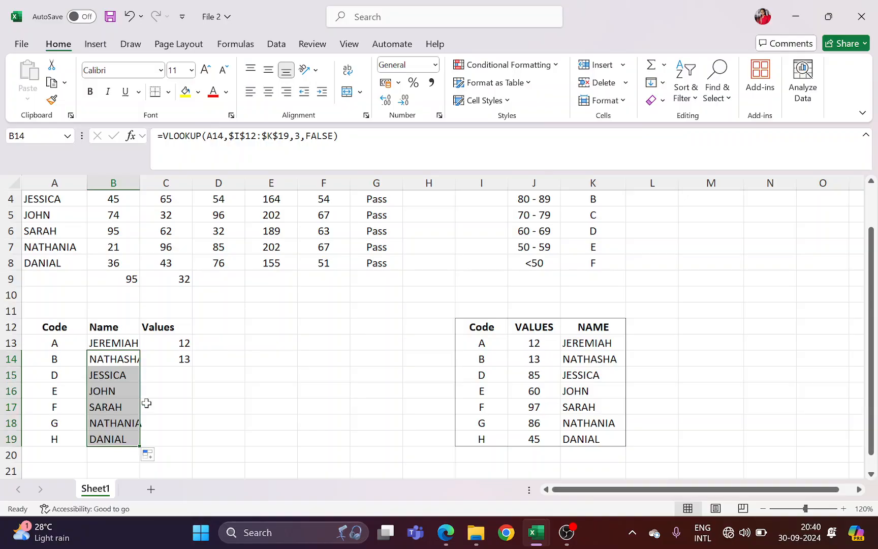
pyautogui.click(183, 359)
pyautogui.moveTo(193, 365); pyautogui.dragTo(198, 445)
pyautogui.click(230, 374)
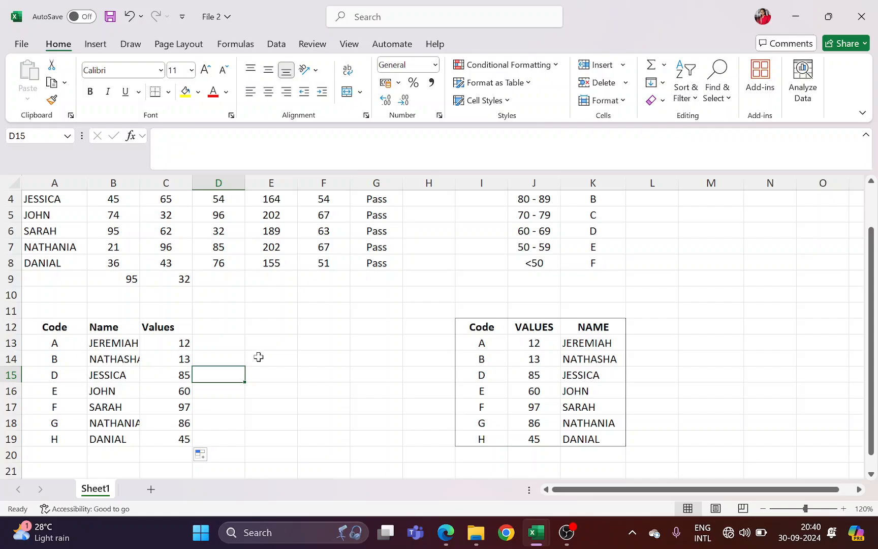
# Set up a Text That Contains highlight rule for the text "Fail" on the Pass/Fail results in G2:G8
pyautogui.scroll(1, 285, 328)
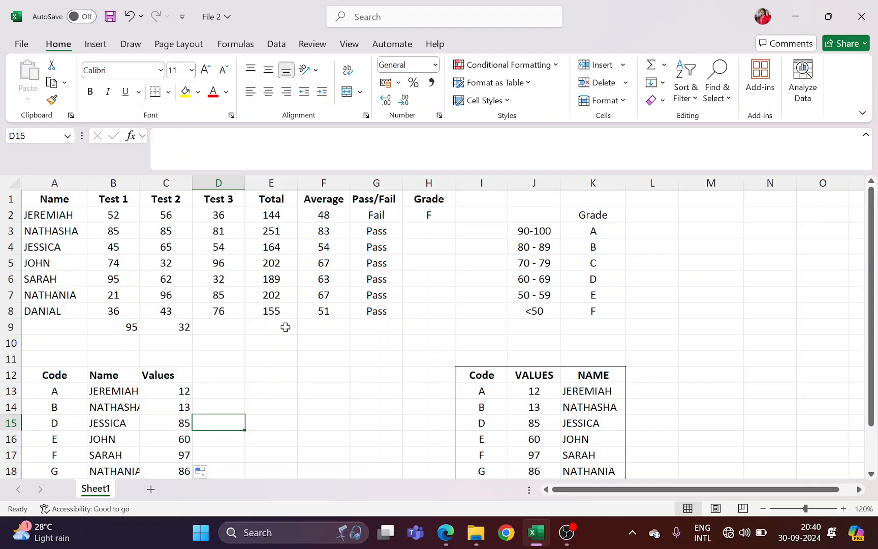
pyautogui.moveTo(376, 215); pyautogui.dragTo(375, 313)
pyautogui.click(387, 216)
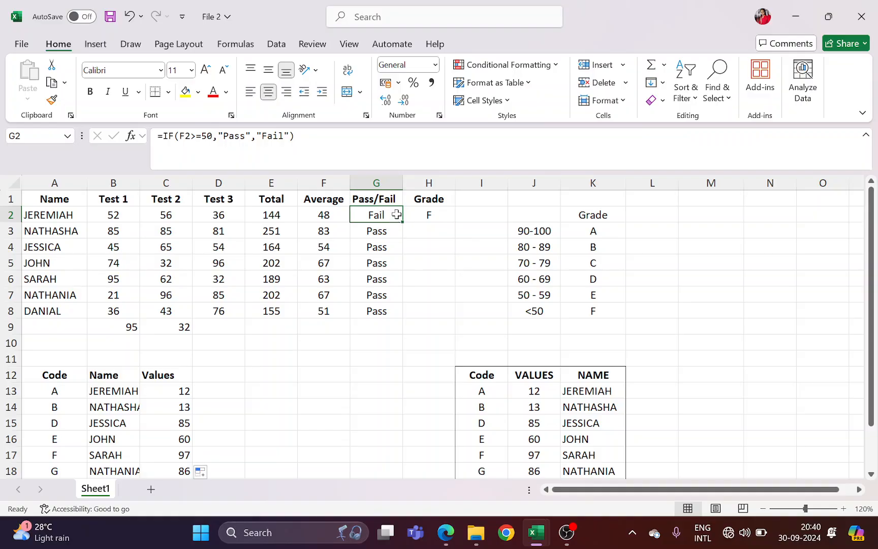
pyautogui.moveTo(390, 211); pyautogui.dragTo(392, 313)
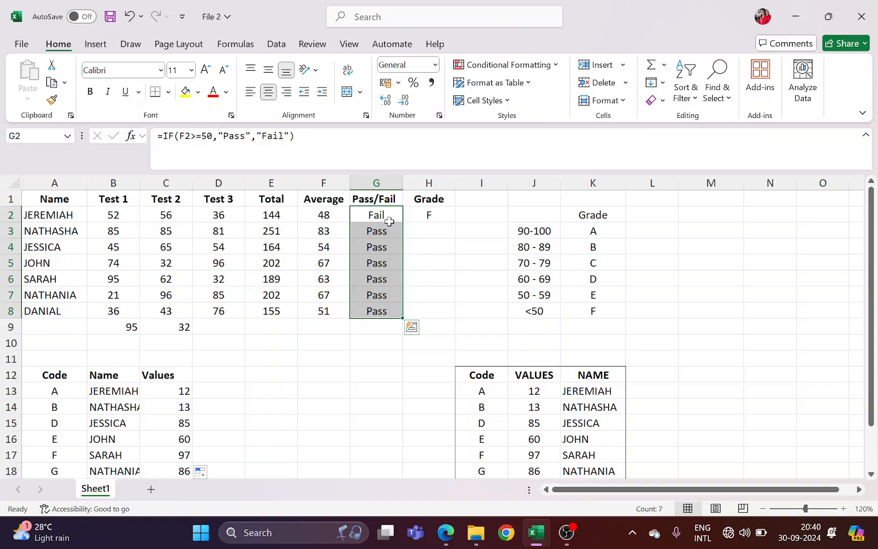
pyautogui.click(518, 66)
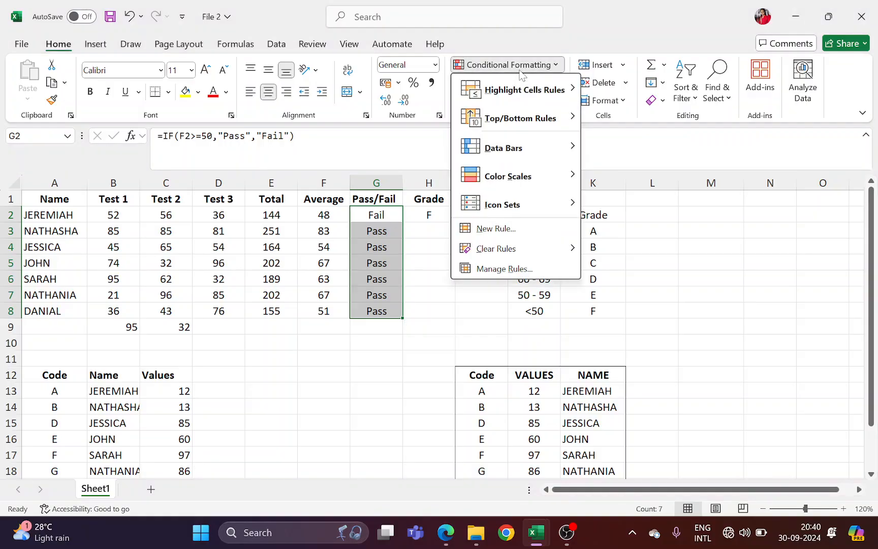
pyautogui.moveTo(527, 95)
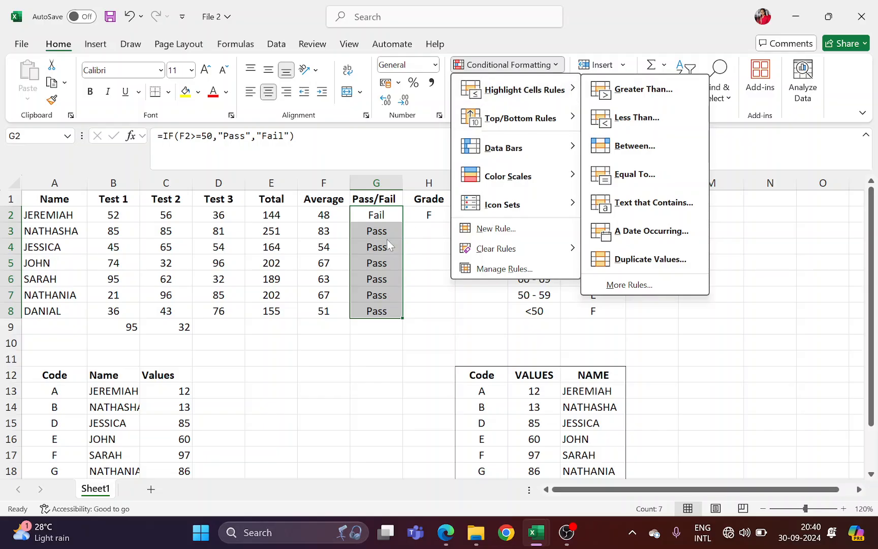
pyautogui.moveTo(561, 91)
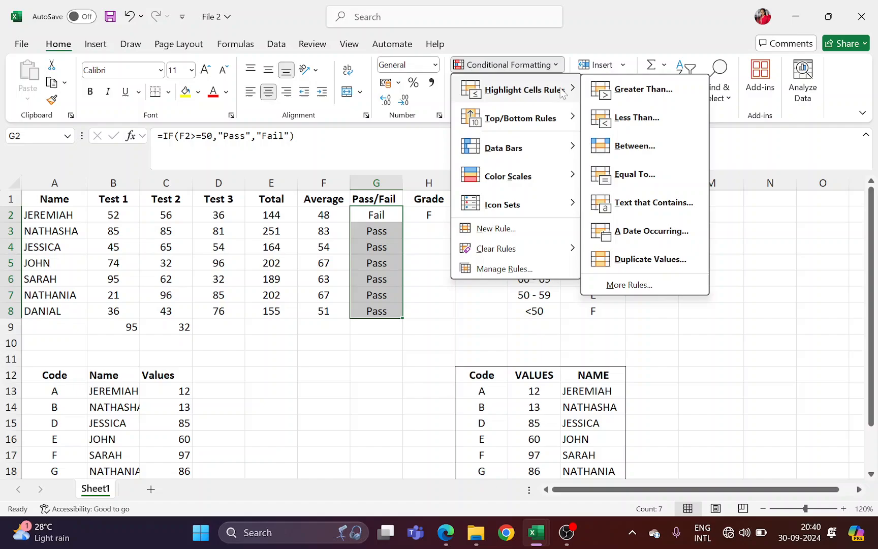
pyautogui.click(666, 203)
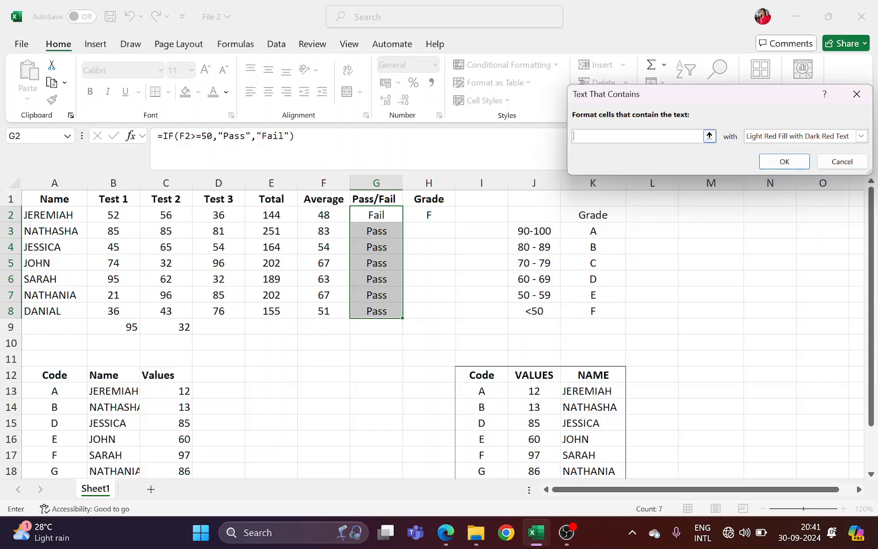
pyautogui.write('Fail')
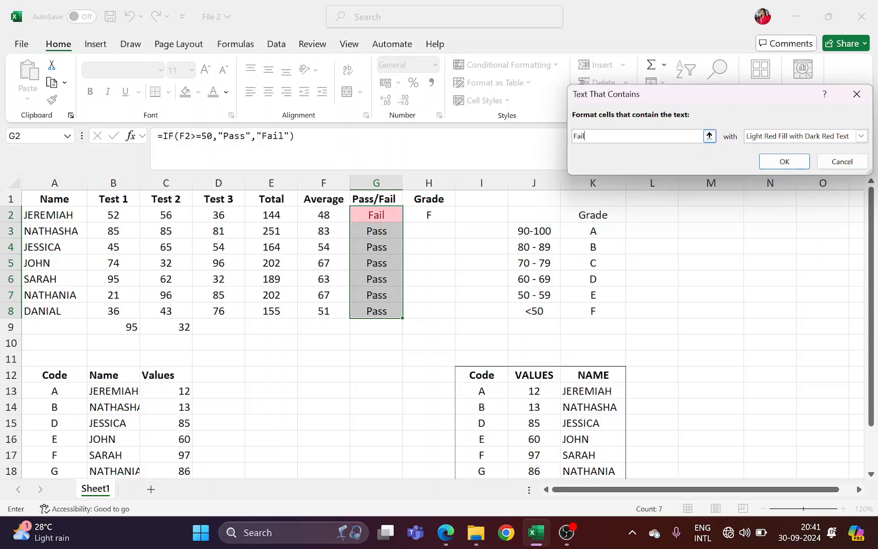
# Choose a custom format for the "Fail" rule and set its font colour to white
pyautogui.click(861, 135)
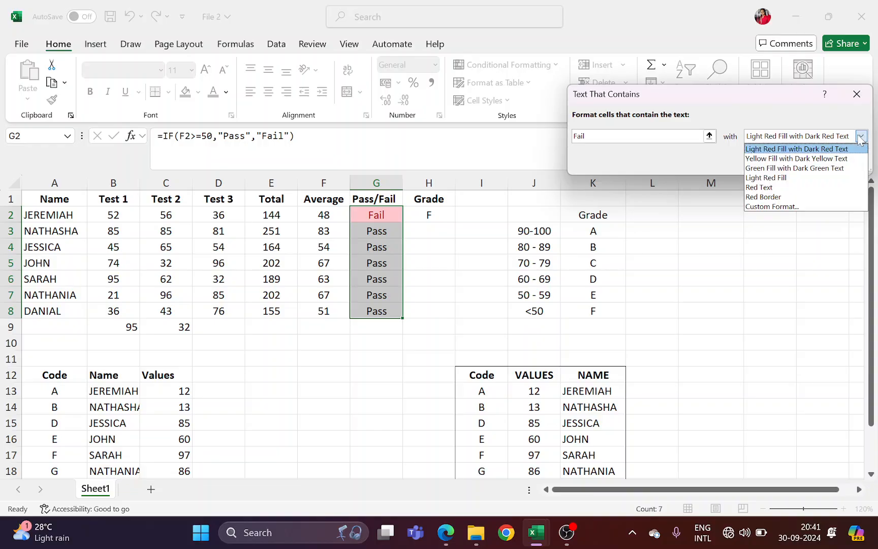
pyautogui.click(779, 207)
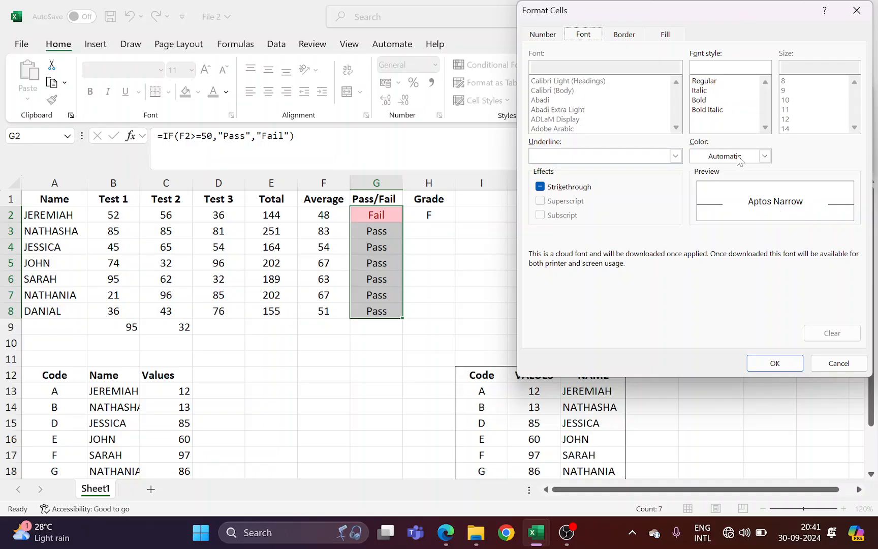
pyautogui.click(764, 156)
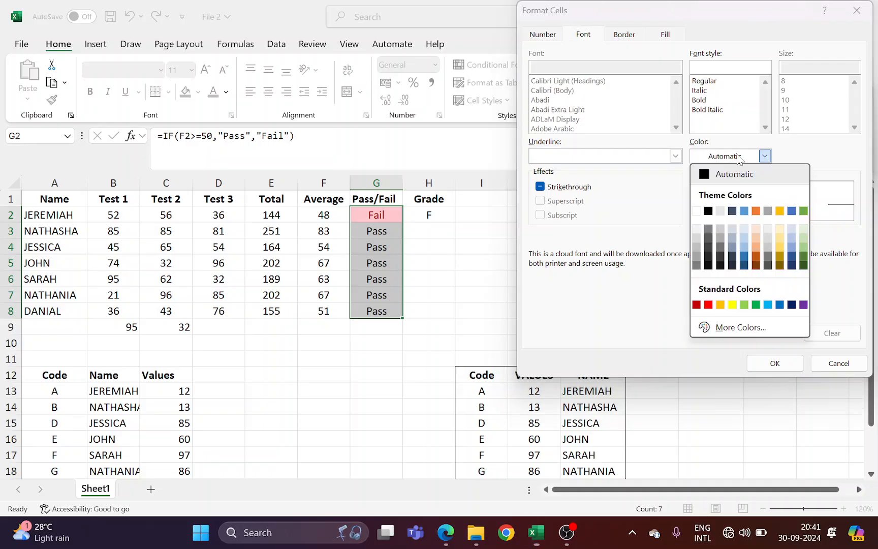
pyautogui.click(696, 212)
pyautogui.click(764, 156)
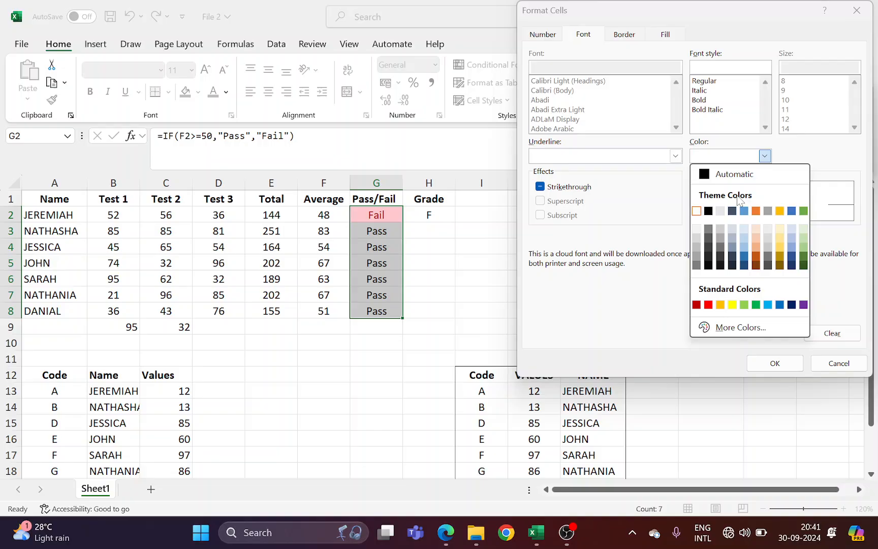
pyautogui.click(697, 212)
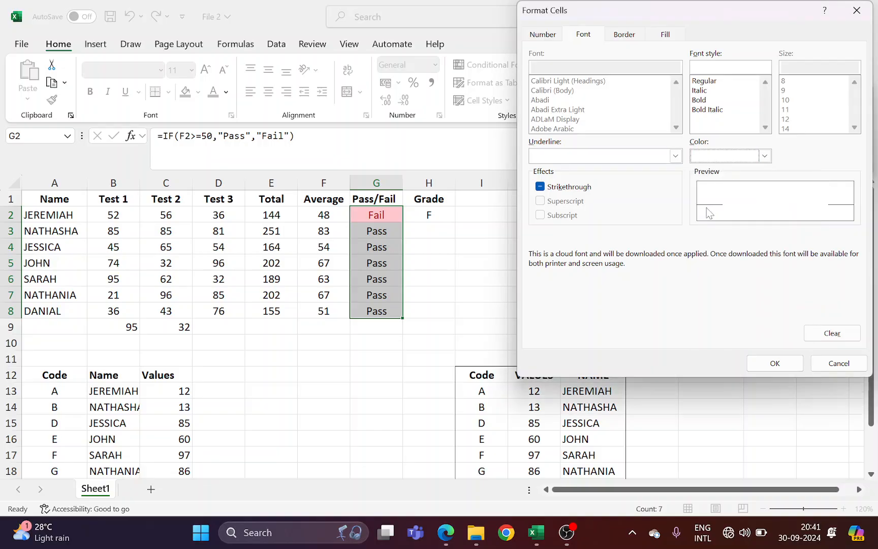
# Give the custom format of the "Fail" rule a red fill and apply the rule to G2:G8
pyautogui.click(666, 38)
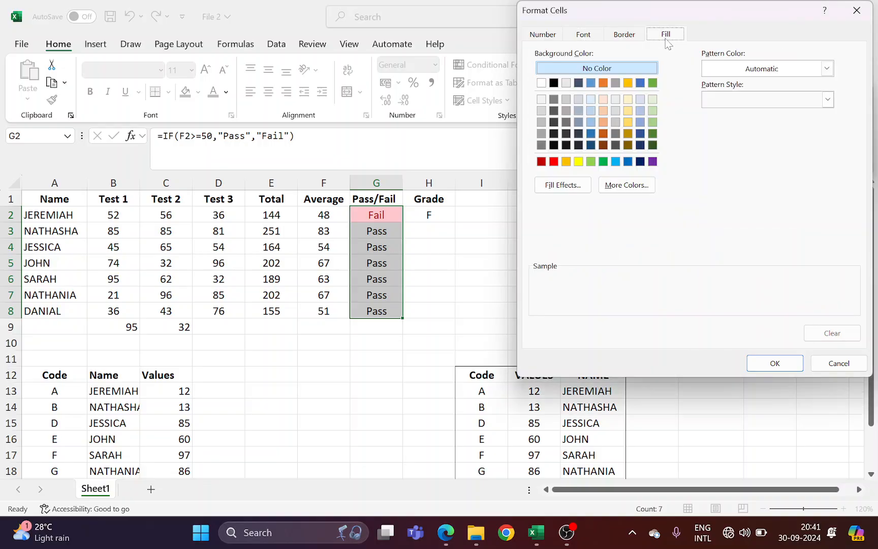
pyautogui.click(554, 162)
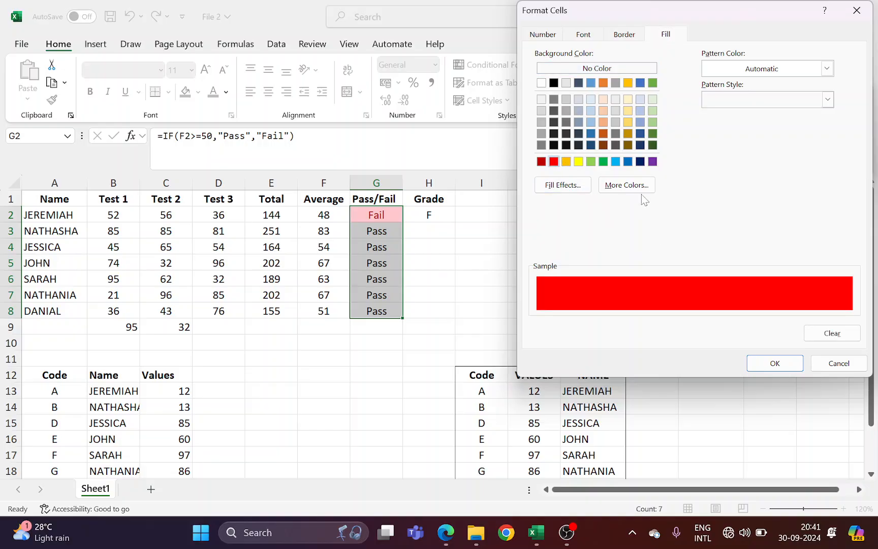
pyautogui.click(585, 36)
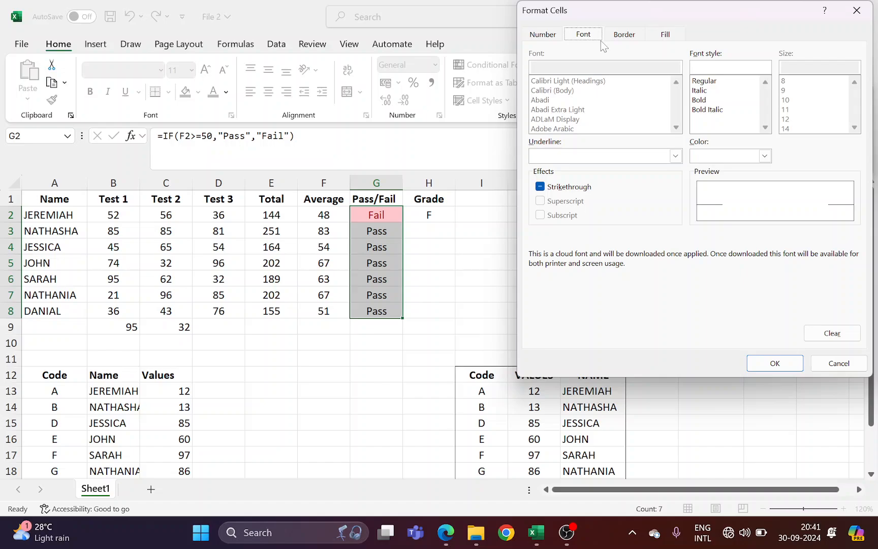
pyautogui.click(672, 36)
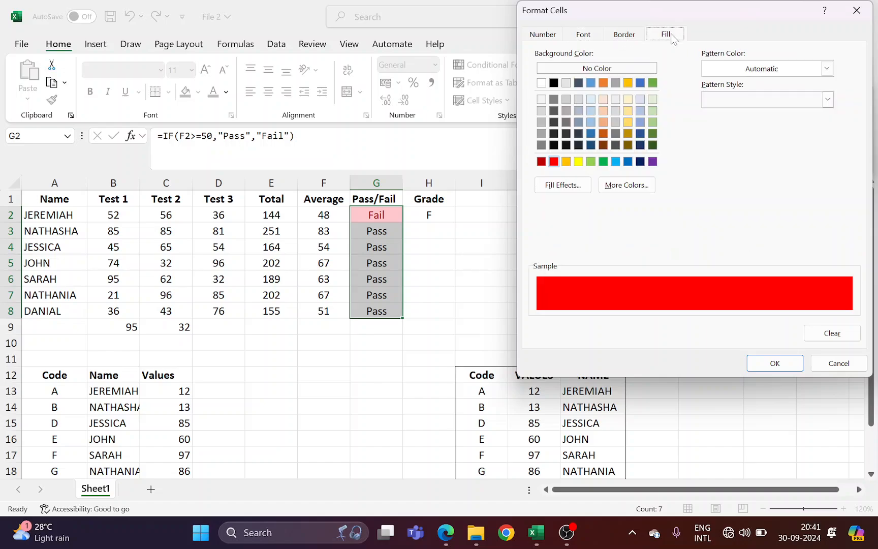
pyautogui.click(781, 364)
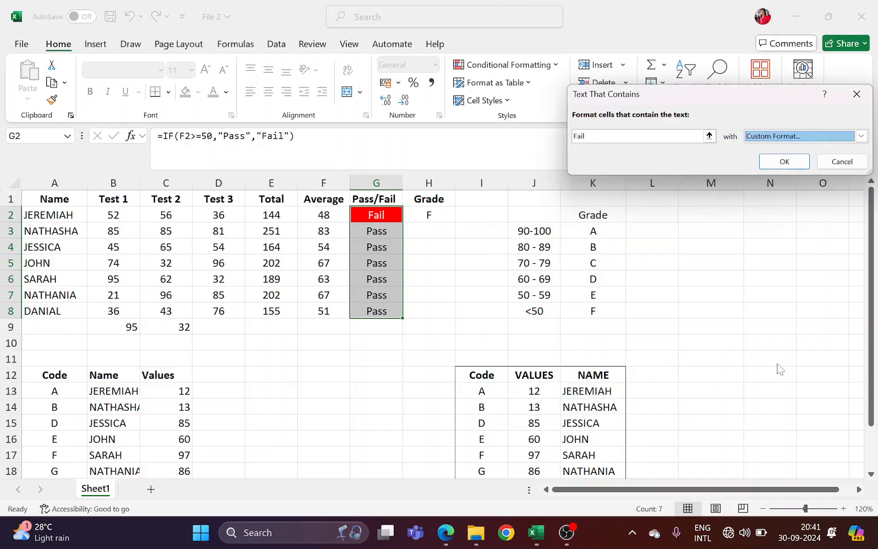
pyautogui.click(773, 164)
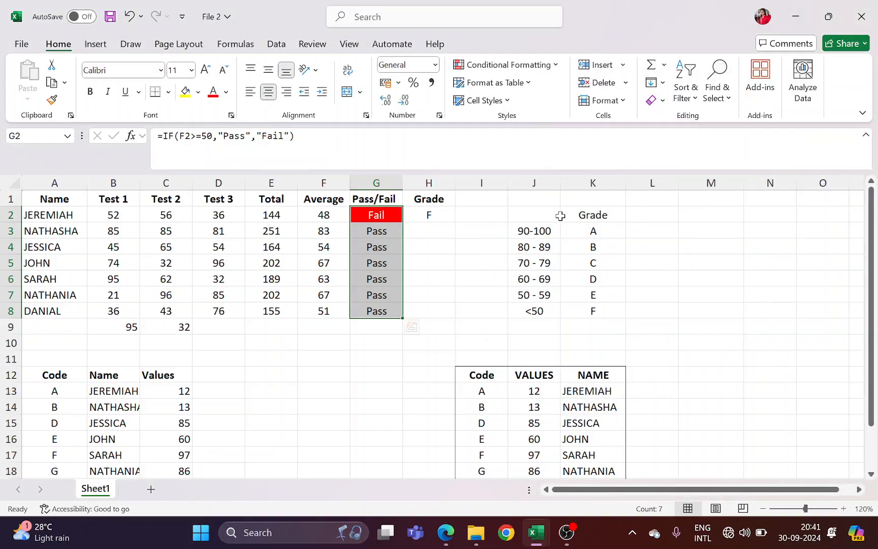
pyautogui.click(462, 247)
pyautogui.click(382, 219)
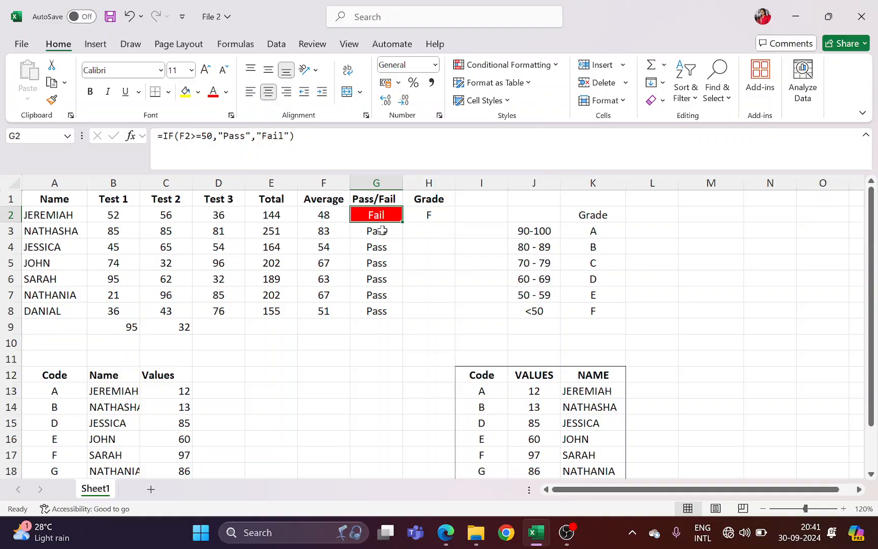
# Set up a Text That Contains highlight rule for the text "Pass" on the Pass/Fail results in G2:G8
pyautogui.moveTo(380, 216); pyautogui.dragTo(380, 309)
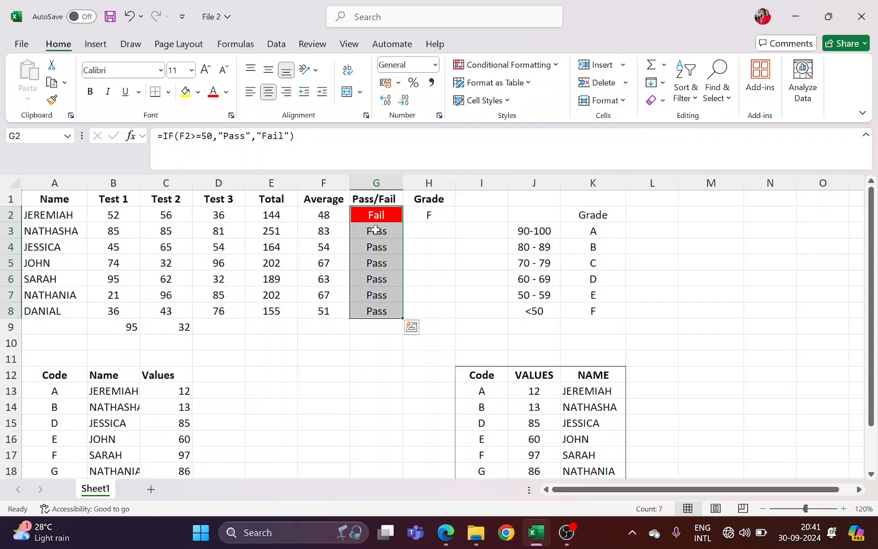
pyautogui.click(517, 68)
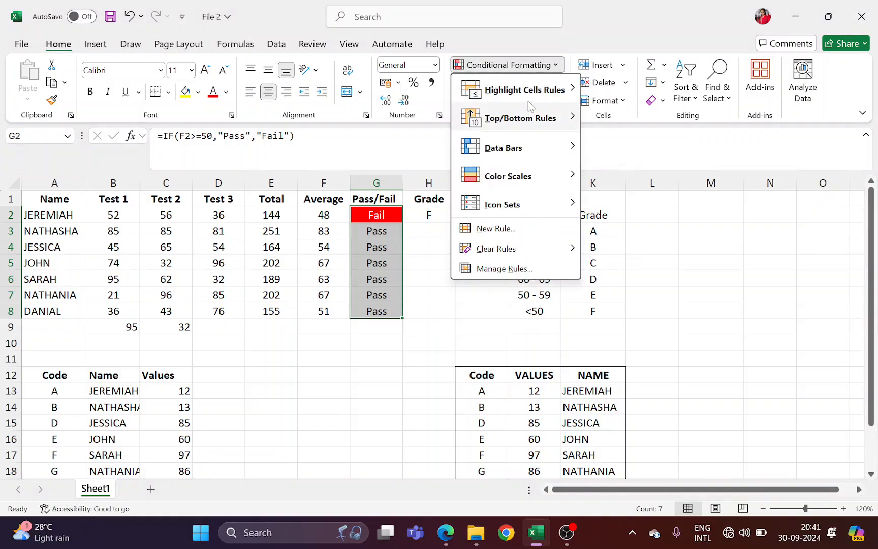
pyautogui.moveTo(531, 96)
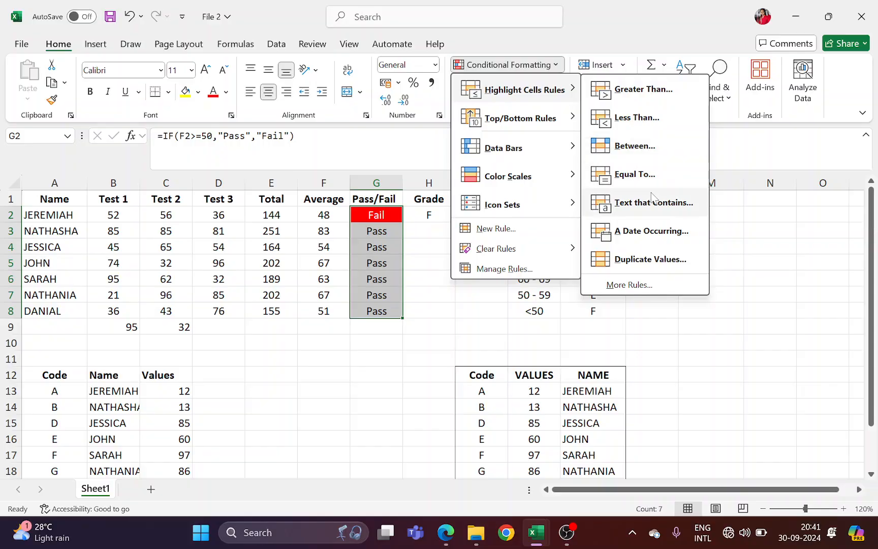
pyautogui.click(655, 205)
pyautogui.write('Pass')
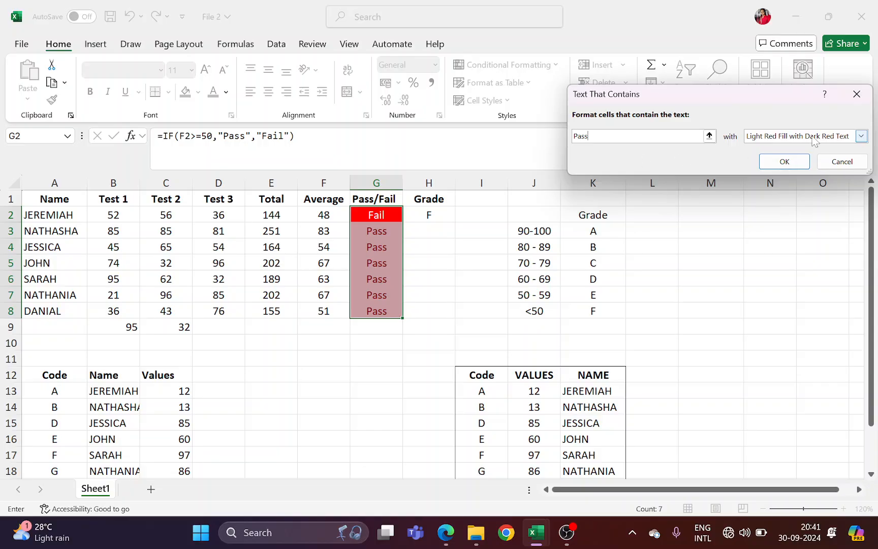
# Give the "Pass" rule a custom format with a light green fill and black font, and apply it
pyautogui.click(861, 136)
pyautogui.click(790, 206)
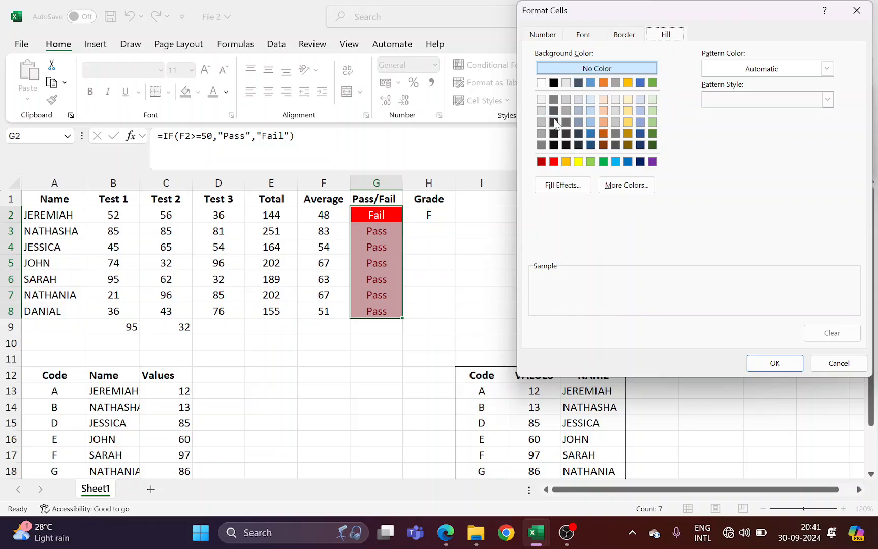
pyautogui.click(592, 161)
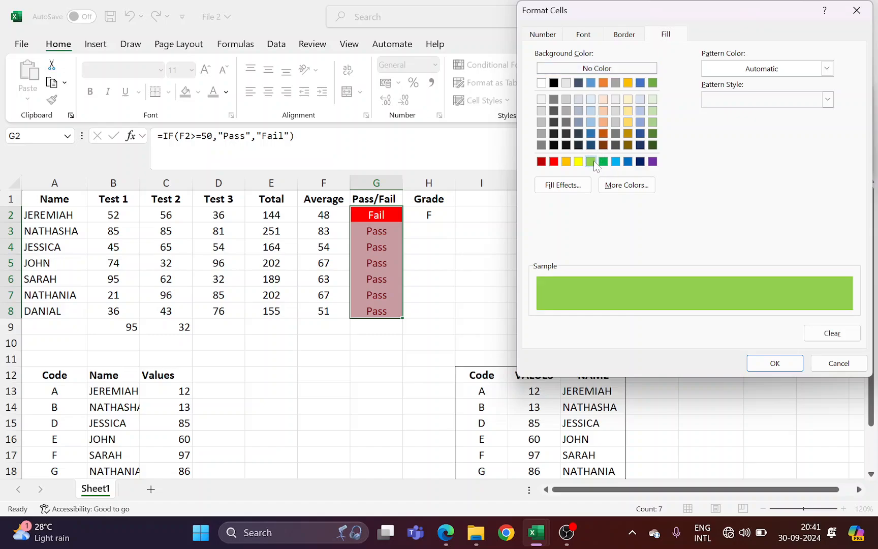
pyautogui.click(579, 35)
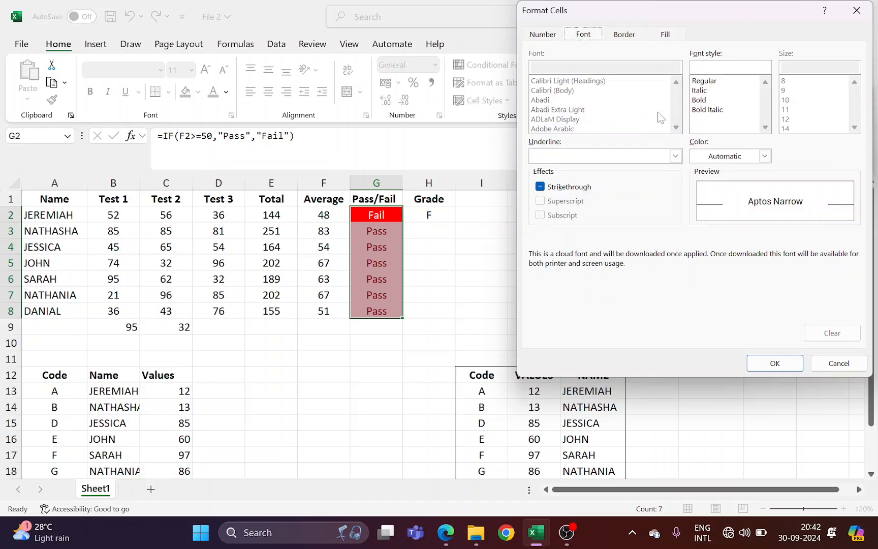
pyautogui.click(764, 157)
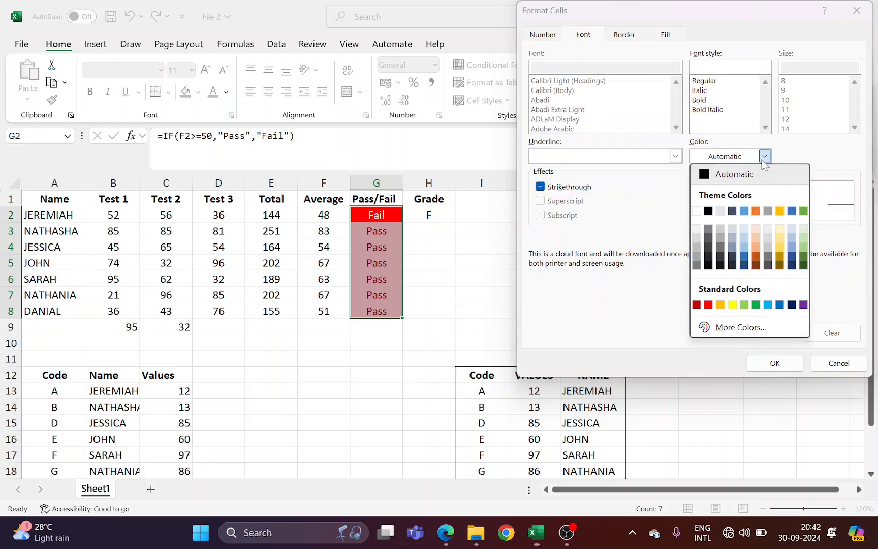
pyautogui.click(708, 211)
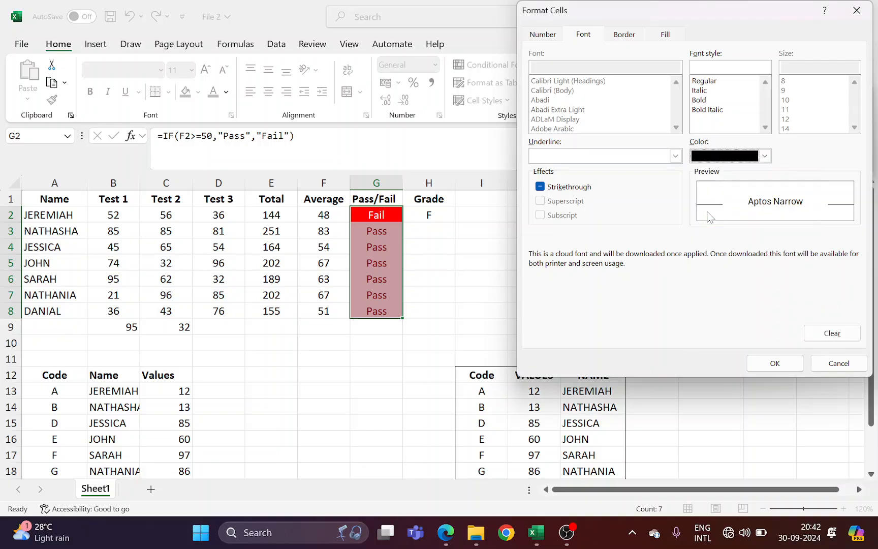
pyautogui.click(775, 366)
pyautogui.click(768, 165)
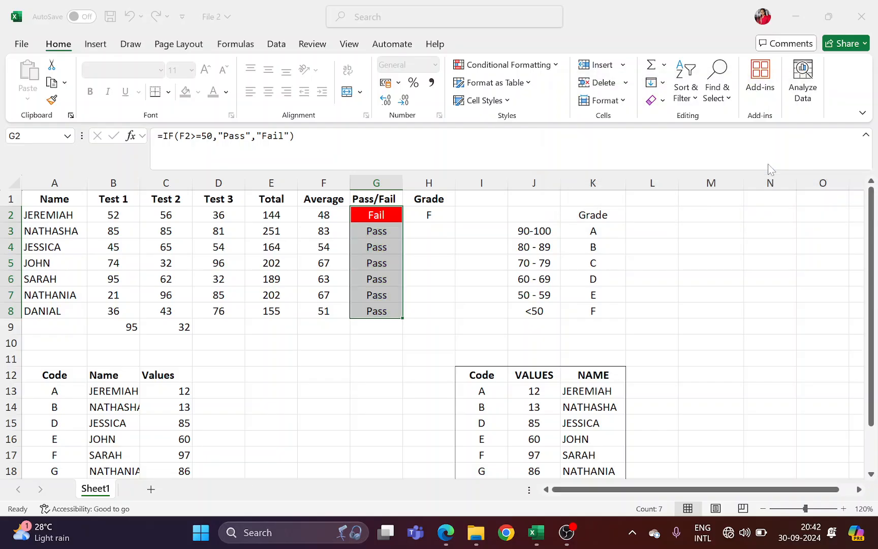
pyautogui.click(704, 282)
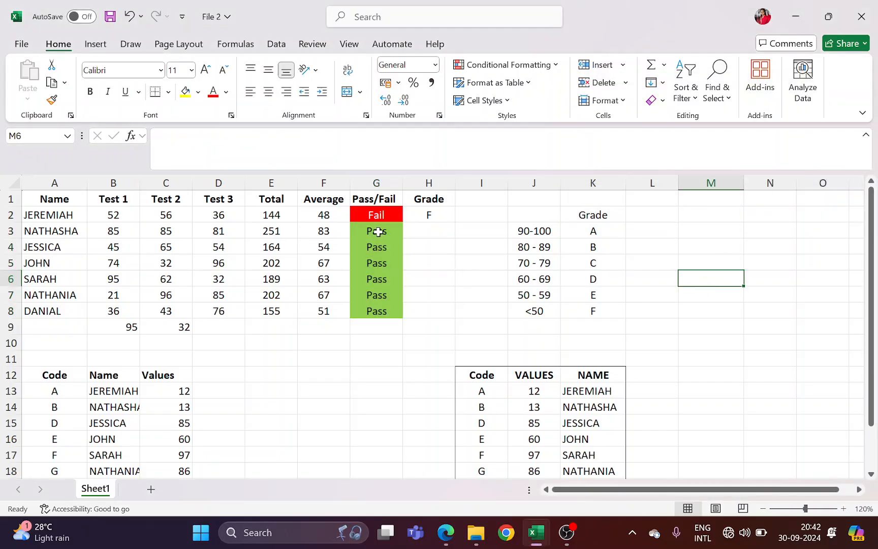
pyautogui.moveTo(379, 232); pyautogui.dragTo(383, 304)
pyautogui.click(422, 267)
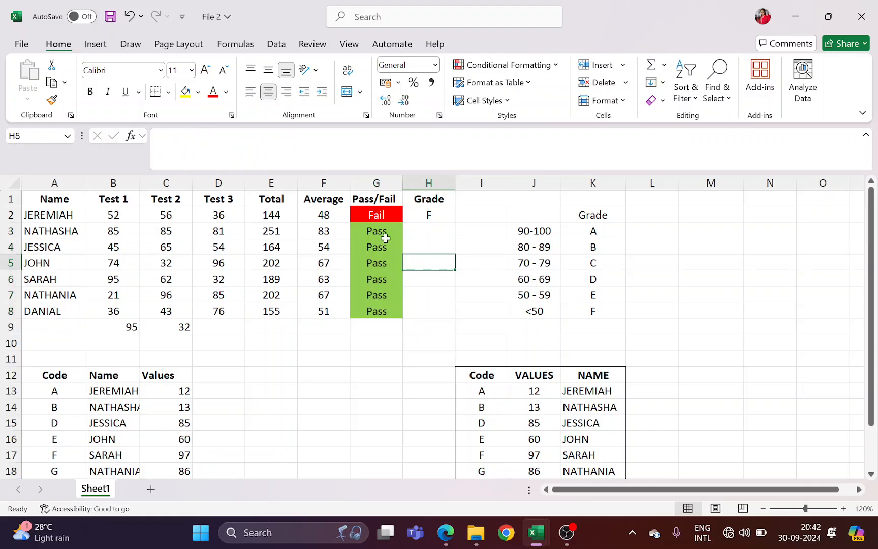
pyautogui.click(381, 215)
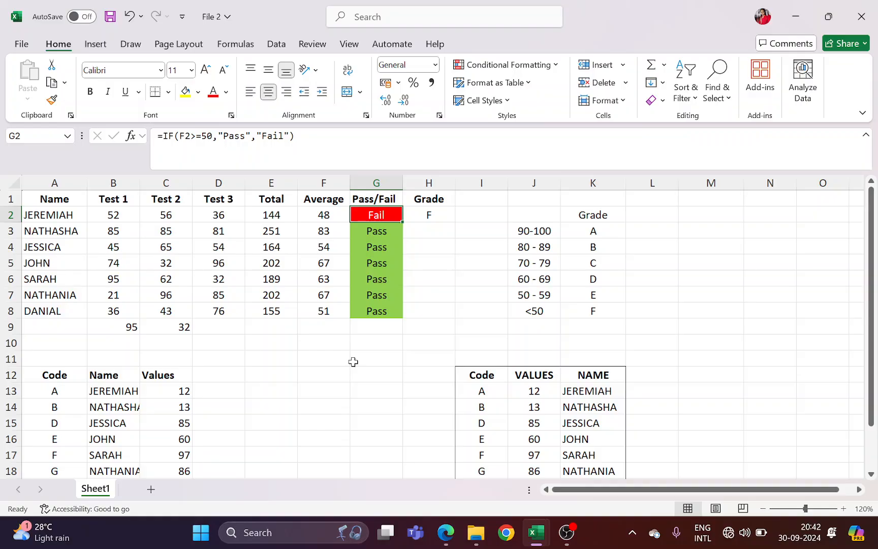
# Set up a Less Than highlight rule with the value 50 on the averages in F2:F8
pyautogui.moveTo(314, 215); pyautogui.dragTo(323, 306)
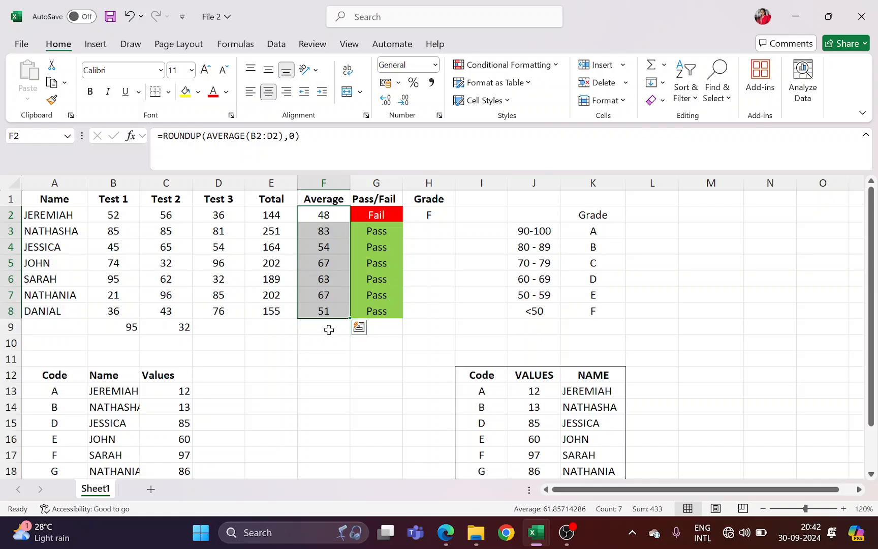
pyautogui.click(543, 70)
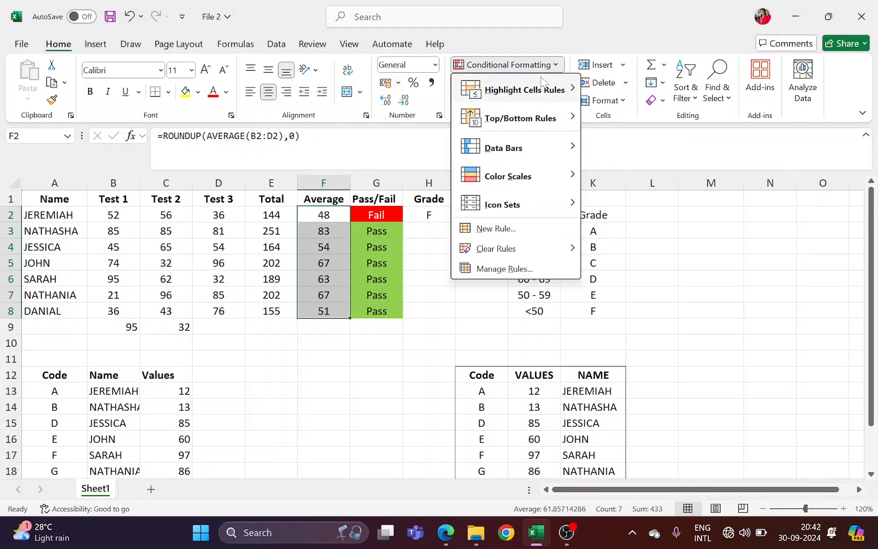
pyautogui.moveTo(543, 94)
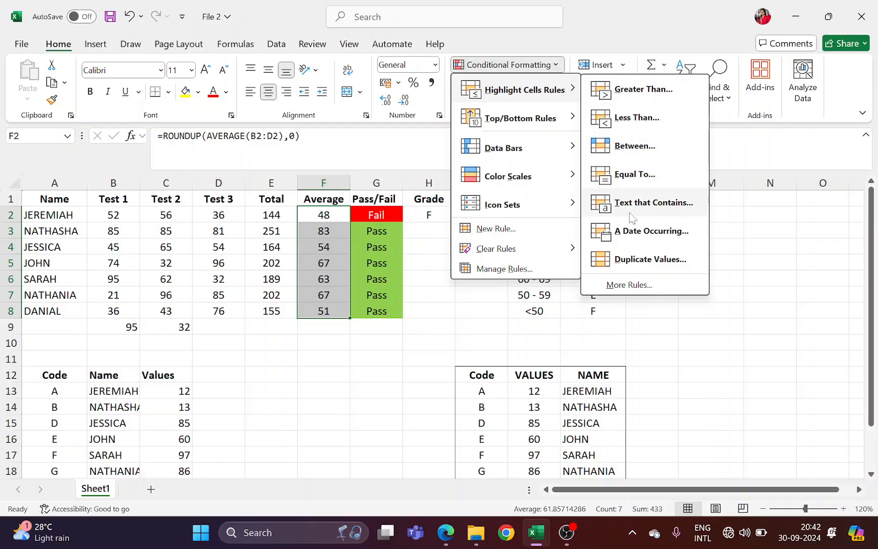
pyautogui.click(629, 120)
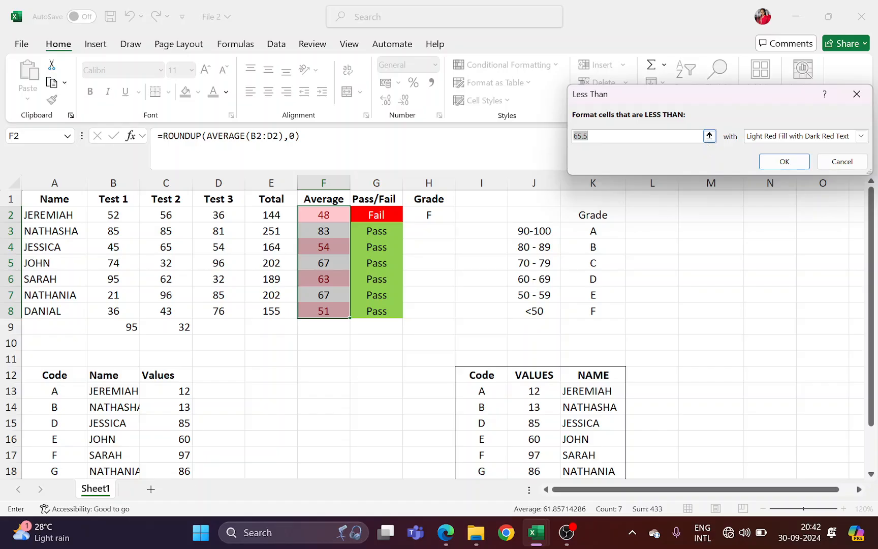
pyautogui.write('50')
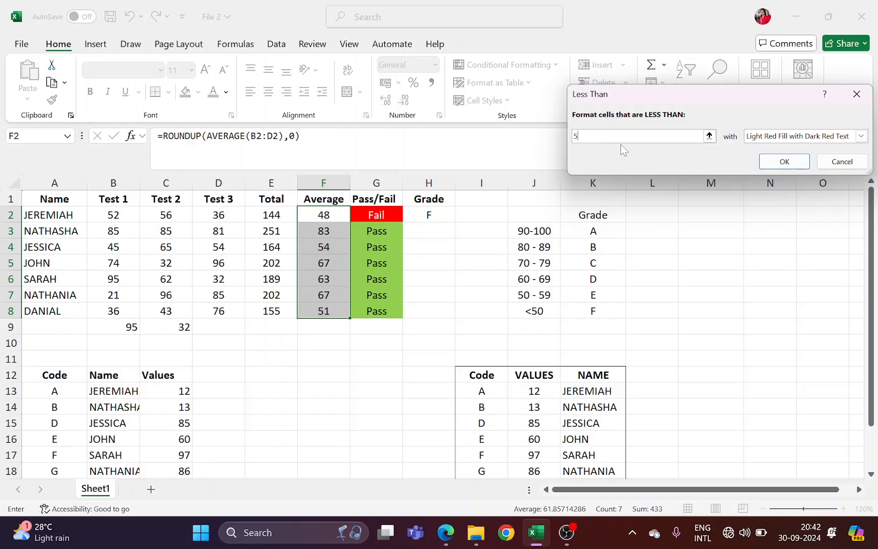
# Give the Less Than rule a custom format with white font and red fill, and apply it to the averages
pyautogui.click(862, 136)
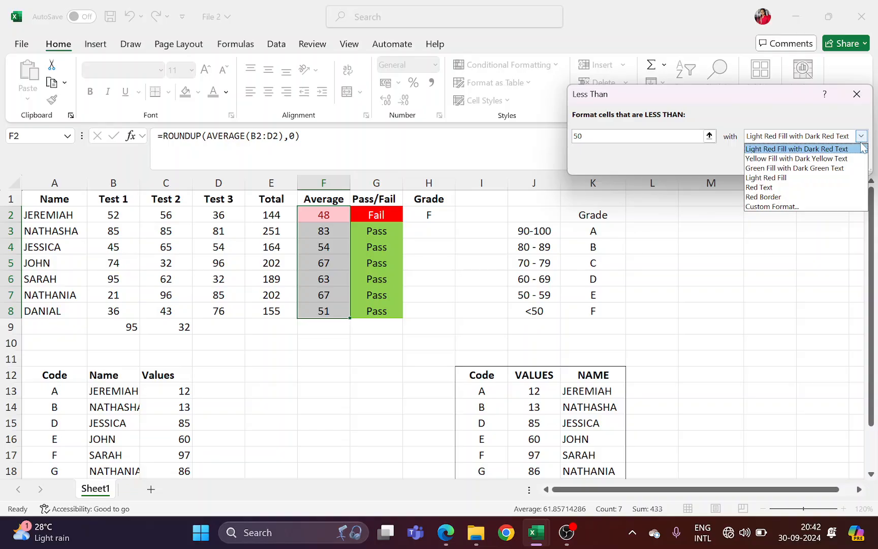
pyautogui.click(795, 207)
pyautogui.click(764, 156)
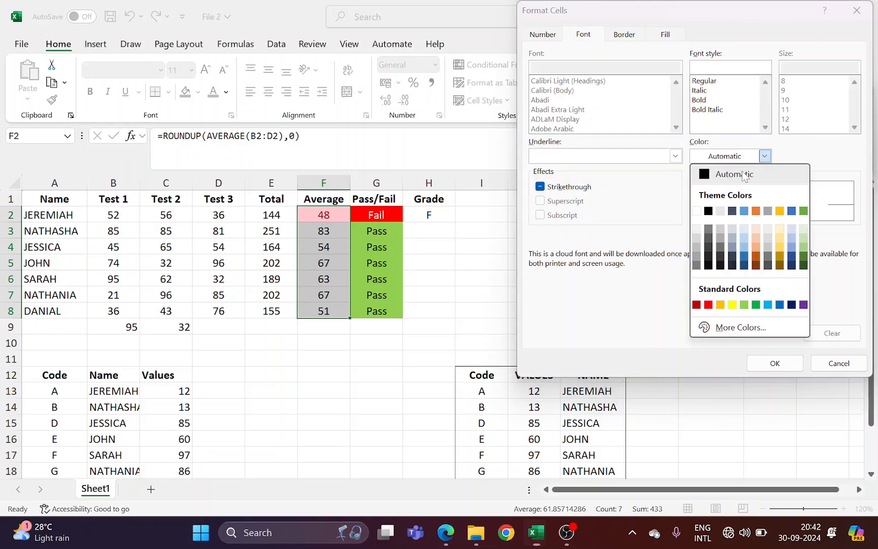
pyautogui.click(696, 210)
pyautogui.click(665, 34)
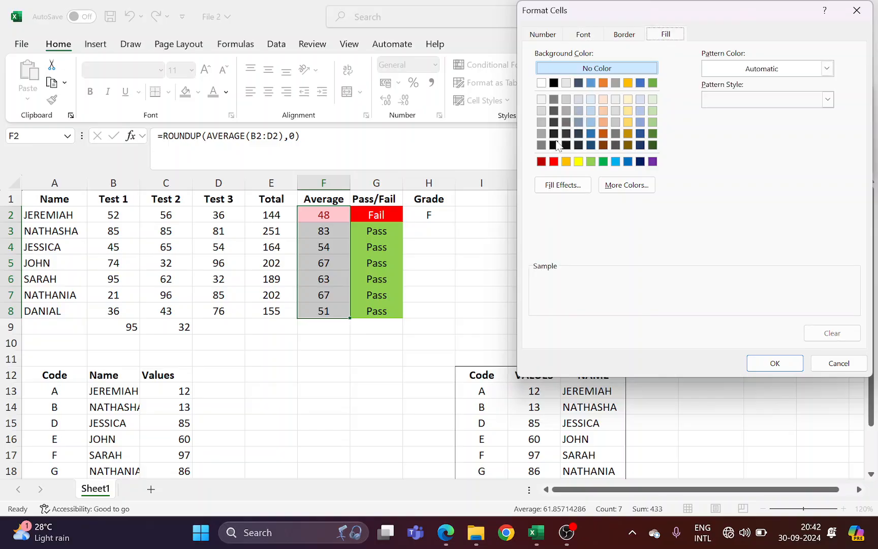
pyautogui.click(553, 161)
pyautogui.click(775, 363)
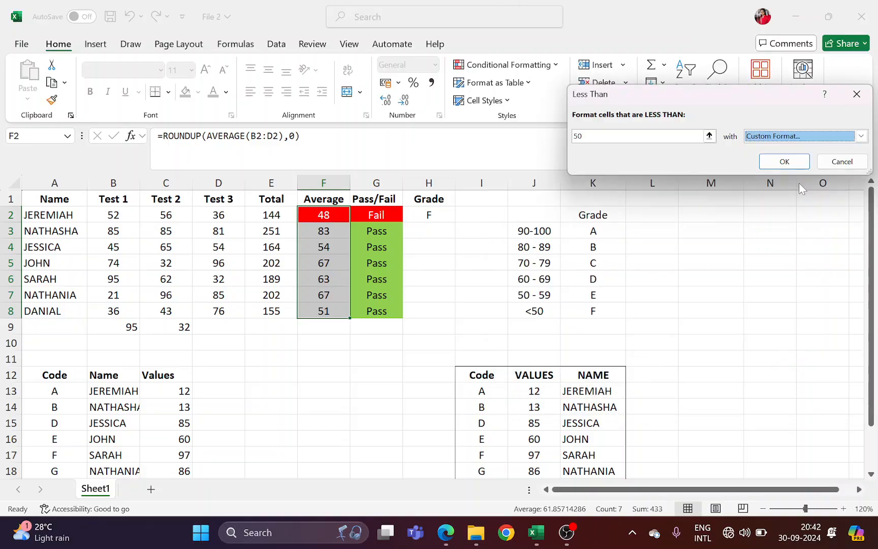
pyautogui.click(786, 163)
pyautogui.click(711, 311)
pyautogui.click(329, 230)
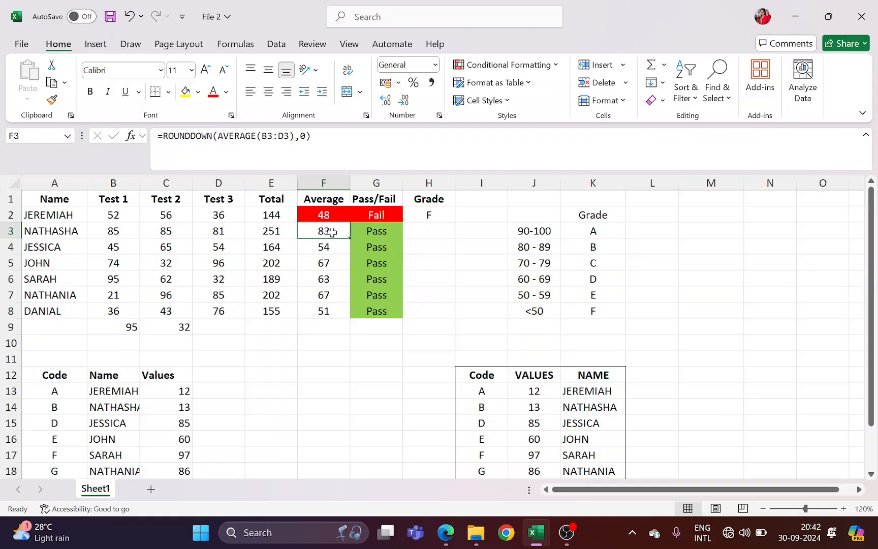
pyautogui.click(336, 216)
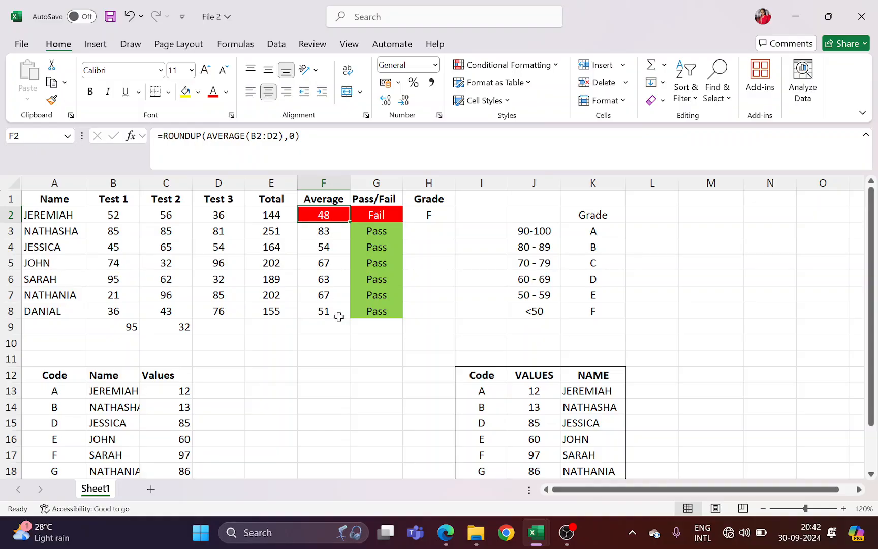
pyautogui.click(329, 386)
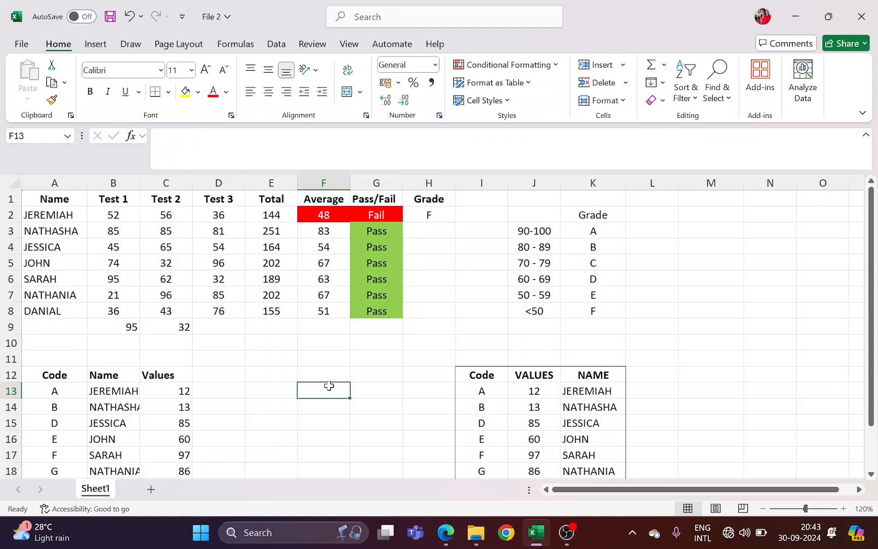
# Switch to the j2431divers workbook and dismiss its possible data loss notice
pyautogui.moveTo(535, 533)
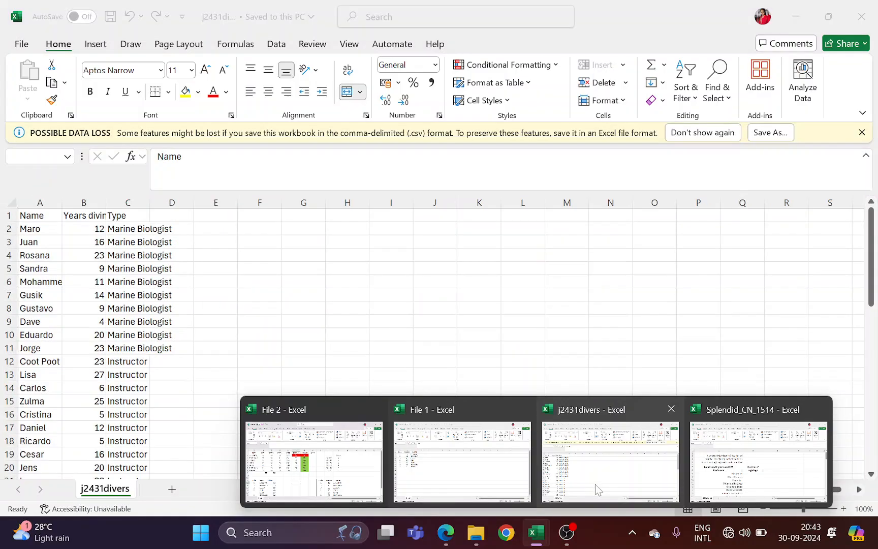
pyautogui.click(597, 489)
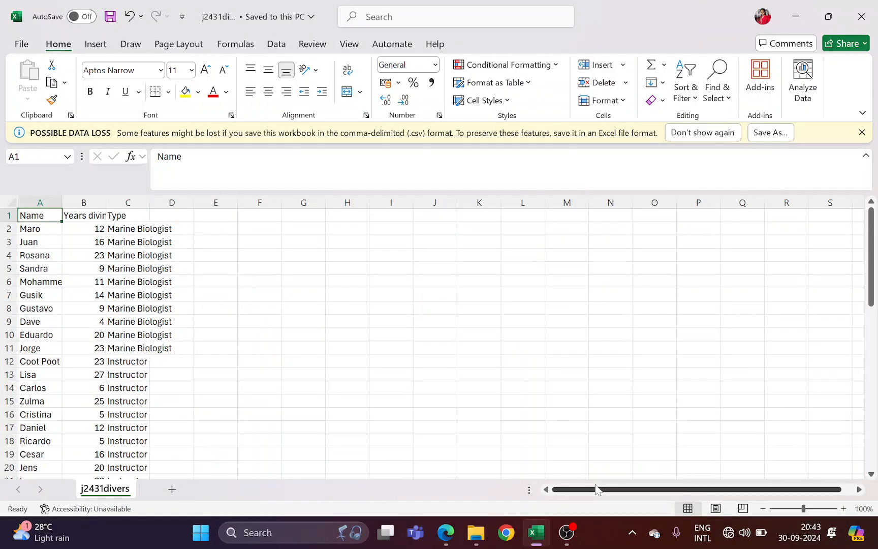
pyautogui.click(862, 132)
pyautogui.moveTo(546, 533)
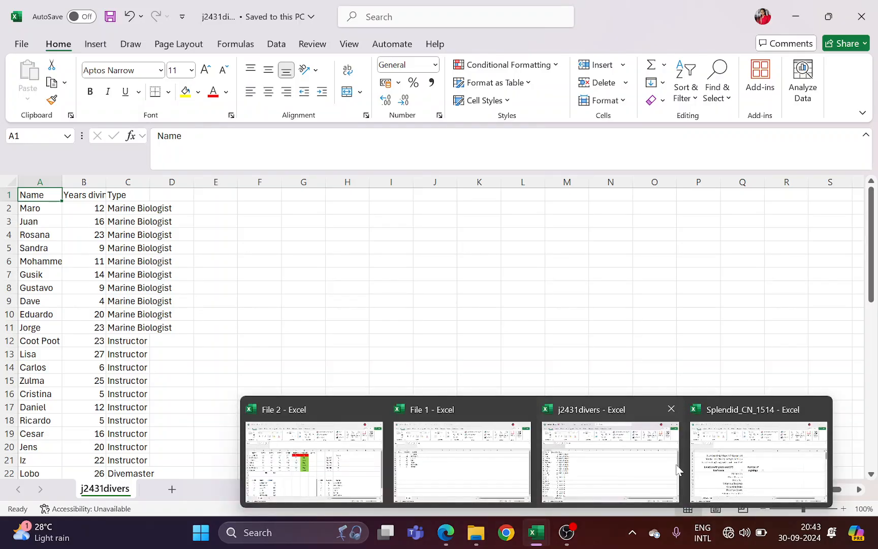
# Switch to the 2024 June 31 QP PDF in Edge and highlight "Place in cell B3", "count" and the total number of sightings in question 3
pyautogui.click(724, 460)
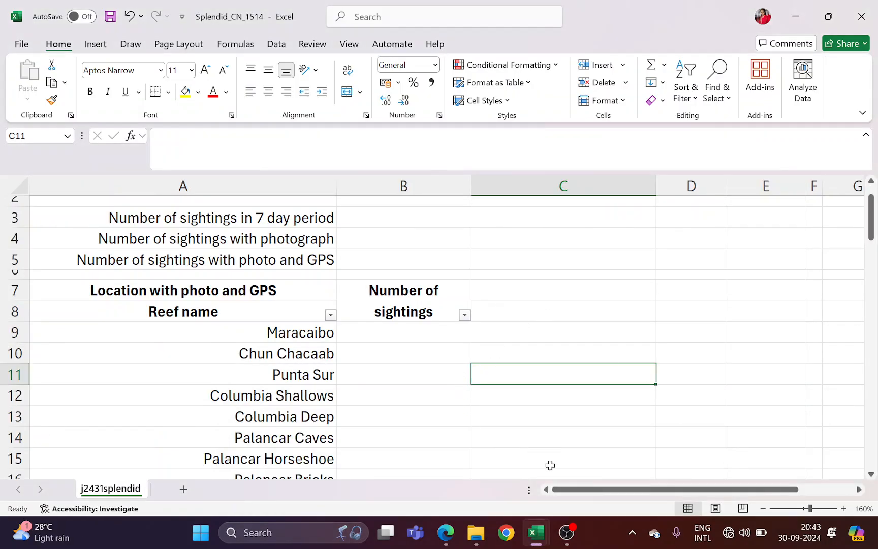
pyautogui.moveTo(448, 529)
pyautogui.click(434, 447)
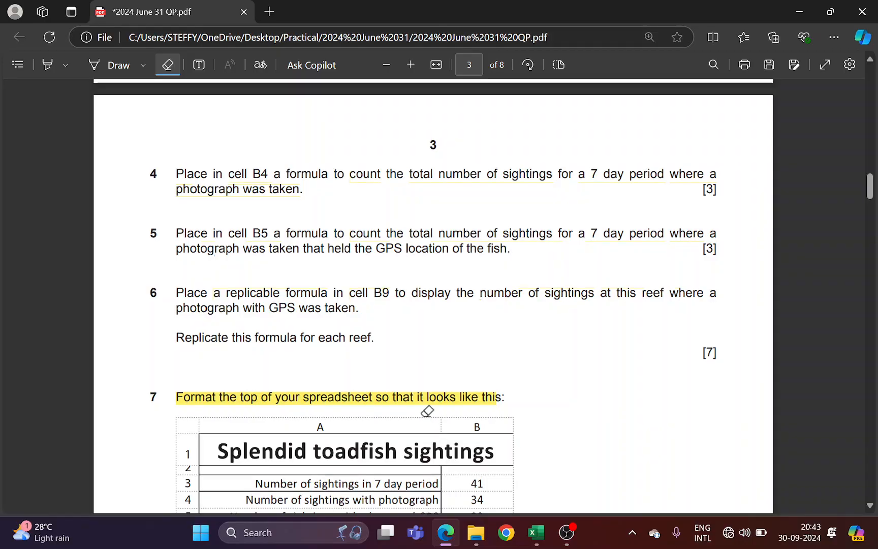
pyautogui.scroll(5, 425, 407)
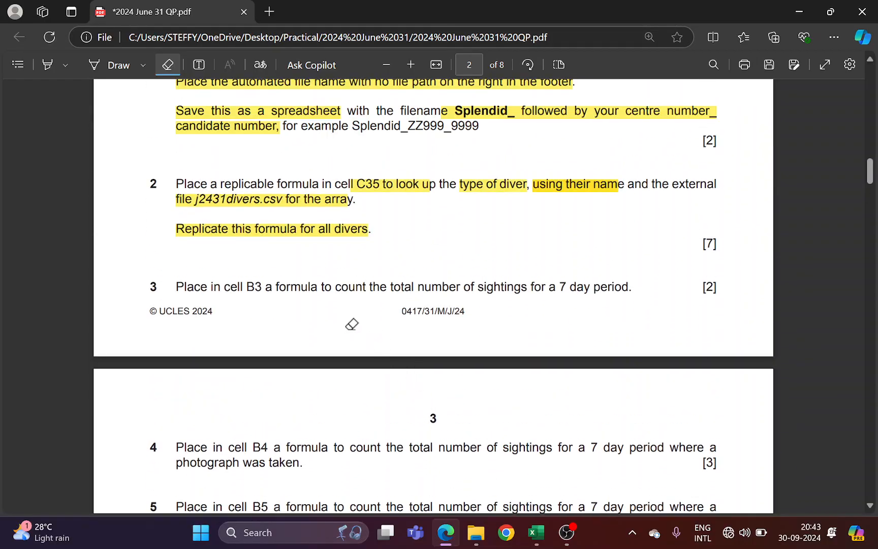
pyautogui.click(44, 66)
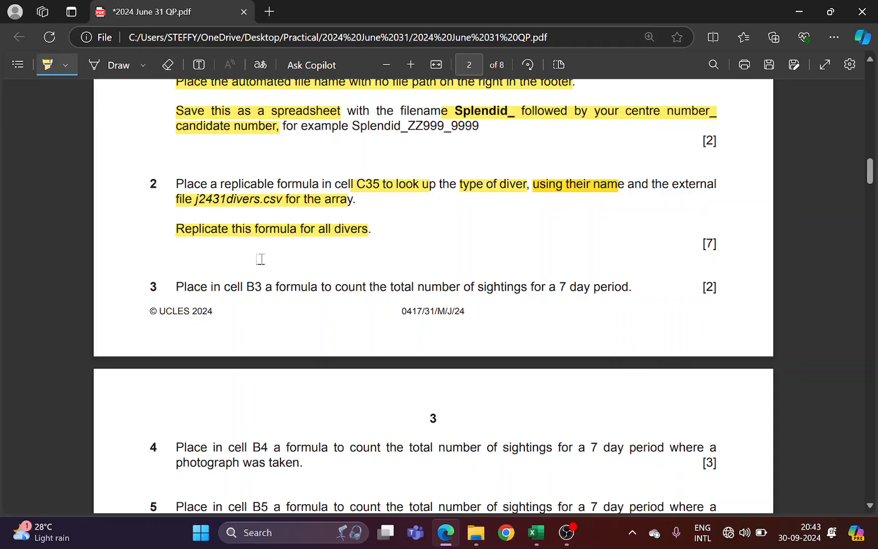
pyautogui.scroll(-2, 316, 307)
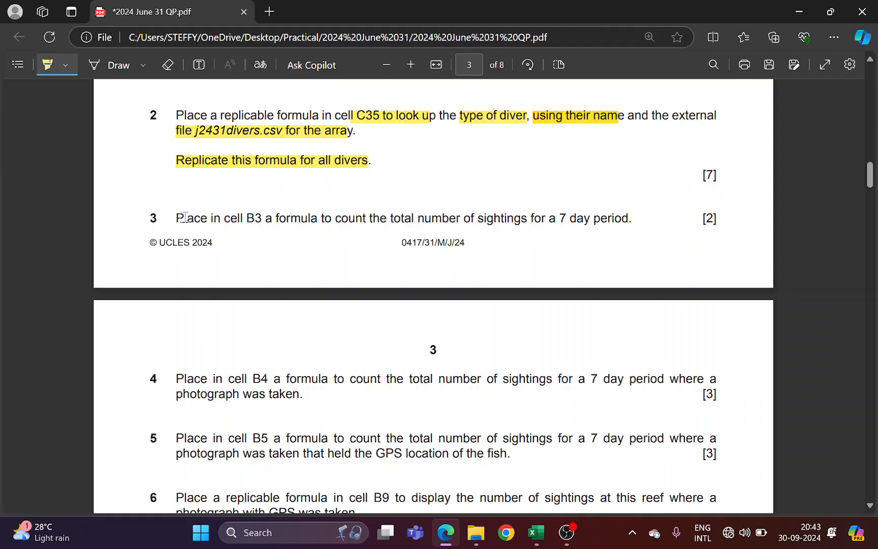
pyautogui.moveTo(184, 218); pyautogui.dragTo(266, 219)
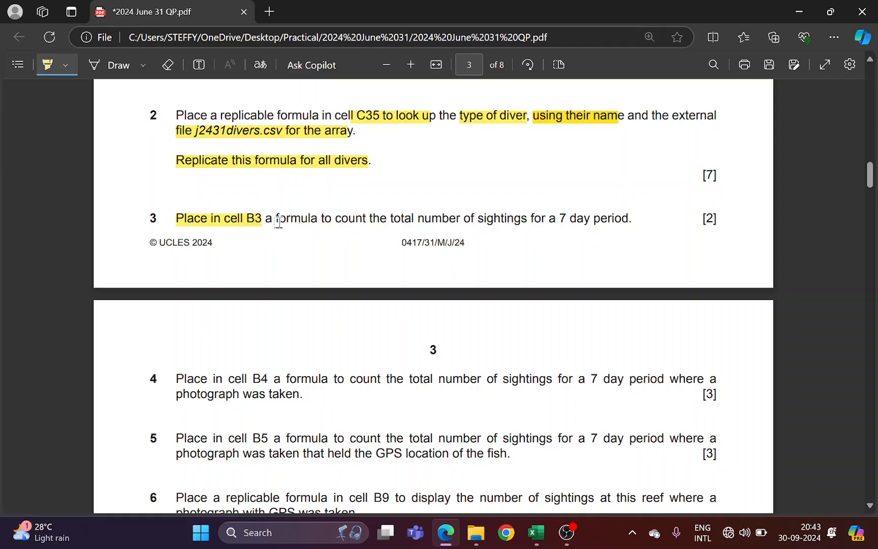
pyautogui.moveTo(335, 218); pyautogui.dragTo(366, 219)
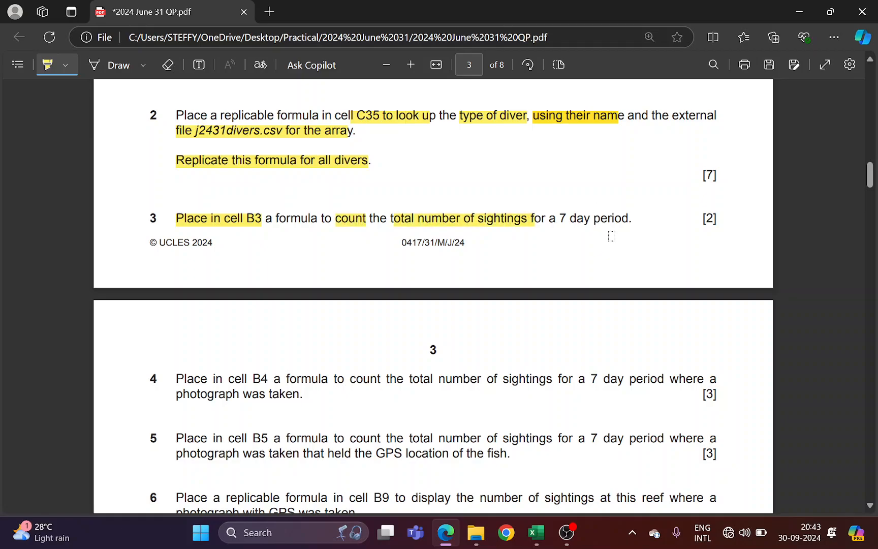
# Switch back to the Splendid_CN_1514 workbook in Excel and enter =COUNTA(B35:B75) in cell B3 to count the sightings
pyautogui.hotkey('alt', 'Tab')
pyautogui.scroll(1, 386, 358)
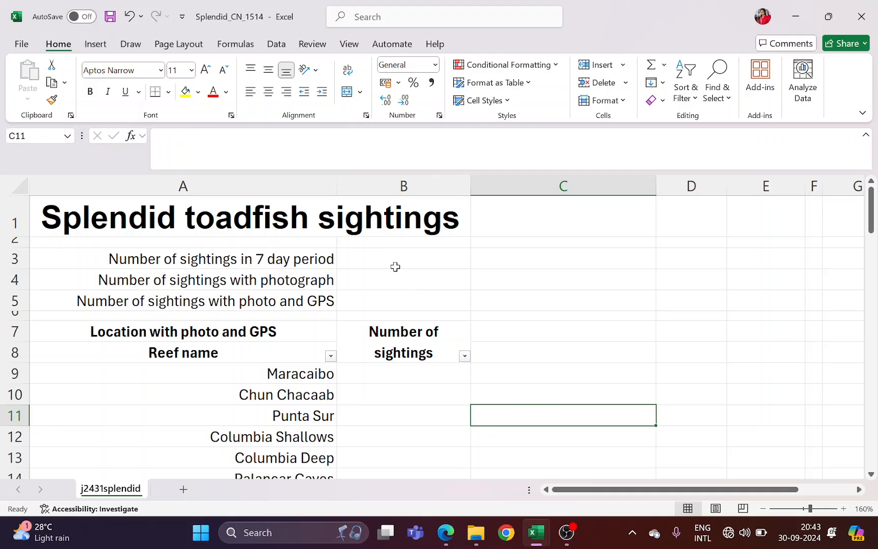
pyautogui.click(394, 260)
pyautogui.scroll(-8, 398, 378)
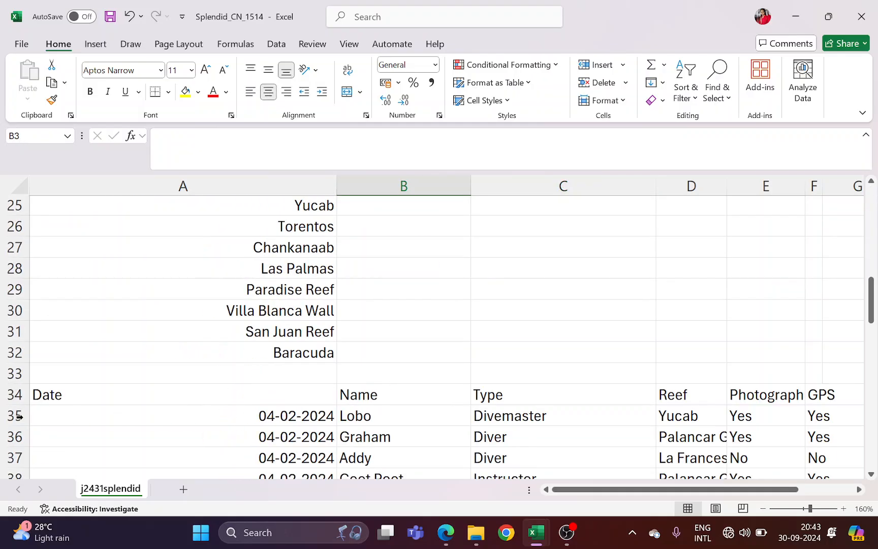
pyautogui.scroll(8, 500, 387)
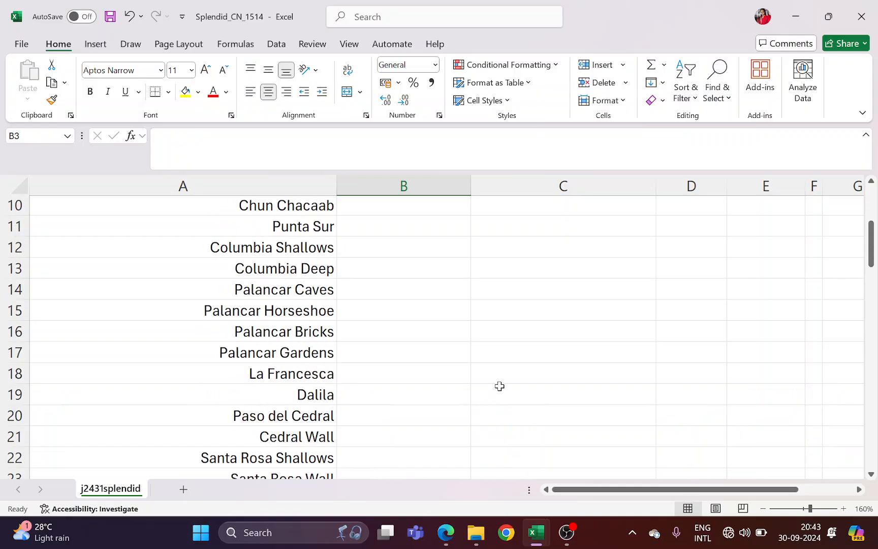
pyautogui.hotkey('alt', 'Tab')
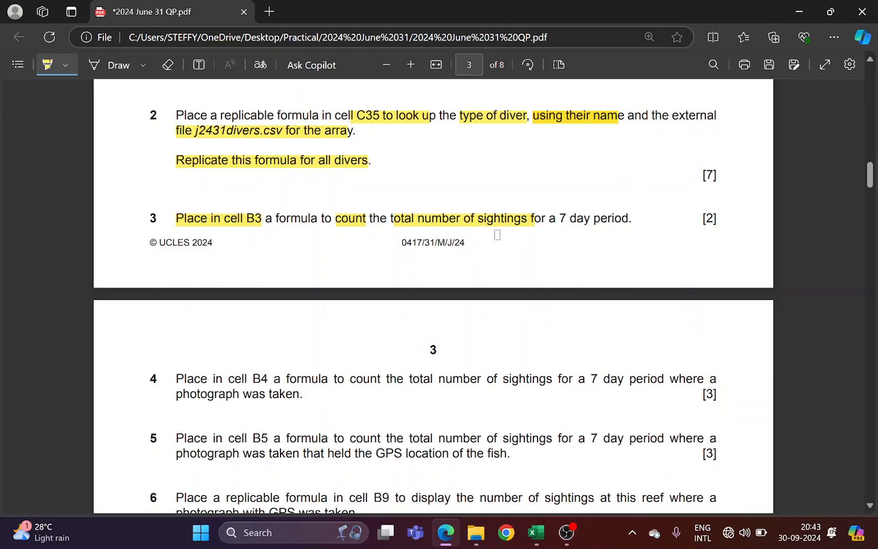
pyautogui.hotkey('alt', 'Tab')
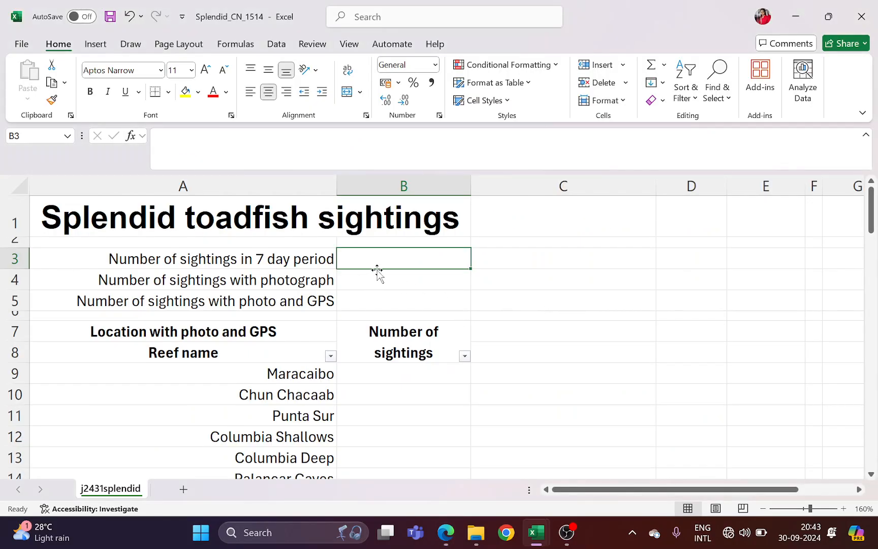
pyautogui.write('=coun')
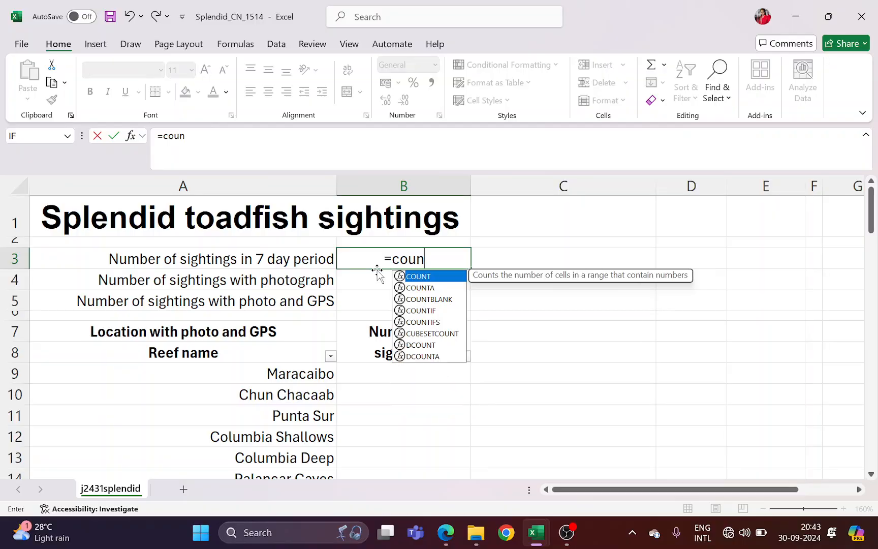
pyautogui.press('Tab')
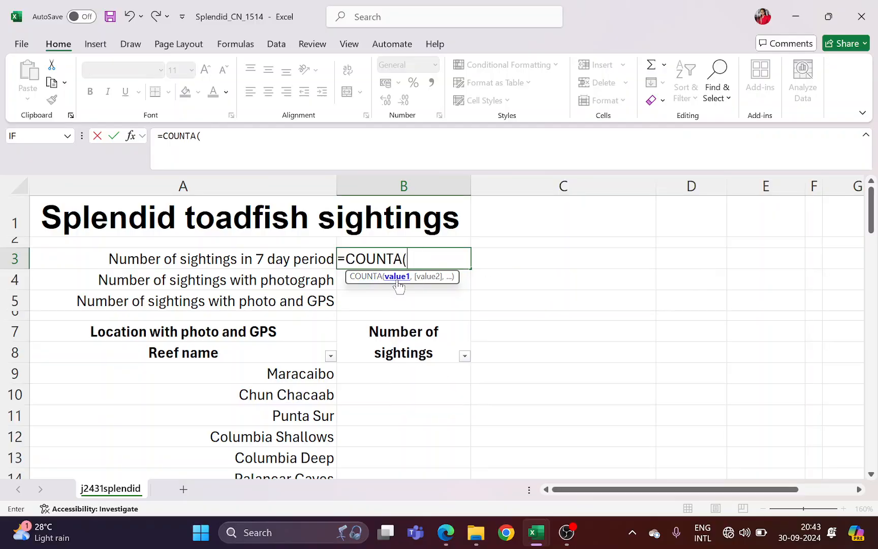
pyautogui.scroll(-11, 417, 347)
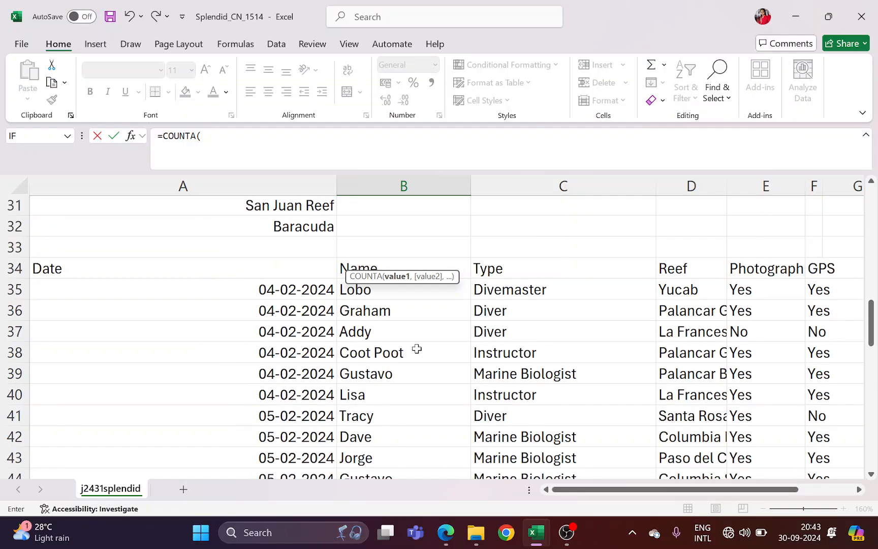
pyautogui.moveTo(363, 224); pyautogui.dragTo(384, 459)
pyautogui.scroll(16, 381, 448)
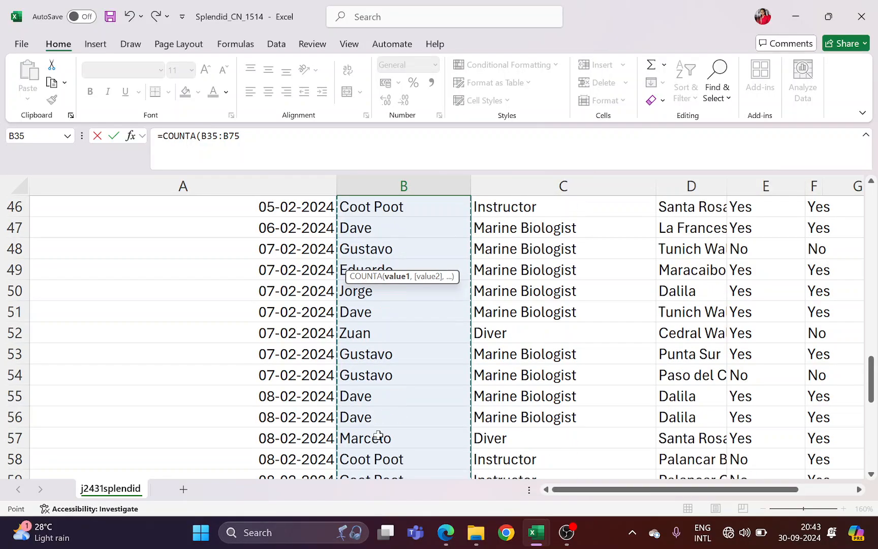
pyautogui.scroll(-3, 378, 436)
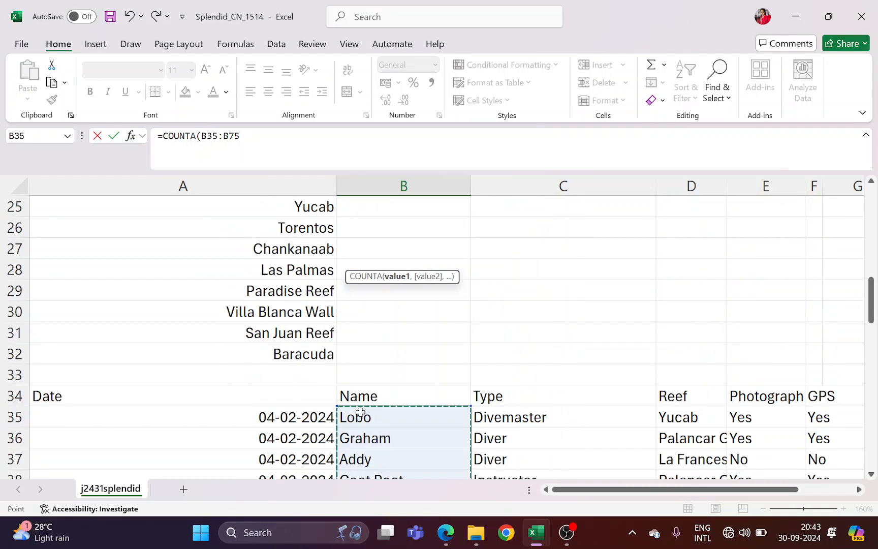
pyautogui.scroll(8, 372, 409)
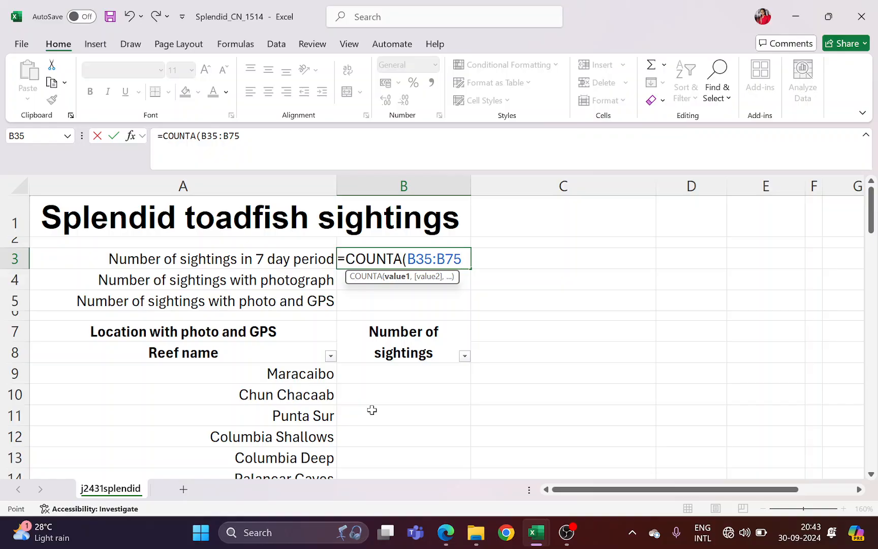
pyautogui.write(')')
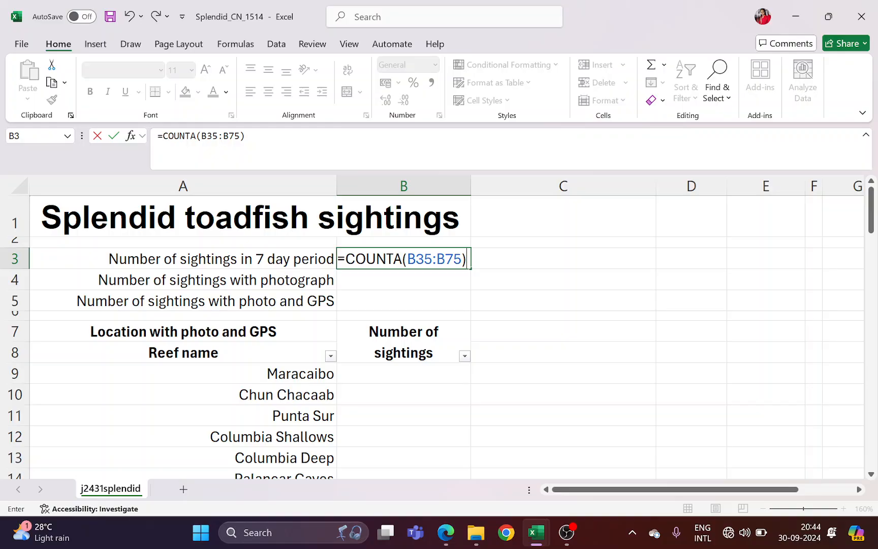
pyautogui.press('Return')
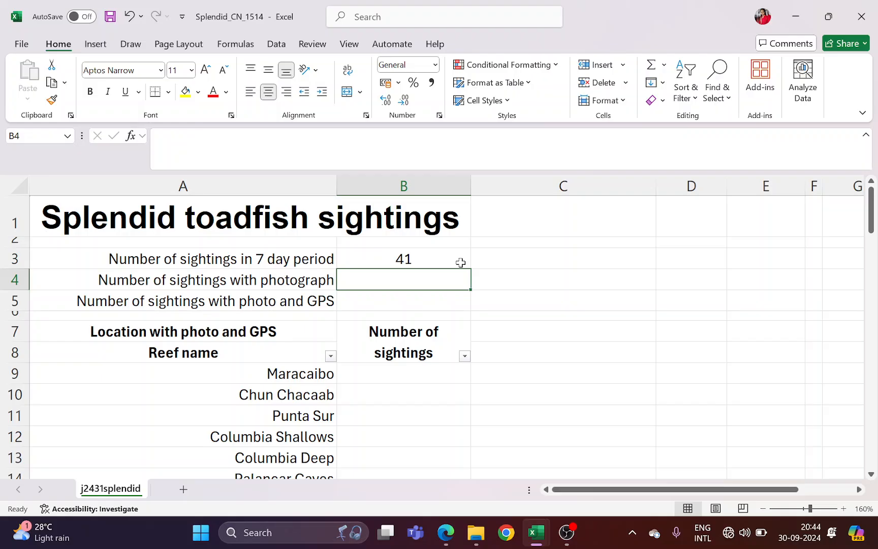
pyautogui.click(518, 251)
pyautogui.write('=co')
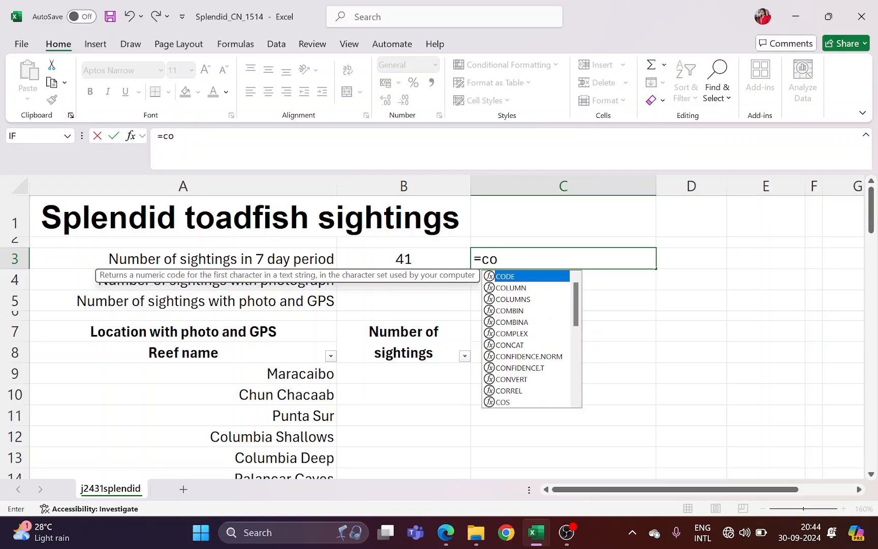
pyautogui.write('un')
pyautogui.press('Tab')
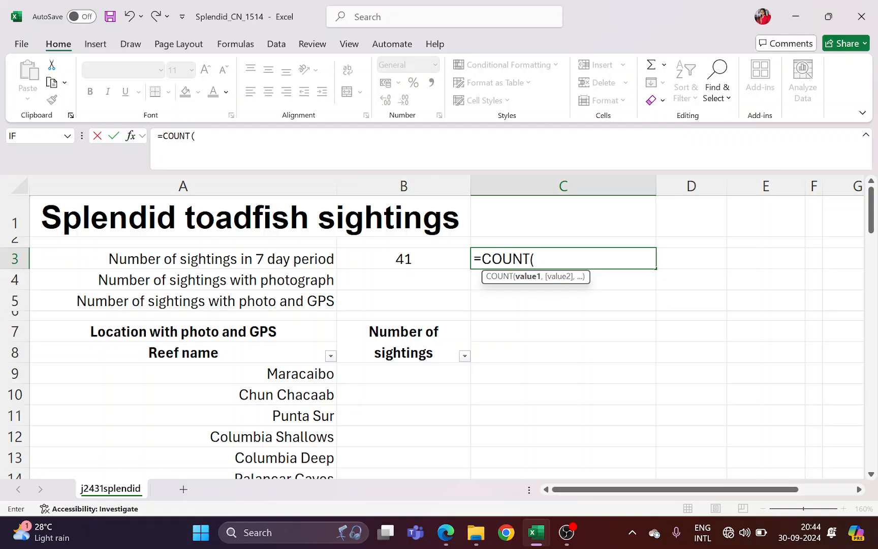
pyautogui.press('BackSpace')
pyautogui.press('BackSpace')
pyautogui.press('BackSpace')
pyautogui.press('BackSpace')
pyautogui.press('BackSpace')
pyautogui.press('BackSpace')
pyautogui.press('BackSpace')
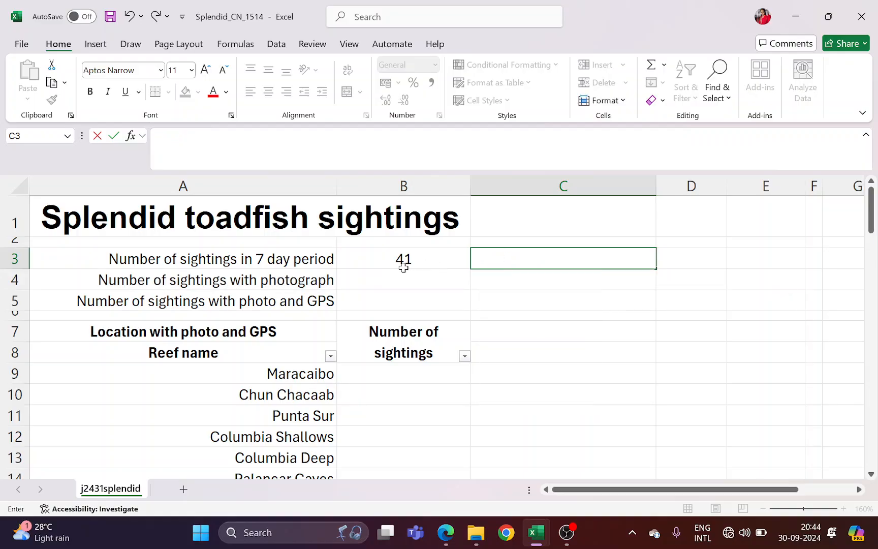
pyautogui.click(403, 266)
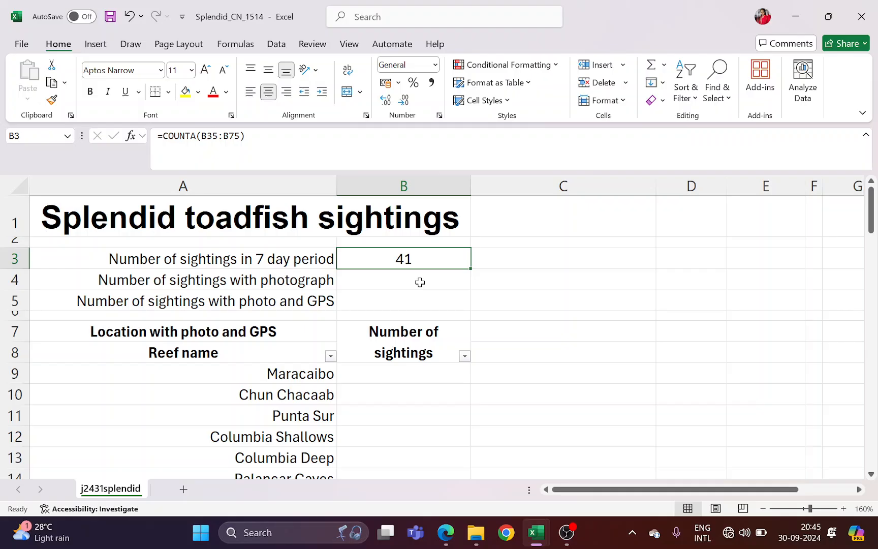
# Select cell B4, switch to the question paper in Edge, and highlight the B4 formula, total count and "photograph was taken" wording in question 4
pyautogui.click(420, 282)
pyautogui.hotkey('alt', 'Tab')
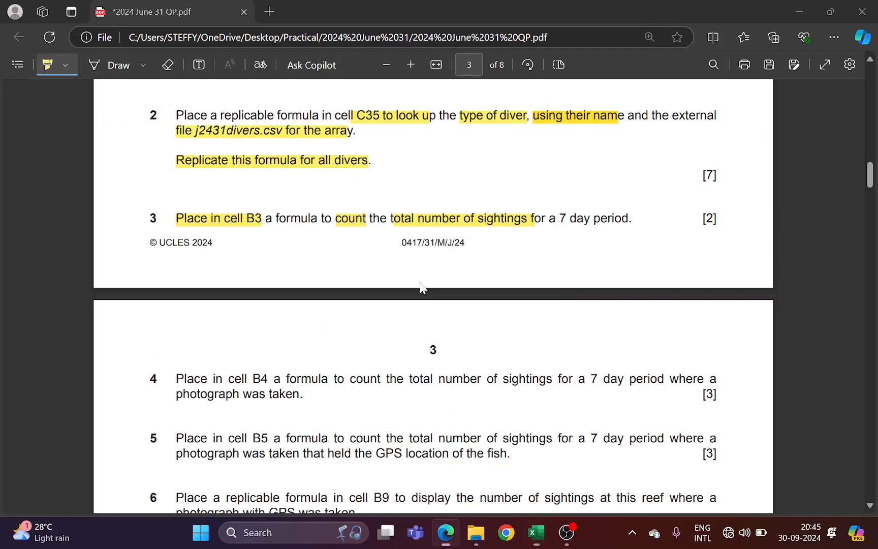
pyautogui.scroll(-2, 251, 266)
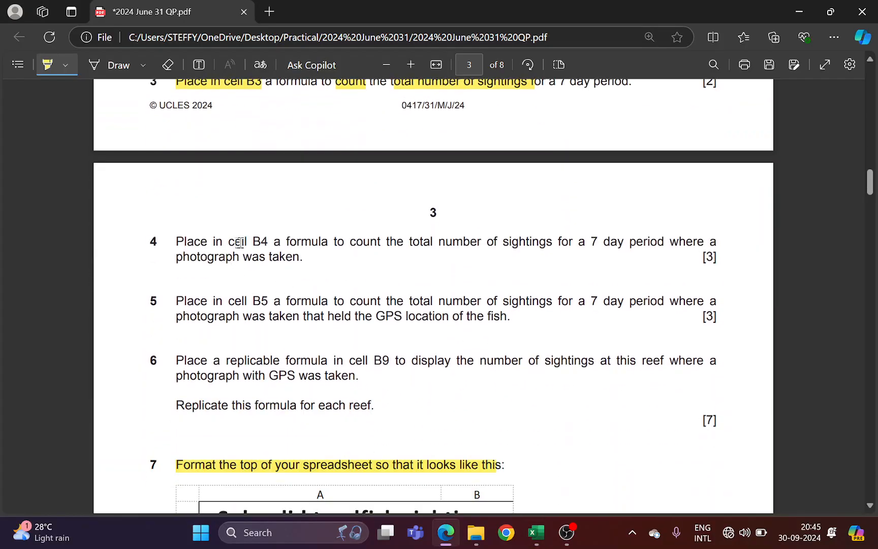
pyautogui.moveTo(245, 242); pyautogui.dragTo(492, 243)
pyautogui.hotkey('alt', 'Tab')
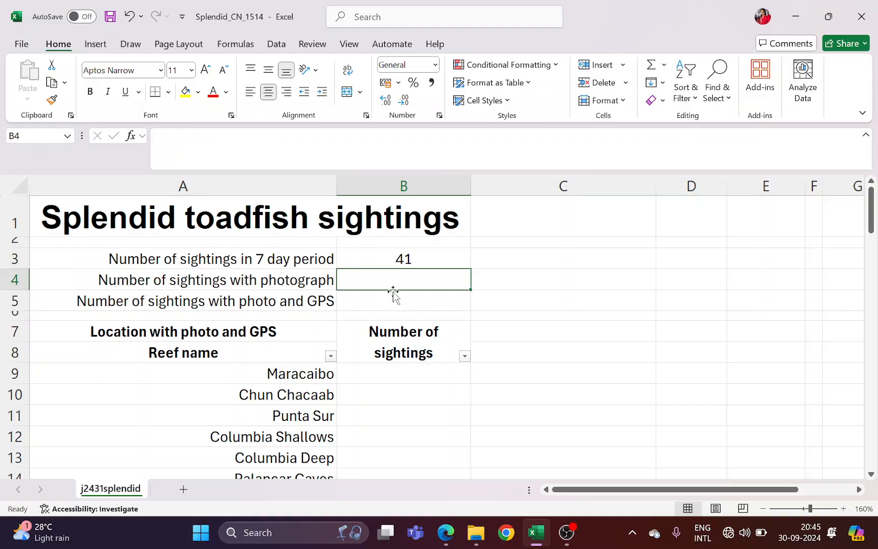
pyautogui.hotkey('alt', 'Tab')
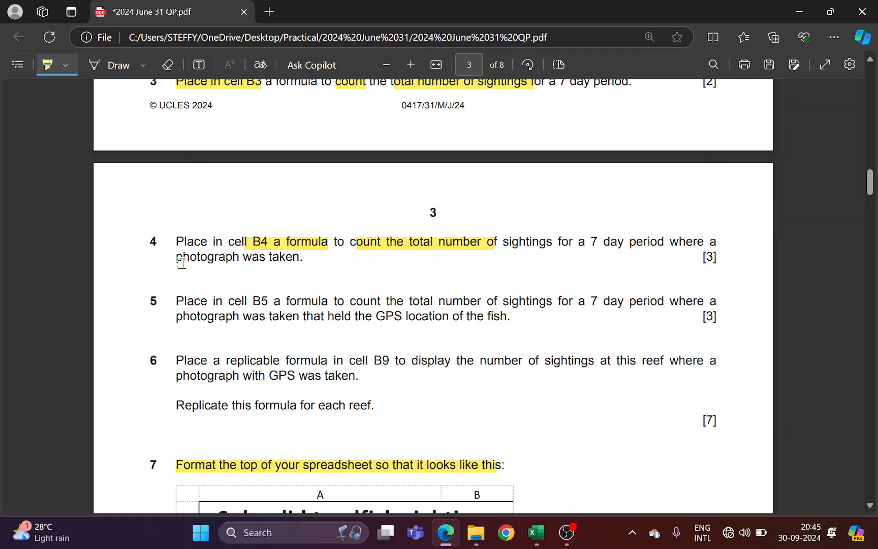
pyautogui.moveTo(177, 259); pyautogui.dragTo(298, 260)
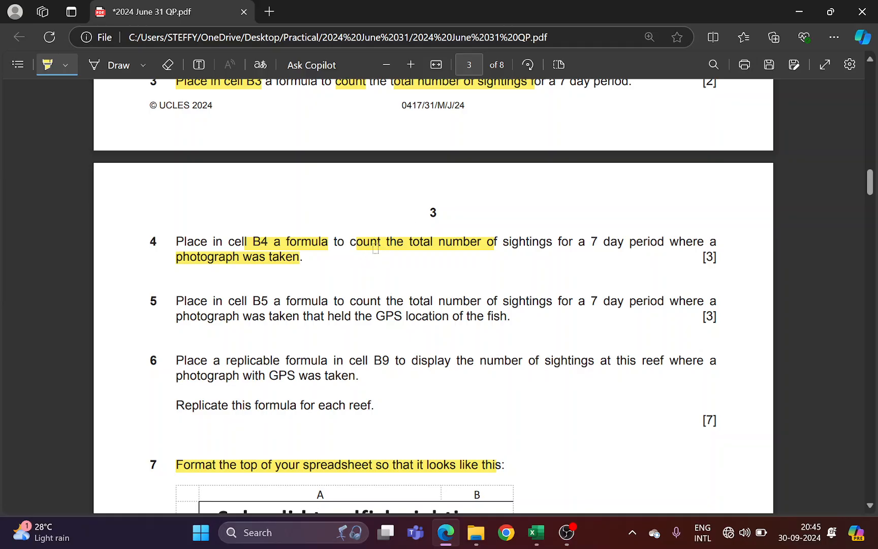
# Switch to the Splendid_CN_1514 workbook in Excel and start a COUNTIF formula in cell B4
pyautogui.hotkey('alt', 'Tab')
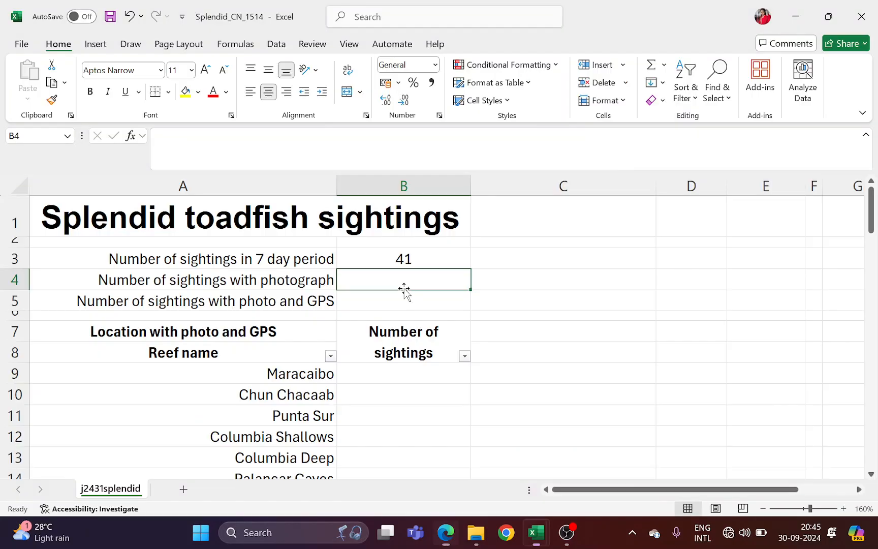
pyautogui.write('=cou')
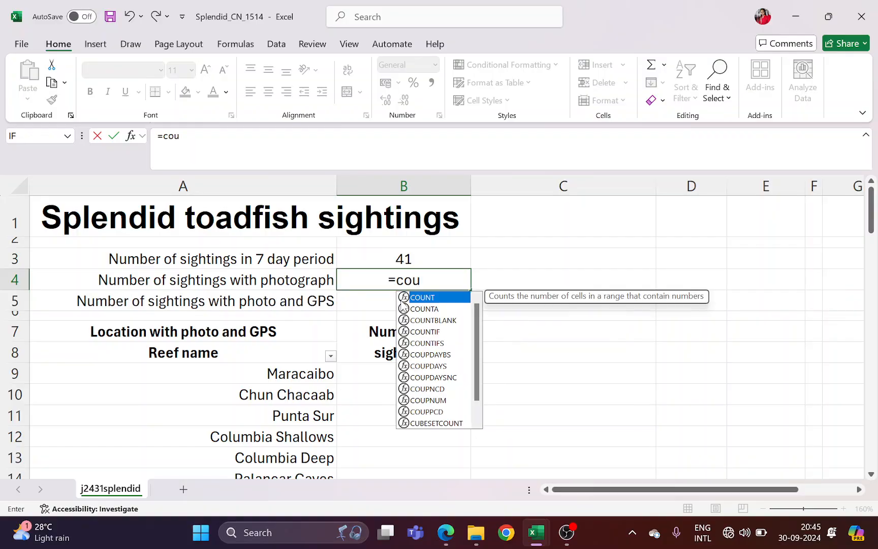
pyautogui.press('Down')
pyautogui.press('Down')
pyautogui.press('Down')
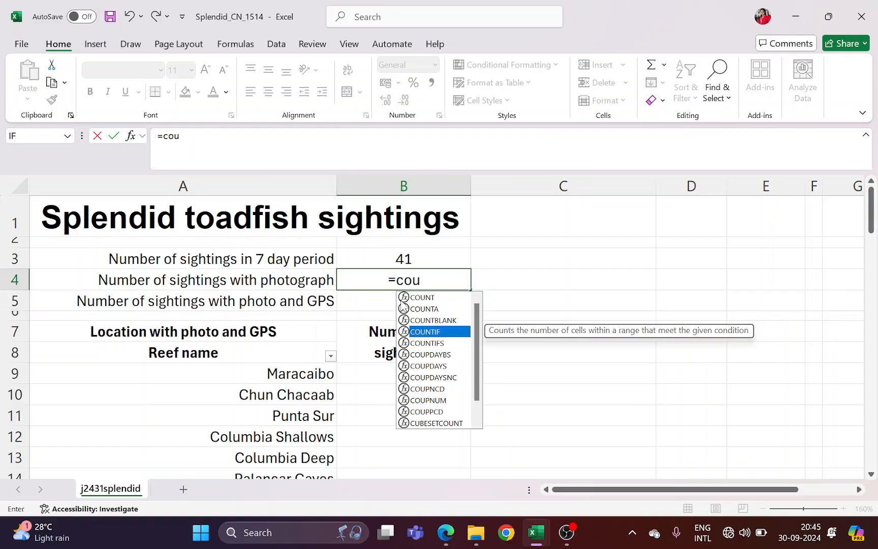
pyautogui.press('Tab')
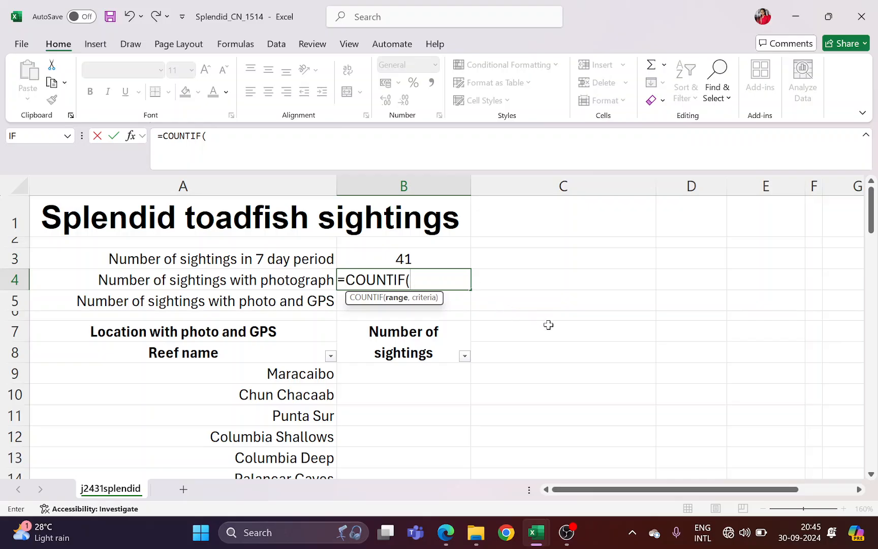
# Recheck question 4 in the question paper, then return to Excel and set the COUNTIF range to the Photograph cells E35:E75
pyautogui.hotkey('alt', 'Tab')
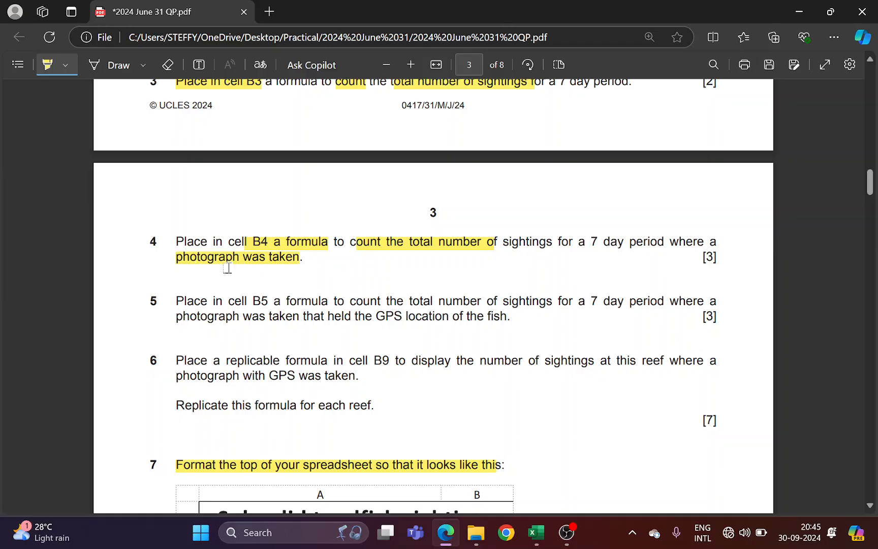
pyautogui.hotkey('alt', 'Tab')
pyautogui.scroll(-9, 629, 337)
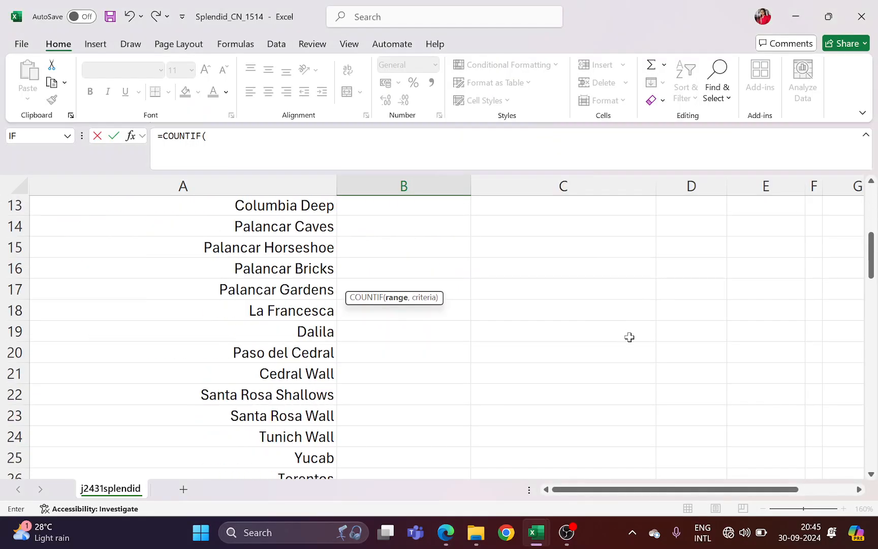
pyautogui.scroll(-2, 765, 410)
pyautogui.scroll(2, 761, 369)
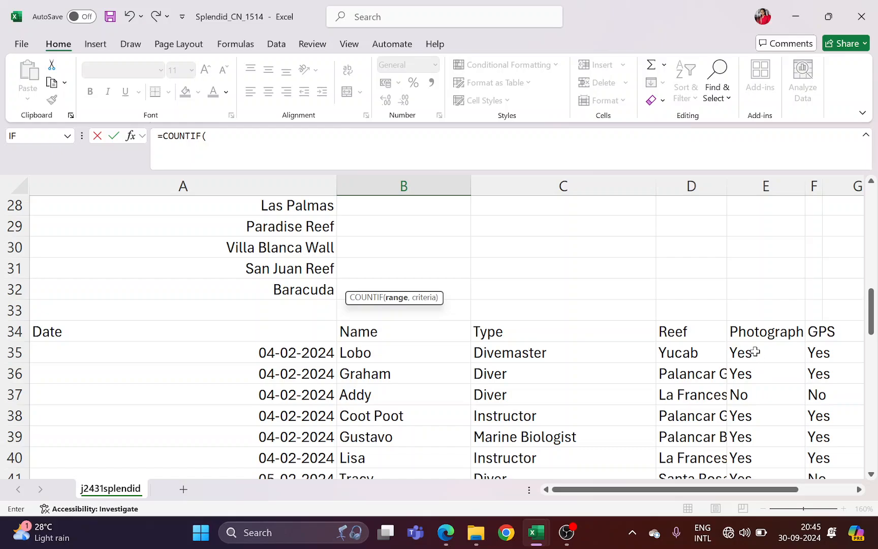
pyautogui.click(757, 360)
pyautogui.moveTo(757, 361); pyautogui.dragTo(746, 443)
pyautogui.scroll(18, 431, 342)
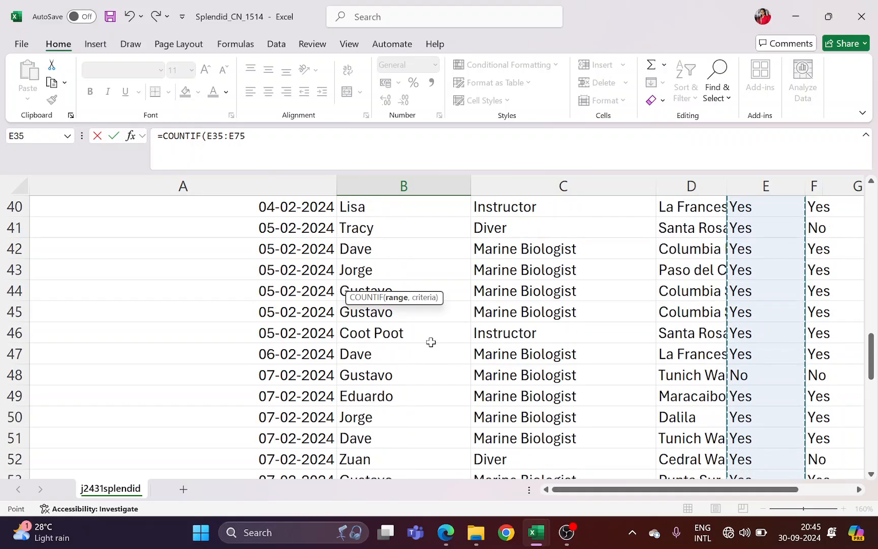
pyautogui.scroll(3, 431, 342)
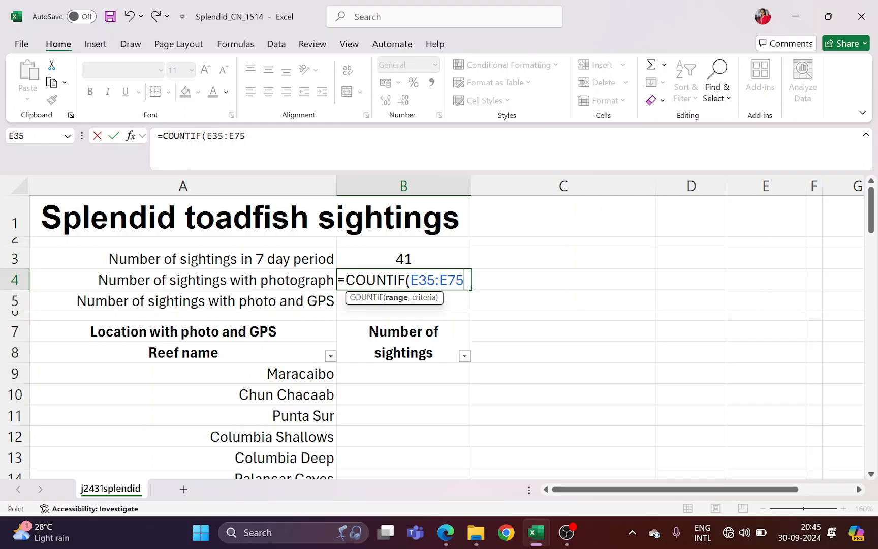
# Complete the B4 formula with an unquoted Yes criterion as =COUNTIF(E35:E75,Yes), comparing it with the Photograph column entries
pyautogui.write(',')
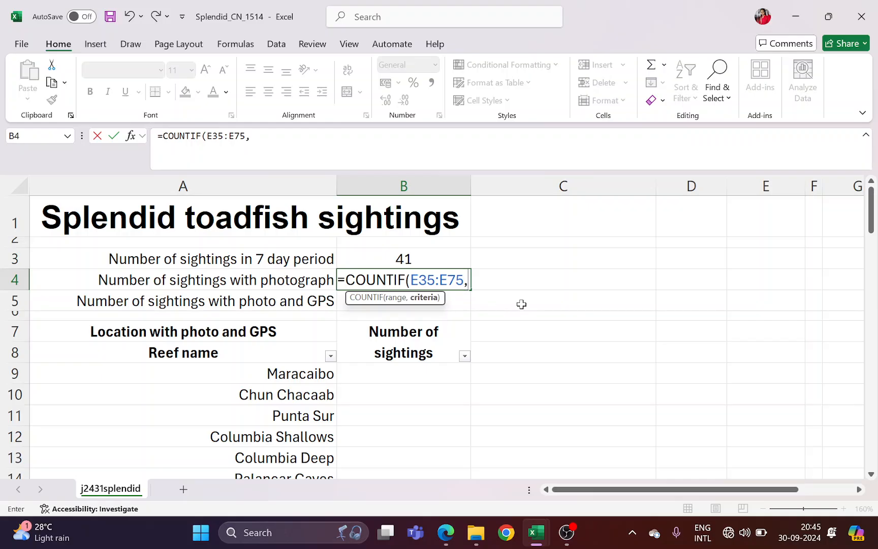
pyautogui.write('Yes')
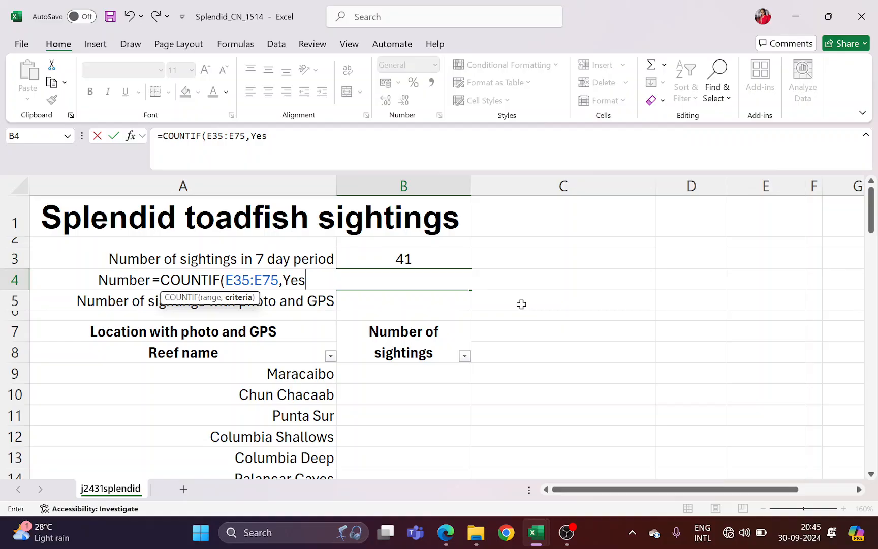
pyautogui.write(')')
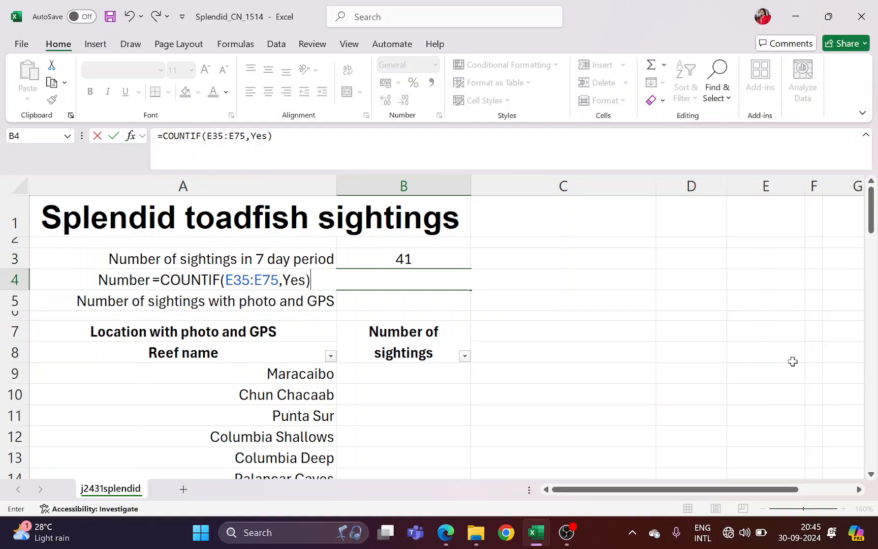
pyautogui.scroll(-8, 793, 361)
pyautogui.scroll(-2, 767, 322)
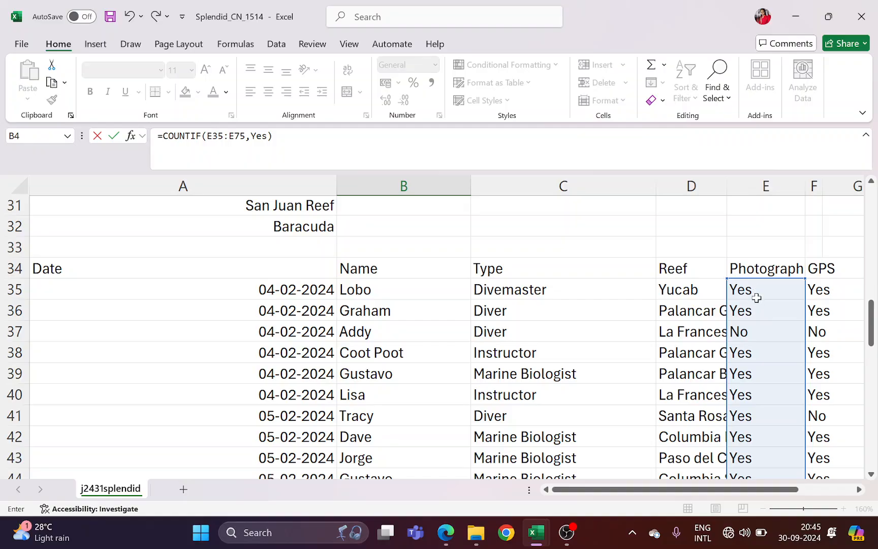
pyautogui.scroll(-1, 760, 330)
pyautogui.scroll(11, 756, 351)
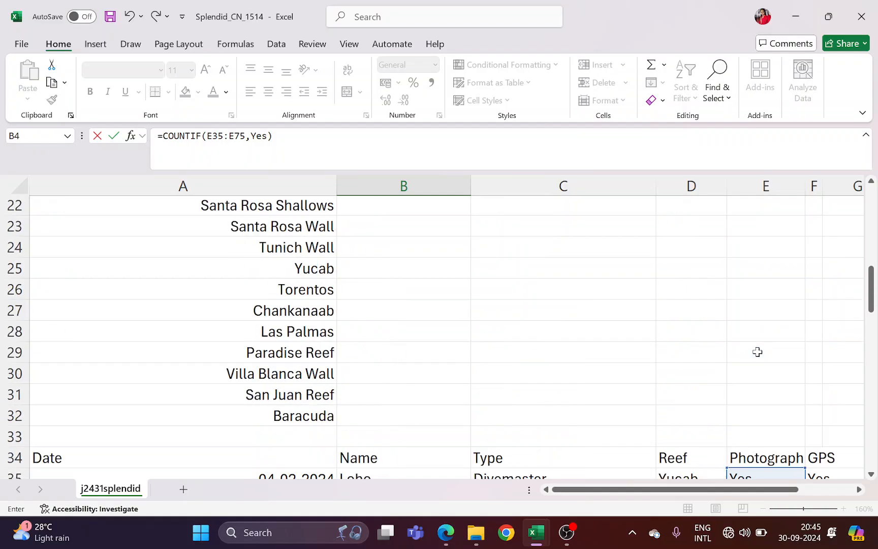
pyautogui.press('Return')
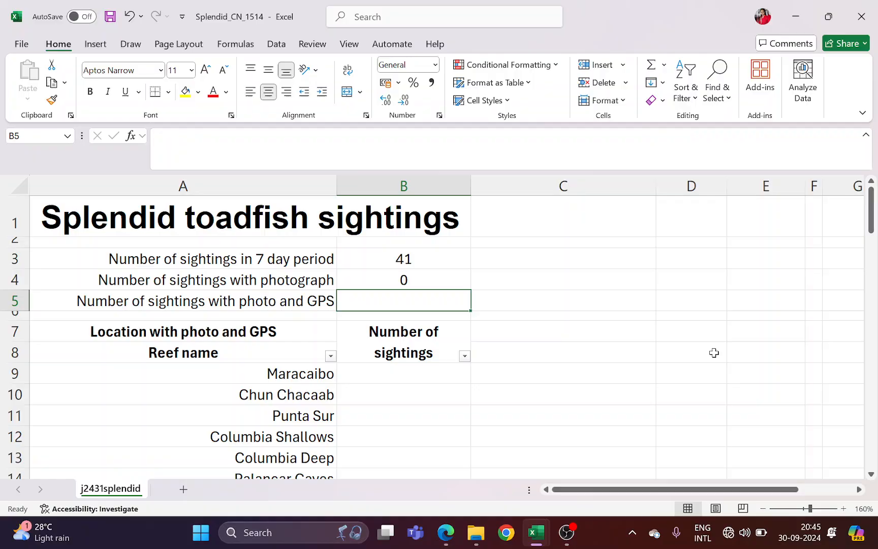
# Edit the formula in cell B4 to enclose the criterion in quotation marks: =COUNTIF(E35:E75,"Yes")
pyautogui.click(381, 276)
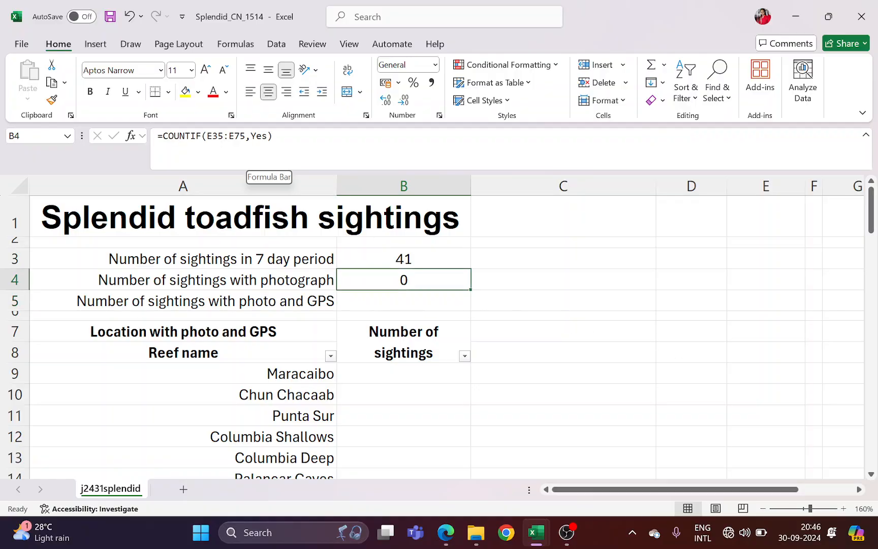
pyautogui.click(250, 136)
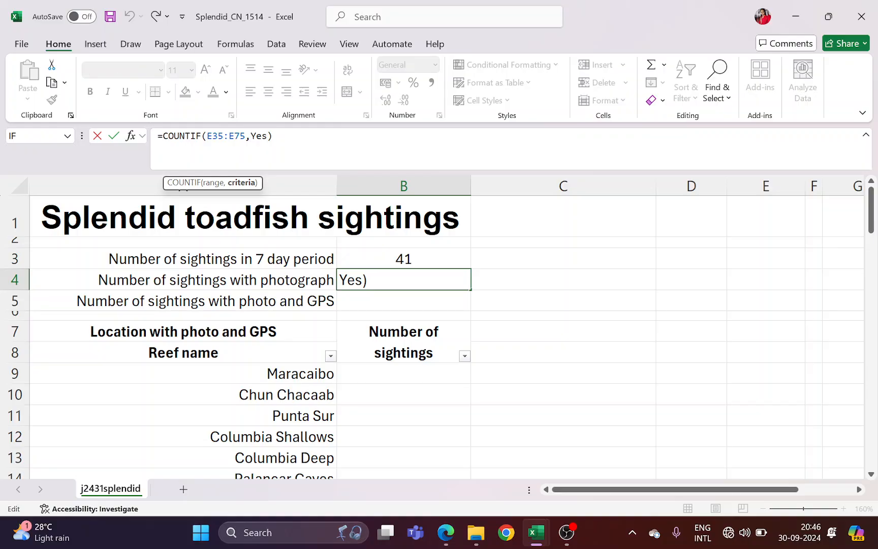
pyautogui.write('""')
pyautogui.press('BackSpace')
pyautogui.write('"')
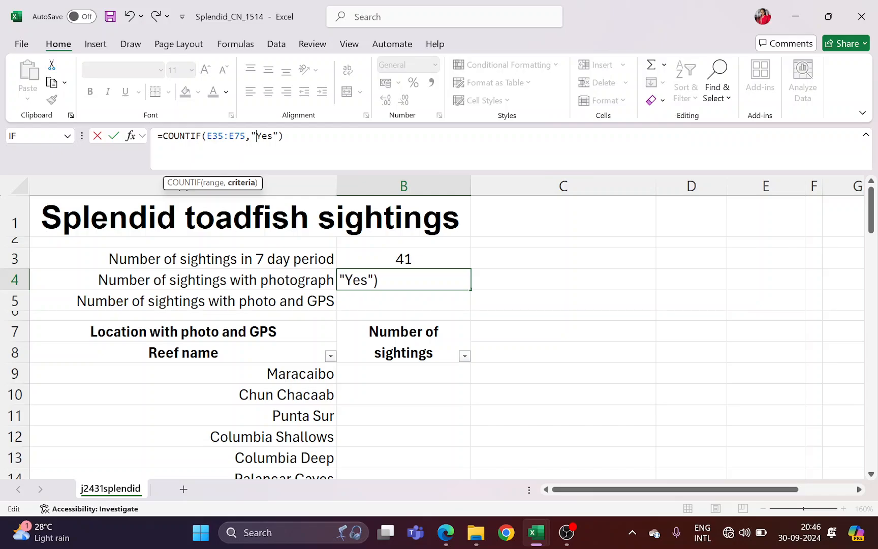
pyautogui.press('Return')
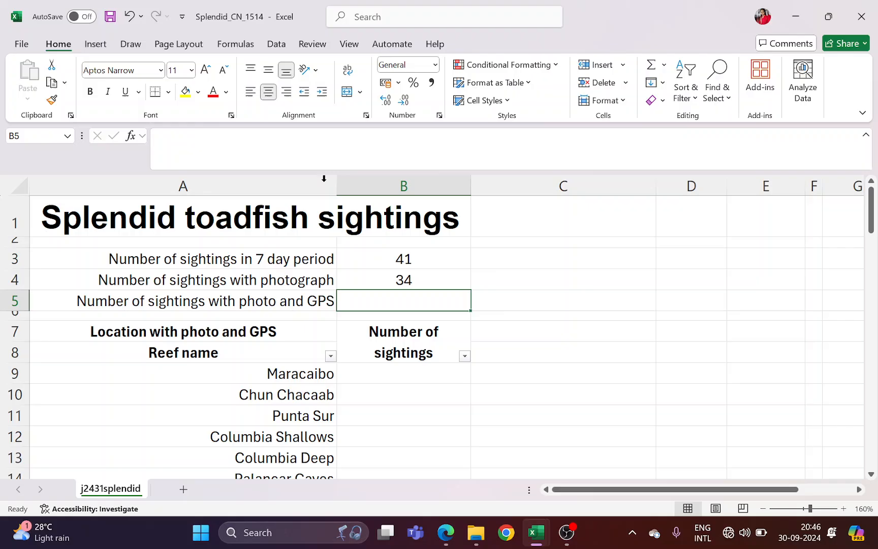
# Reopen the B4 formula to review the quotation marks around its Yes criterion, then close it without changes
pyautogui.click(424, 279)
pyautogui.press('F2')
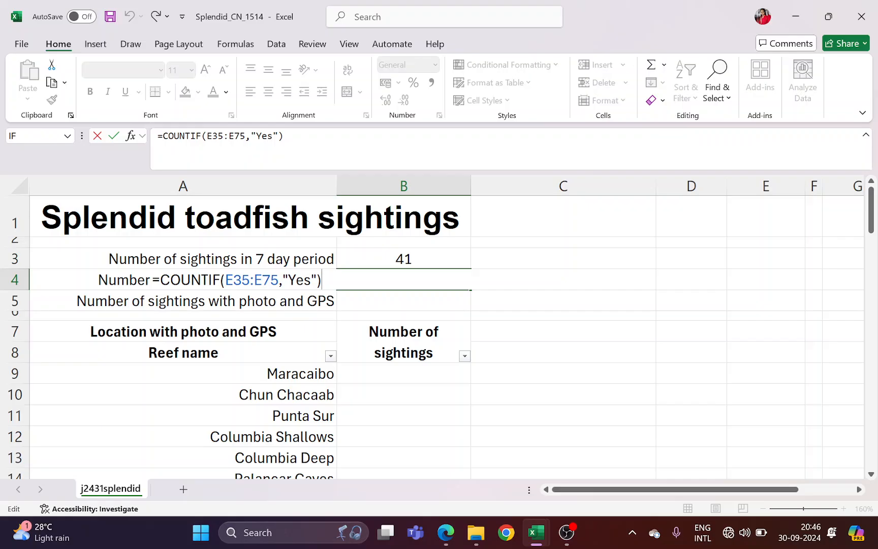
pyautogui.doubleClick(285, 280)
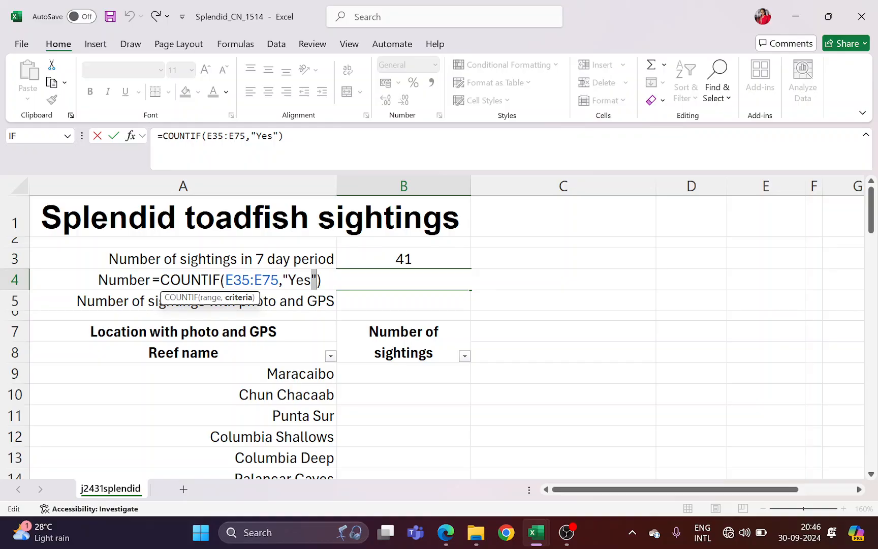
pyautogui.press('Return')
# Switch to the question paper in Edge and highlight "formula to count the total number of sightings", the photograph wording and "GPS location of" in question 5
pyautogui.hotkey('alt', 'Tab')
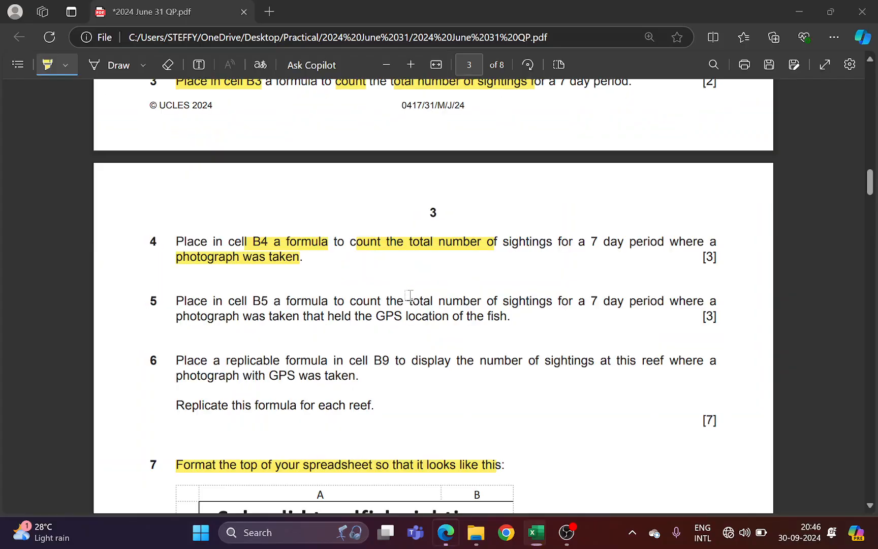
pyautogui.scroll(-1, 392, 318)
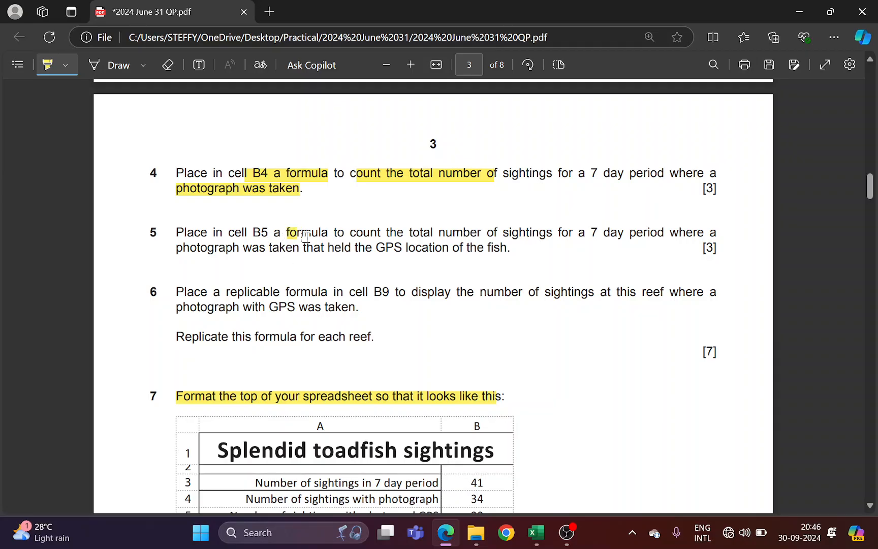
pyautogui.moveTo(287, 232); pyautogui.dragTo(553, 232)
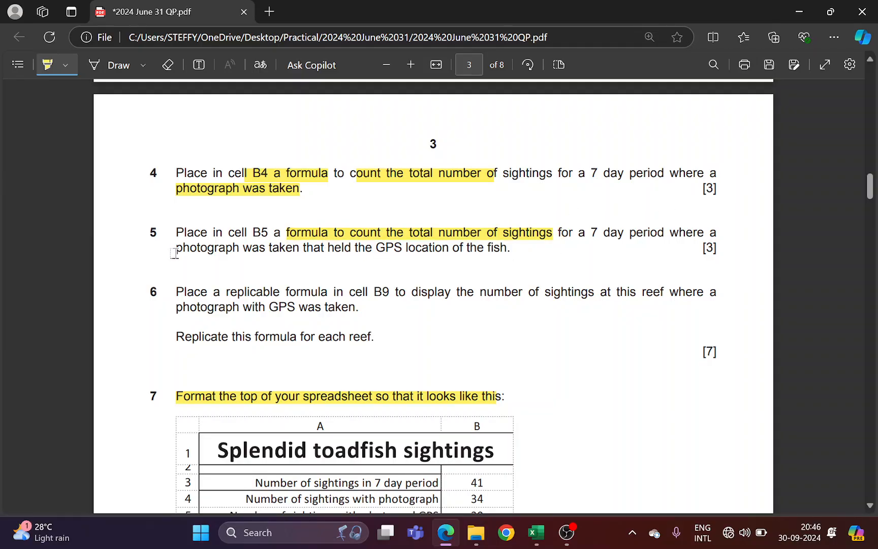
pyautogui.moveTo(176, 249); pyautogui.dragTo(476, 249)
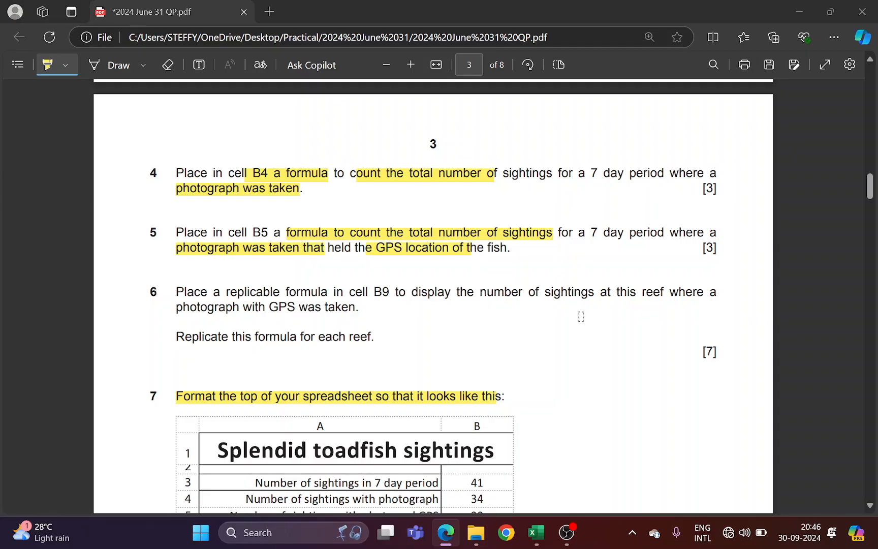
pyautogui.hotkey('alt', 'Tab')
pyautogui.hotkey('alt', 'Tab')
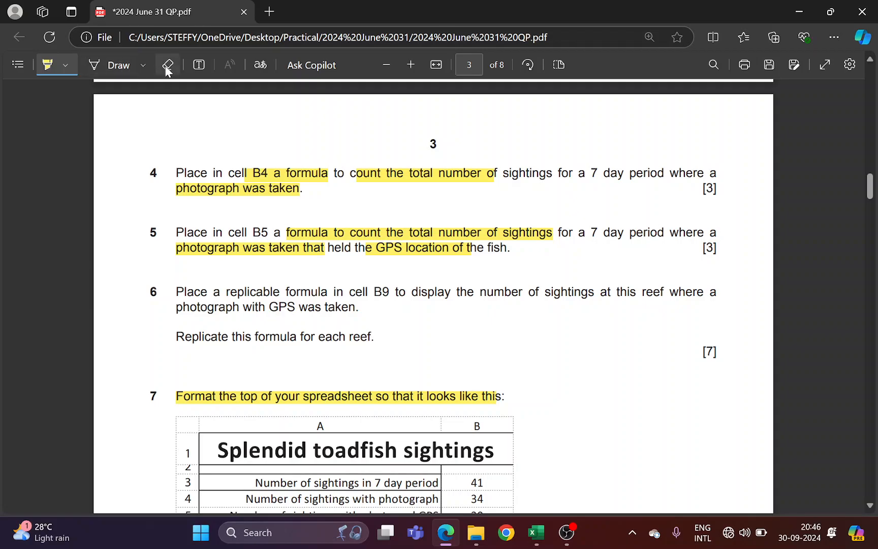
# Add text annotations to the question paper reading "=countif(" below question 4 and "=countifs(" beside question 5
pyautogui.click(199, 65)
pyautogui.click(350, 198)
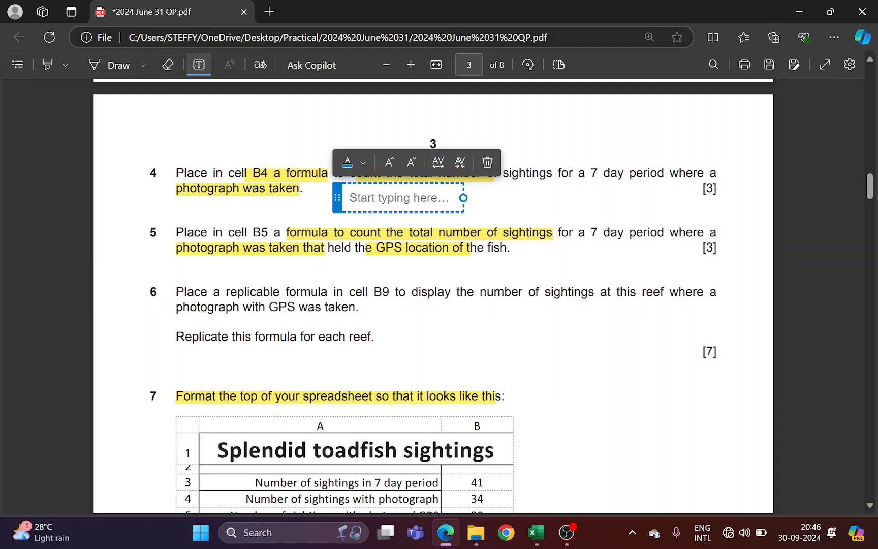
pyautogui.write('=countif')
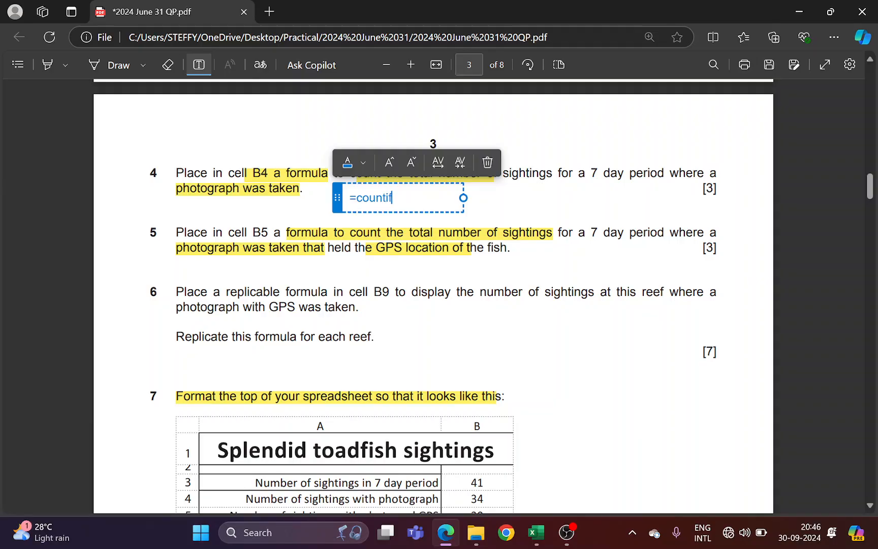
pyautogui.write('(')
pyautogui.click(552, 257)
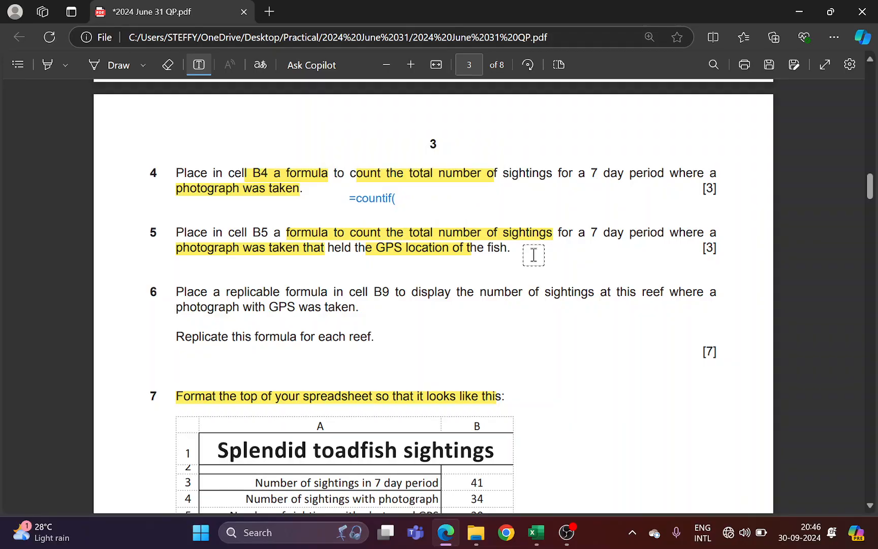
pyautogui.click(532, 255)
pyautogui.write('=countifs(')
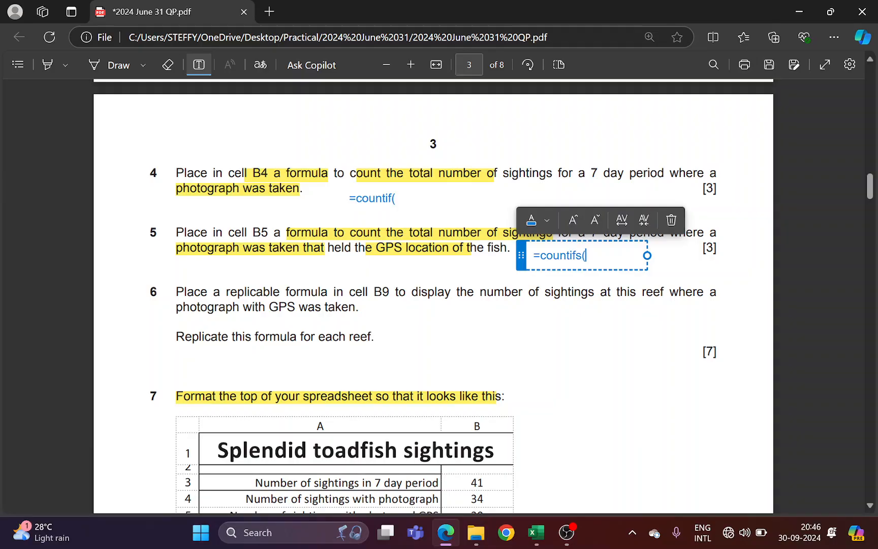
# Switch to Excel and start a COUNTIFS formula in cell B5 for sightings with photo and GPS
pyautogui.hotkey('alt', 'Tab')
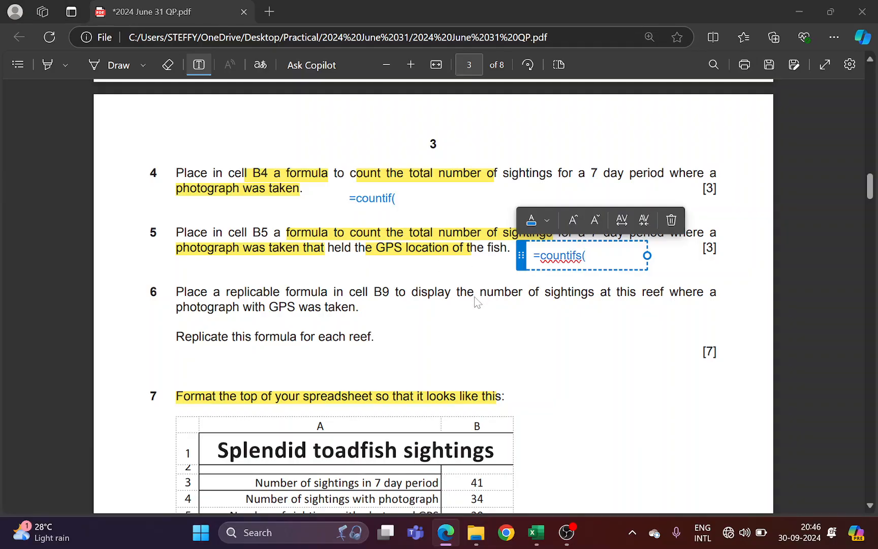
pyautogui.write('=count')
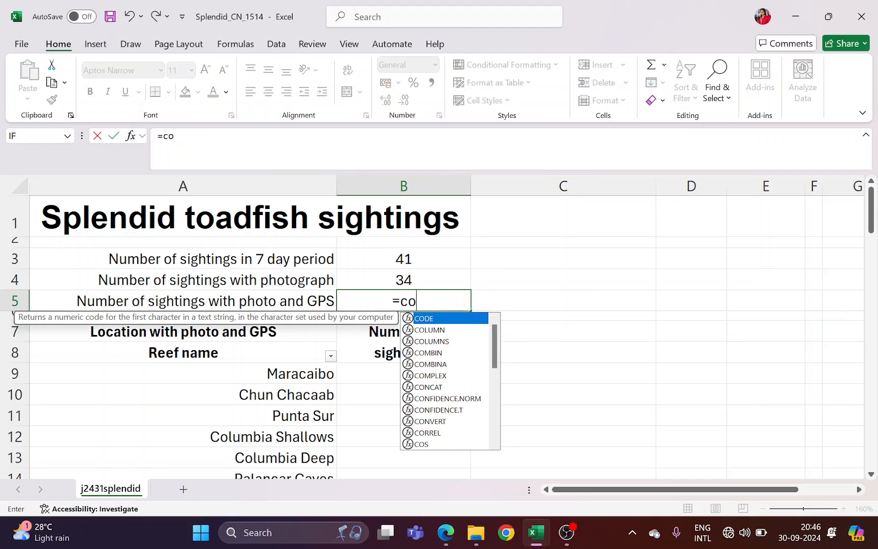
pyautogui.press('Down')
pyautogui.press('Down')
pyautogui.press('Down')
pyautogui.press('Down')
pyautogui.press('Down')
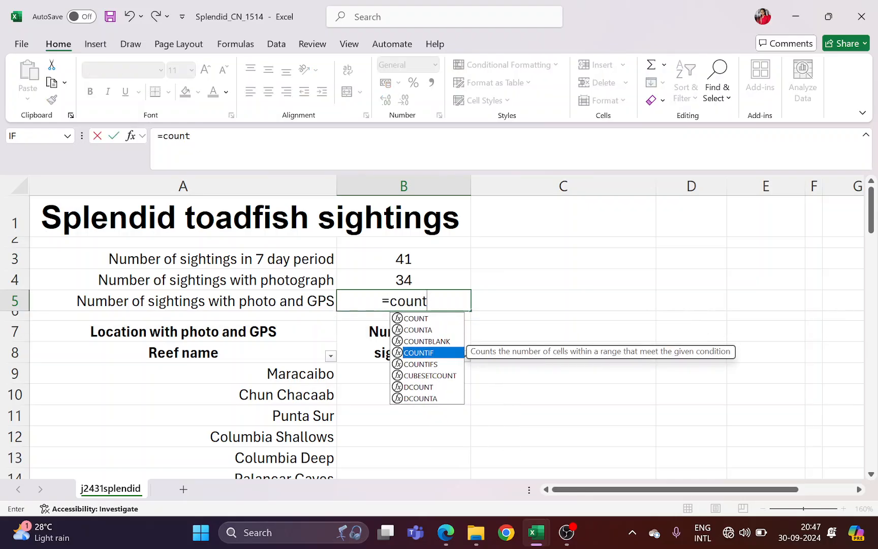
pyautogui.press('Up')
pyautogui.press('Tab')
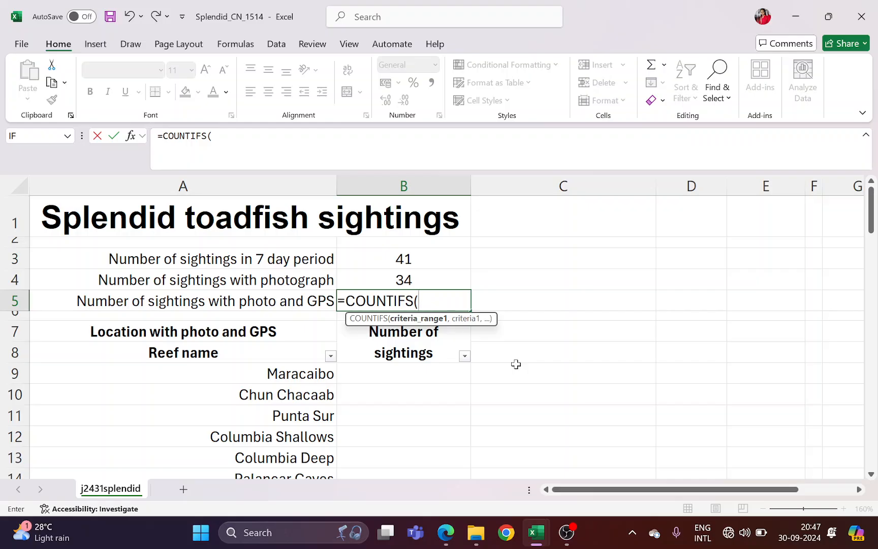
# Switch the question paper to its highlighter, then give the B5 COUNTIFS formula the first range E35:E75 with criterion "Yes"
pyautogui.hotkey('alt', 'Tab')
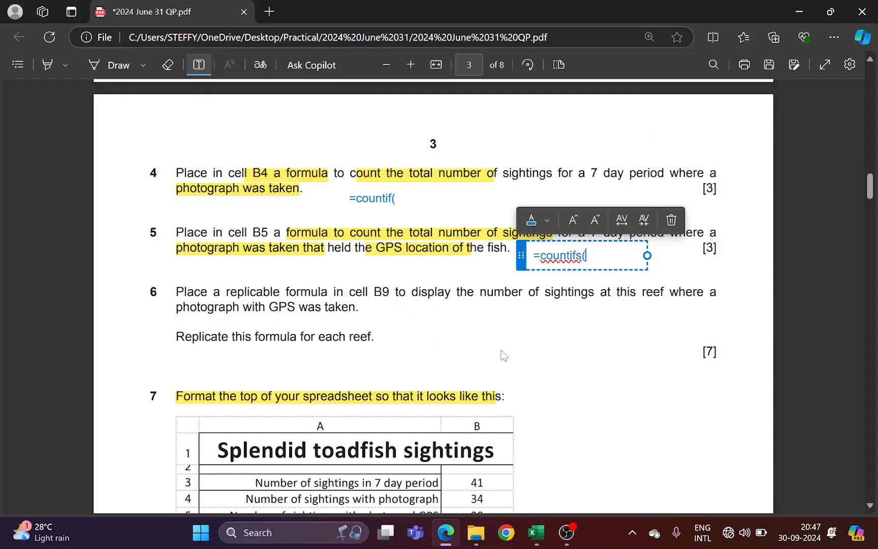
pyautogui.click(46, 68)
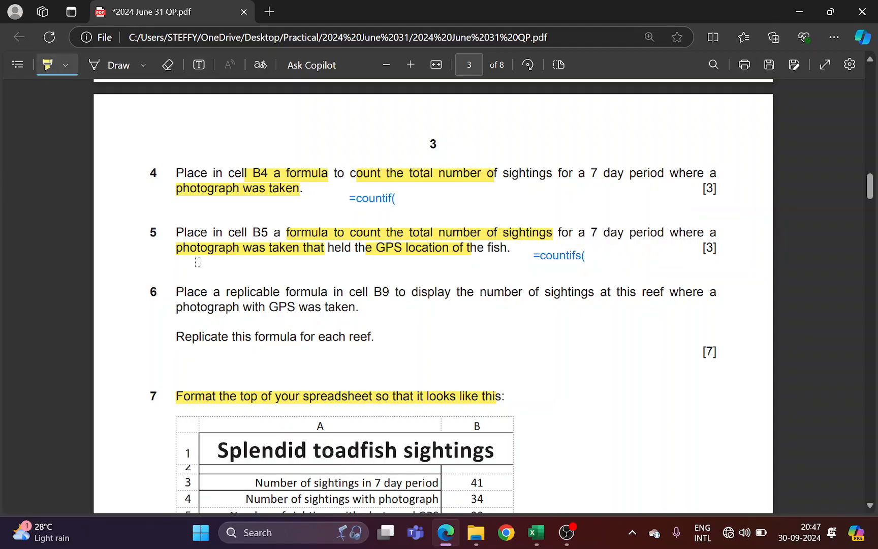
pyautogui.hotkey('alt', 'Tab')
pyautogui.scroll(-5, 684, 343)
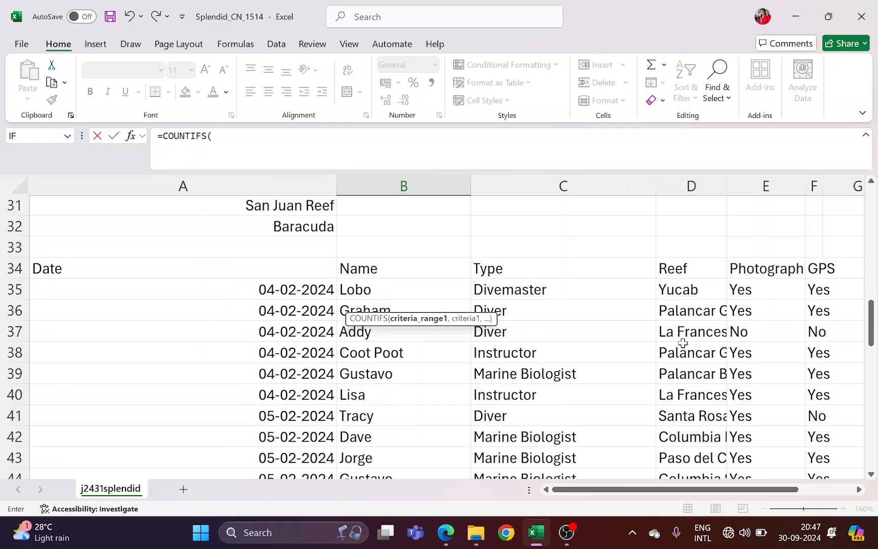
pyautogui.moveTo(742, 290); pyautogui.dragTo(774, 447)
pyautogui.scroll(20, 605, 392)
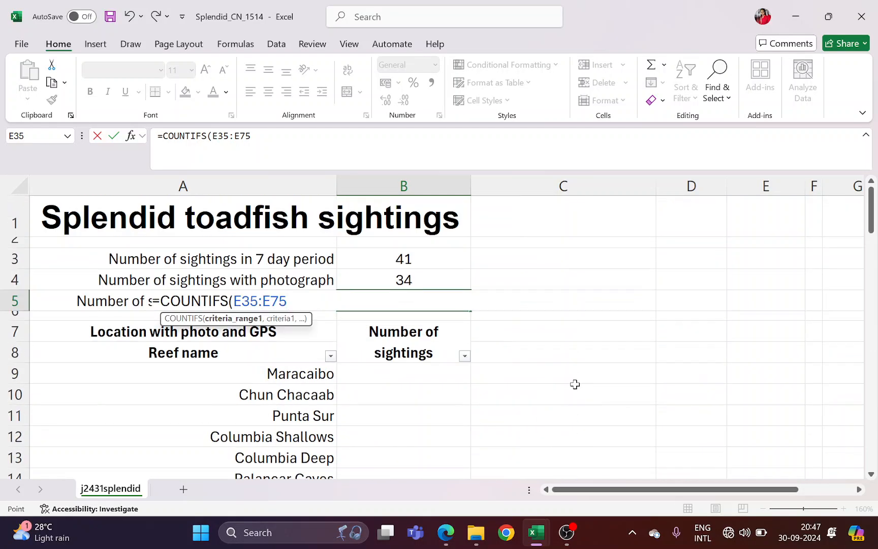
pyautogui.write(',')
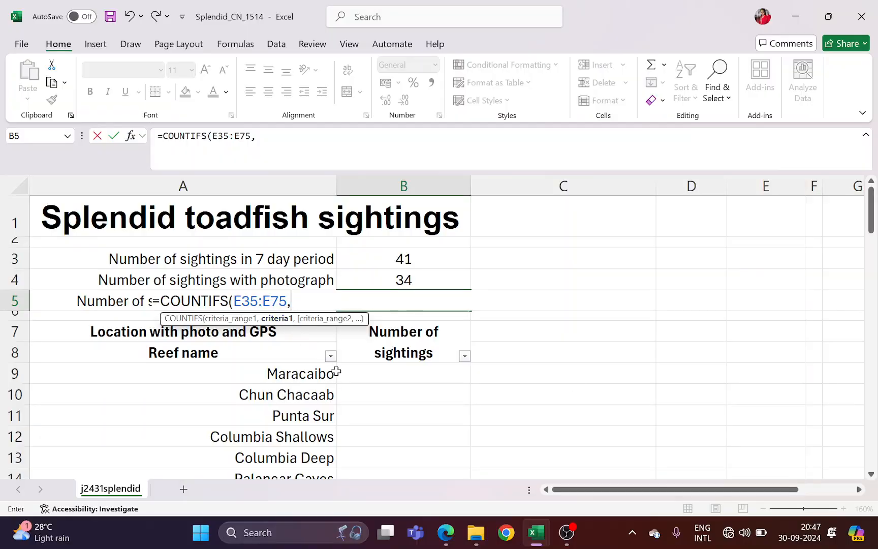
pyautogui.write('"Yes",')
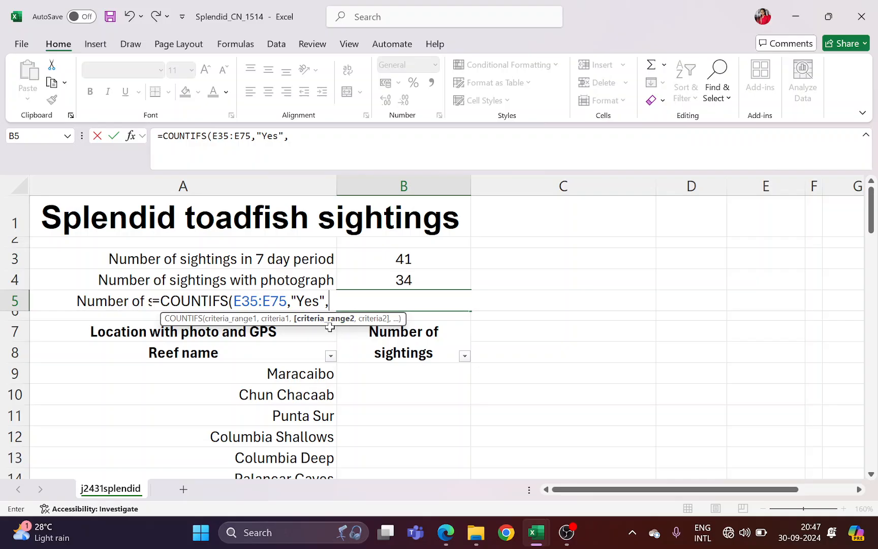
# Add the GPS range F35:F75 with criterion "Yes", completing B5 as =COUNTIFS(E35:E75,"Yes",F35:F75,"Yes")
pyautogui.hotkey('alt', 'Tab')
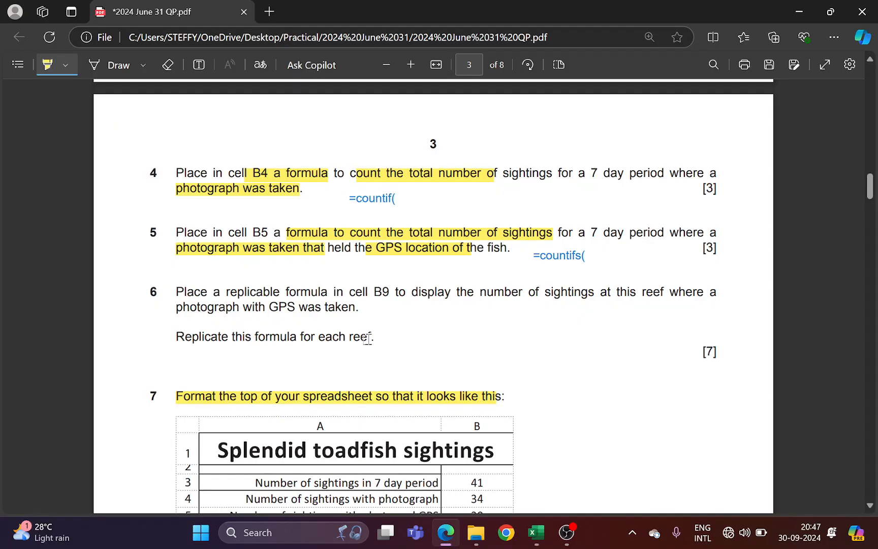
pyautogui.hotkey('alt', 'Tab')
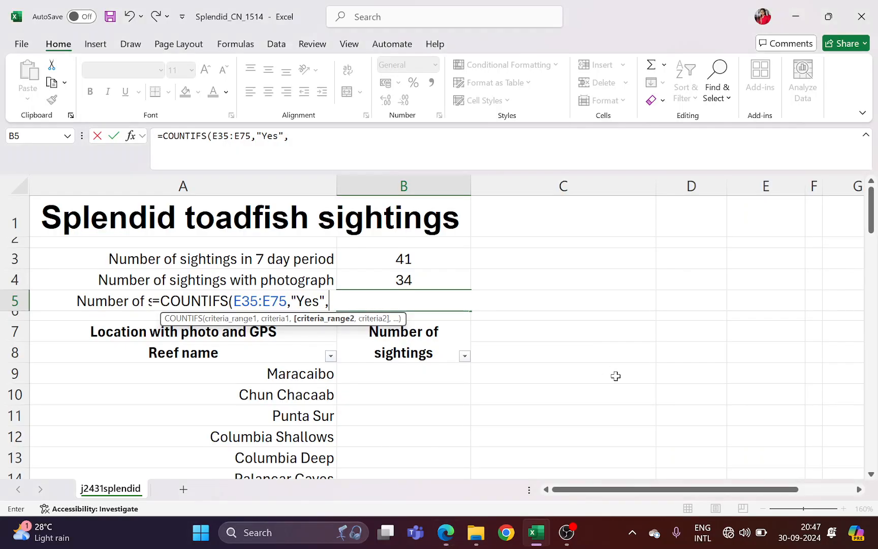
pyautogui.scroll(-14, 615, 376)
pyautogui.scroll(5, 653, 378)
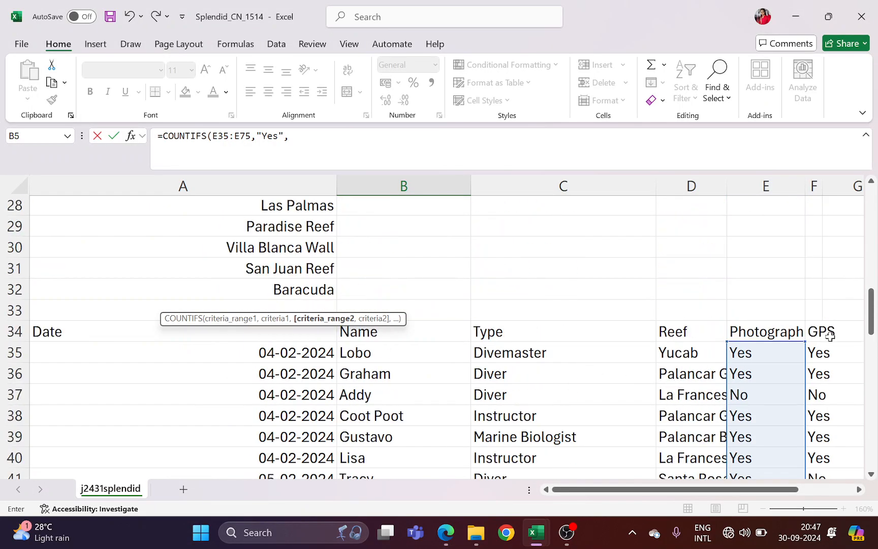
pyautogui.moveTo(815, 353); pyautogui.dragTo(816, 437)
pyautogui.scroll(19, 460, 347)
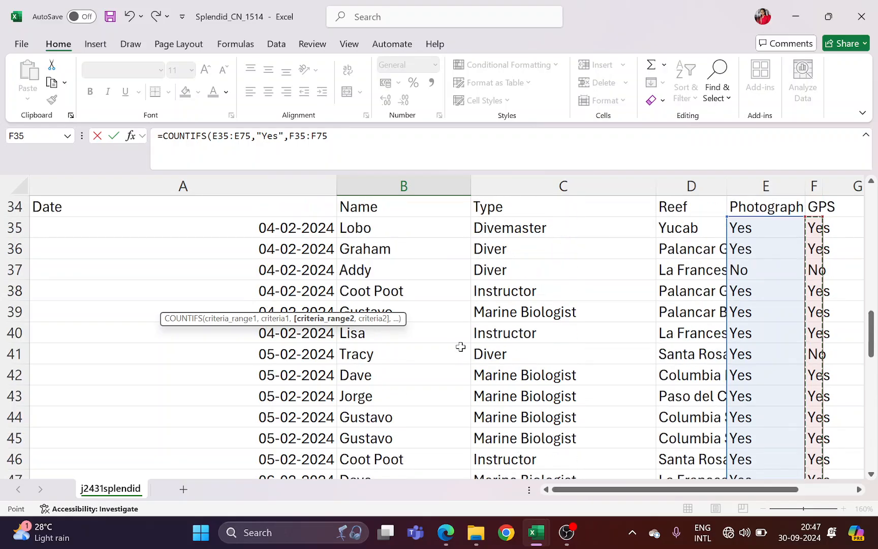
pyautogui.scroll(2, 461, 346)
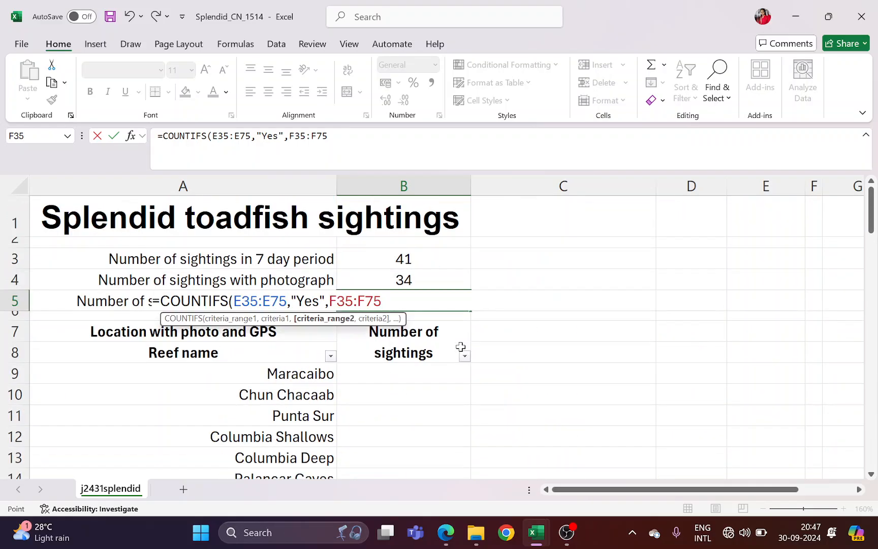
pyautogui.write(',')
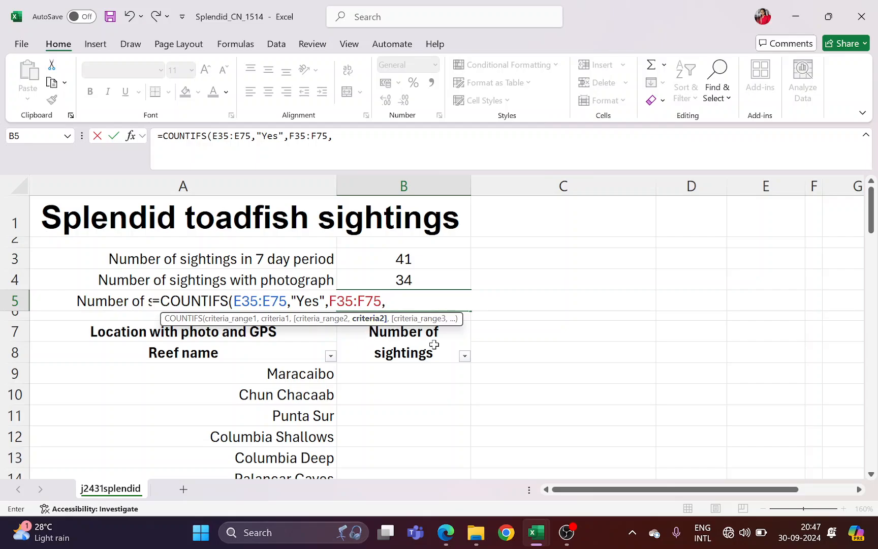
pyautogui.write('"Y')
pyautogui.write('es")')
pyautogui.press('Return')
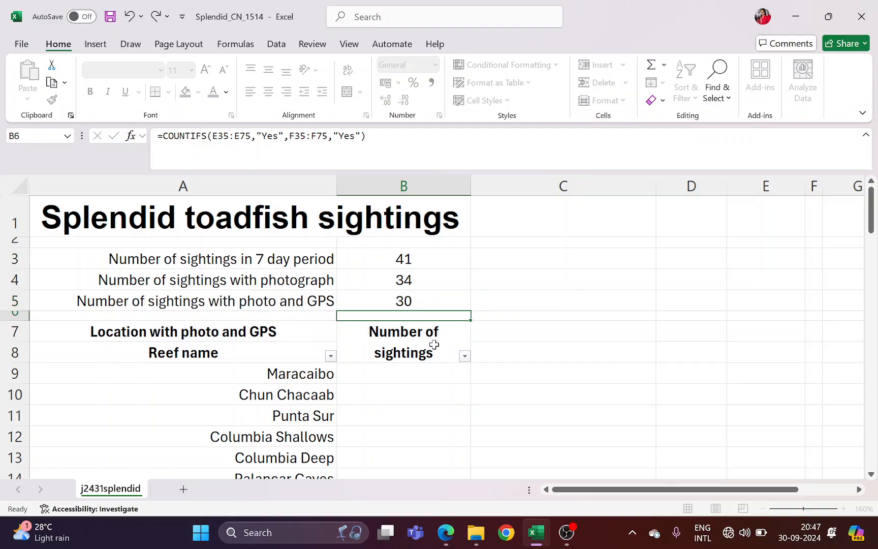
# Select cell B9, switch to the question paper in Edge, highlight "replicable formula" in question 6 and annotate it "absolute"
pyautogui.click(414, 301)
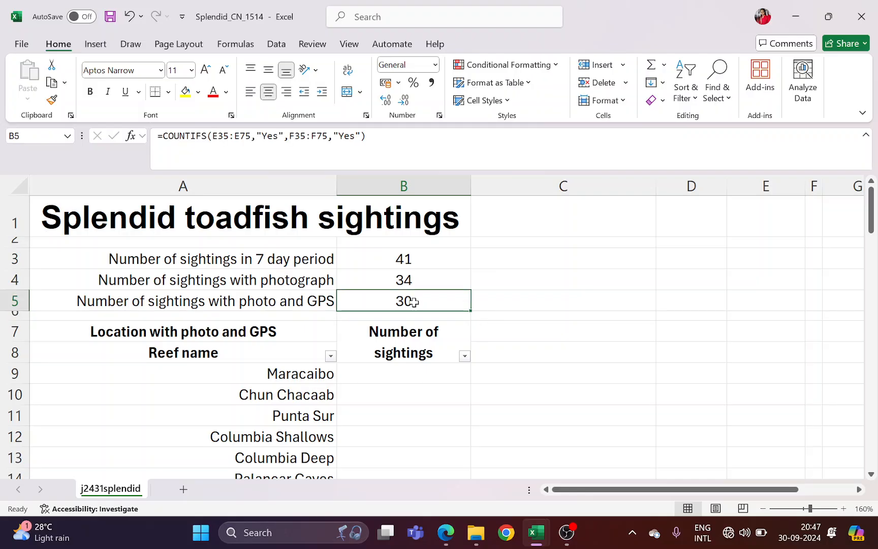
pyautogui.scroll(-2, 422, 301)
pyautogui.click(412, 314)
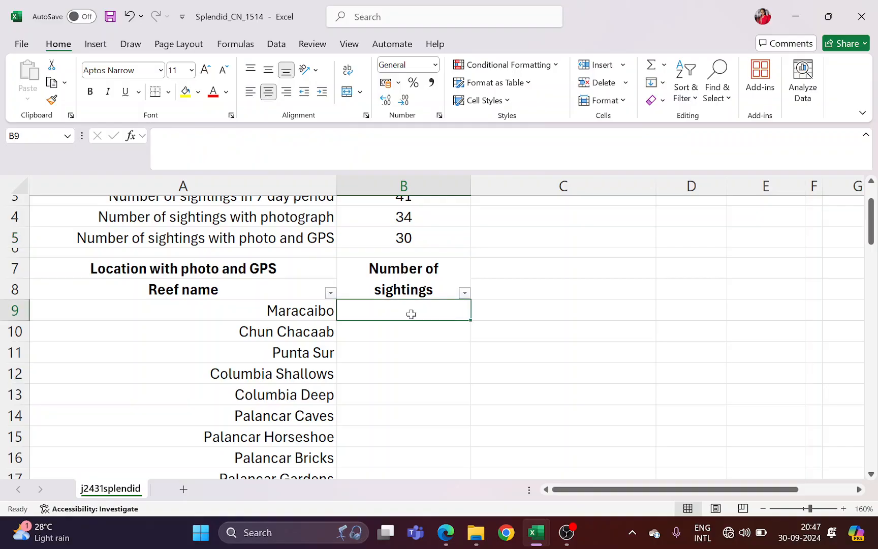
pyautogui.hotkey('alt', 'Tab')
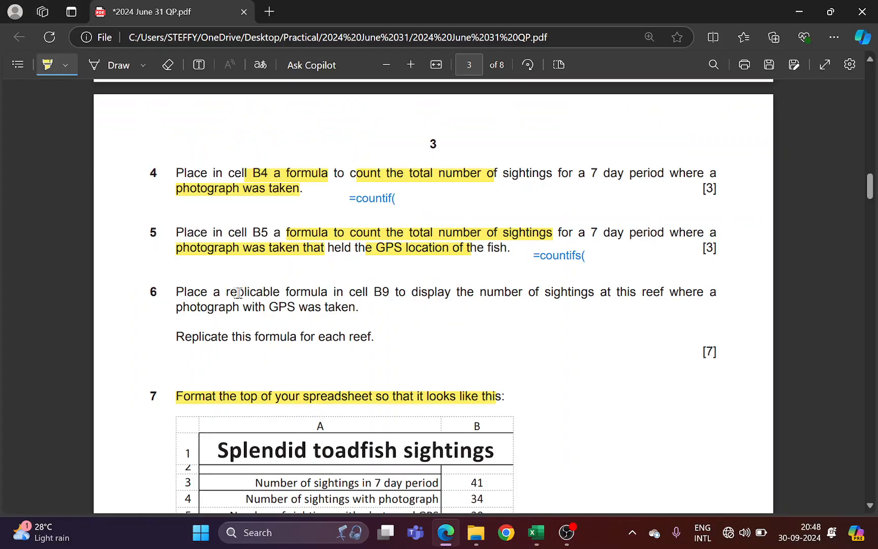
pyautogui.moveTo(232, 292); pyautogui.dragTo(323, 294)
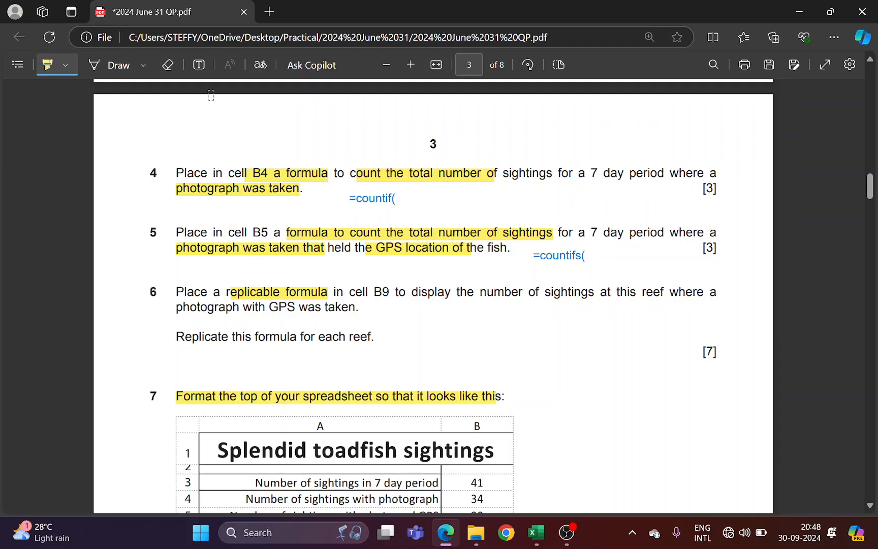
pyautogui.click(199, 64)
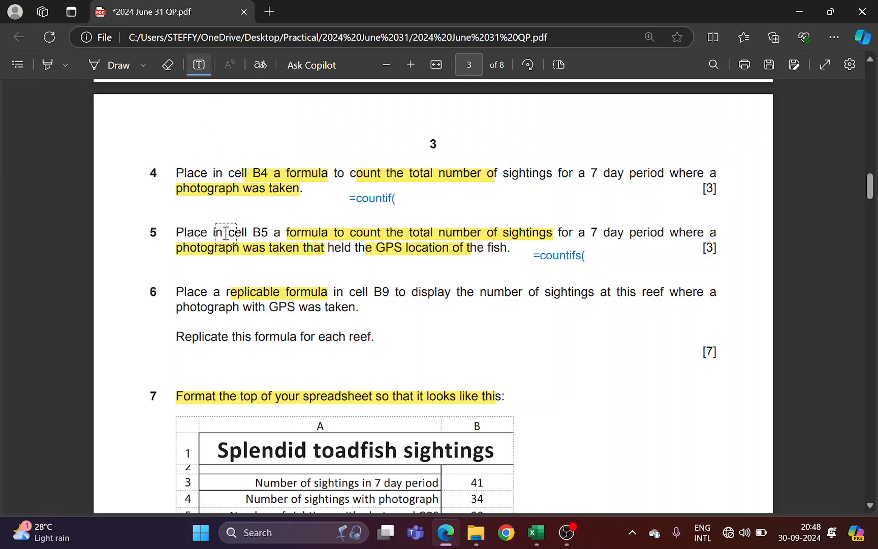
pyautogui.click(230, 271)
pyautogui.write('absolute')
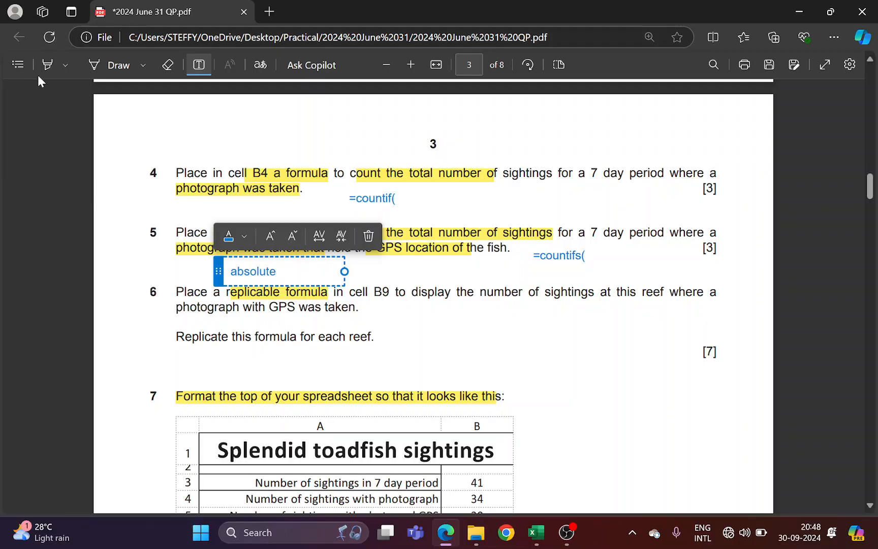
pyautogui.click(48, 65)
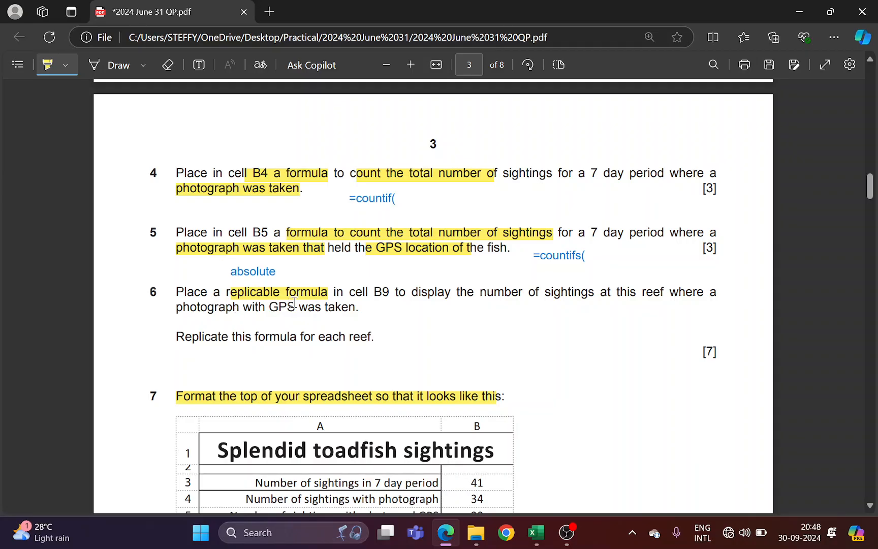
# Highlight "B9", "display the number of sightings" and "this reef" in question 6 of the question paper
pyautogui.hotkey('alt', 'Tab')
pyautogui.hotkey('alt', 'Tab')
pyautogui.moveTo(372, 300); pyautogui.dragTo(389, 298)
pyautogui.hotkey('alt', 'Tab')
pyautogui.hotkey('alt', 'Tab')
pyautogui.moveTo(412, 292); pyautogui.dragTo(676, 295)
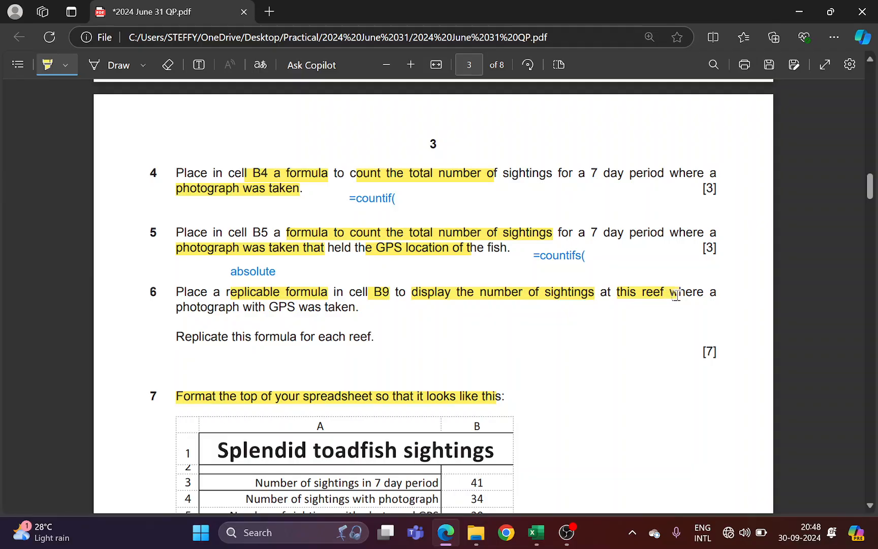
# Switch to Excel and compare the first reef name in A9 with its sightings cell B9
pyautogui.hotkey('alt', 'Tab')
pyautogui.click(280, 311)
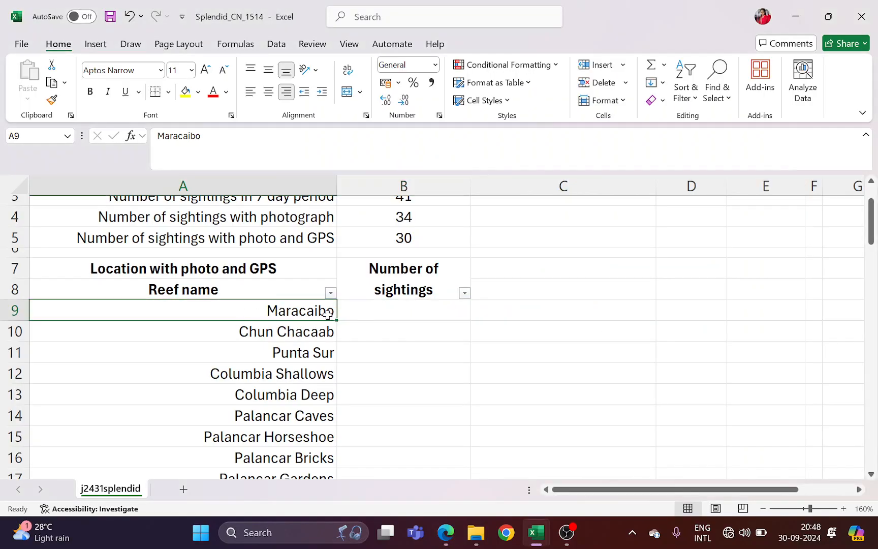
pyautogui.click(356, 311)
pyautogui.click(289, 314)
pyautogui.click(379, 312)
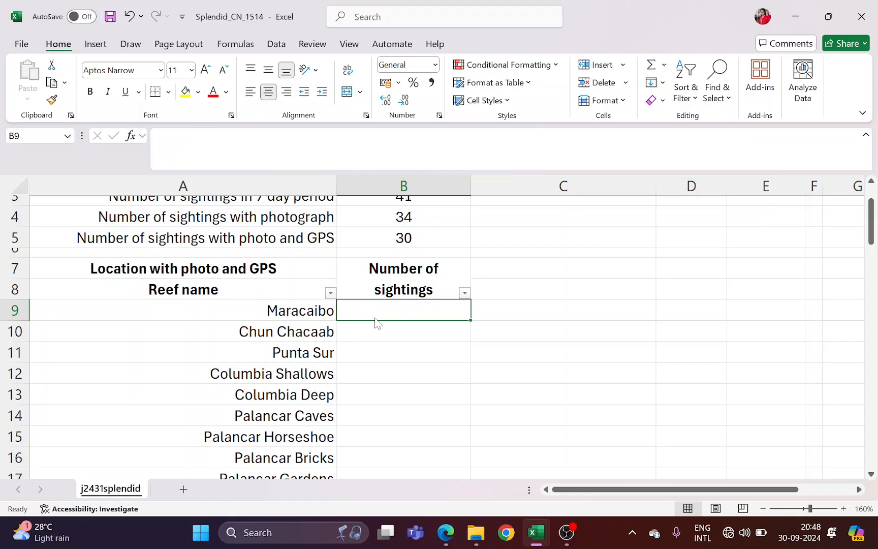
# Switch to Edge, highlight "photograph" and "GPS was taken" in question 6, and highlight "this reef" again
pyautogui.hotkey('alt', 'Tab')
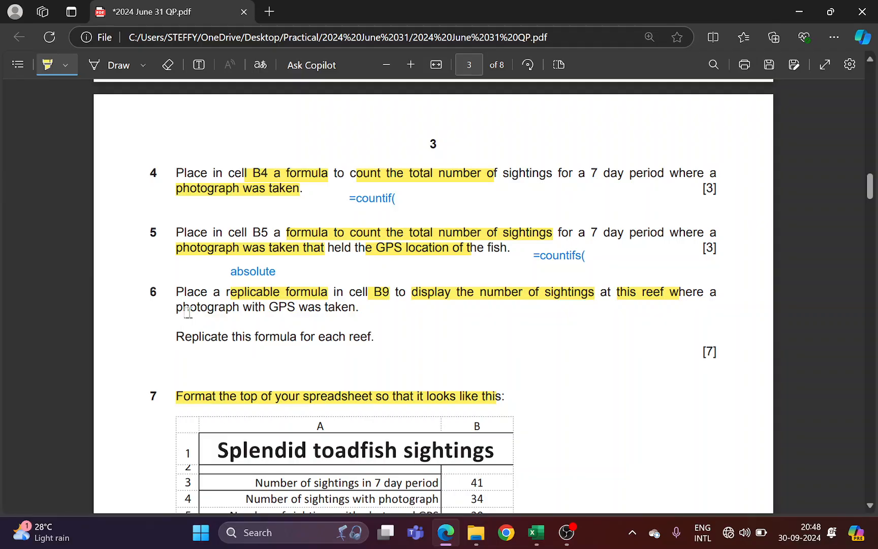
pyautogui.moveTo(178, 308); pyautogui.dragTo(358, 312)
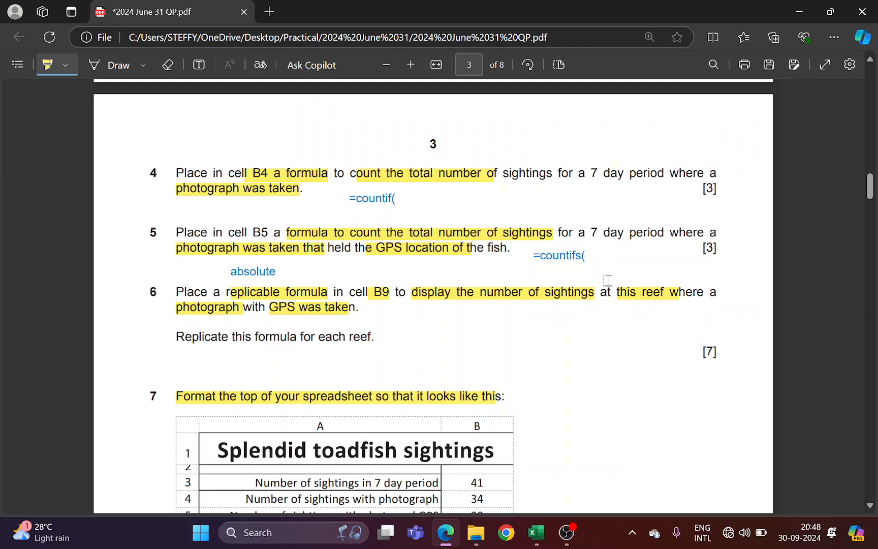
pyautogui.moveTo(618, 291); pyautogui.dragTo(674, 290)
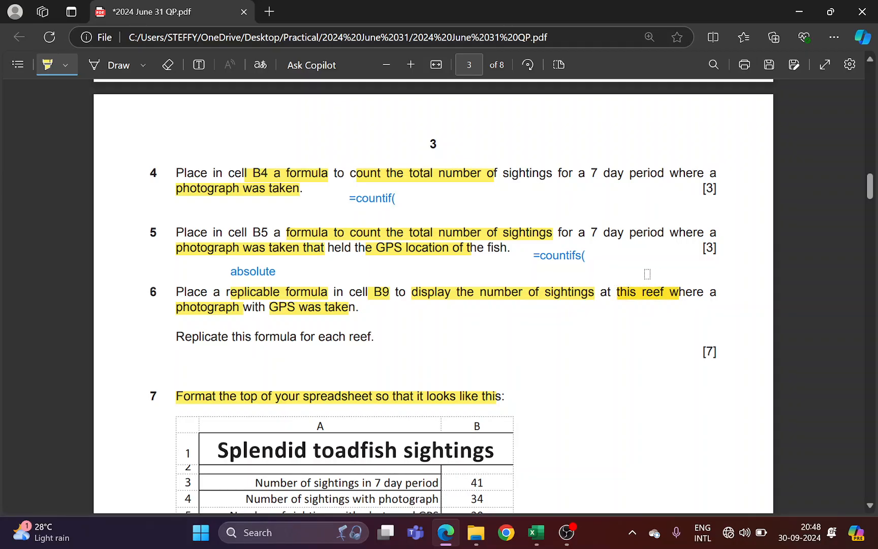
# Switch to Excel, check the reef name in A9 and start a COUNTIFS formula in cell B9
pyautogui.hotkey('alt', 'Tab')
pyautogui.click(241, 305)
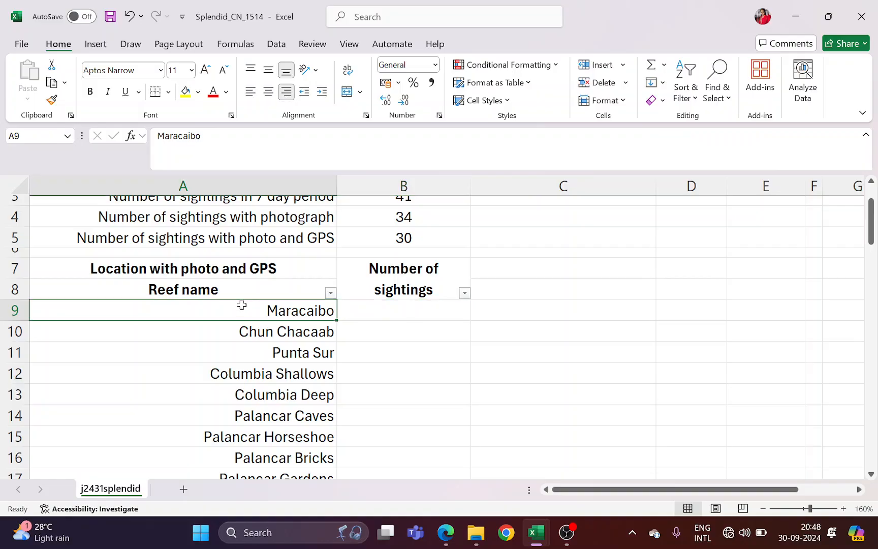
pyautogui.click(364, 315)
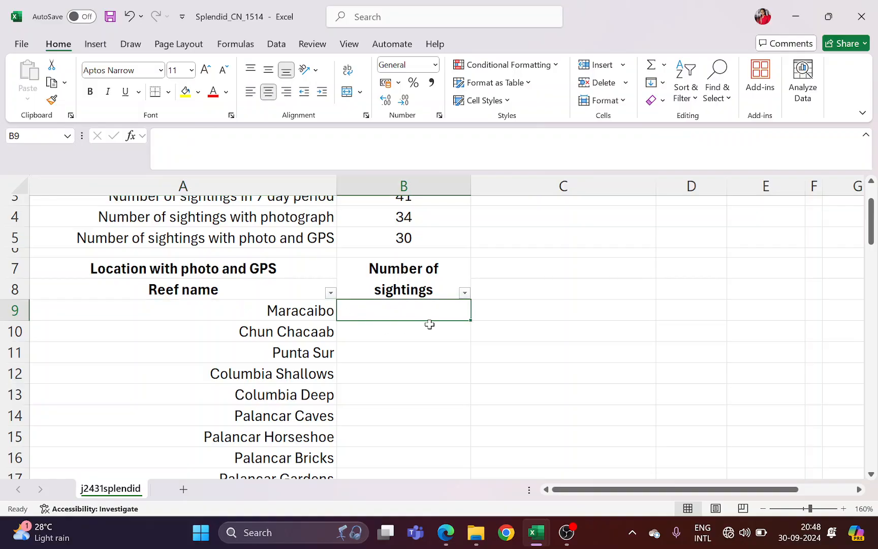
pyautogui.write('=cou')
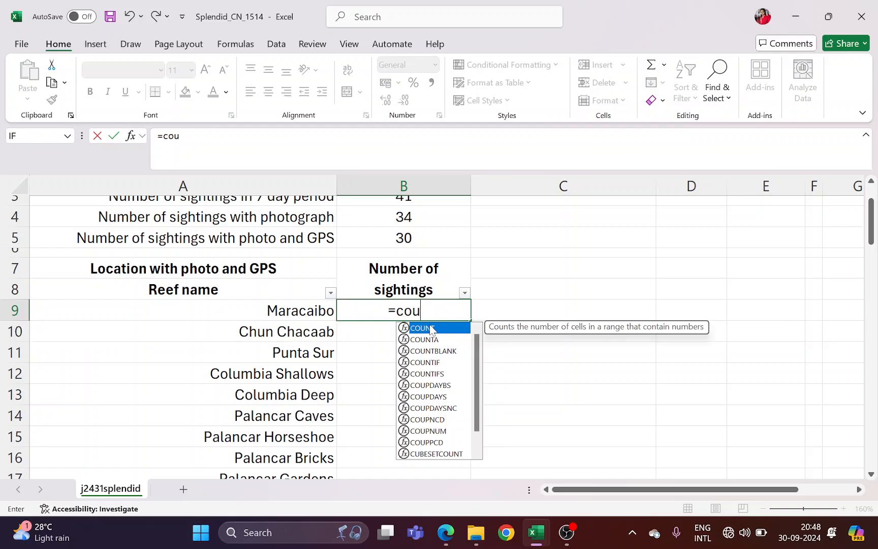
pyautogui.press('Down')
pyautogui.press('Down')
pyautogui.press('Down')
pyautogui.press('Down')
pyautogui.press('Tab')
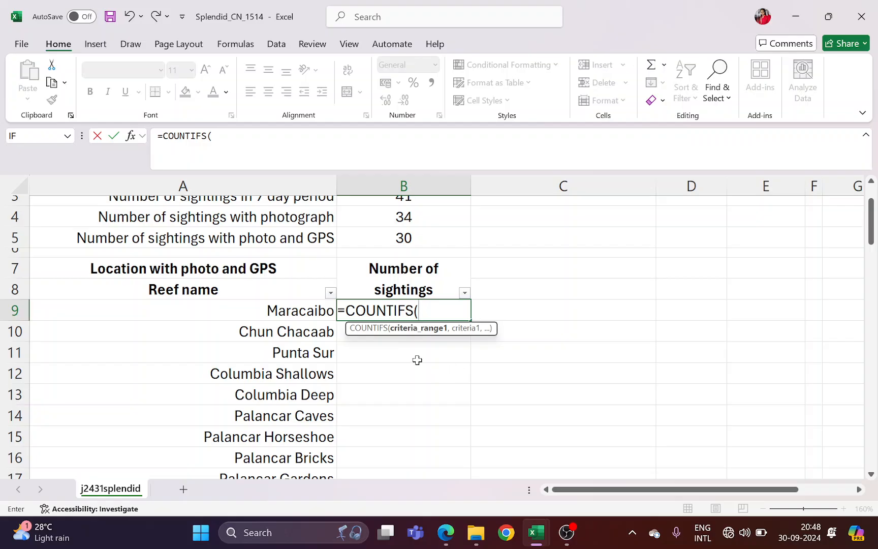
# Switch to Edge and draw a pen stroke through the highlighted "this reef" in question 6 of the question paper
pyautogui.scroll(-1, 511, 392)
pyautogui.scroll(1, 511, 392)
pyautogui.hotkey('alt', 'Tab')
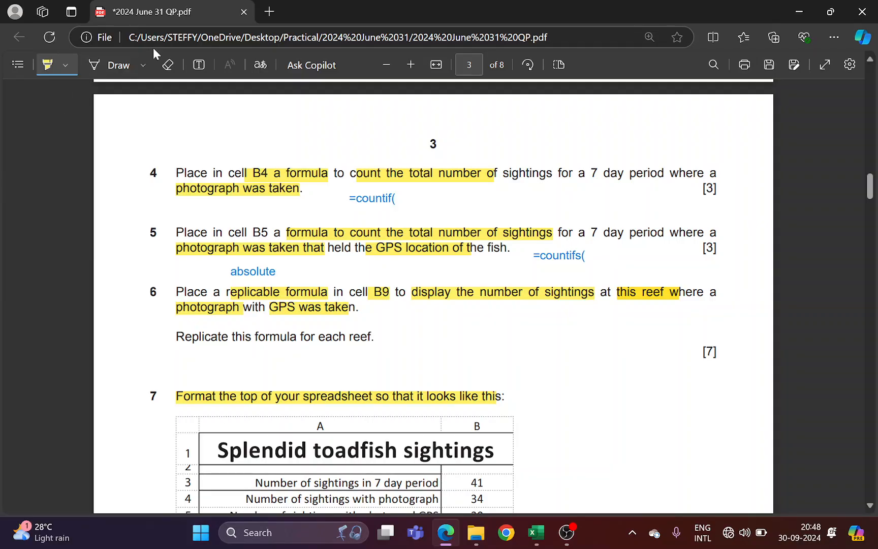
pyautogui.click(109, 65)
pyautogui.moveTo(628, 305); pyautogui.dragTo(671, 270)
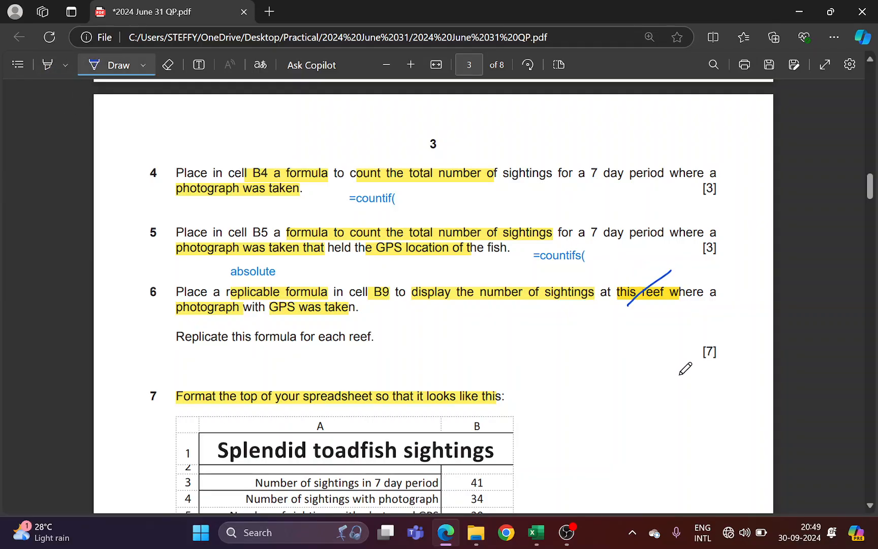
# Switch to Excel and give the B9 COUNTIFS formula the reef range D35:D75 with A9 as its first criterion
pyautogui.hotkey('alt', 'Tab')
pyautogui.scroll(-8, 548, 398)
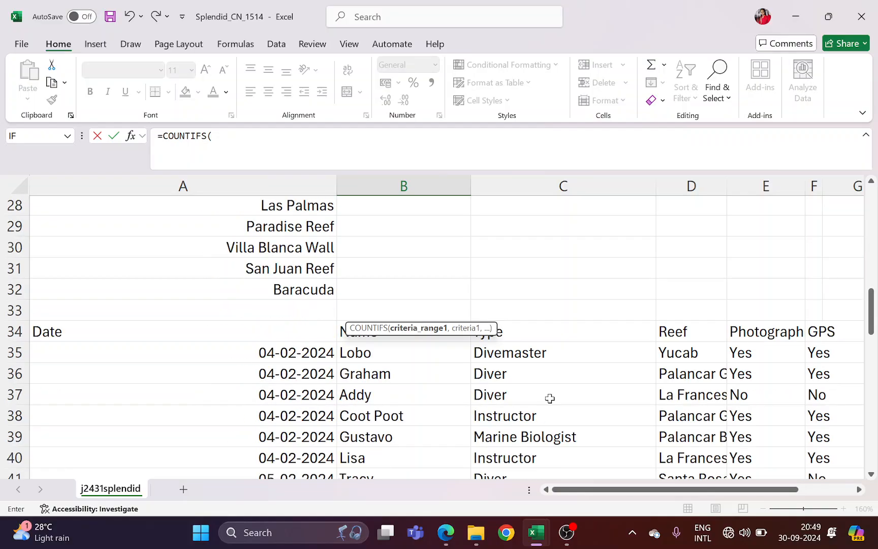
pyautogui.moveTo(682, 353); pyautogui.dragTo(682, 438)
pyautogui.scroll(20, 682, 438)
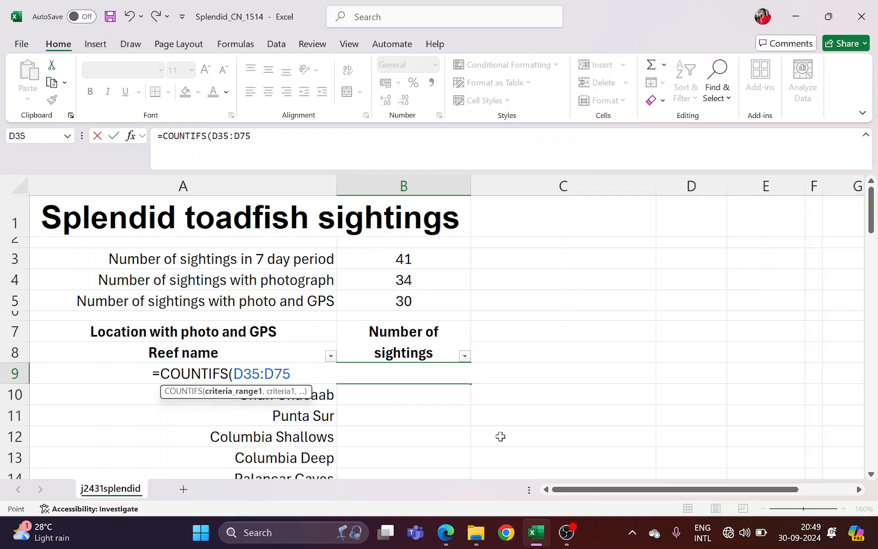
pyautogui.write(',')
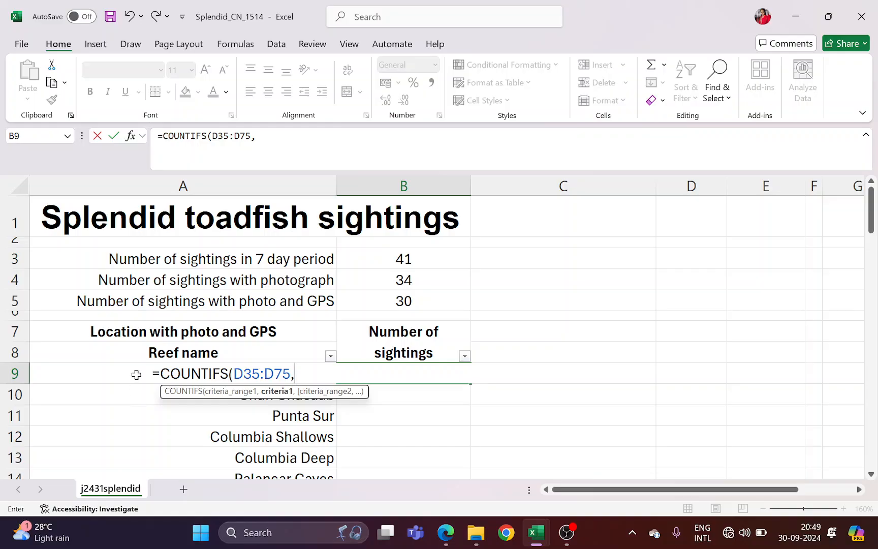
pyautogui.write('A9')
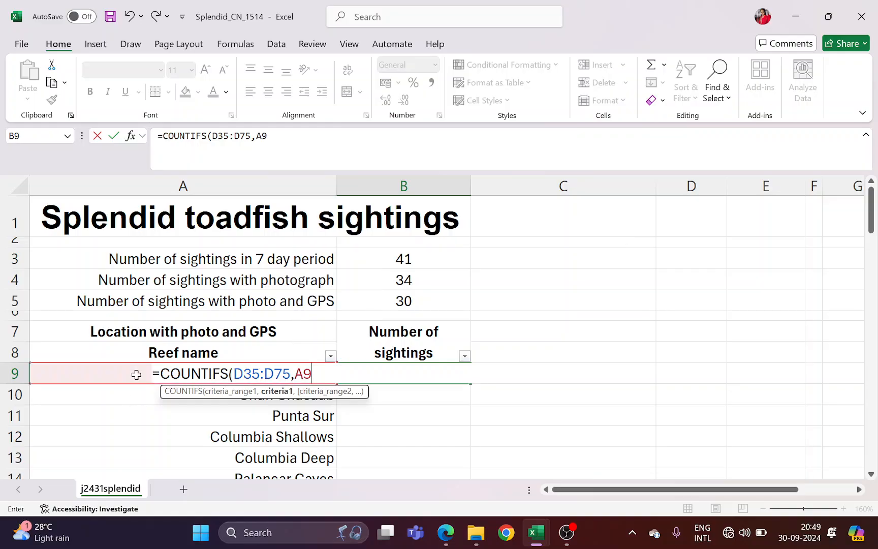
pyautogui.write(',')
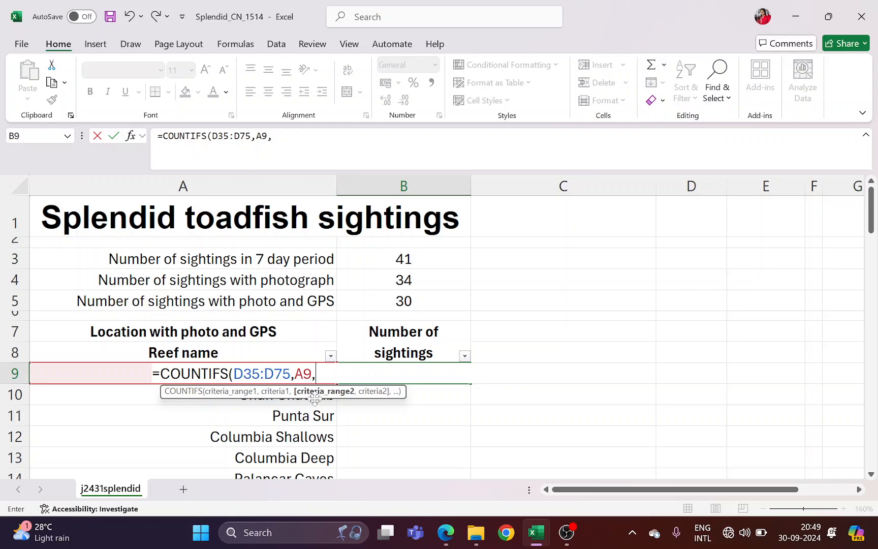
# Add the Photograph range E35:E75 with the criterion "Yes" to the COUNTIFS formula in B9
pyautogui.scroll(-9, 505, 362)
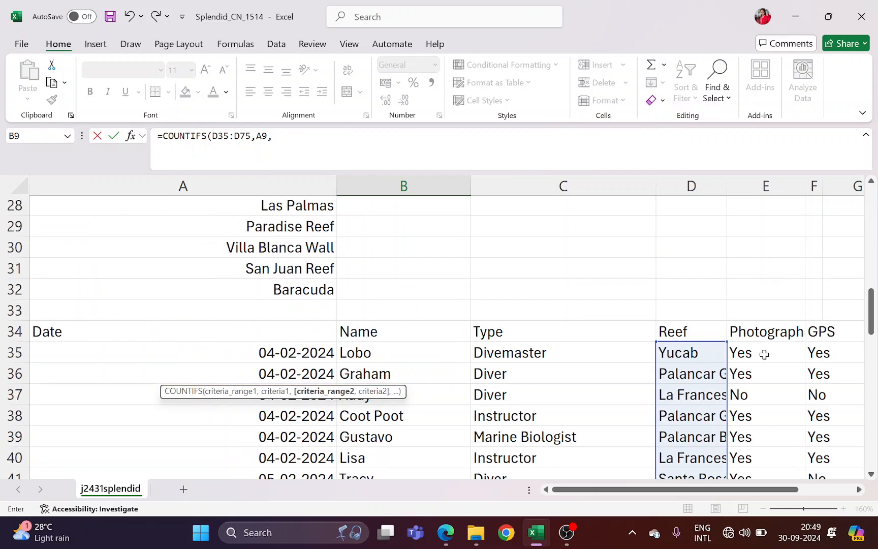
pyautogui.moveTo(764, 355); pyautogui.dragTo(767, 439)
pyautogui.scroll(20, 339, 337)
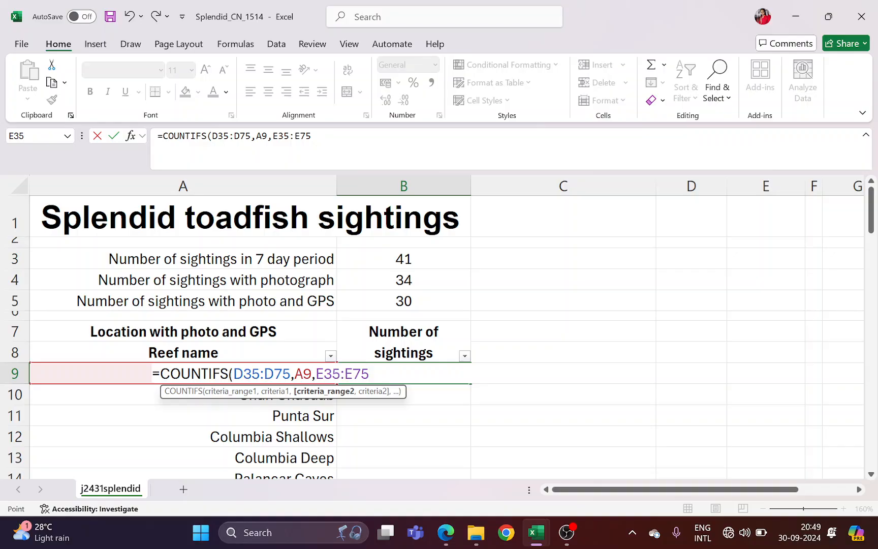
pyautogui.write(',')
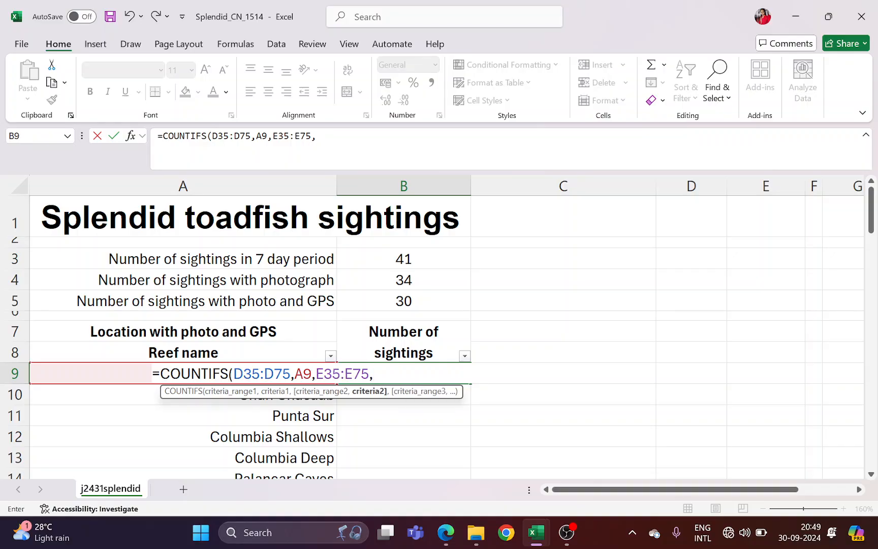
pyautogui.write('"Yes",')
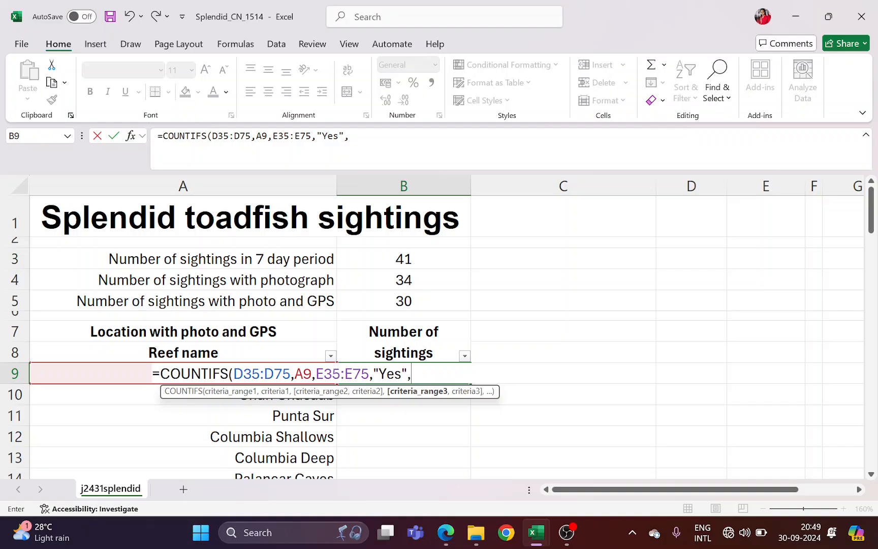
# Add the GPS range F35:F75 with the criterion "Yes" and complete the COUNTIFS formula in B9
pyautogui.scroll(-10, 543, 373)
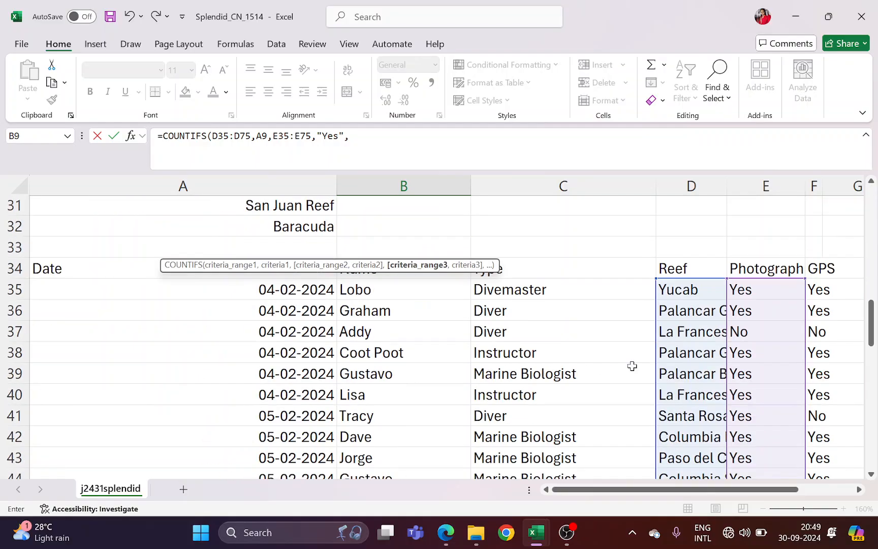
pyautogui.moveTo(815, 290); pyautogui.dragTo(822, 445)
pyautogui.scroll(20, 386, 351)
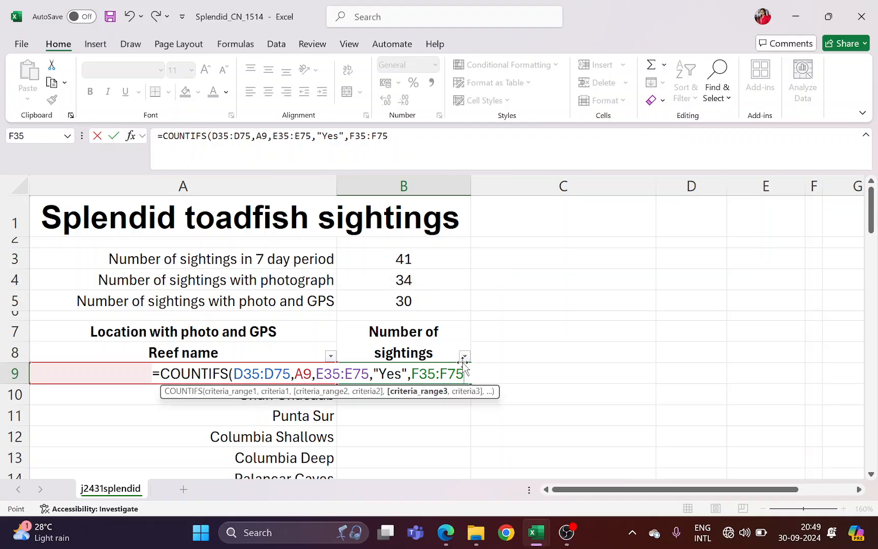
pyautogui.write(',')
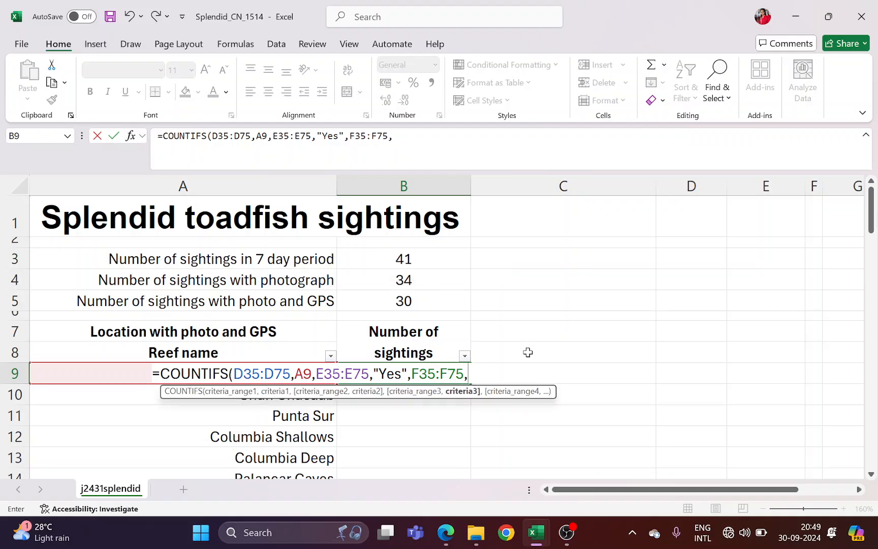
pyautogui.write('"Yes")')
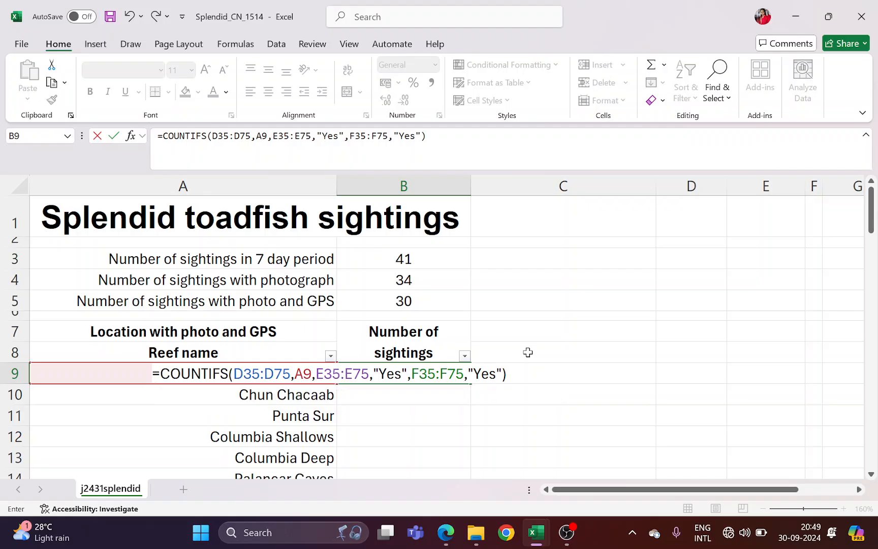
pyautogui.press('Return')
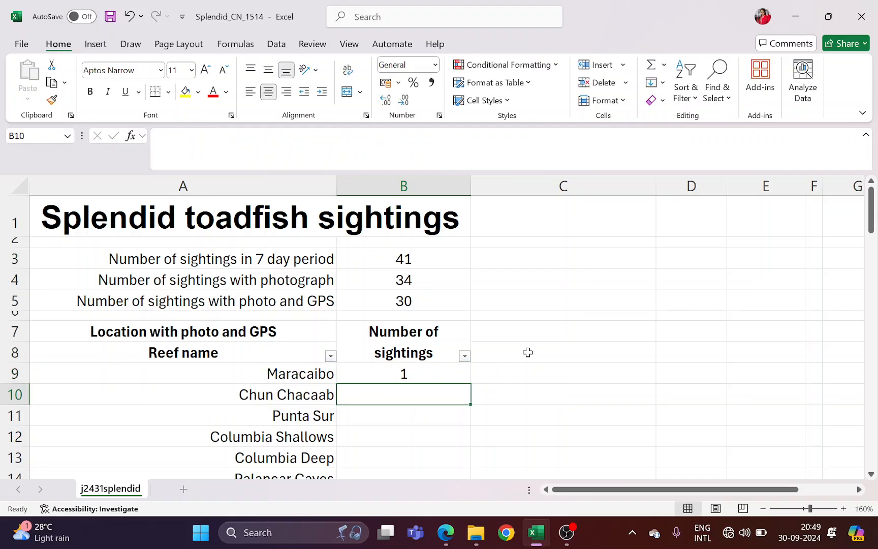
# Select B9, switch to Edge and draw a pen stroke across "replicable formula" in question 6
pyautogui.click(383, 374)
pyautogui.hotkey('alt', 'Tab')
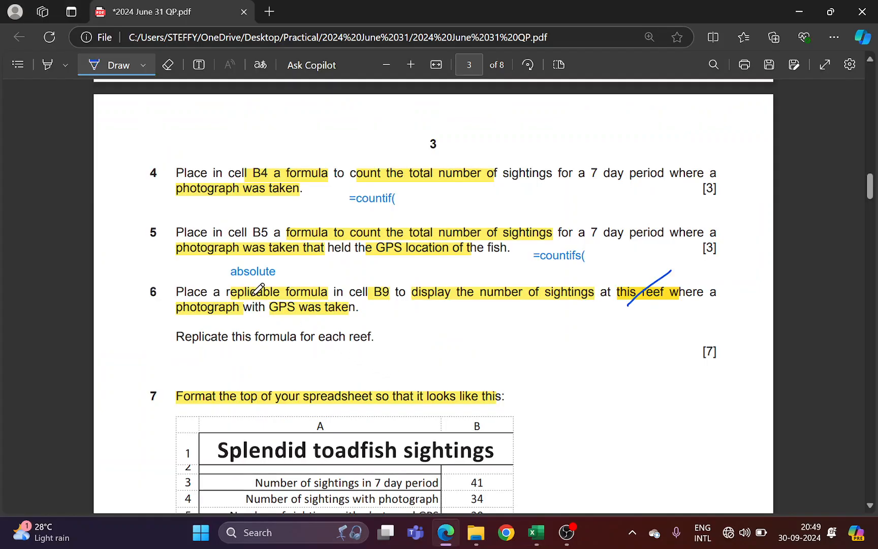
pyautogui.moveTo(250, 297); pyautogui.dragTo(305, 281)
# Switch to Excel and review the photograph and GPS ranges and their "Yes" criteria in the B9 formula
pyautogui.hotkey('alt', 'Tab')
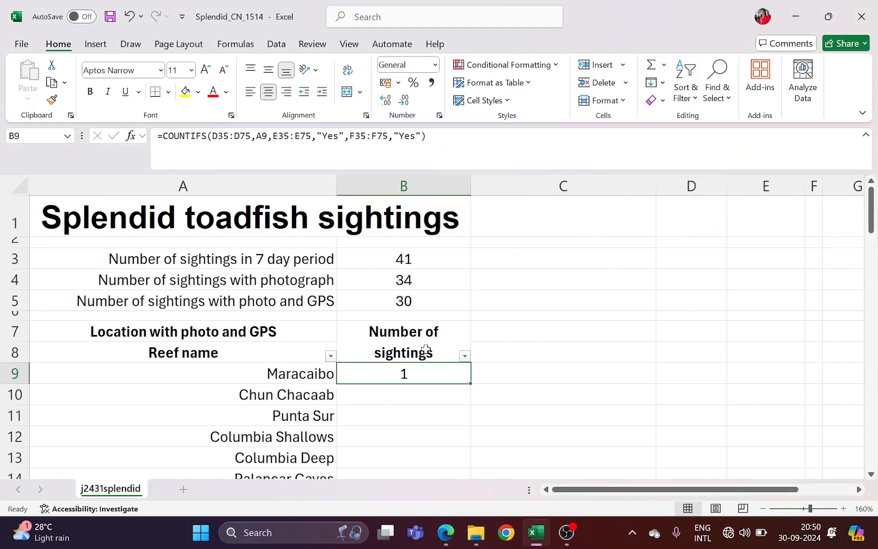
pyautogui.doubleClick(415, 373)
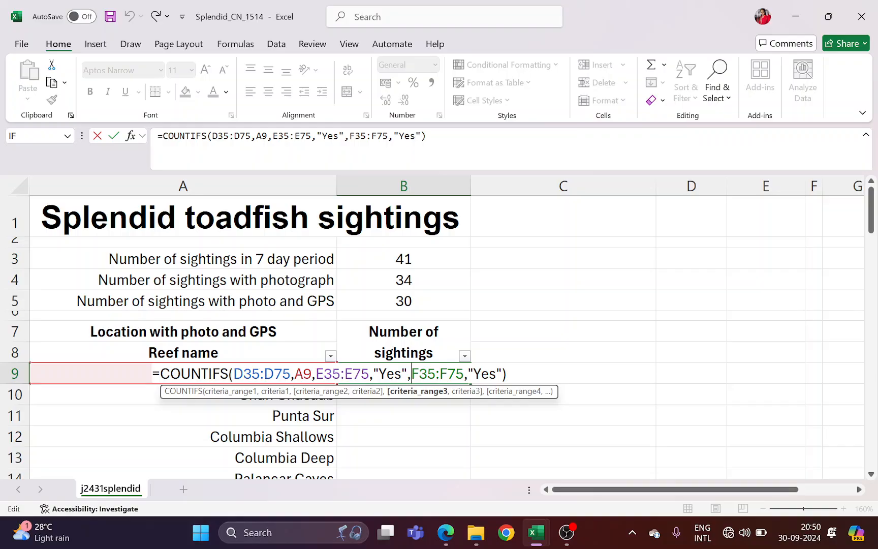
pyautogui.moveTo(316, 375); pyautogui.dragTo(463, 374)
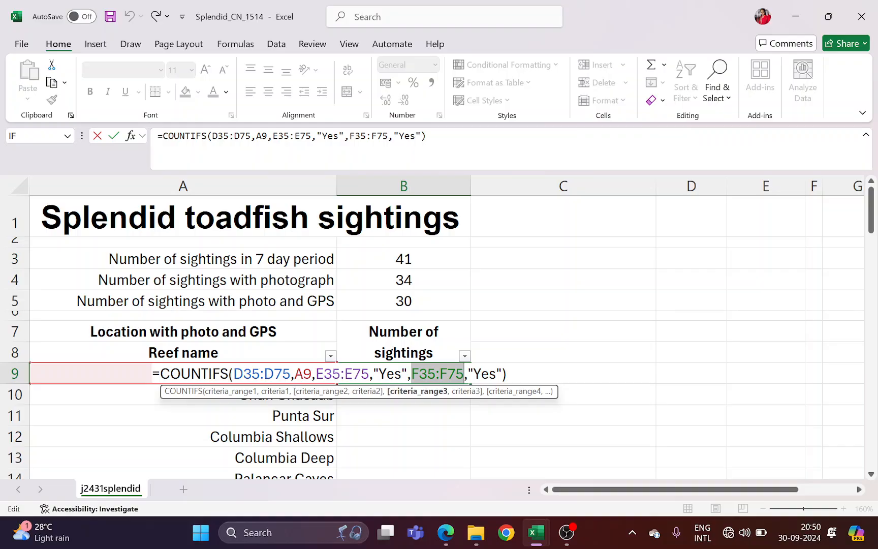
pyautogui.moveTo(373, 374); pyautogui.dragTo(407, 374)
pyautogui.moveTo(474, 374); pyautogui.dragTo(496, 374)
pyautogui.press('Return')
# Examine the empty row 33 between the reef list and the sightings data table
pyautogui.scroll(-8, 503, 374)
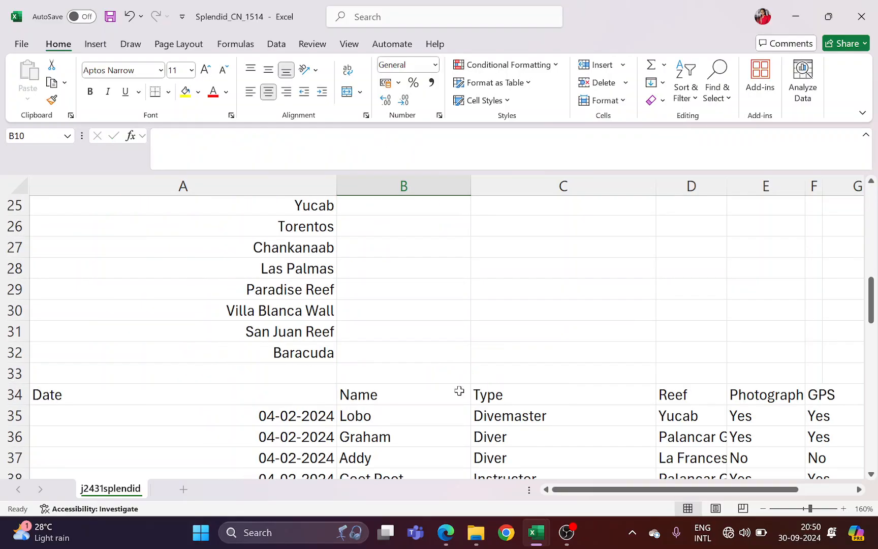
pyautogui.click(17, 374)
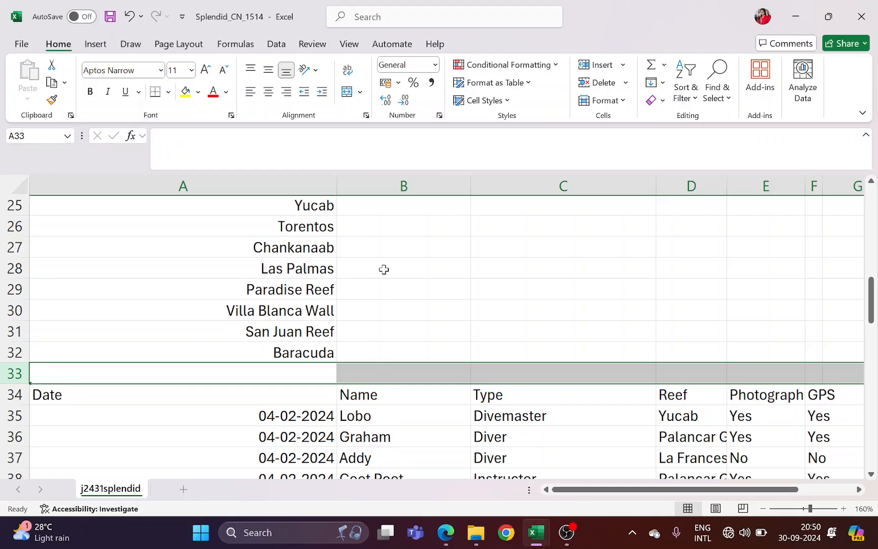
pyautogui.scroll(-2, 390, 305)
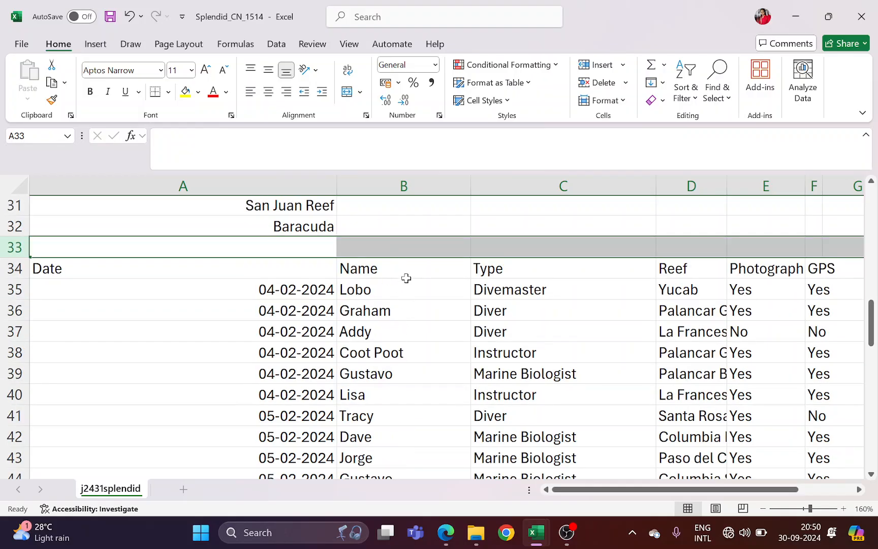
pyautogui.scroll(10, 426, 331)
# Make the Photograph range E35:E75 and the GPS range F35:F75 absolute references in the B9 formula
pyautogui.click(402, 374)
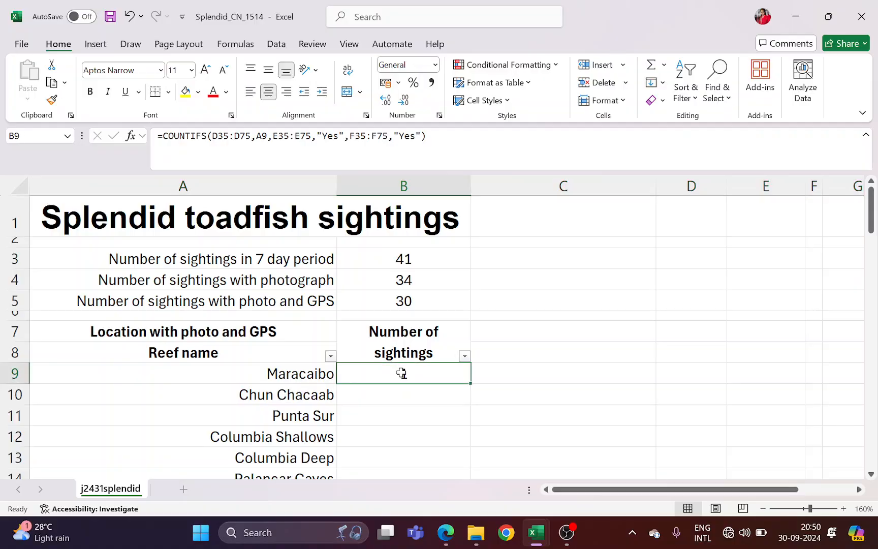
pyautogui.doubleClick(402, 374)
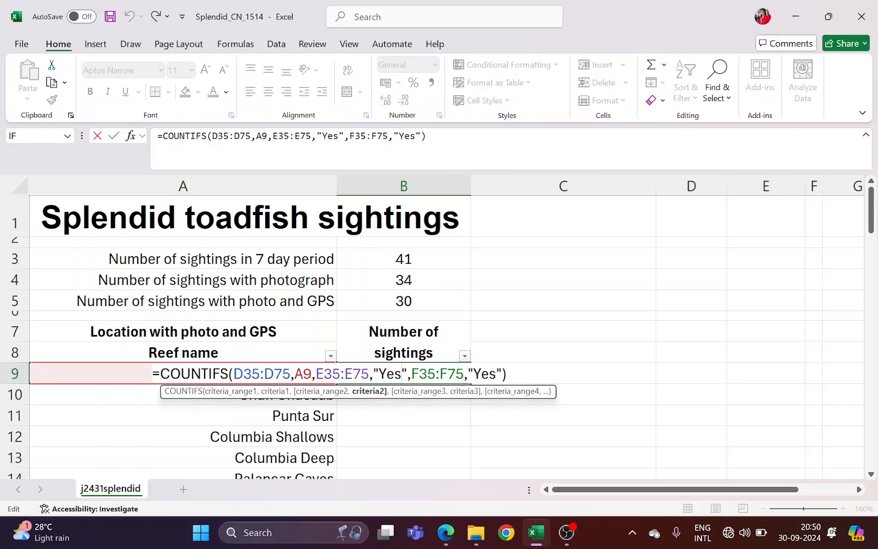
pyautogui.moveTo(316, 374); pyautogui.dragTo(402, 374)
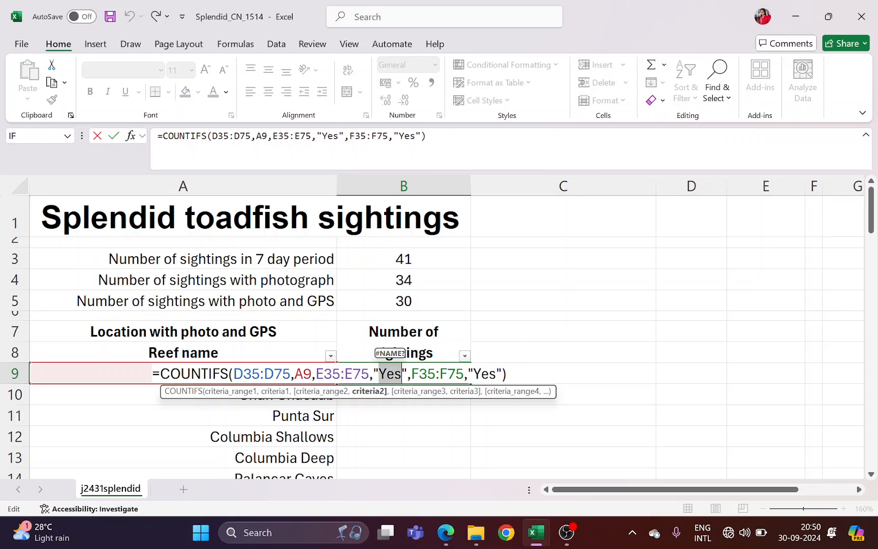
pyautogui.moveTo(474, 374); pyautogui.dragTo(502, 374)
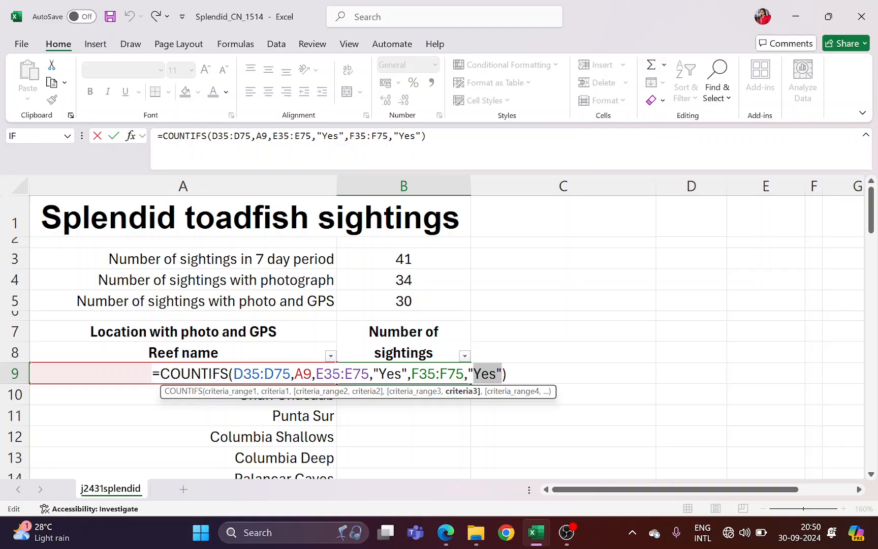
pyautogui.moveTo(316, 374); pyautogui.dragTo(370, 374)
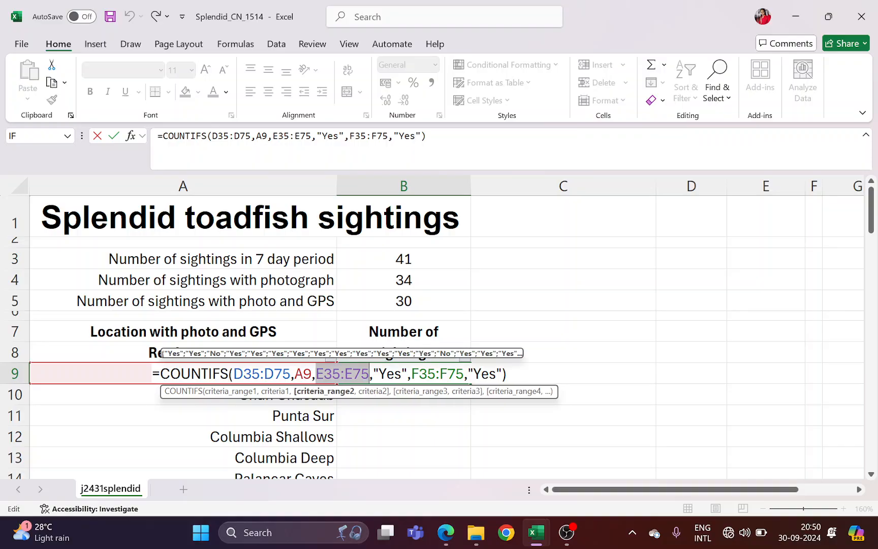
pyautogui.press('F4')
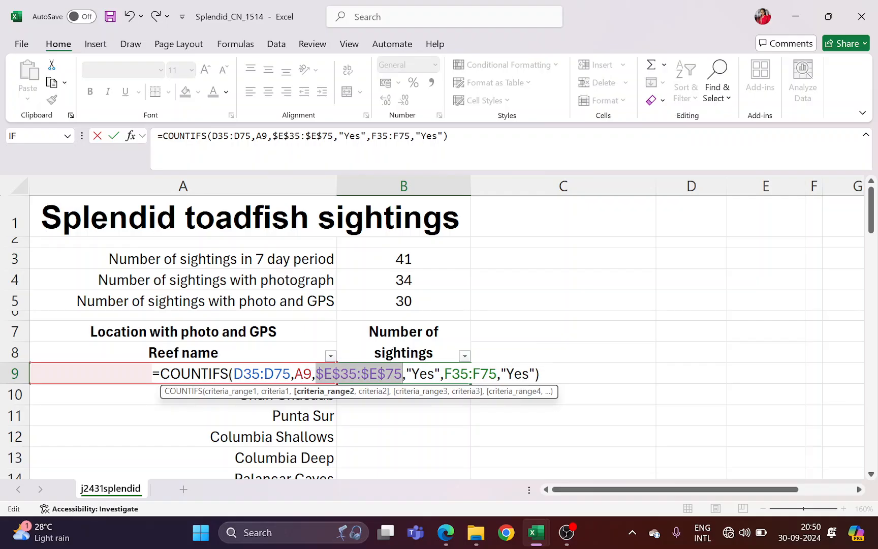
pyautogui.moveTo(445, 374); pyautogui.dragTo(497, 374)
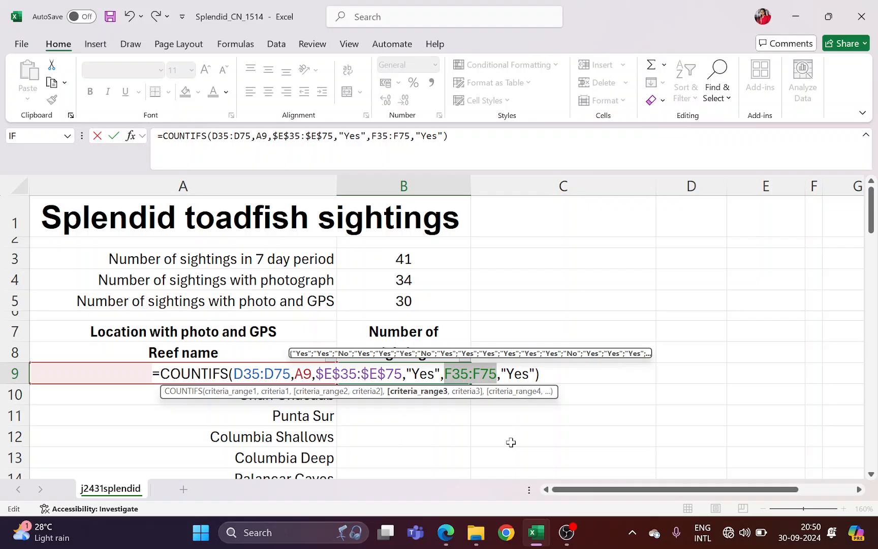
pyautogui.press('F4')
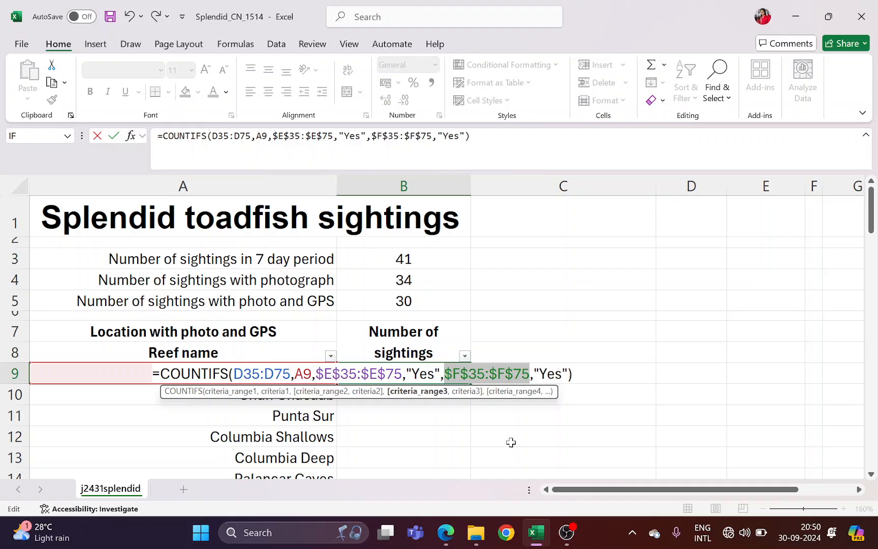
pyautogui.press('Return')
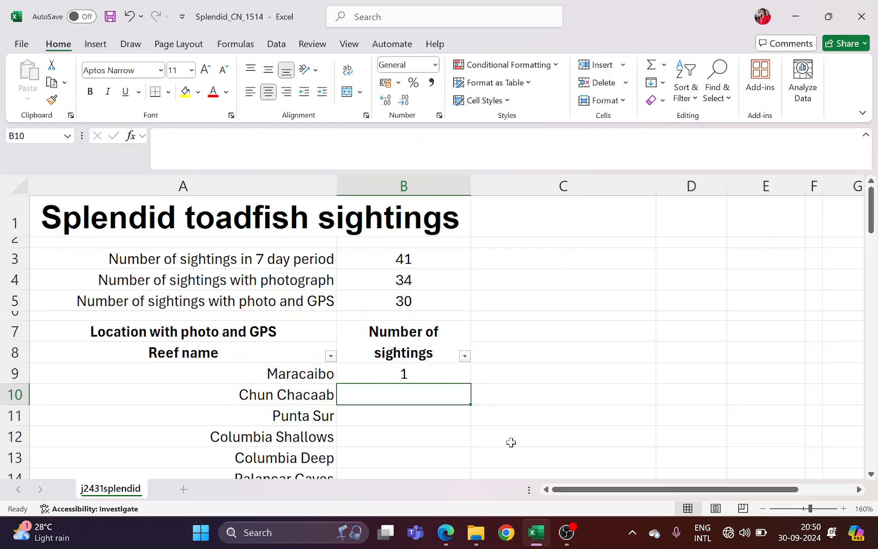
# Review the A9 reef name criterion in the B9 formula, leaving the formula as it is
pyautogui.doubleClick(425, 376)
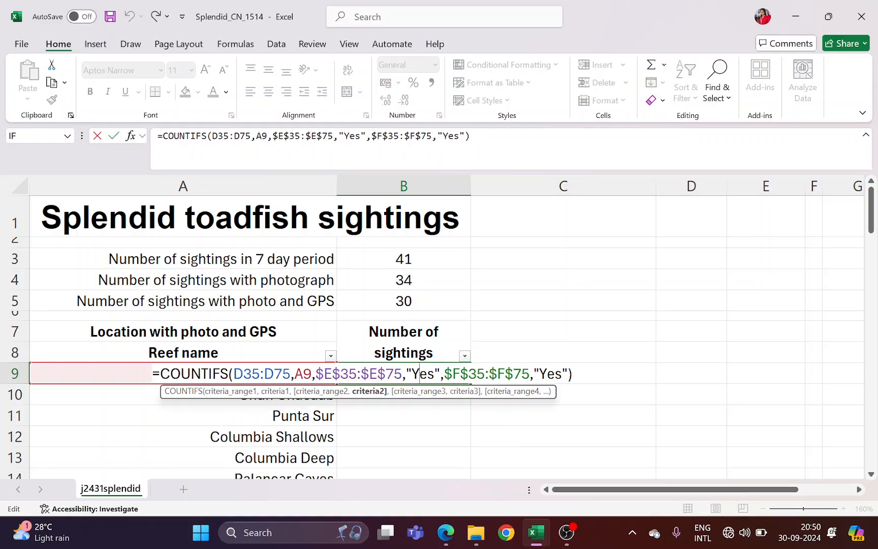
pyautogui.click(291, 374)
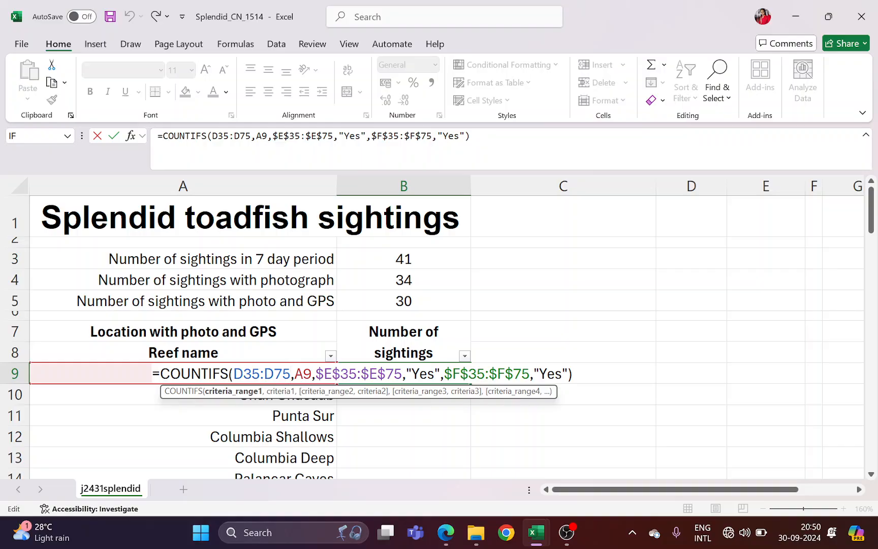
pyautogui.moveTo(294, 374); pyautogui.dragTo(312, 374)
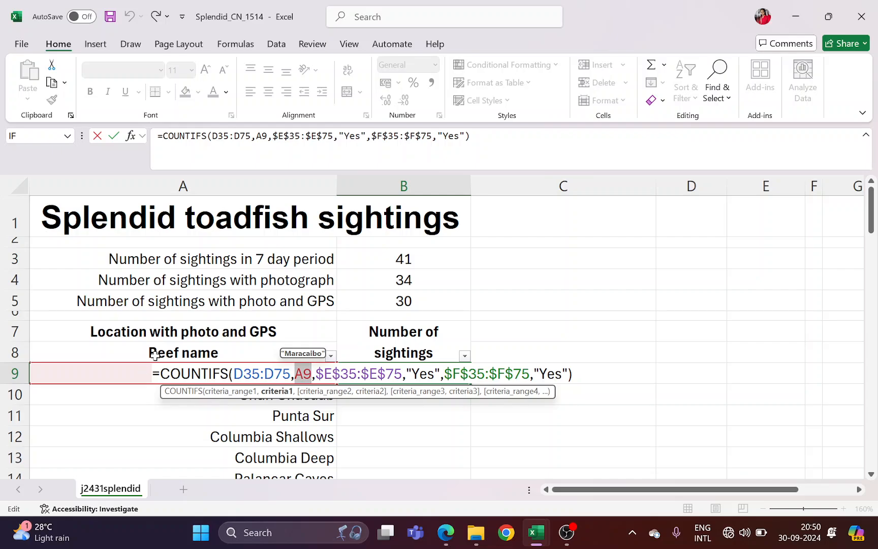
pyautogui.press('Return')
pyautogui.click(413, 374)
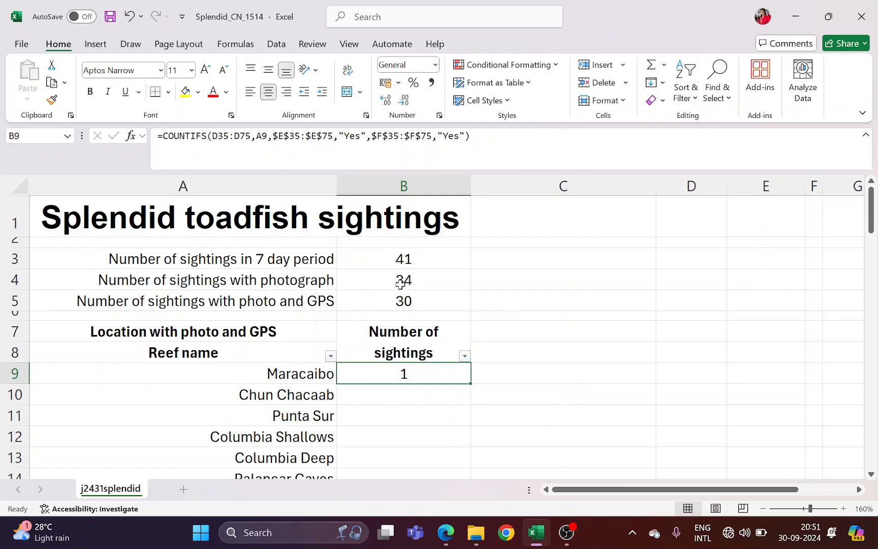
# Review the GPS range F35:F75 and the photograph range E35:E75 in the B5 COUNTIFS formula
pyautogui.click(402, 299)
pyautogui.doubleClick(399, 301)
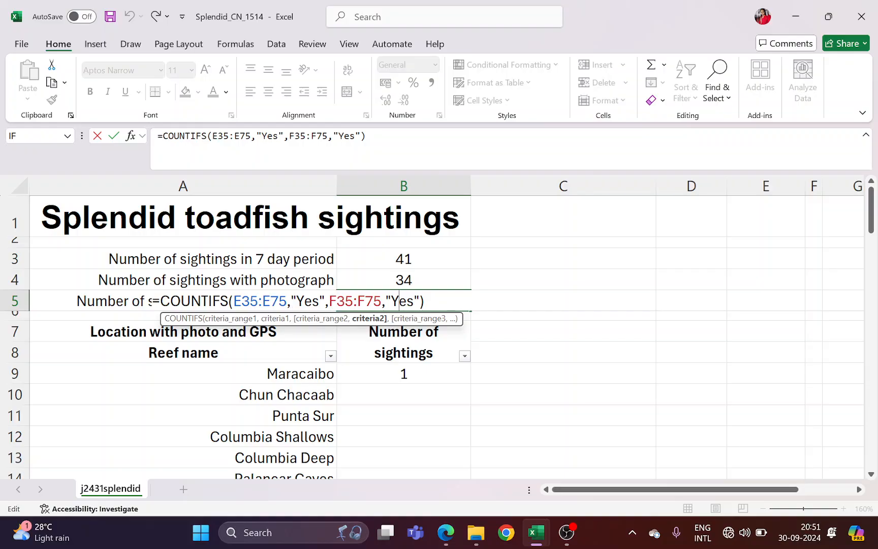
pyautogui.hotkey('shift', 'Right')
pyautogui.hotkey('shift', 'Right')
pyautogui.hotkey('shift', 'Right')
pyautogui.hotkey('shift', 'Right')
pyautogui.hotkey('shift', 'Right')
pyautogui.hotkey('shift', 'Right')
pyautogui.hotkey('shift', 'Right')
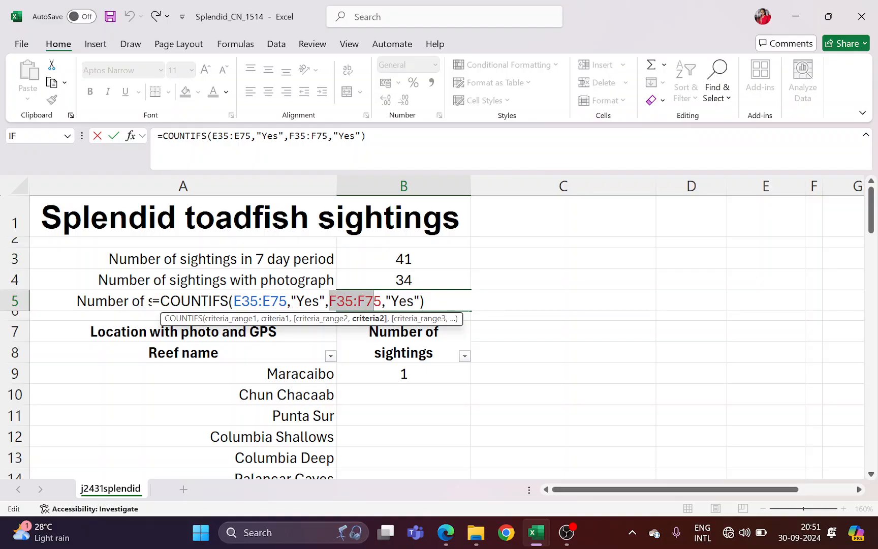
pyautogui.moveTo(233, 301); pyautogui.dragTo(287, 301)
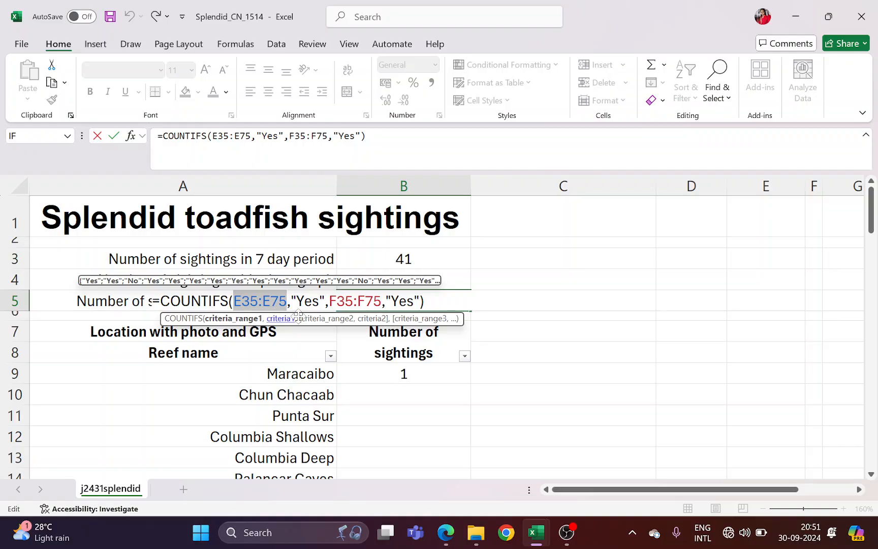
pyautogui.press('Return')
pyautogui.click(446, 303)
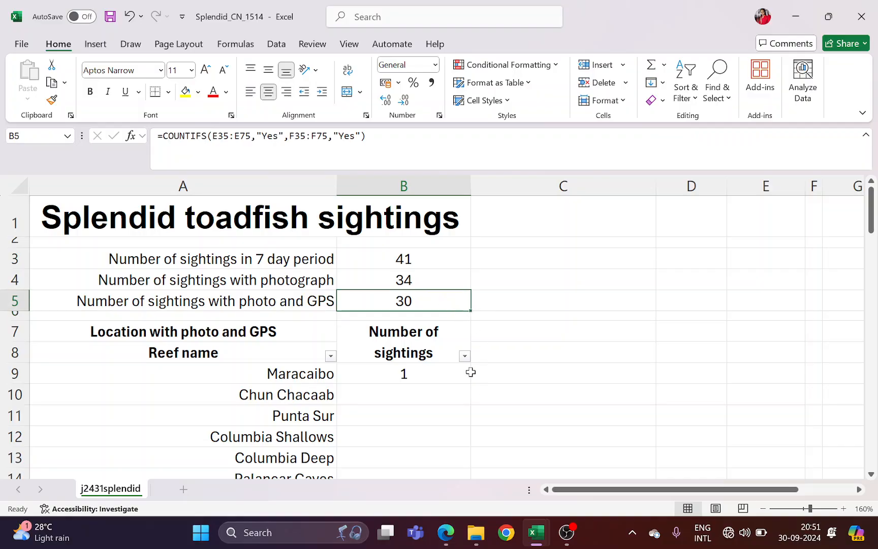
# Select B9, switch to Edge and highlight "Replicate this formula for each reef." in question 6
pyautogui.click(455, 377)
pyautogui.scroll(-1, 460, 378)
pyautogui.hotkey('alt', 'Tab')
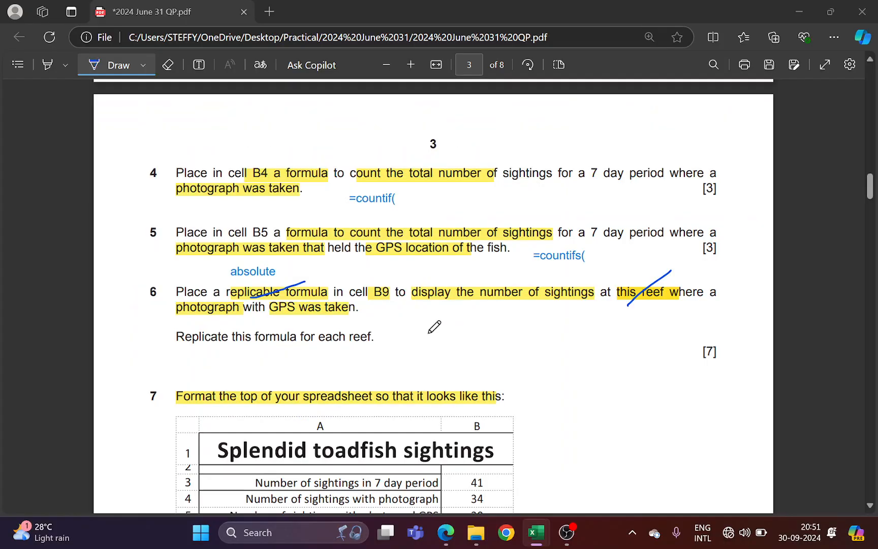
pyautogui.click(47, 64)
pyautogui.moveTo(178, 337); pyautogui.dragTo(379, 337)
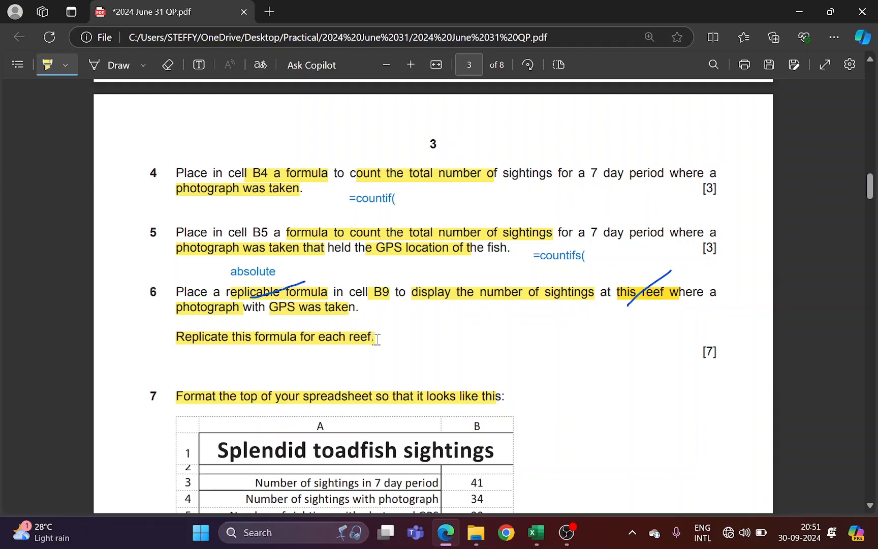
# Switch to Excel and fill the B9 formula down the Number of sightings column for each reef
pyautogui.hotkey('alt', 'Tab')
pyautogui.moveTo(466, 326); pyautogui.dragTo(457, 447)
pyautogui.scroll(5, 428, 279)
pyautogui.click(428, 279)
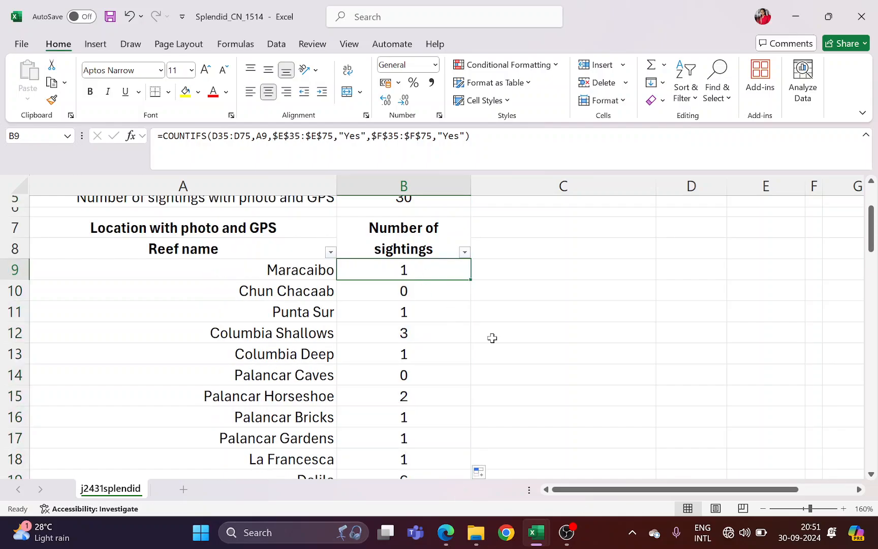
# Compare the photo and GPS total formula in B5 with the sightings counts in the reef list
pyautogui.scroll(2, 483, 314)
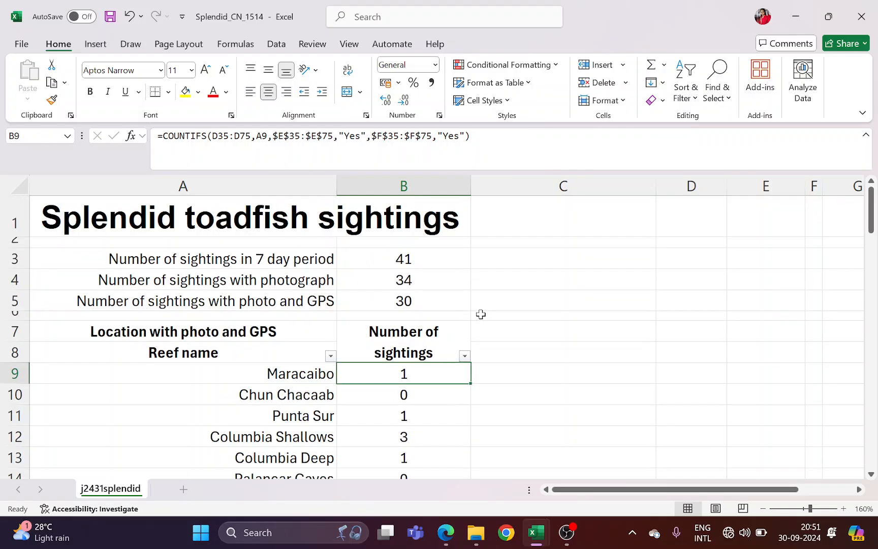
pyautogui.click(405, 300)
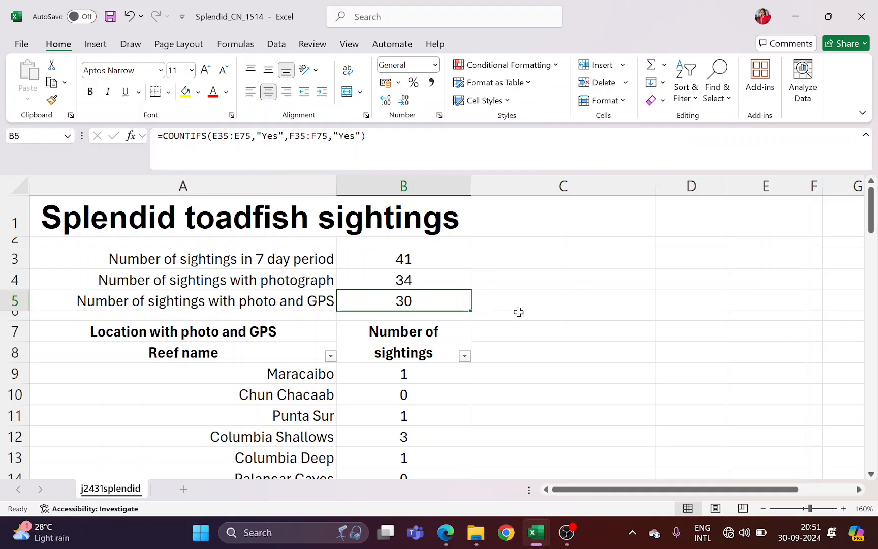
pyautogui.scroll(-1, 534, 335)
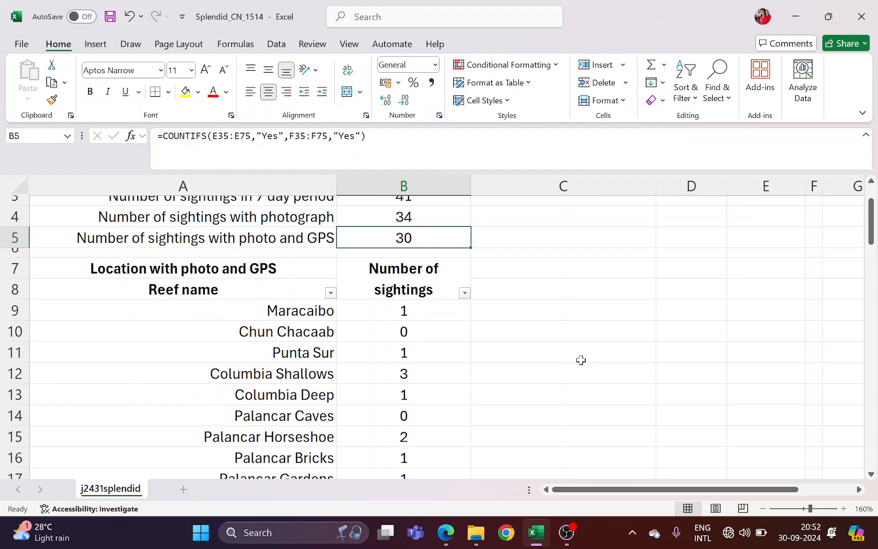
pyautogui.scroll(1, 538, 337)
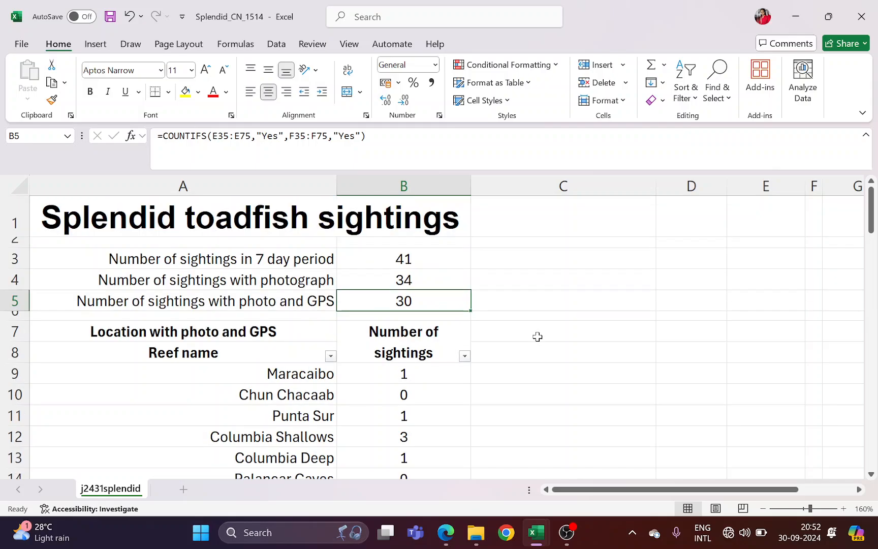